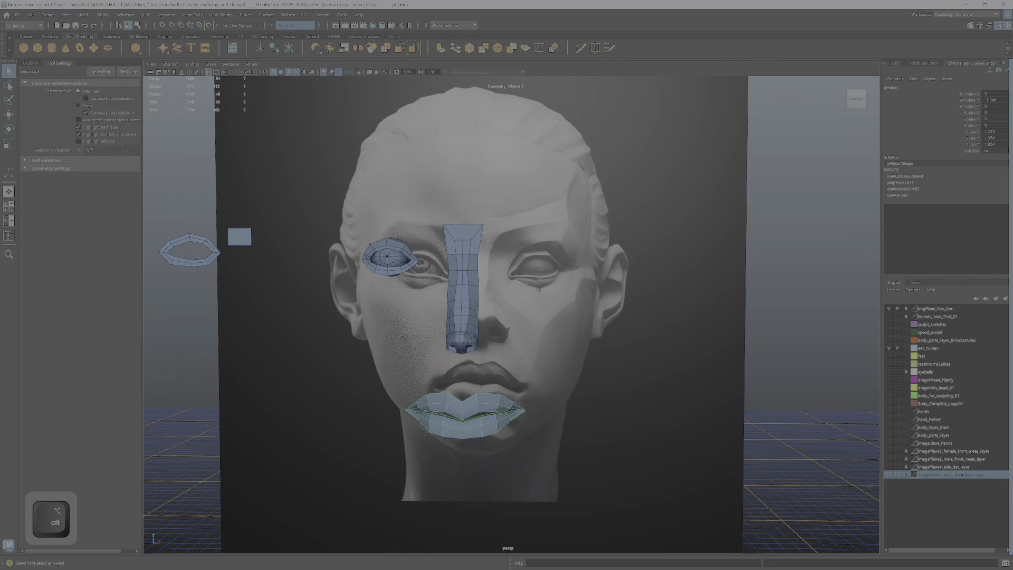
Compare the eye, nose and lip meshes with the face reference in the front view, toggling the reference layer's visibility.
{"action": "key", "text": "space"}
{"action": "key", "text": "space"}
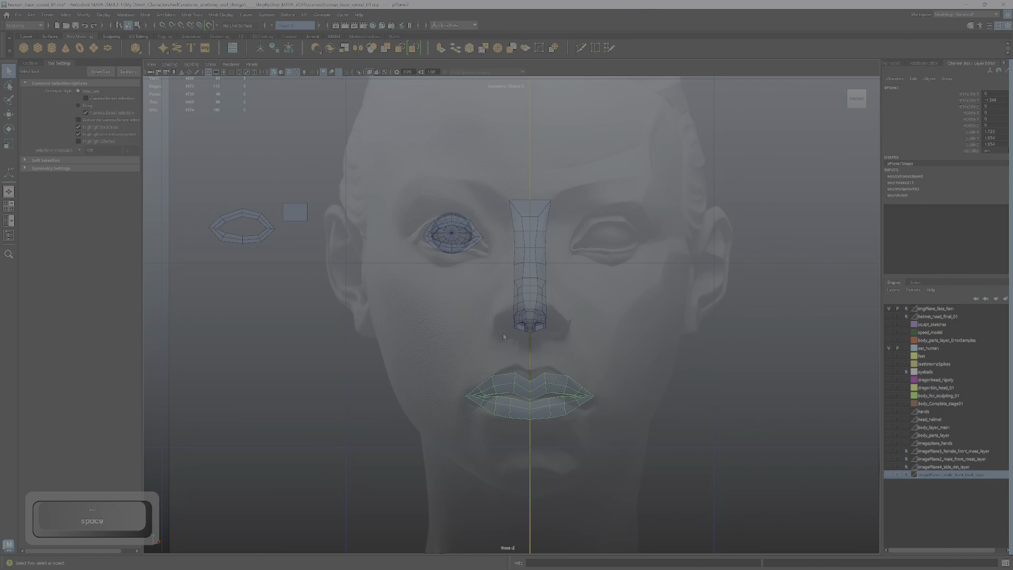
{"action": "scroll", "coordinate": [559, 296], "scroll_direction": "up", "scroll_amount": 5}
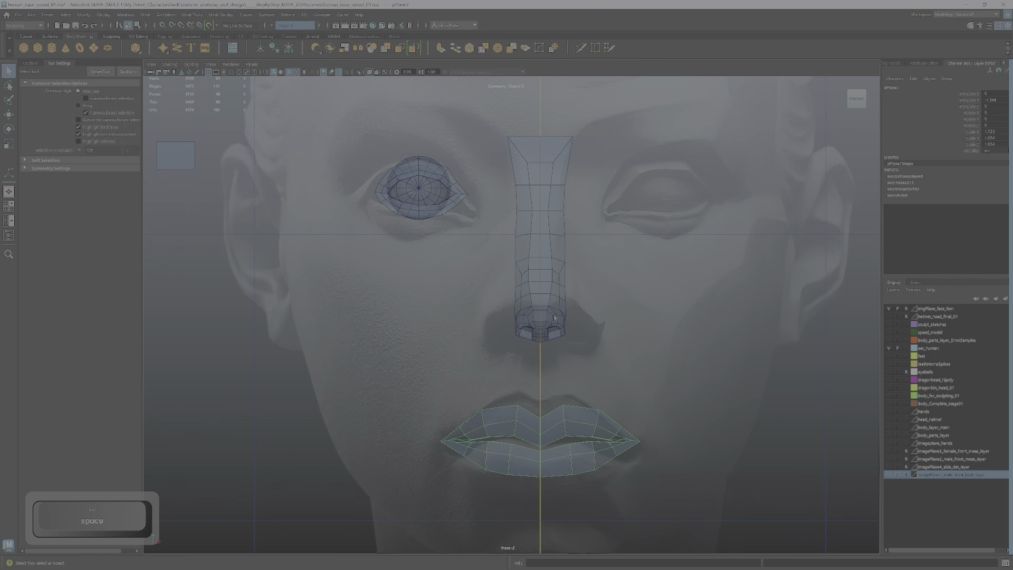
{"action": "scroll", "coordinate": [540, 290], "scroll_direction": "up", "scroll_amount": 5}
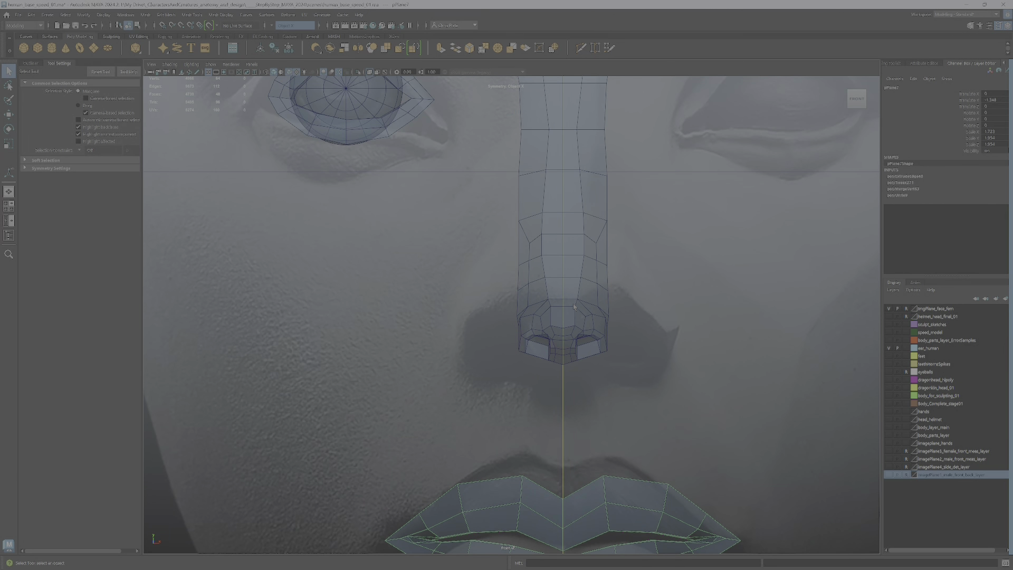
{"action": "scroll", "coordinate": [574, 306], "scroll_direction": "down", "scroll_amount": 5}
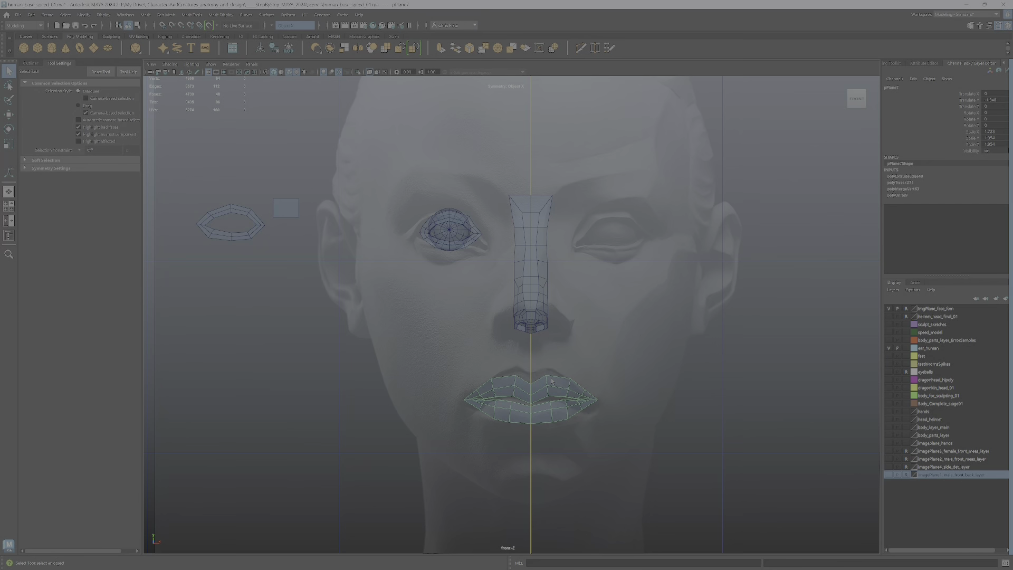
{"action": "right_click_drag", "start_coordinate": [559, 391], "coordinate": [599, 335]}
{"action": "left_click", "coordinate": [890, 308]}
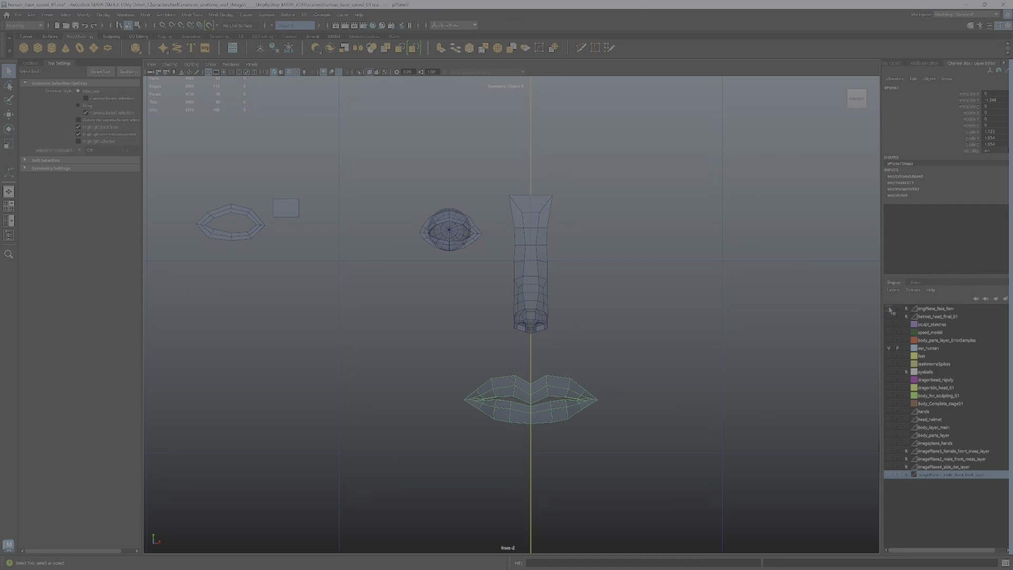
{"action": "left_click", "coordinate": [890, 308]}
Examine the whole face reference plane and the separate facial meshes from an angle in the perspective view.
{"action": "scroll", "coordinate": [589, 343], "scroll_direction": "down", "scroll_amount": 5}
{"action": "key", "text": "space"}
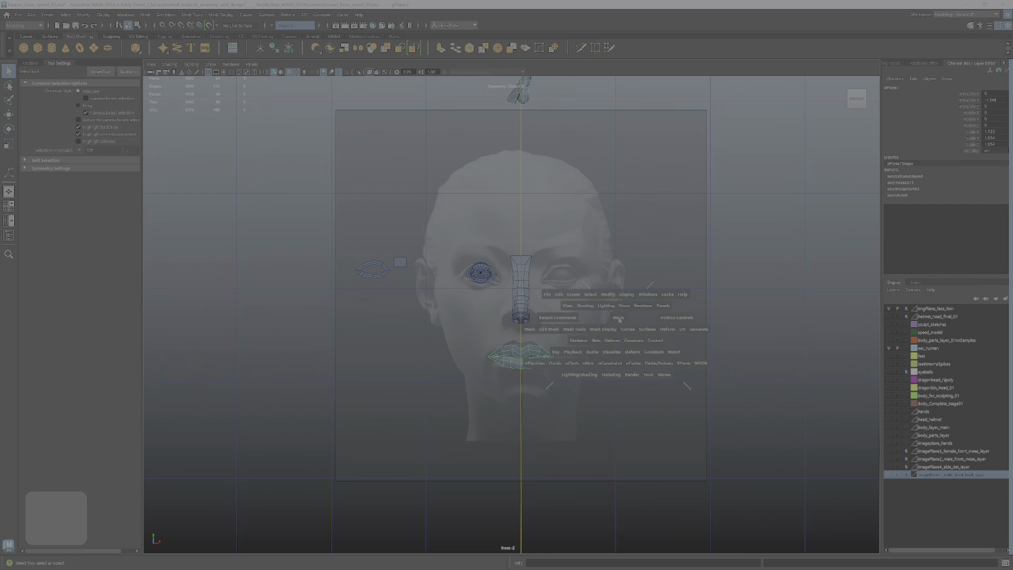
{"action": "left_click_drag", "start_coordinate": [723, 201], "coordinate": [682, 239], "text": "alt"}
{"action": "scroll", "coordinate": [682, 239], "scroll_direction": "down", "scroll_amount": 6}
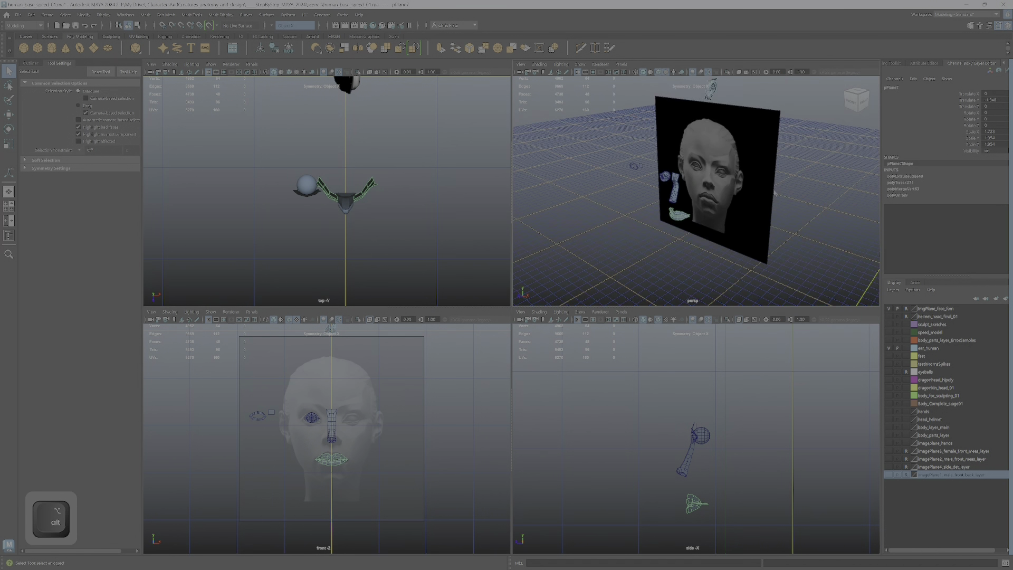
{"action": "left_click", "coordinate": [742, 184]}
{"action": "key", "text": "space"}
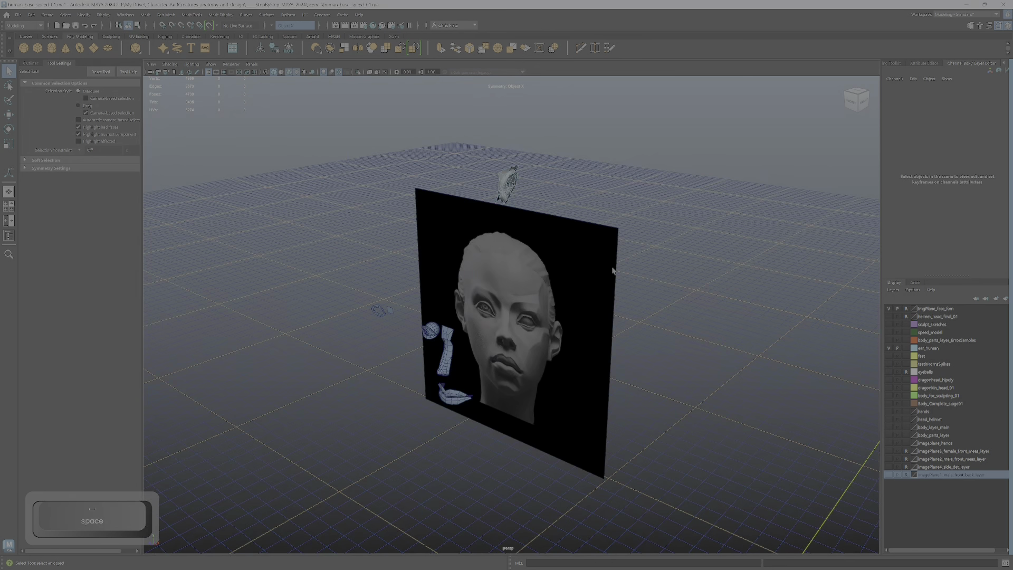
{"action": "left_click_drag", "start_coordinate": [579, 295], "coordinate": [584, 282], "text": "alt"}
Switch to Photoshop to view the female face reference document and return to Maya.
{"action": "key", "text": "alt+Tab"}
{"action": "key", "text": "alt+Tab"}
{"action": "key", "text": "alt+Tab"}
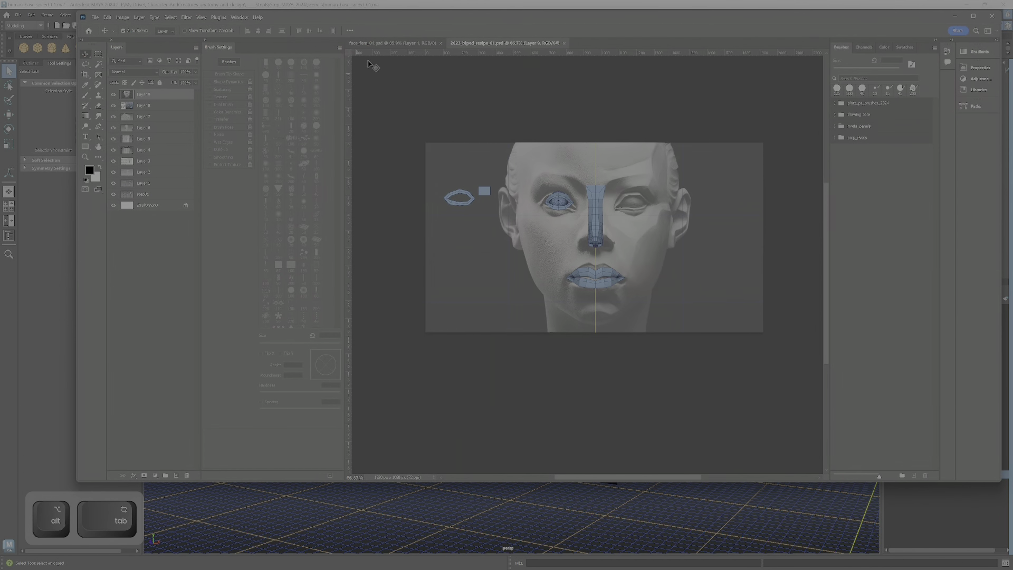
{"action": "left_click", "coordinate": [380, 43]}
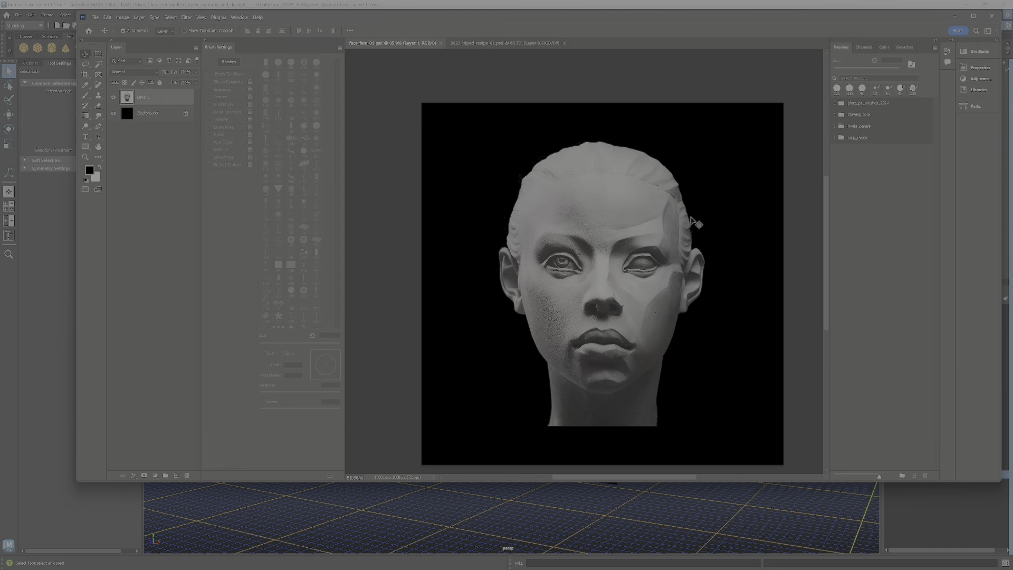
{"action": "left_click", "coordinate": [955, 17]}
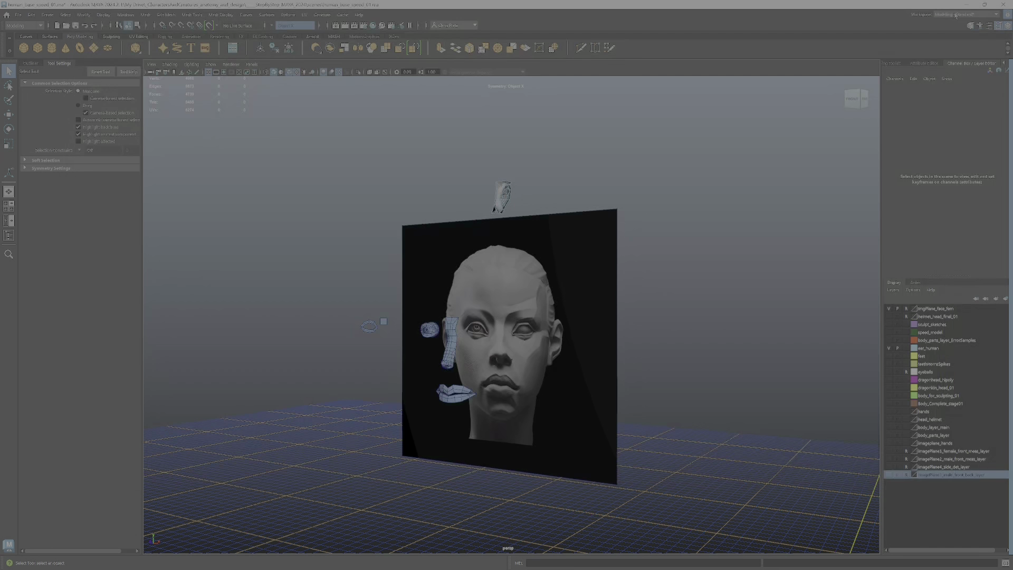
Examine the depth and placement of the eye, nose and lip meshes against the reference plane in perspective.
{"action": "left_click_drag", "start_coordinate": [464, 308], "coordinate": [519, 296], "text": "alt"}
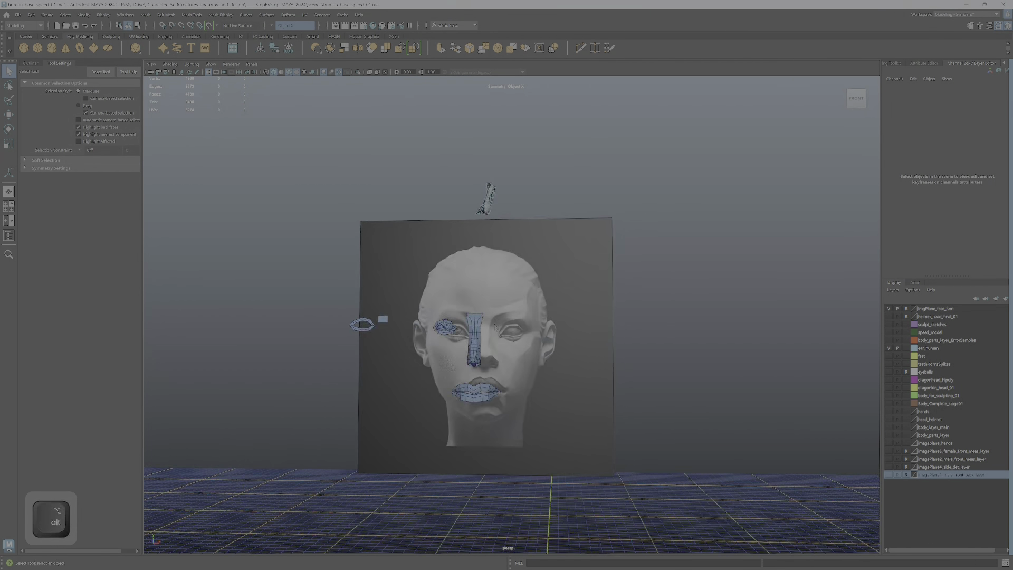
{"action": "right_click_drag", "start_coordinate": [501, 298], "coordinate": [526, 298], "text": "alt"}
{"action": "middle_click_drag", "start_coordinate": [525, 298], "coordinate": [565, 248], "text": "alt"}
{"action": "left_click_drag", "start_coordinate": [566, 261], "coordinate": [588, 253], "text": "alt"}
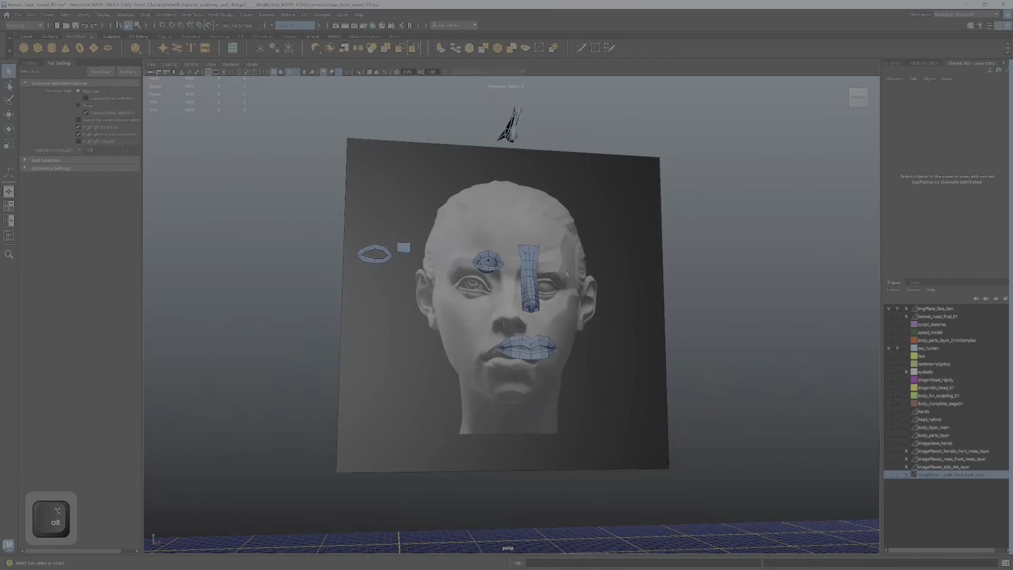
{"action": "right_click_drag", "start_coordinate": [533, 272], "coordinate": [553, 279], "text": "alt"}
{"action": "left_click_drag", "start_coordinate": [553, 279], "coordinate": [681, 307], "text": "alt"}
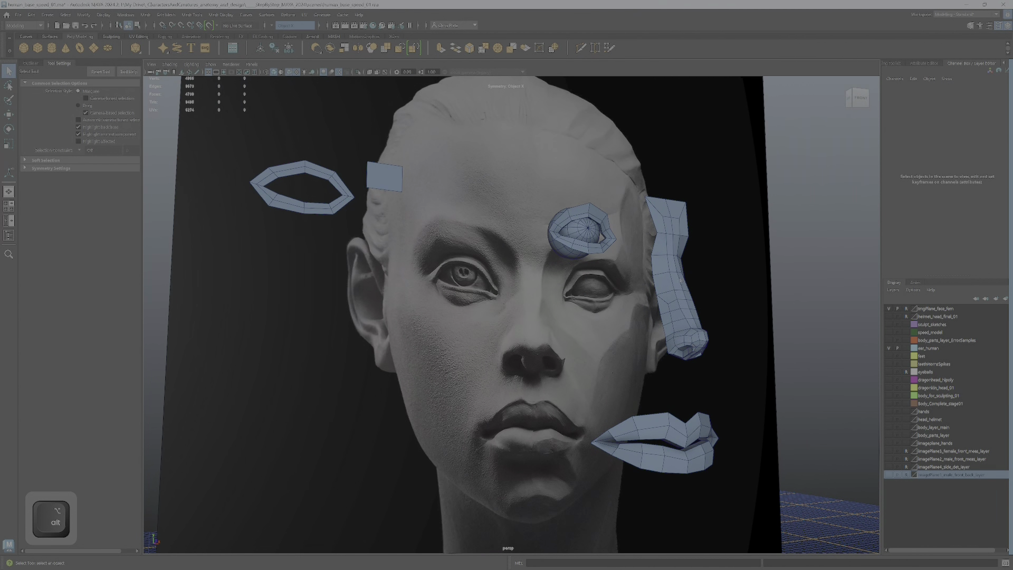
{"action": "left_click_drag", "start_coordinate": [591, 248], "coordinate": [611, 246], "text": "alt"}
{"action": "right_click_drag", "start_coordinate": [556, 246], "coordinate": [577, 225], "text": "alt"}
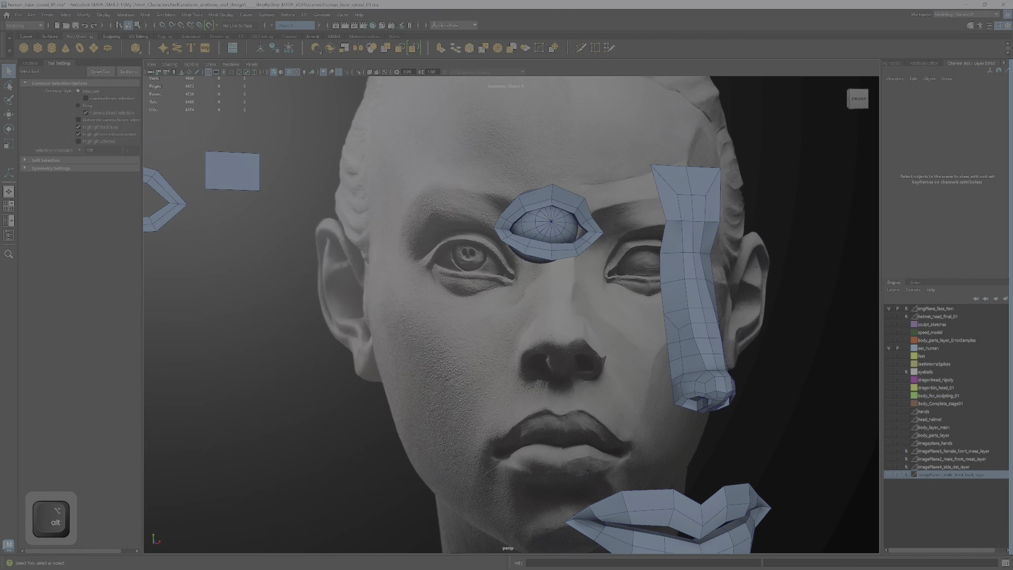
{"action": "middle_click_drag", "start_coordinate": [658, 434], "coordinate": [617, 395], "text": "alt"}
{"action": "left_click_drag", "start_coordinate": [589, 453], "coordinate": [617, 429], "text": "alt"}
{"action": "right_click_drag", "start_coordinate": [617, 429], "coordinate": [543, 364], "text": "alt"}
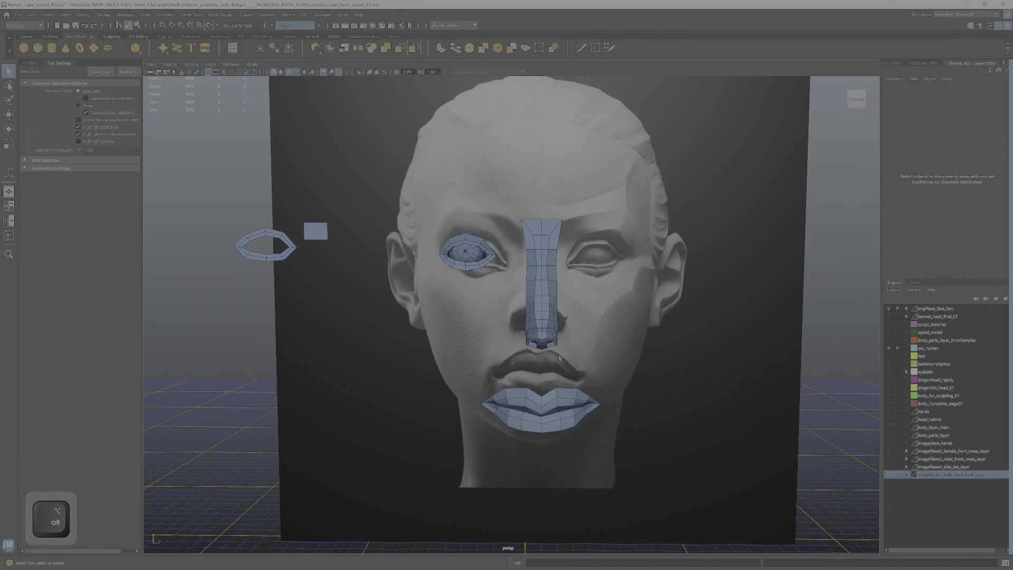
{"action": "left_click_drag", "start_coordinate": [543, 364], "coordinate": [570, 348], "text": "alt"}
Scale the lips mesh uniformly in the front view to fit the width of the reference mouth.
{"action": "key", "text": "space"}
{"action": "key", "text": "space"}
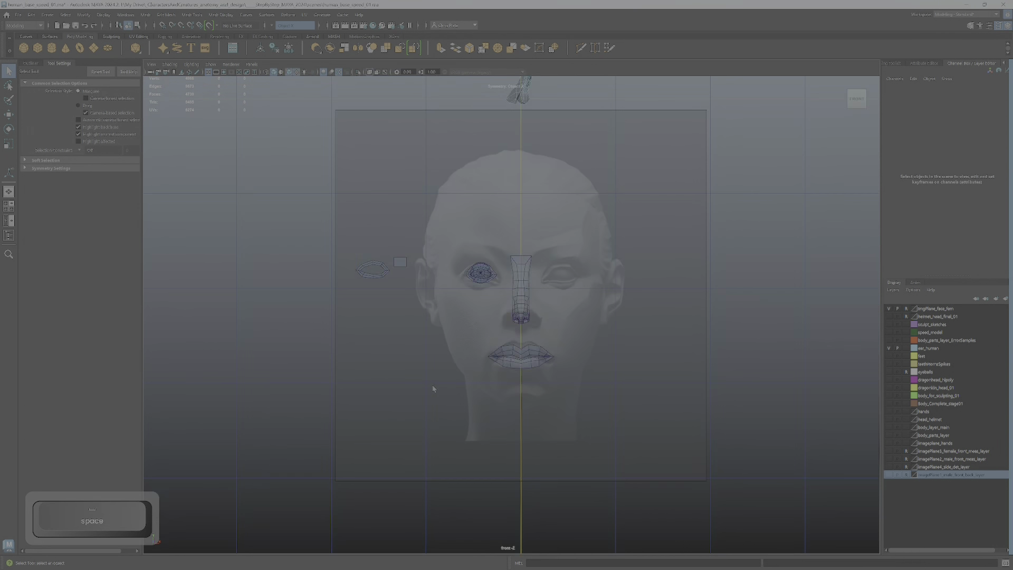
{"action": "right_click_drag", "start_coordinate": [512, 305], "coordinate": [573, 340], "text": "alt"}
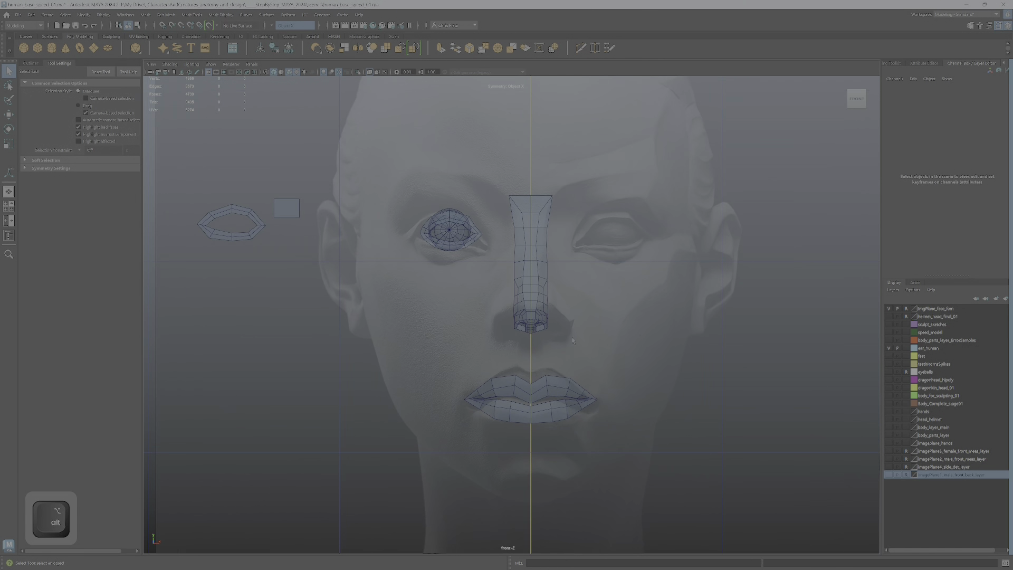
{"action": "left_click", "coordinate": [563, 383]}
{"action": "key", "text": "r"}
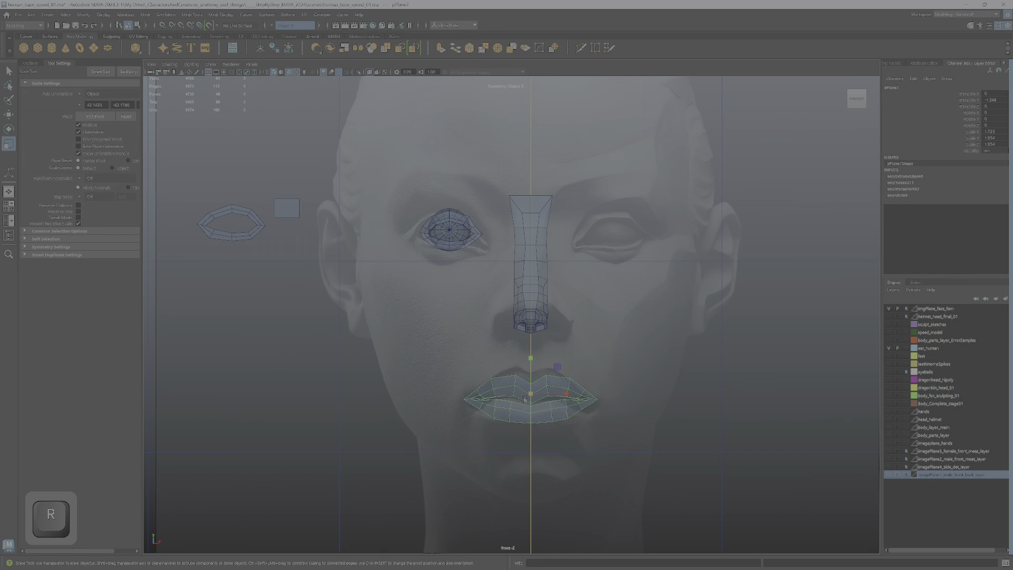
{"action": "left_click_drag", "start_coordinate": [524, 398], "coordinate": [495, 427]}
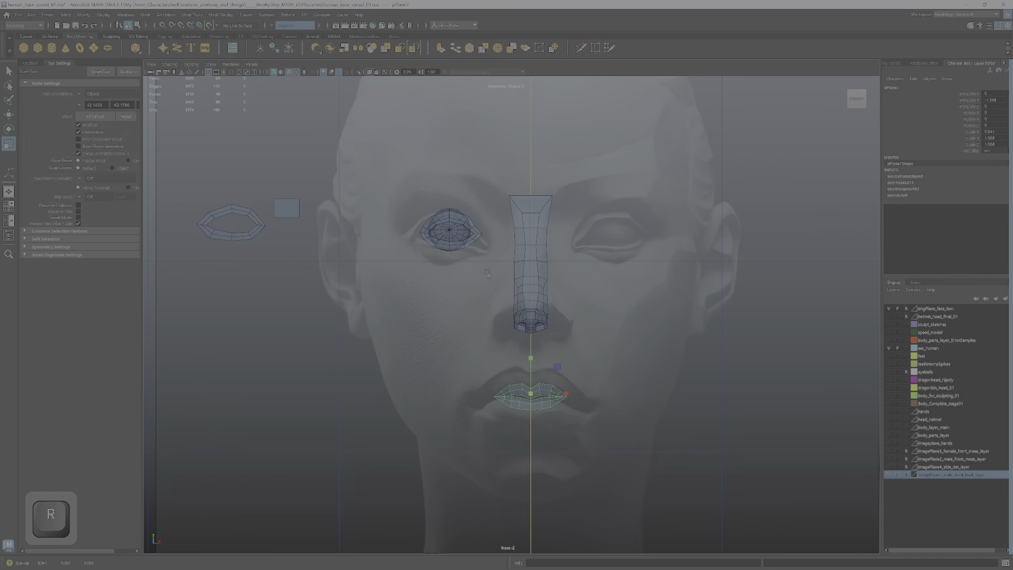
{"action": "left_click_drag", "start_coordinate": [532, 395], "coordinate": [564, 380]}
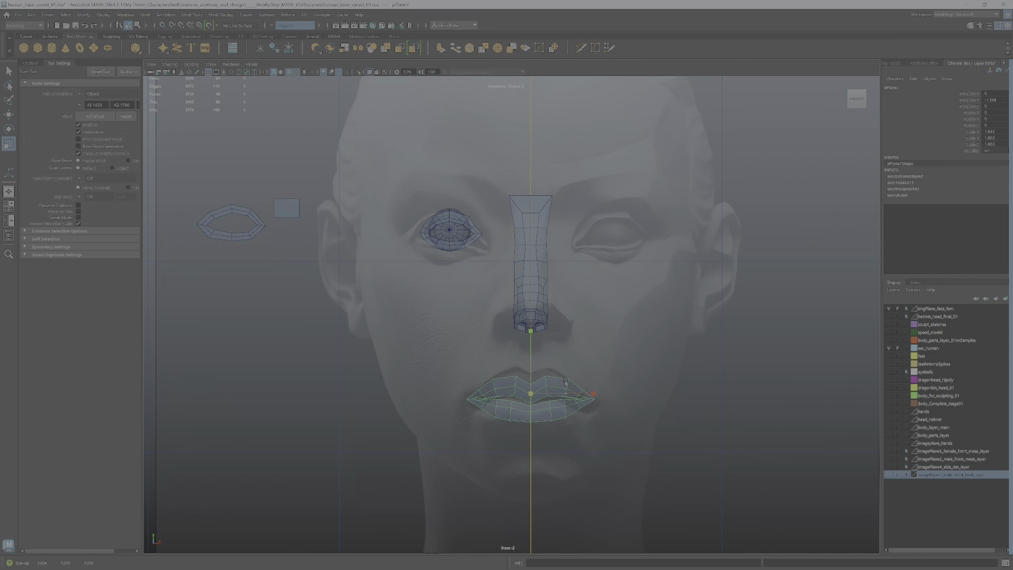
Raise the upper lip's central vertices to the reference cupid's bow in the front view, and lower the inner row slightly.
{"action": "right_click_drag", "start_coordinate": [515, 399], "coordinate": [519, 415], "text": "alt"}
{"action": "middle_click_drag", "start_coordinate": [520, 415], "coordinate": [532, 332], "text": "alt"}
{"action": "mouse_move", "coordinate": [532, 332]}
{"action": "right_mouse_down", "text": "alt"}
{"action": "mouse_move", "coordinate": [537, 347]}
{"action": "mouse_move", "coordinate": [561, 345]}
{"action": "mouse_move", "coordinate": [545, 333]}
{"action": "right_mouse_up", "text": "alt"}
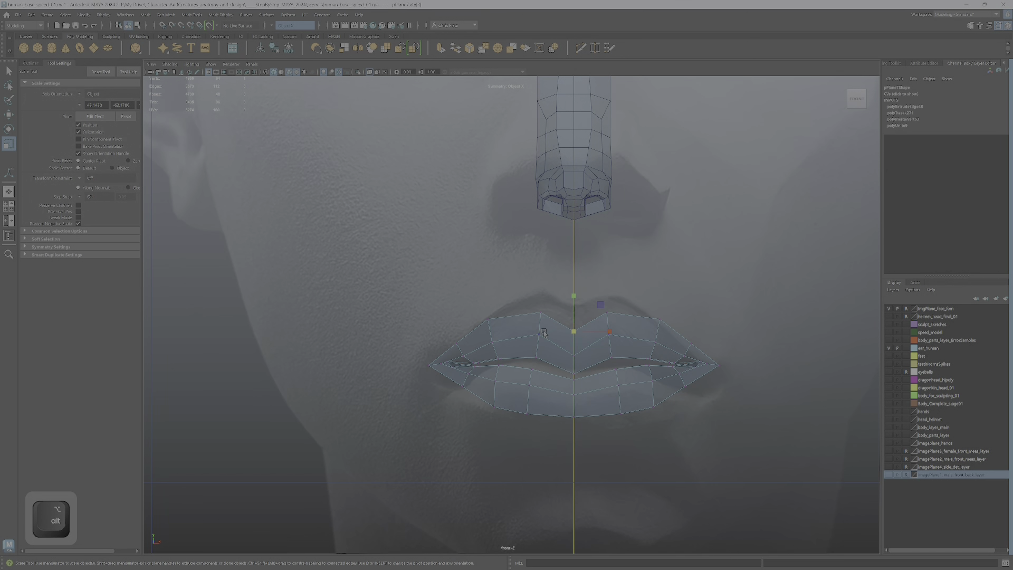
{"action": "left_click_drag", "start_coordinate": [617, 354], "coordinate": [617, 353]}
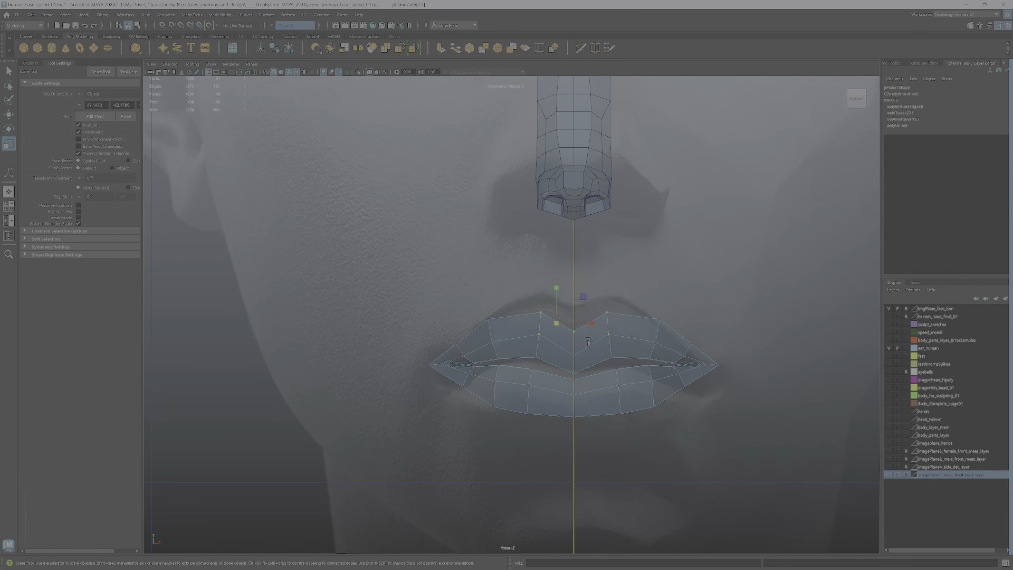
{"action": "key", "text": "space"}
{"action": "left_click_drag", "start_coordinate": [654, 206], "coordinate": [739, 198], "text": "alt"}
{"action": "right_click_drag", "start_coordinate": [725, 201], "coordinate": [749, 206], "text": "alt"}
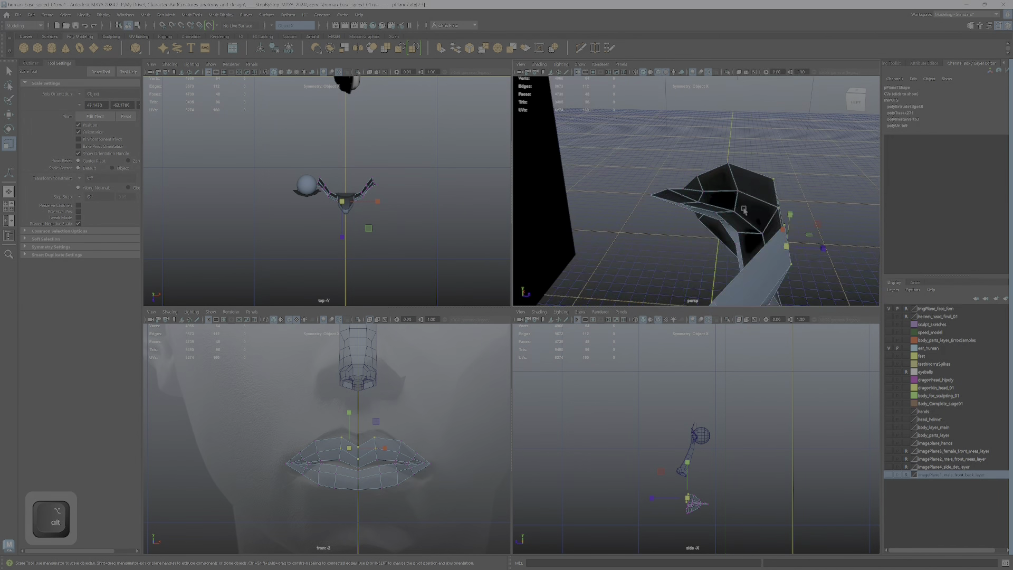
{"action": "left_click_drag", "start_coordinate": [734, 207], "coordinate": [784, 215], "text": "alt"}
{"action": "middle_click_drag", "start_coordinate": [785, 215], "coordinate": [663, 238], "text": "alt"}
{"action": "left_click_drag", "start_coordinate": [663, 239], "coordinate": [670, 235], "text": "alt"}
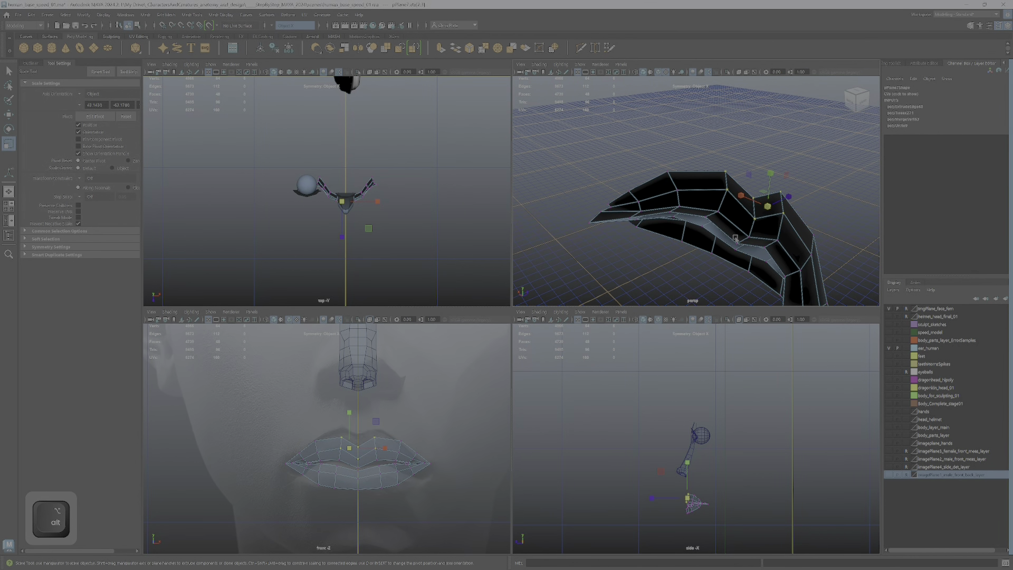
{"action": "left_click_drag", "start_coordinate": [736, 239], "coordinate": [673, 234], "text": "alt"}
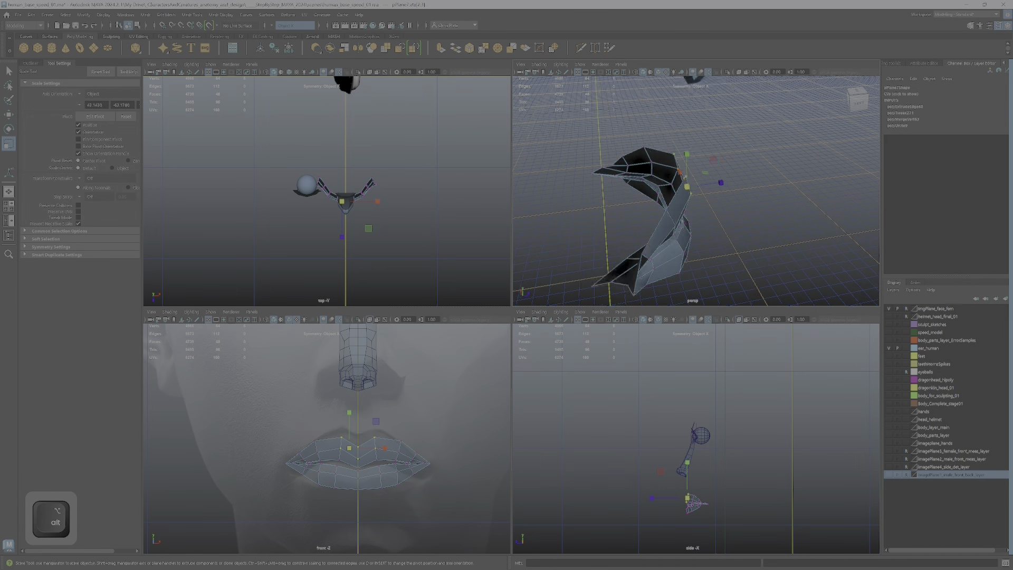
{"action": "key", "text": "space"}
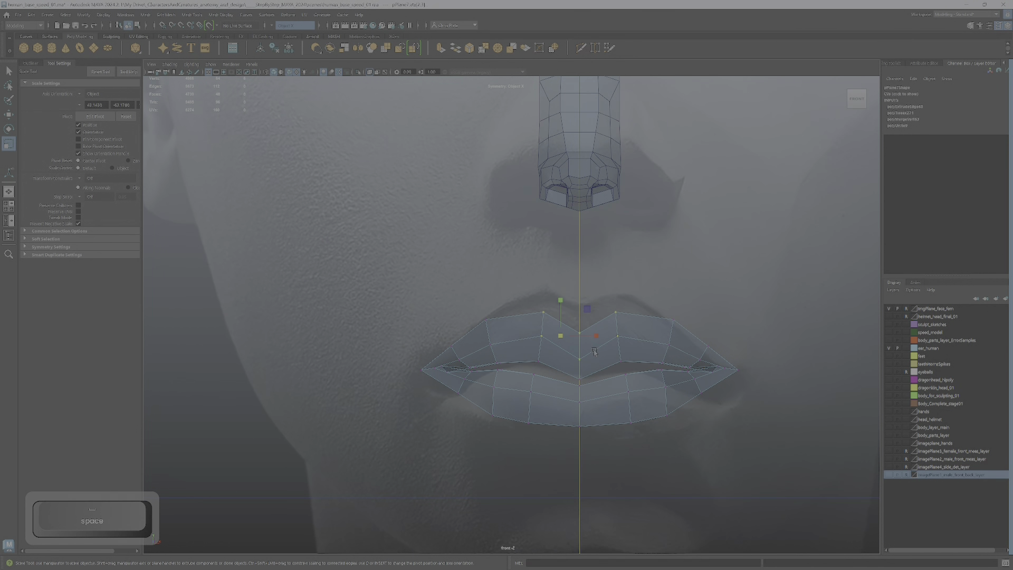
{"action": "key", "text": "w"}
{"action": "mouse_move", "coordinate": [560, 313]}
{"action": "left_mouse_down"}
{"action": "mouse_move", "coordinate": [561, 298]}
{"action": "mouse_move", "coordinate": [586, 358]}
{"action": "mouse_move", "coordinate": [560, 299]}
{"action": "left_mouse_up"}
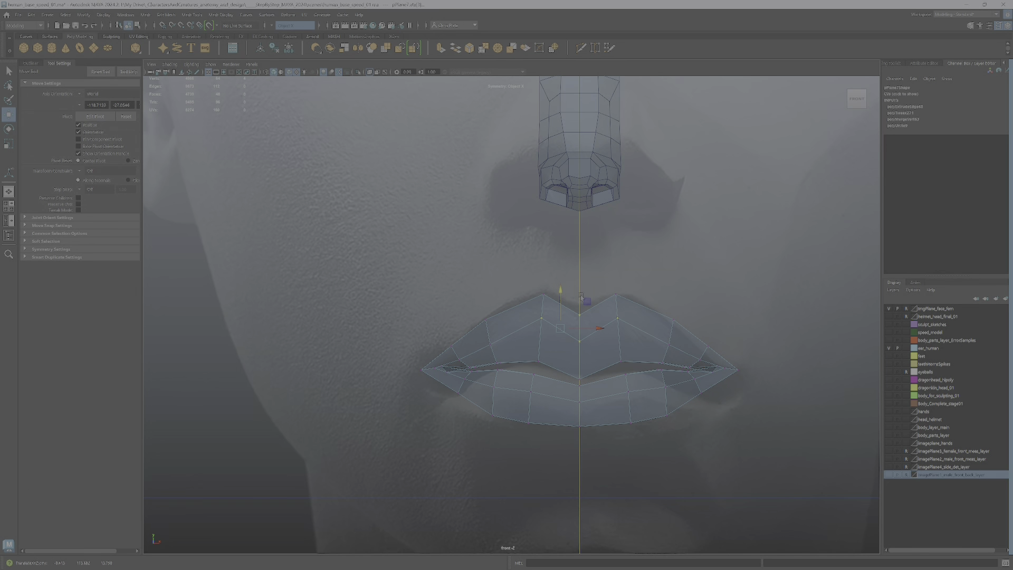
{"action": "key", "text": "ctrl"}
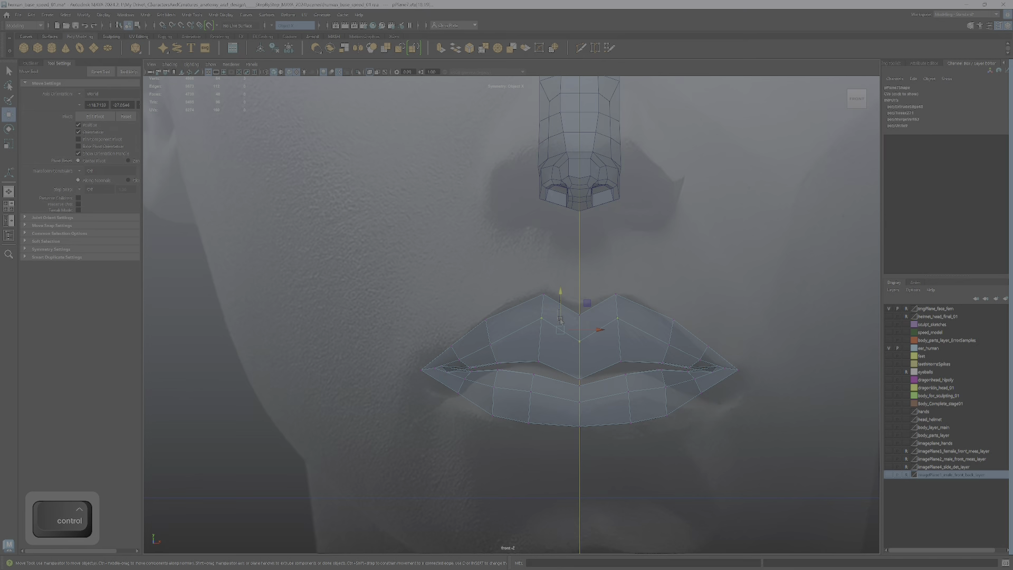
{"action": "key", "text": "ctrl+z"}
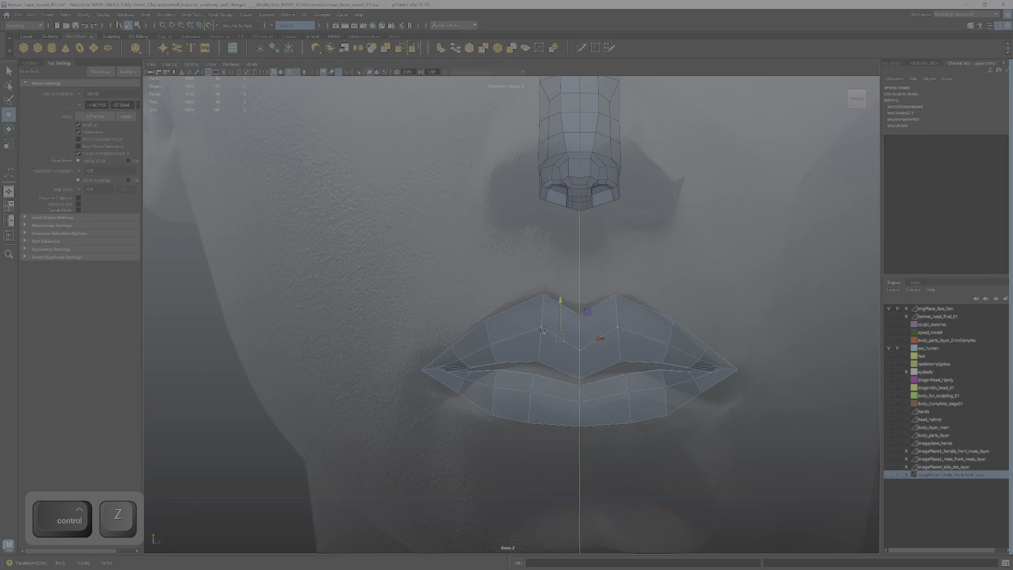
Move the vertex columns between the lip's centre and corners slightly inward on both sides, leaving out the corner vertices.
{"action": "middle_click_drag", "start_coordinate": [527, 353], "coordinate": [576, 326], "text": "alt"}
{"action": "right_click_drag", "start_coordinate": [576, 327], "coordinate": [597, 312], "text": "alt"}
{"action": "middle_click_drag", "start_coordinate": [597, 311], "coordinate": [540, 290], "text": "alt"}
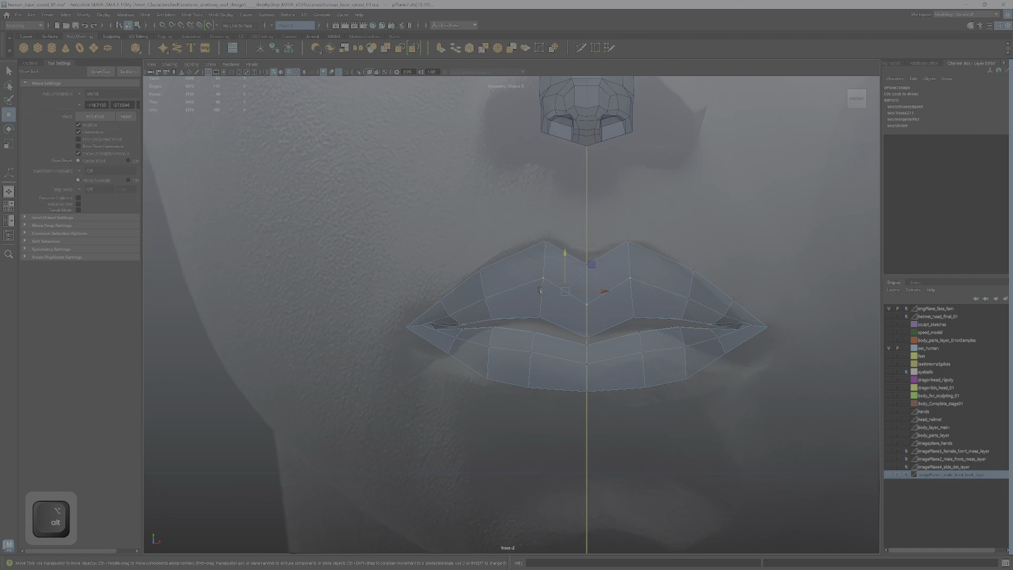
{"action": "right_click_drag", "start_coordinate": [540, 291], "coordinate": [464, 255], "text": "alt"}
{"action": "left_click_drag", "start_coordinate": [515, 389], "coordinate": [516, 390]}
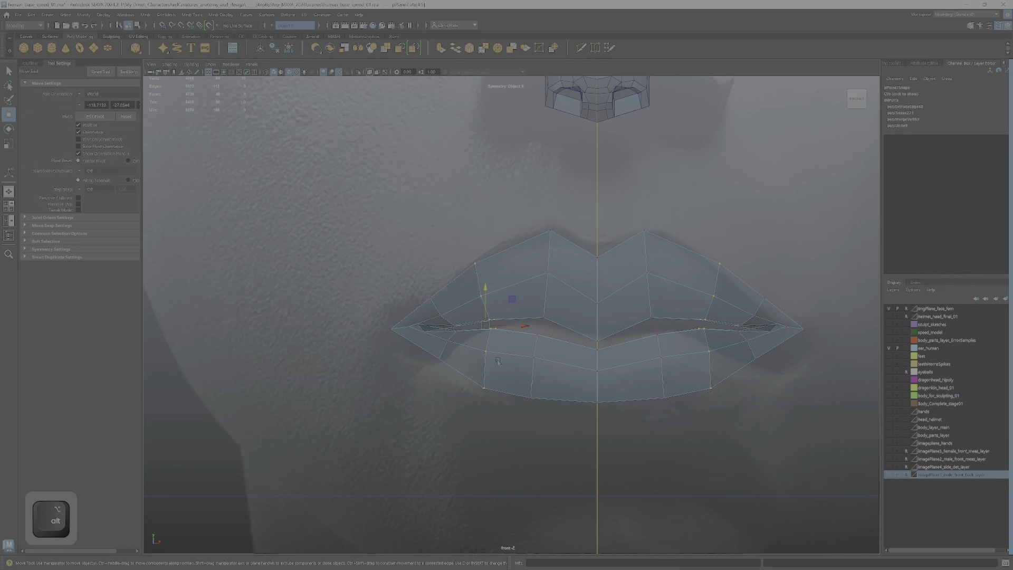
{"action": "left_click_drag", "start_coordinate": [389, 262], "coordinate": [480, 366], "text": "ctrl"}
{"action": "left_click_drag", "start_coordinate": [501, 325], "coordinate": [508, 325]}
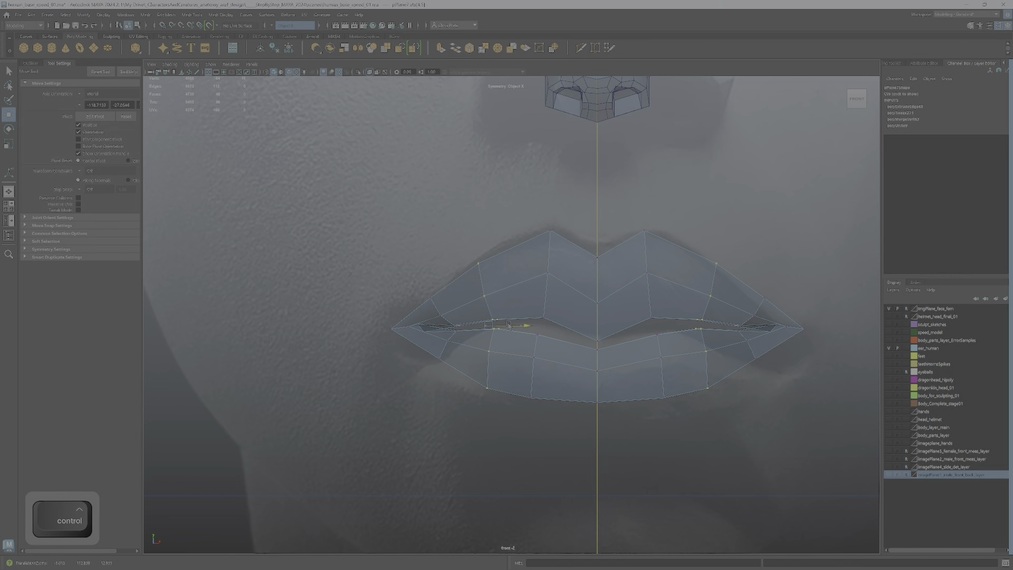
{"action": "left_click", "coordinate": [486, 273]}
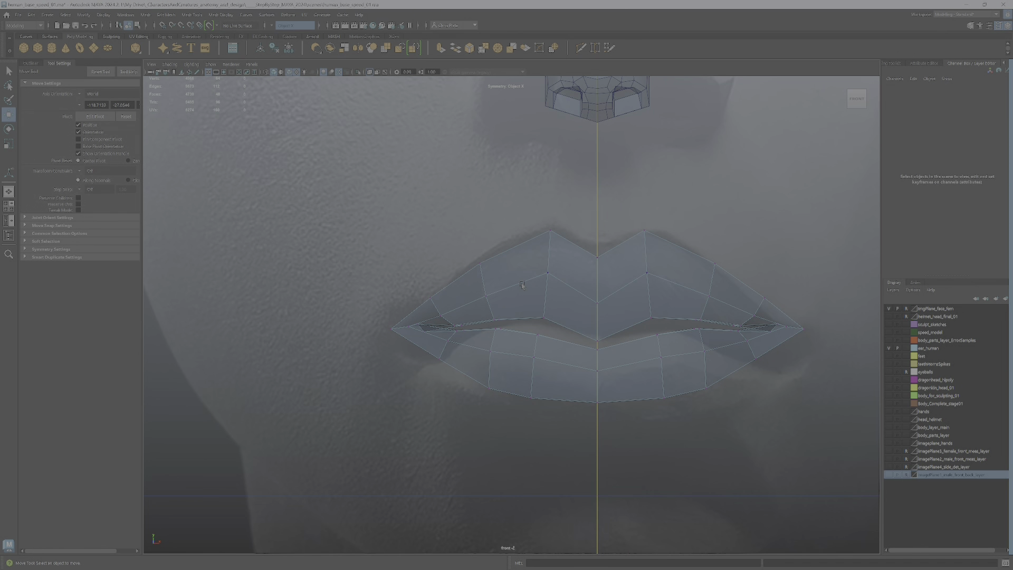
{"action": "scroll", "coordinate": [442, 309], "scroll_direction": "up", "scroll_amount": 2}
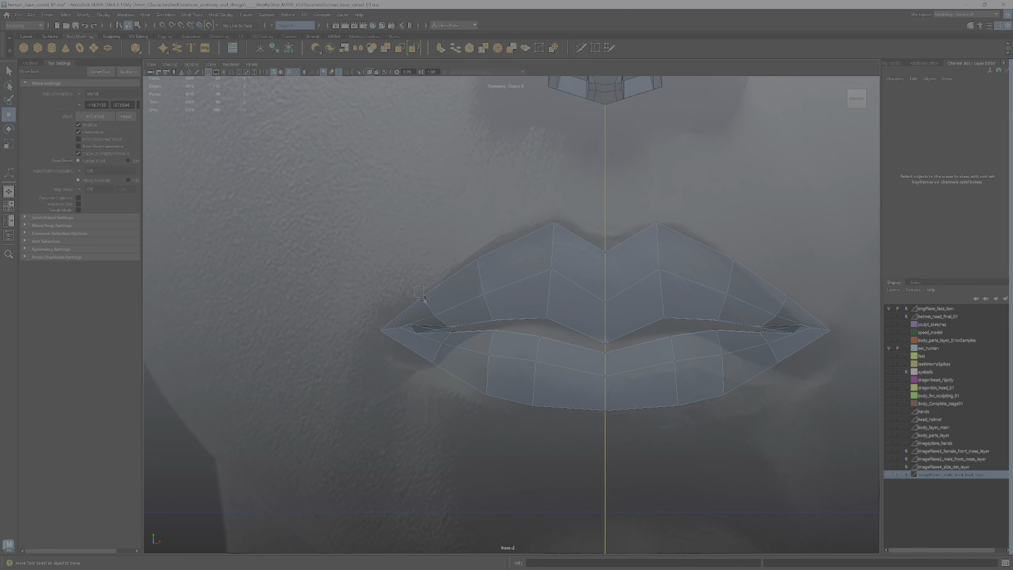
Move the upper lip's vertices nearest the mouth corners onto the reference outline in the front view, symmetrically on both sides.
{"action": "left_click_drag", "start_coordinate": [445, 318], "coordinate": [446, 319]}
{"action": "scroll", "coordinate": [445, 320], "scroll_direction": "up", "scroll_amount": 1}
{"action": "middle_click_drag", "start_coordinate": [450, 319], "coordinate": [515, 317], "text": "alt"}
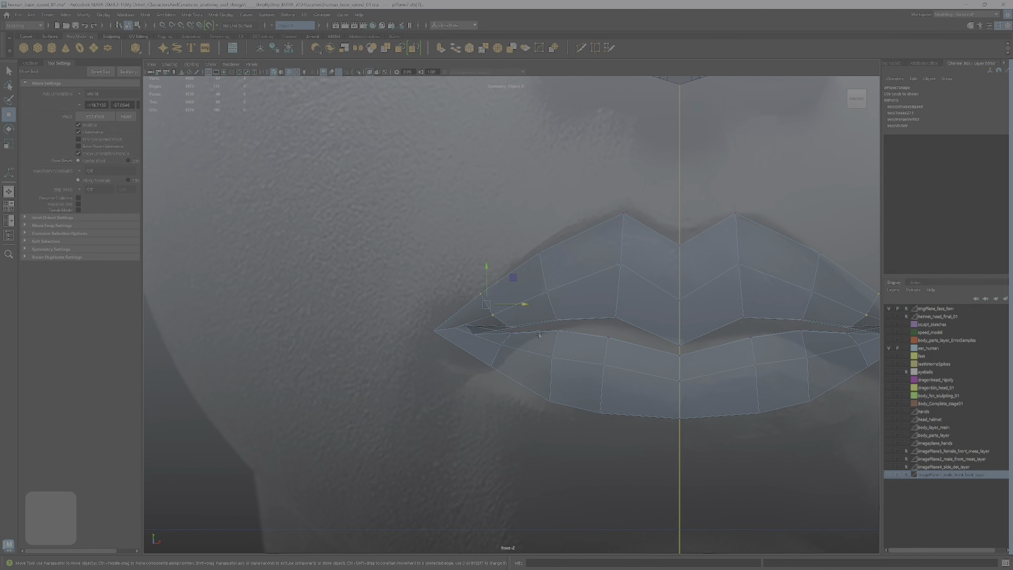
{"action": "scroll", "coordinate": [524, 314], "scroll_direction": "up", "scroll_amount": 3}
{"action": "right_click_drag", "start_coordinate": [525, 315], "coordinate": [511, 282], "text": "alt"}
{"action": "mouse_move", "coordinate": [501, 271]}
{"action": "middle_mouse_down"}
{"action": "mouse_move", "coordinate": [511, 287]}
{"action": "mouse_move", "coordinate": [509, 270]}
{"action": "middle_mouse_up"}
{"action": "left_click_drag", "start_coordinate": [511, 274], "coordinate": [501, 270]}
{"action": "left_click", "coordinate": [475, 289]}
{"action": "middle_click_drag", "start_coordinate": [501, 270], "coordinate": [502, 271]}
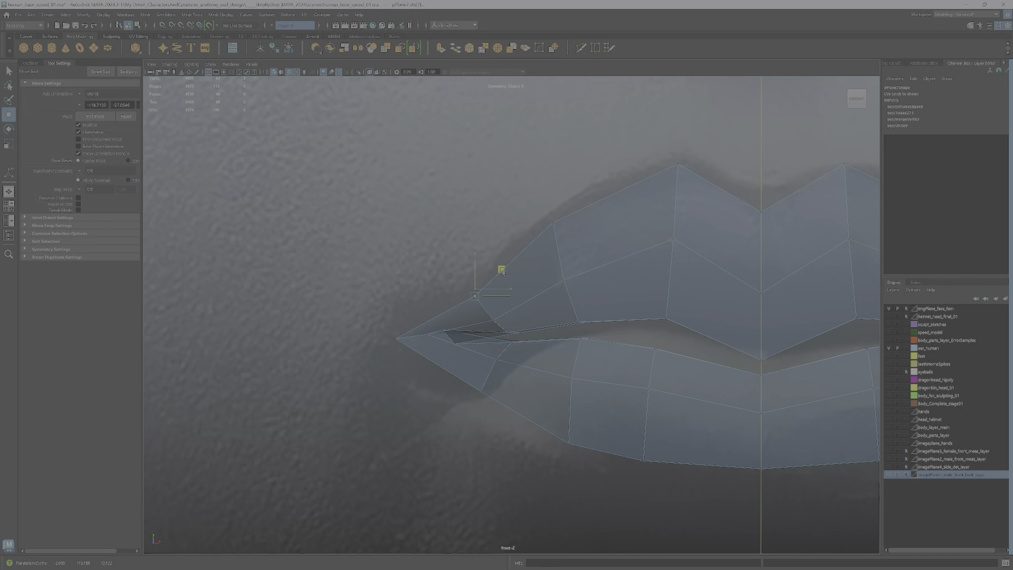
Compare the lips mesh's outline with the reference mouth at several distances in the front view.
{"action": "scroll", "coordinate": [571, 227], "scroll_direction": "down", "scroll_amount": 7}
{"action": "scroll", "coordinate": [585, 275], "scroll_direction": "up", "scroll_amount": 6}
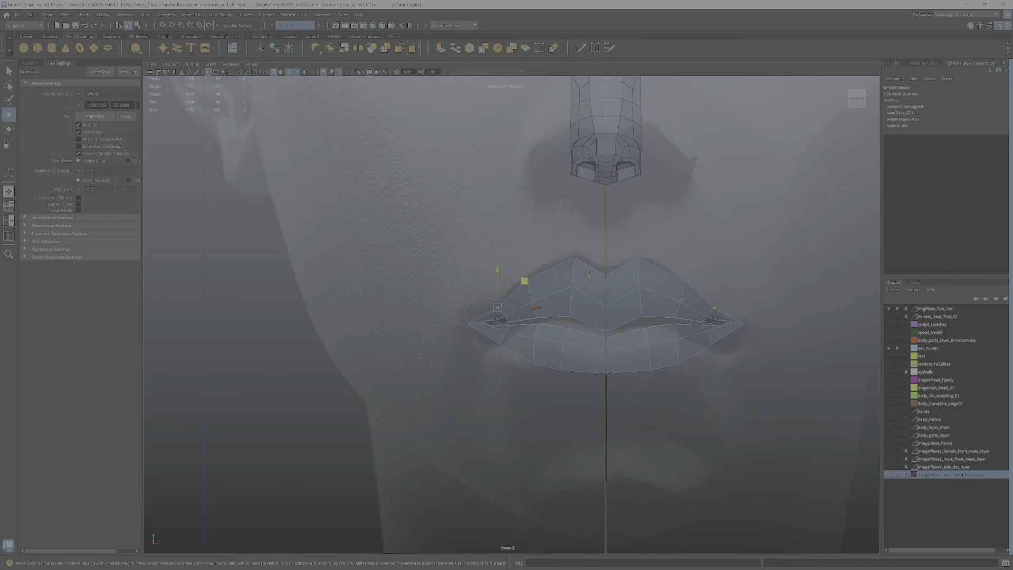
{"action": "scroll", "coordinate": [585, 275], "scroll_direction": "up", "scroll_amount": 1}
{"action": "scroll", "coordinate": [586, 275], "scroll_direction": "down", "scroll_amount": 7}
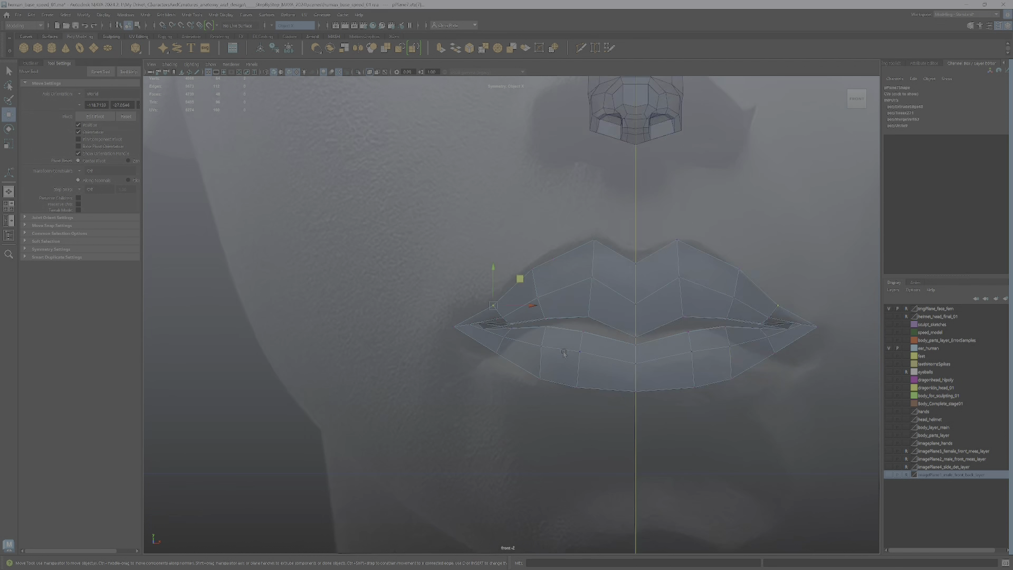
{"action": "scroll", "coordinate": [590, 340], "scroll_direction": "up", "scroll_amount": 3}
{"action": "scroll", "coordinate": [590, 339], "scroll_direction": "up", "scroll_amount": 3}
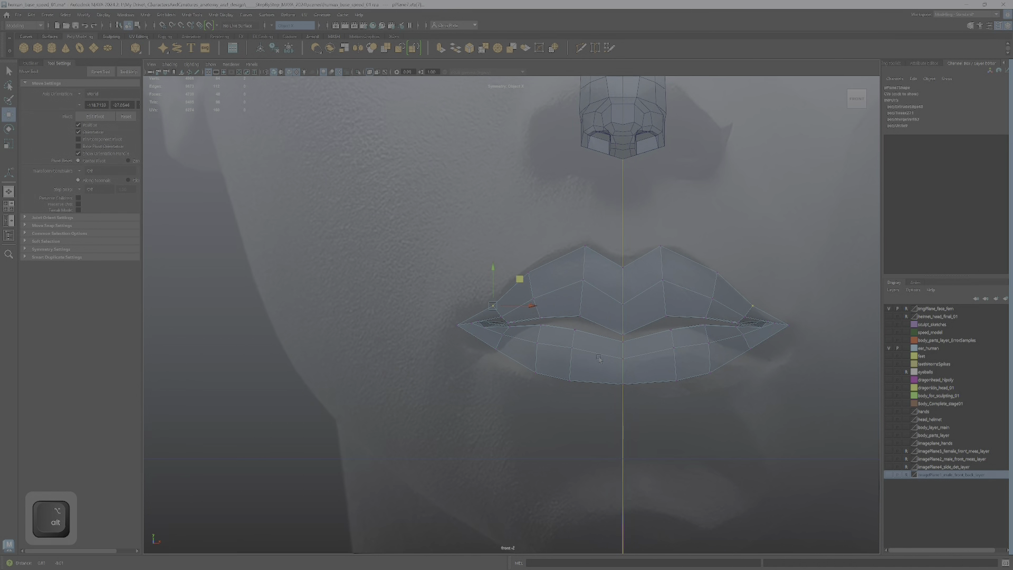
{"action": "right_click_drag", "start_coordinate": [596, 361], "coordinate": [617, 339], "text": "alt"}
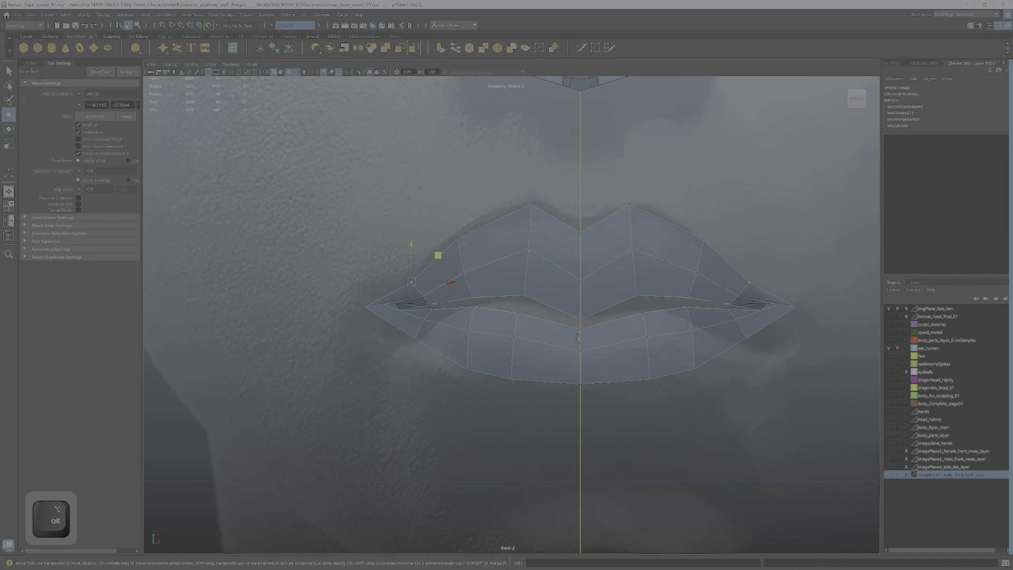
Raise the lower lip's inner centre vertex toward the upper lip in the front view, using the four-view layout.
{"action": "key", "text": "space"}
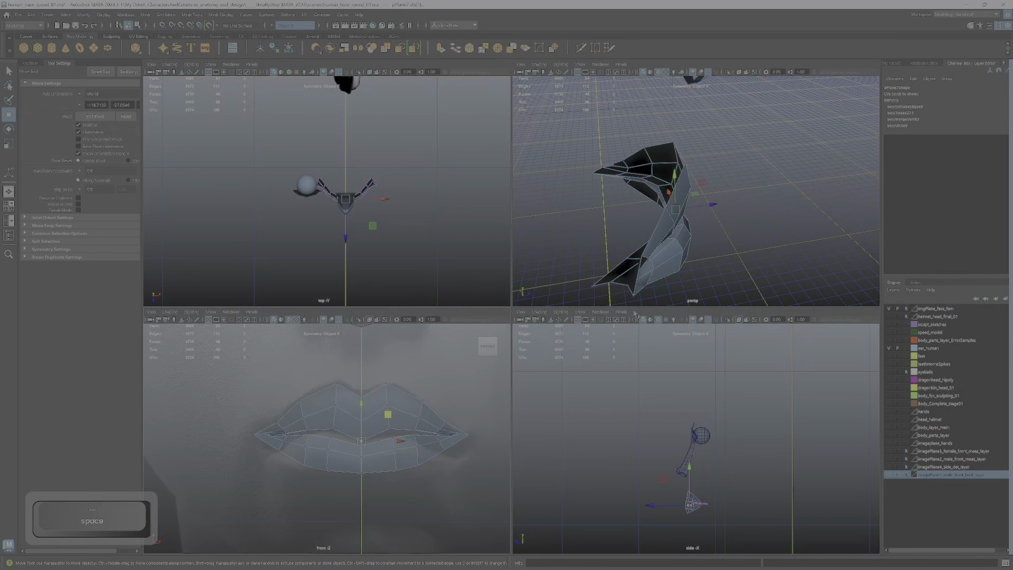
{"action": "middle_click_drag", "start_coordinate": [656, 429], "coordinate": [678, 450], "text": "alt"}
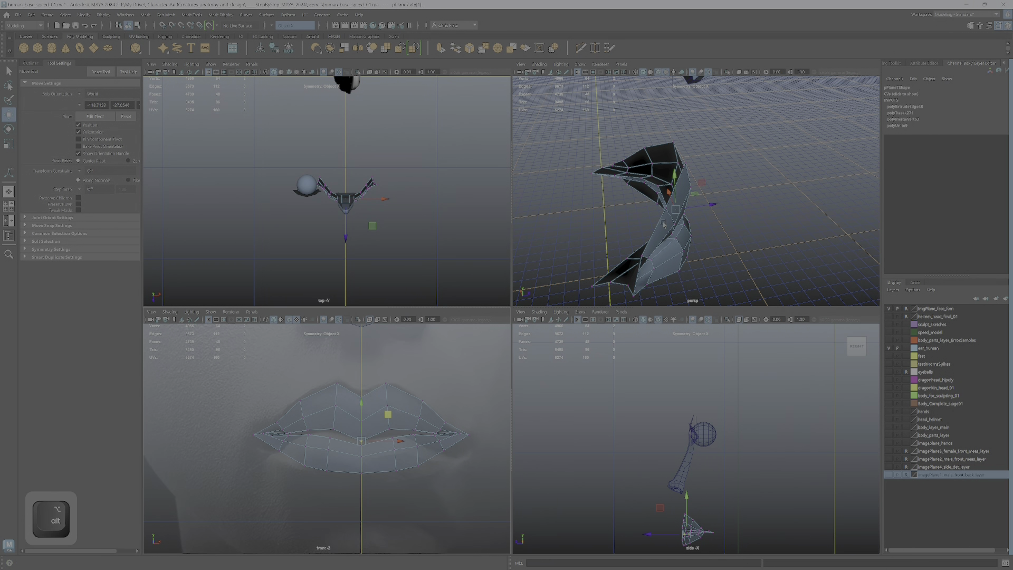
{"action": "left_click_drag", "start_coordinate": [713, 227], "coordinate": [773, 242], "text": "alt"}
{"action": "right_click_drag", "start_coordinate": [731, 247], "coordinate": [760, 244], "text": "alt"}
{"action": "middle_click_drag", "start_coordinate": [760, 245], "coordinate": [735, 205], "text": "alt"}
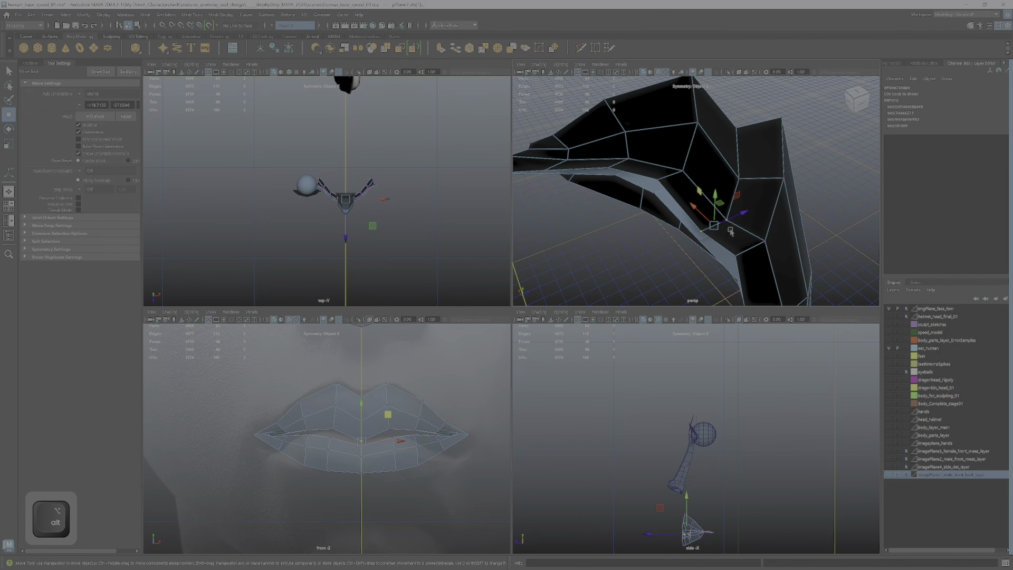
{"action": "right_click_drag", "start_coordinate": [364, 469], "coordinate": [408, 419], "text": "alt"}
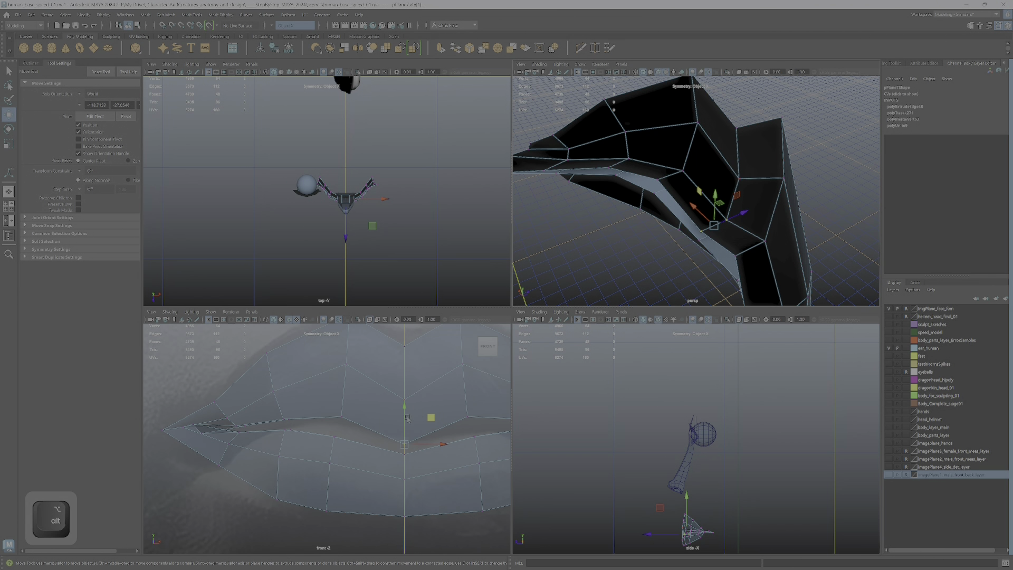
{"action": "left_click_drag", "start_coordinate": [401, 423], "coordinate": [411, 417]}
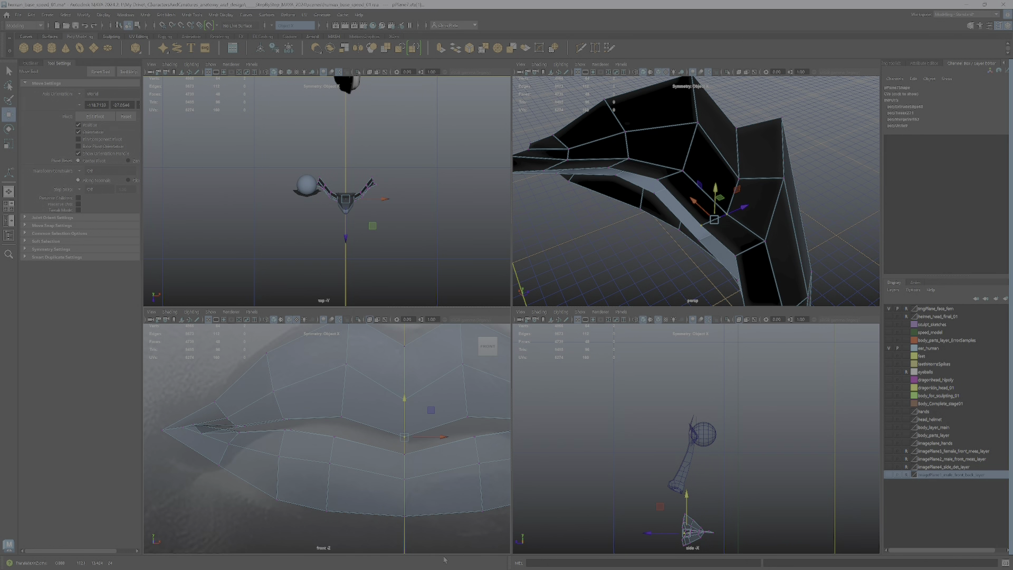
Raise the lower lip's column of centre vertices slightly in the front view.
{"action": "left_click_drag", "start_coordinate": [435, 534], "coordinate": [373, 446]}
{"action": "scroll", "coordinate": [402, 438], "scroll_direction": "down", "scroll_amount": 5}
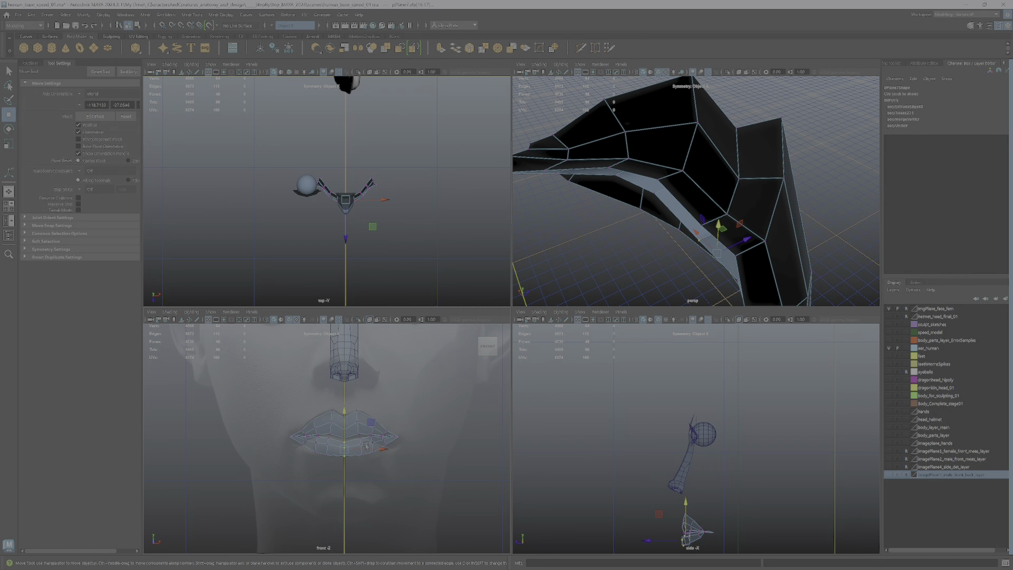
{"action": "left_click_drag", "start_coordinate": [681, 211], "coordinate": [676, 259], "text": "alt"}
{"action": "scroll", "coordinate": [378, 461], "scroll_direction": "up", "scroll_amount": 2}
{"action": "right_click_drag", "start_coordinate": [379, 461], "coordinate": [421, 444], "text": "alt"}
{"action": "left_click_drag", "start_coordinate": [416, 456], "coordinate": [415, 447]}
Lower the middle and outer centre vertices of the lower lip slightly to follow the reference's fuller shape.
{"action": "middle_click_drag", "start_coordinate": [409, 527], "coordinate": [394, 461], "text": "alt"}
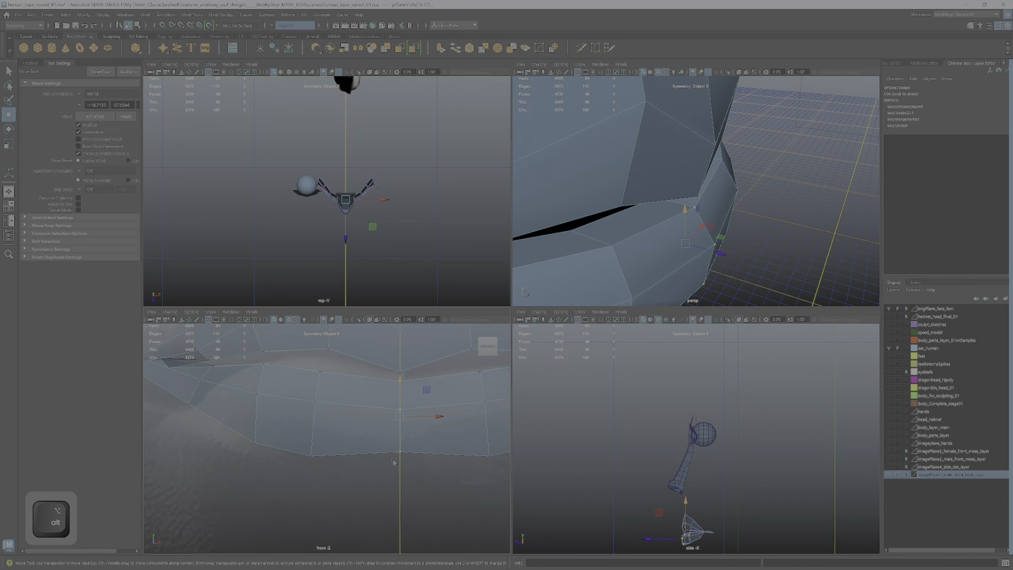
{"action": "left_click_drag", "start_coordinate": [422, 481], "coordinate": [422, 480]}
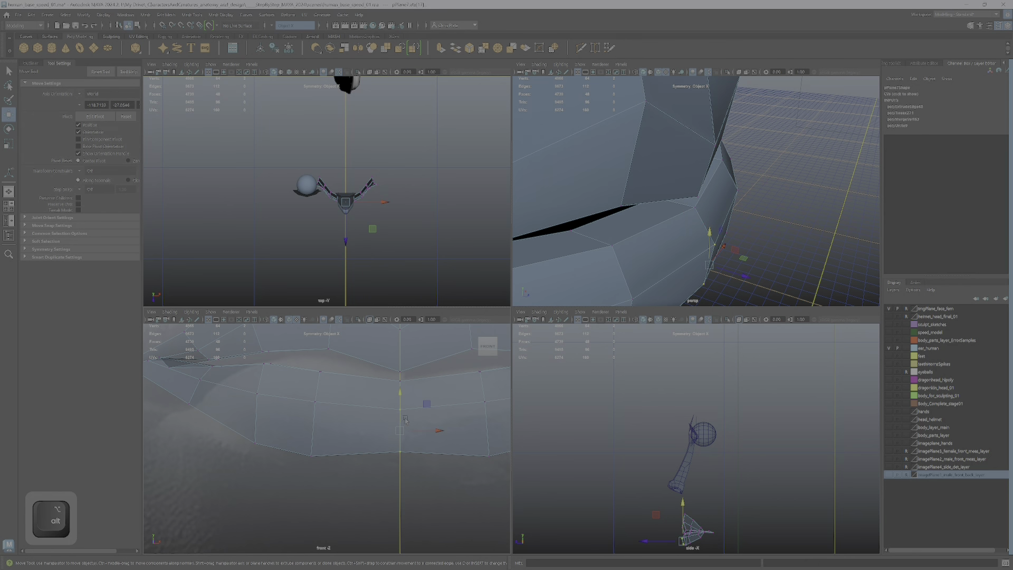
{"action": "left_click_drag", "start_coordinate": [398, 403], "coordinate": [399, 413]}
{"action": "middle_click_drag", "start_coordinate": [339, 416], "coordinate": [355, 419], "text": "alt"}
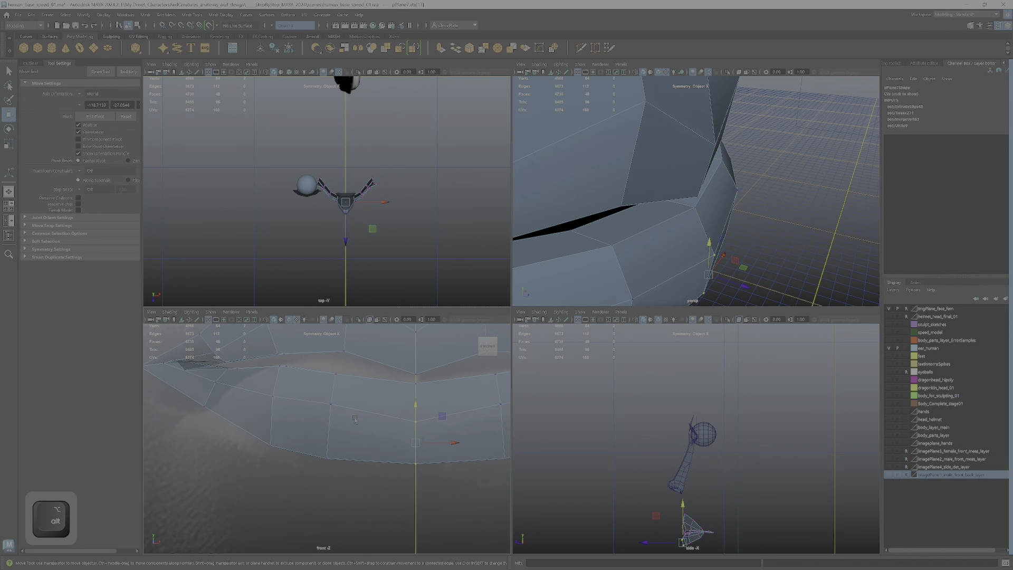
Raise the lower lip's inner-edge vertices on both sides of the centre to narrow the gap to the upper lip.
{"action": "left_click_drag", "start_coordinate": [367, 486], "coordinate": [363, 486]}
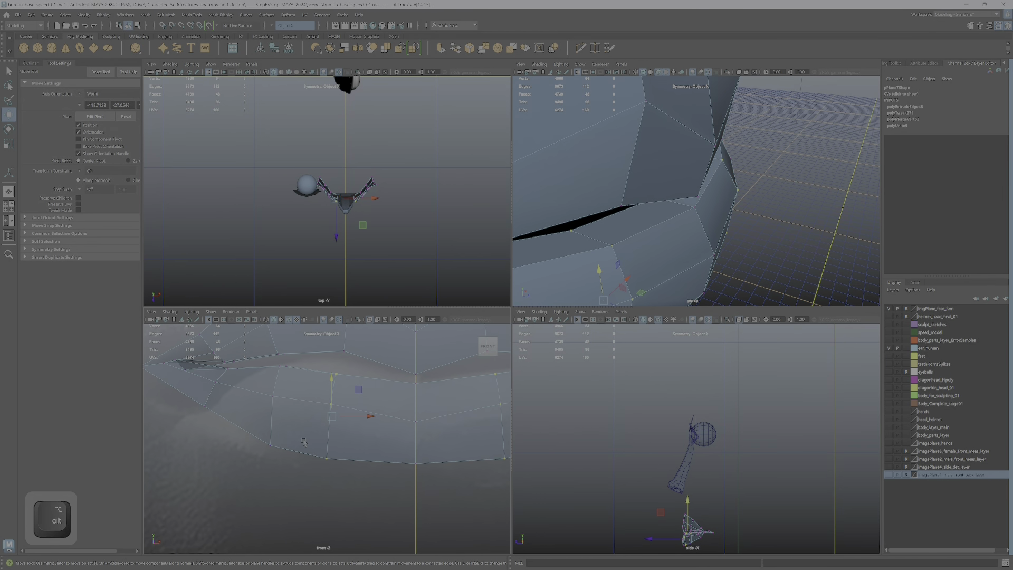
{"action": "key", "text": "r"}
{"action": "left_click_drag", "start_coordinate": [329, 391], "coordinate": [274, 362]}
{"action": "key", "text": "w"}
{"action": "middle_click_drag", "start_coordinate": [312, 399], "coordinate": [422, 425], "text": "alt"}
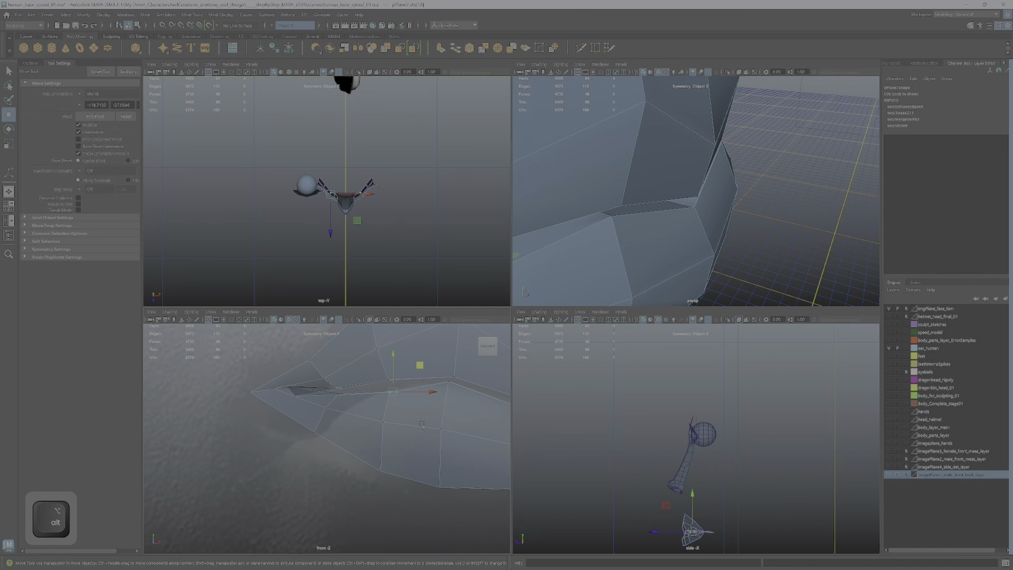
{"action": "right_click_drag", "start_coordinate": [421, 371], "coordinate": [426, 444], "text": "alt"}
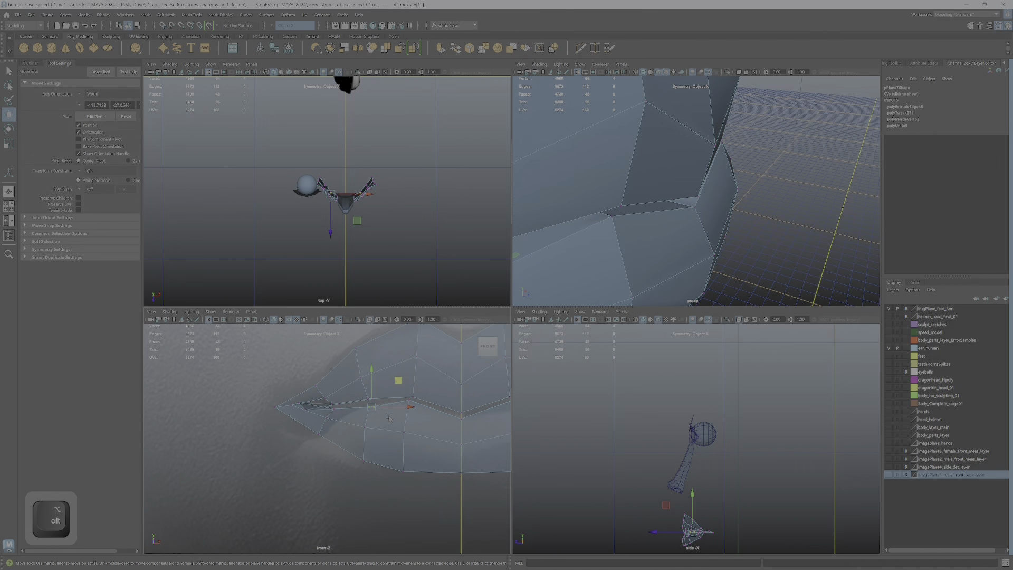
{"action": "key", "text": "space"}
{"action": "right_click_drag", "start_coordinate": [637, 262], "coordinate": [588, 268], "text": "alt"}
{"action": "middle_click_drag", "start_coordinate": [571, 242], "coordinate": [606, 291], "text": "alt"}
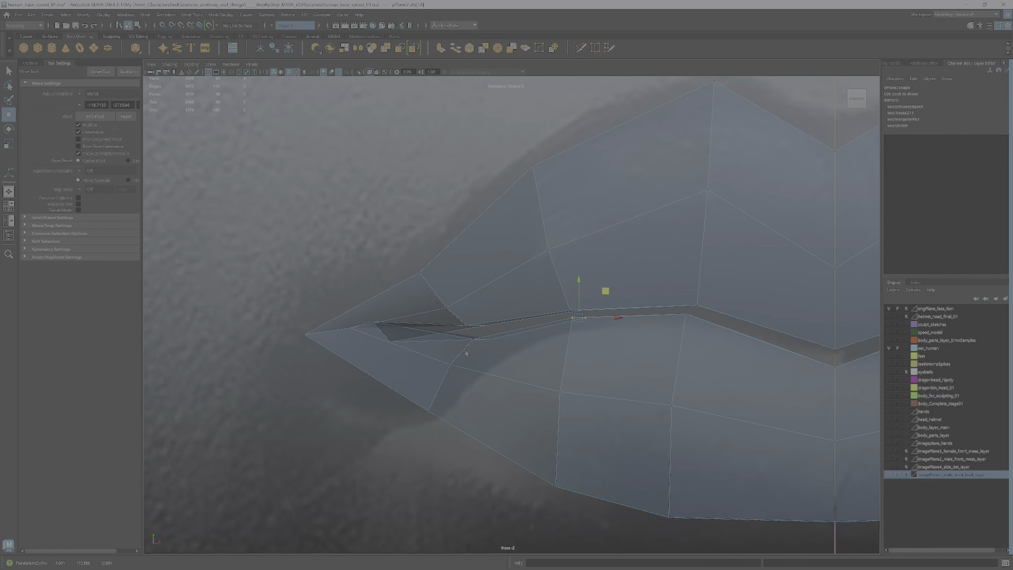
Move the lower lip's outer vertices near the mouth corners slightly inward and down in the front view.
{"action": "scroll", "coordinate": [475, 355], "scroll_direction": "up", "scroll_amount": 1}
{"action": "scroll", "coordinate": [521, 438], "scroll_direction": "down", "scroll_amount": 6}
{"action": "left_click_drag", "start_coordinate": [453, 381], "coordinate": [485, 339]}
{"action": "left_click_drag", "start_coordinate": [497, 330], "coordinate": [503, 336]}
{"action": "scroll", "coordinate": [442, 328], "scroll_direction": "up", "scroll_amount": 1}
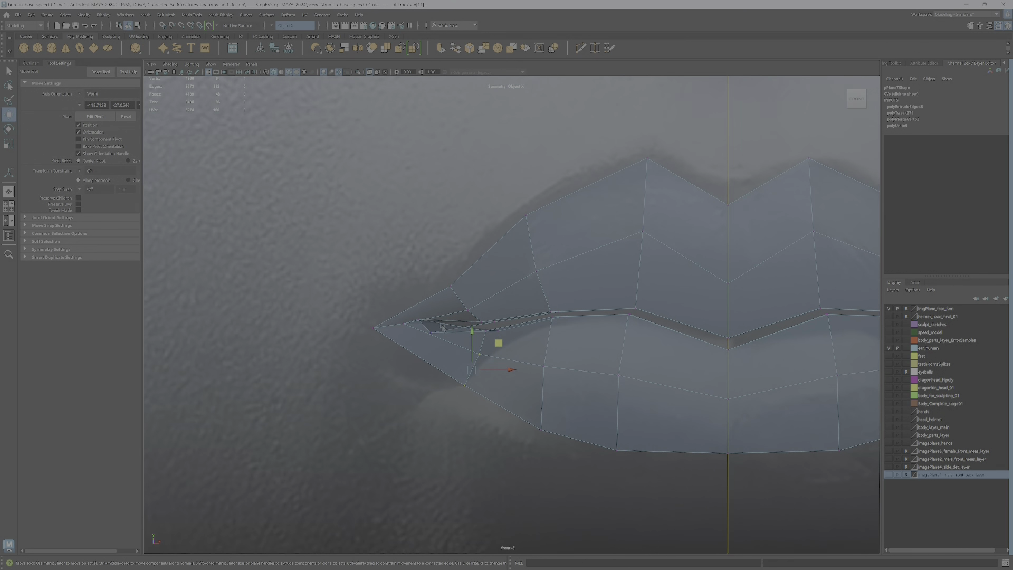
Examine the back side of the lips mesh around the mouth corner in perspective.
{"action": "key", "text": "space"}
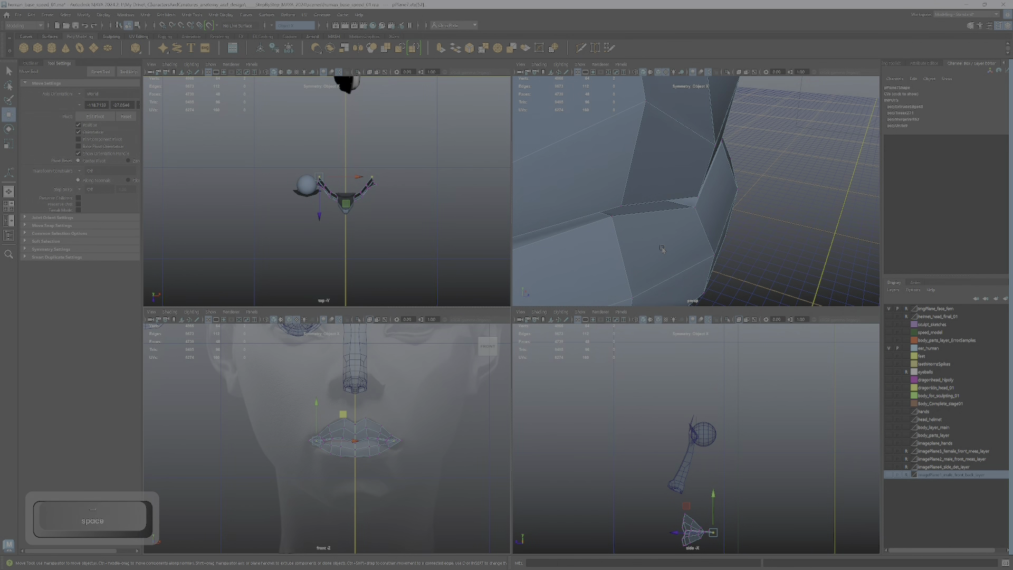
{"action": "scroll", "coordinate": [648, 250], "scroll_direction": "down", "scroll_amount": 5}
{"action": "left_click_drag", "start_coordinate": [648, 250], "coordinate": [716, 215], "text": "alt"}
{"action": "middle_click_drag", "start_coordinate": [752, 259], "coordinate": [704, 208], "text": "alt"}
{"action": "mouse_move", "coordinate": [703, 208]}
{"action": "left_mouse_down", "text": "alt"}
{"action": "mouse_move", "coordinate": [745, 232]}
{"action": "mouse_move", "coordinate": [722, 202]}
{"action": "left_mouse_up", "text": "alt"}
{"action": "scroll", "coordinate": [746, 232], "scroll_direction": "up", "scroll_amount": 5}
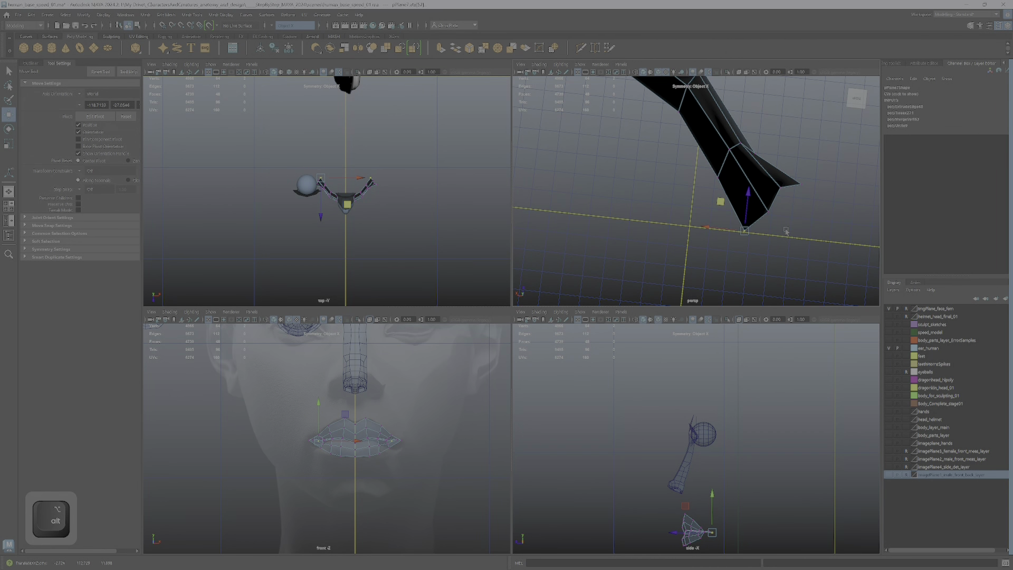
{"action": "middle_click_drag", "start_coordinate": [786, 231], "coordinate": [717, 242], "text": "alt"}
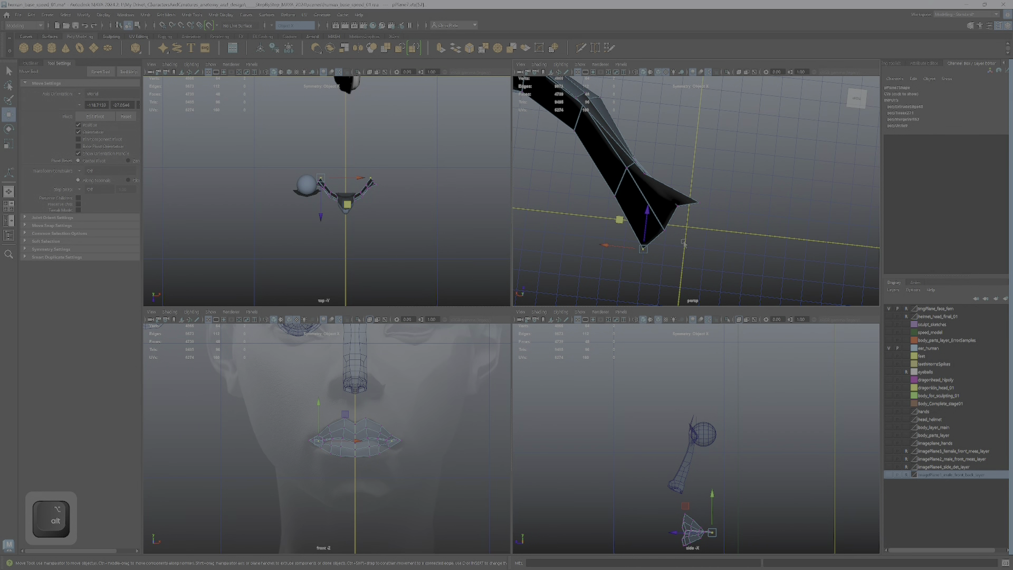
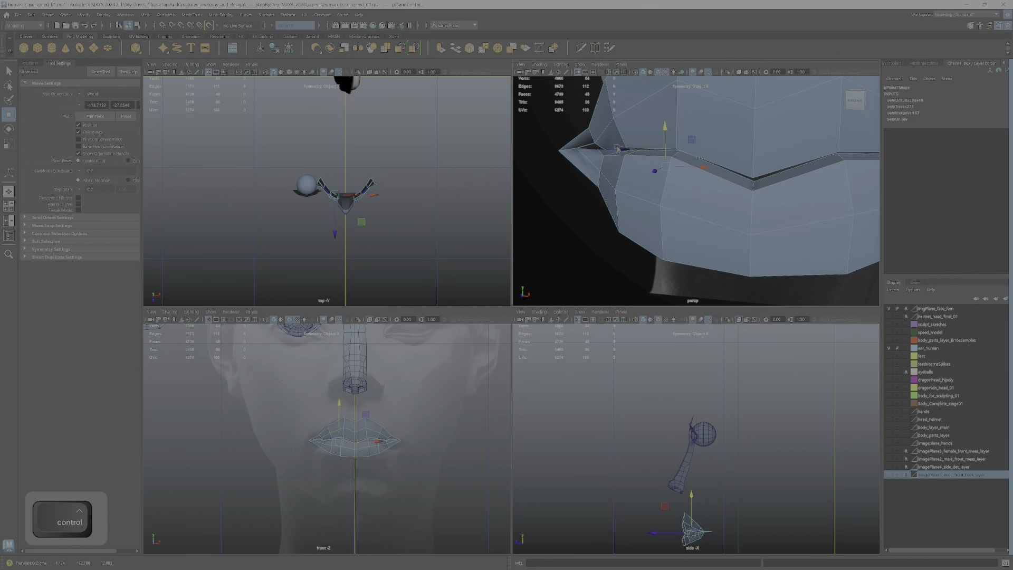
Lower the upper lip's inner edges beside the centre slightly in the perspective view to narrow the mouth opening.
{"action": "left_click", "coordinate": [619, 164], "text": "ctrl"}
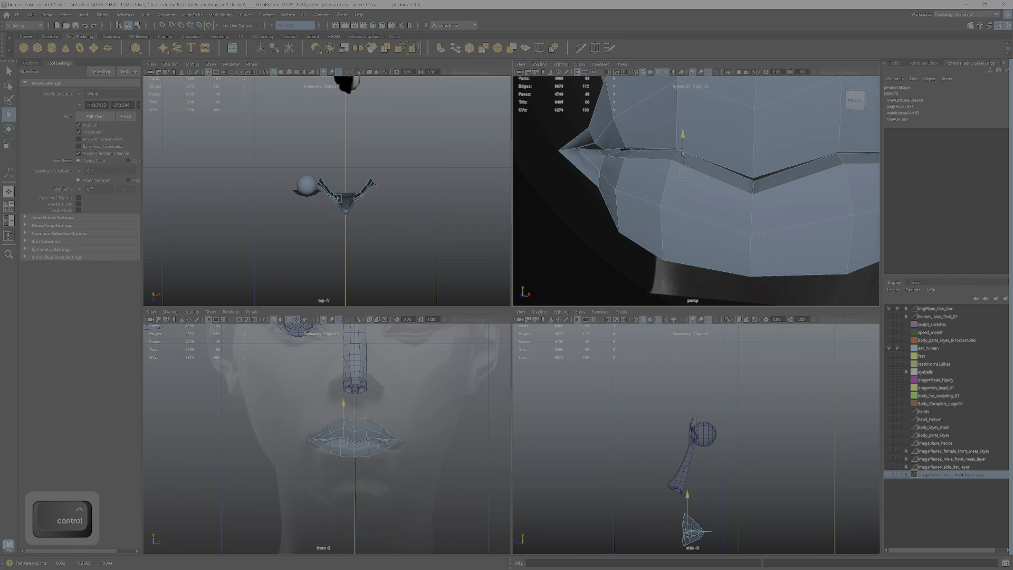
{"action": "left_click_drag", "start_coordinate": [709, 148], "coordinate": [771, 149], "text": "alt"}
{"action": "middle_click_drag", "start_coordinate": [825, 184], "coordinate": [772, 185], "text": "alt"}
{"action": "right_click_drag", "start_coordinate": [772, 185], "coordinate": [794, 174], "text": "alt"}
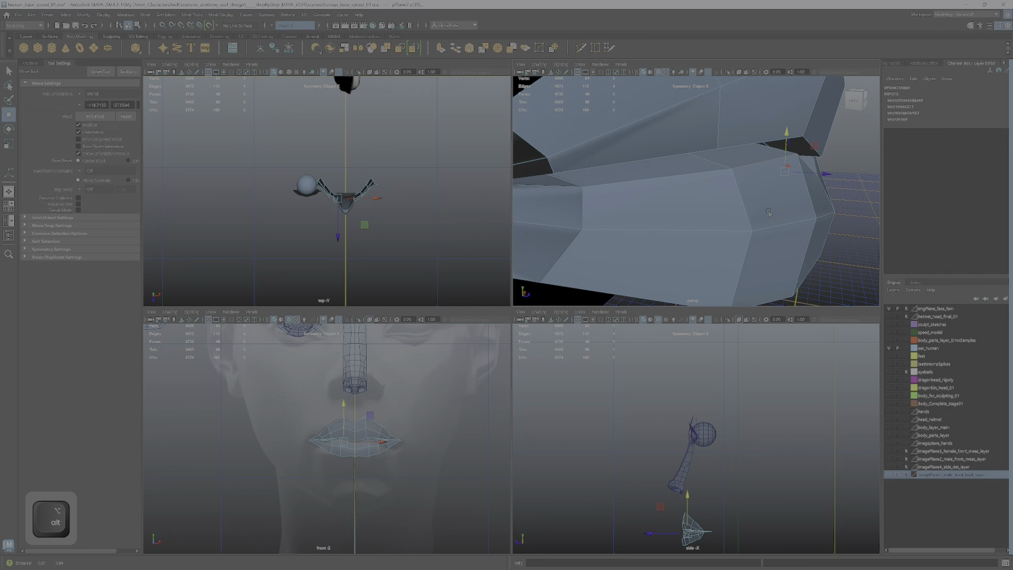
{"action": "middle_click_drag", "start_coordinate": [794, 174], "coordinate": [772, 170], "text": "alt"}
{"action": "left_click", "coordinate": [792, 165], "text": "ctrl"}
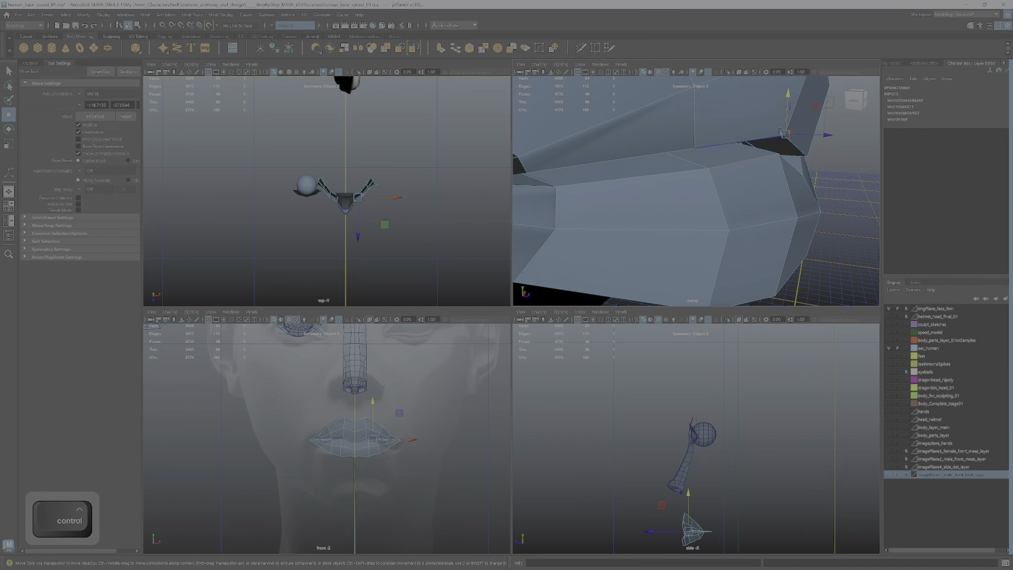
{"action": "middle_click_drag", "start_coordinate": [789, 114], "coordinate": [786, 121], "text": "ctrl"}
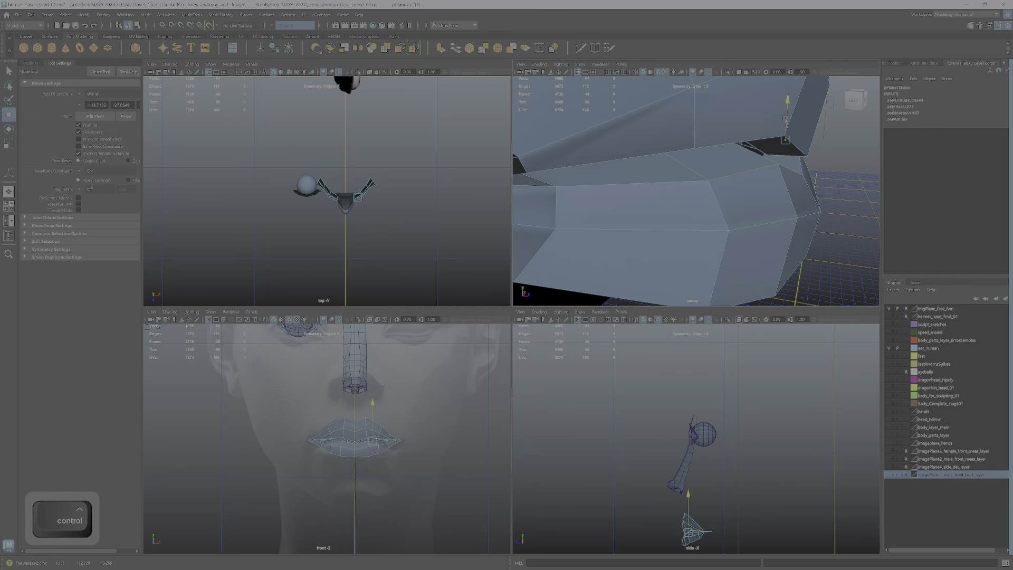
Select the lower lip's inner rim edges between the centre and corner and raise them slightly in the perspective view.
{"action": "left_click_drag", "start_coordinate": [785, 117], "coordinate": [771, 170], "text": "alt"}
{"action": "scroll", "coordinate": [670, 178], "scroll_direction": "up", "scroll_amount": 5}
{"action": "double_click", "coordinate": [764, 175]}
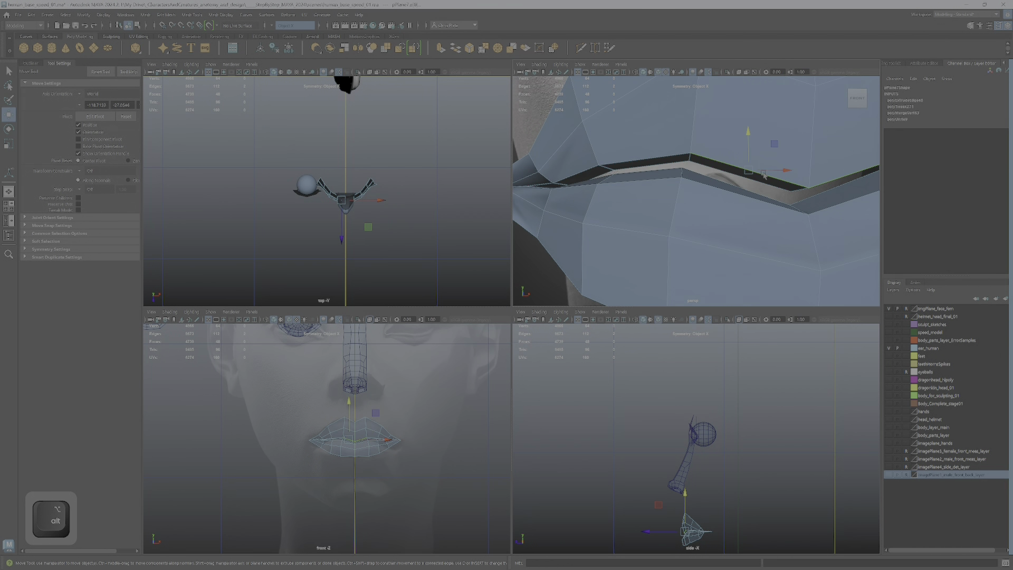
{"action": "left_click", "coordinate": [656, 159], "text": "ctrl+shift"}
{"action": "left_click", "coordinate": [590, 170], "text": "ctrl+shift"}
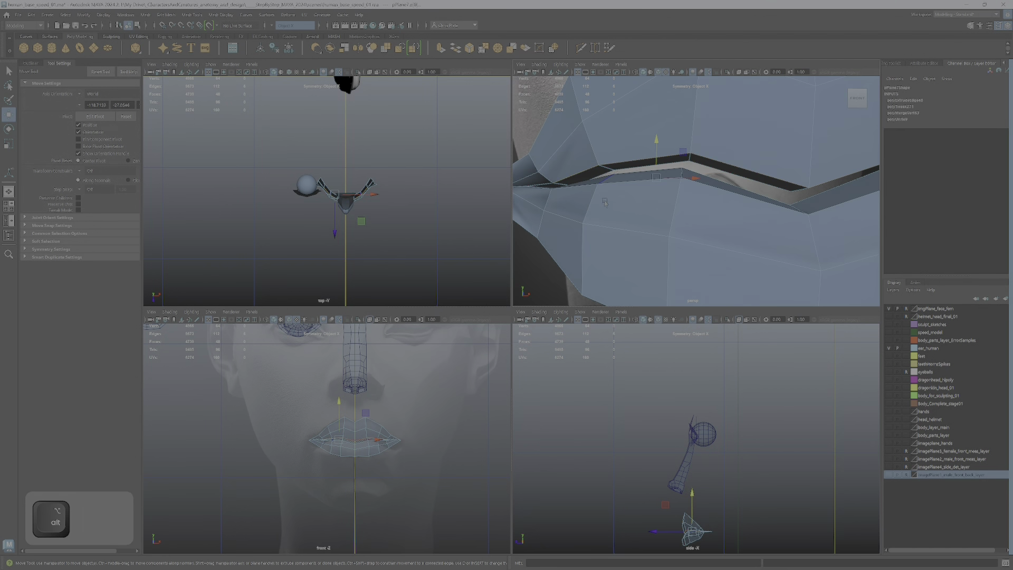
{"action": "middle_click_drag", "start_coordinate": [603, 206], "coordinate": [656, 249], "text": "alt"}
{"action": "left_click_drag", "start_coordinate": [701, 190], "coordinate": [699, 186]}
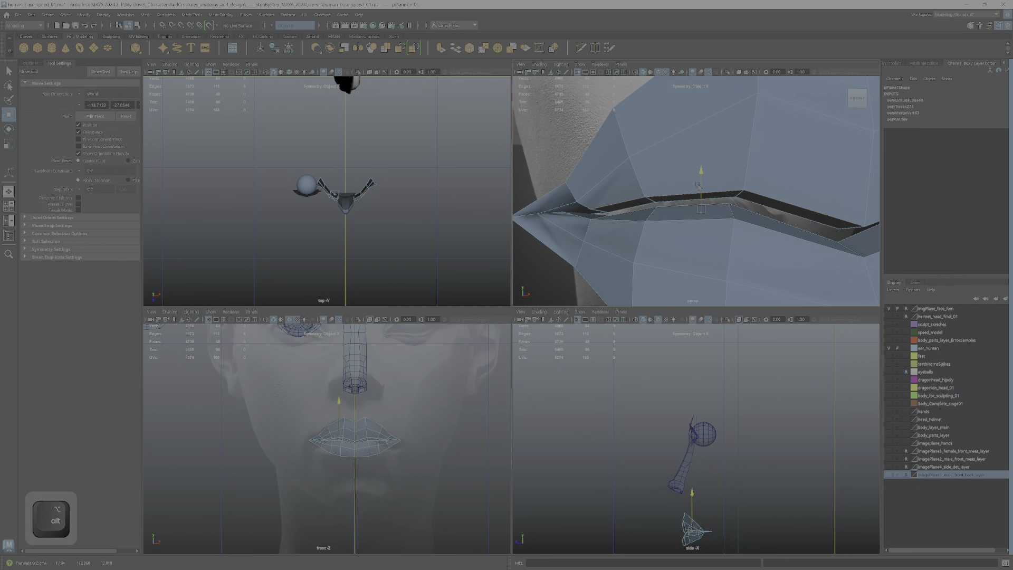
Adjust the height of the lower lip's inner rim edges out to the centre, and check the mouth line from front and side.
{"action": "left_click", "coordinate": [777, 209]}
{"action": "left_click", "coordinate": [700, 200], "text": "ctrl+shift"}
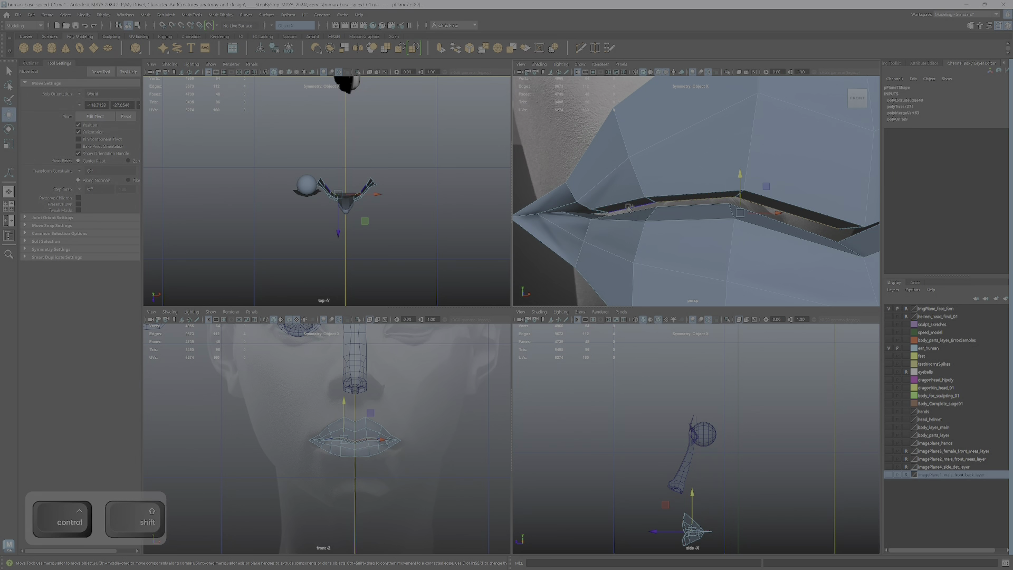
{"action": "left_click", "coordinate": [643, 205], "text": "ctrl+shift"}
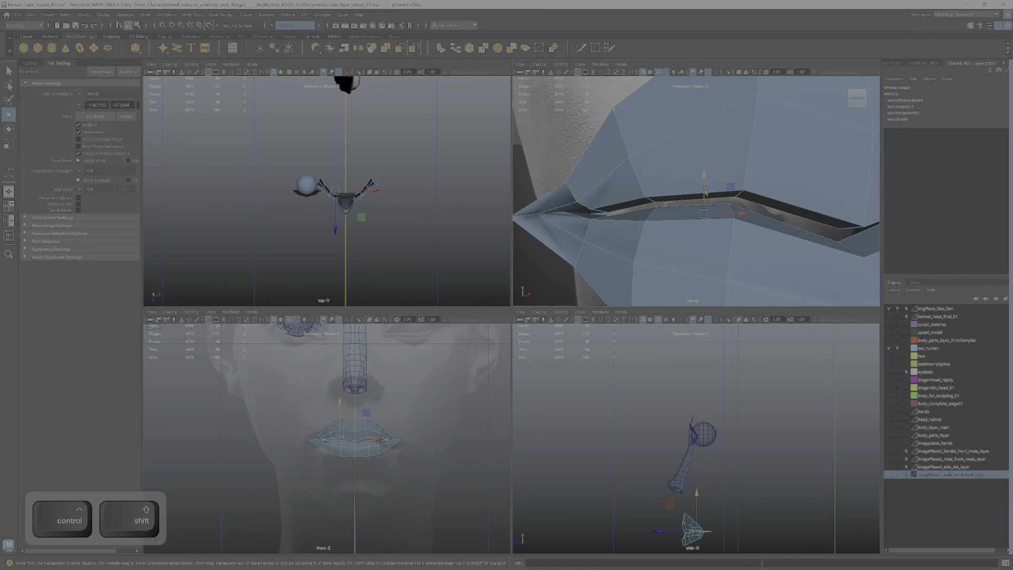
{"action": "left_click_drag", "start_coordinate": [705, 192], "coordinate": [785, 207], "text": "ctrl+shift"}
{"action": "left_click", "coordinate": [637, 209], "text": "ctrl"}
{"action": "left_click", "coordinate": [780, 218], "text": "ctrl"}
{"action": "right_click_drag", "start_coordinate": [816, 221], "coordinate": [769, 226], "text": "alt"}
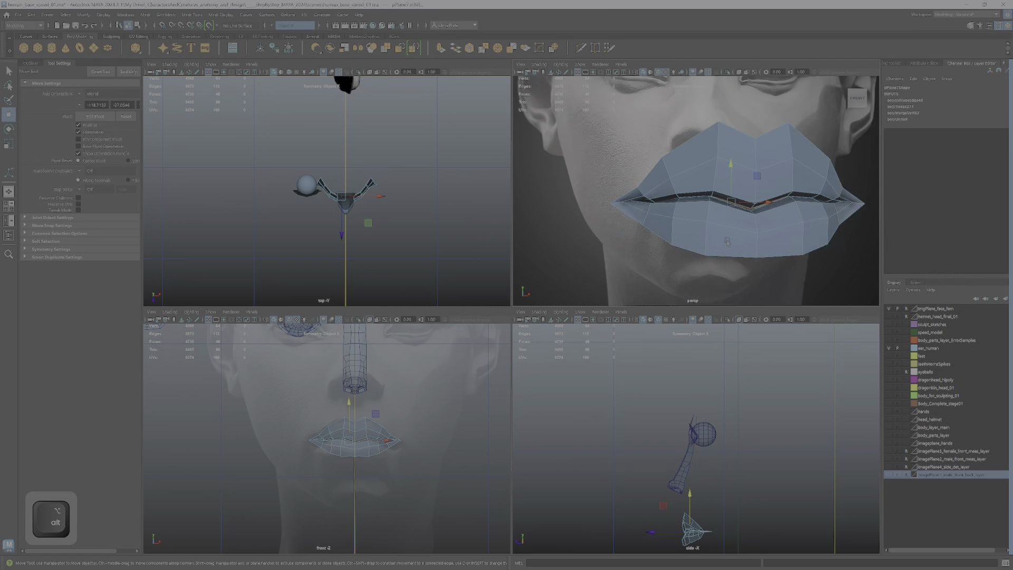
{"action": "left_click_drag", "start_coordinate": [769, 225], "coordinate": [755, 188], "text": "alt"}
{"action": "right_click_drag", "start_coordinate": [755, 188], "coordinate": [775, 189], "text": "alt"}
{"action": "middle_click_drag", "start_coordinate": [776, 189], "coordinate": [742, 175], "text": "alt"}
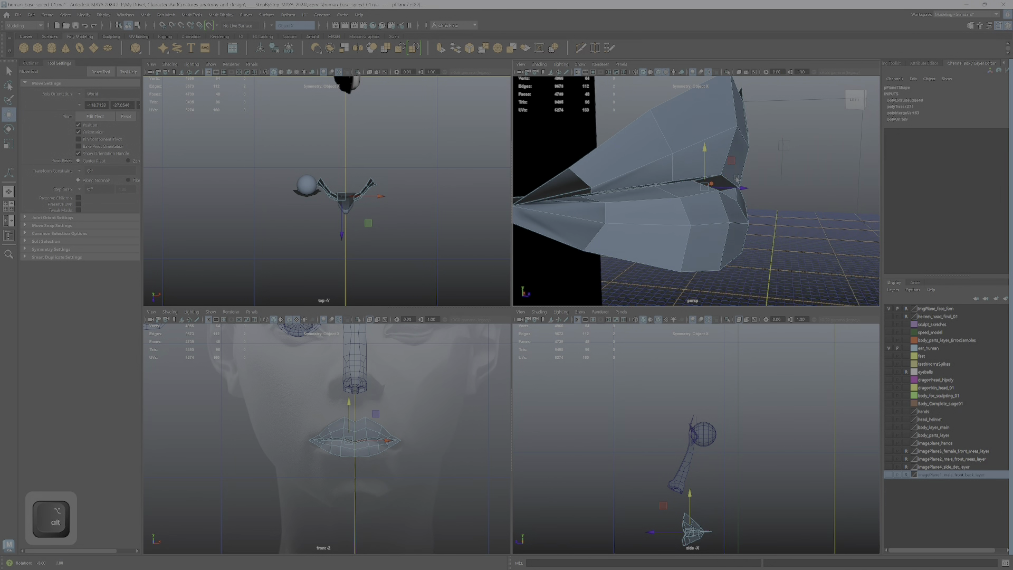
Raise the inner rim vertices near the mouth corner slightly to tighten the mouth line.
{"action": "left_click_drag", "start_coordinate": [742, 176], "coordinate": [679, 217], "text": "alt"}
{"action": "scroll", "coordinate": [738, 195], "scroll_direction": "up", "scroll_amount": 5}
{"action": "scroll", "coordinate": [743, 227], "scroll_direction": "up", "scroll_amount": 3}
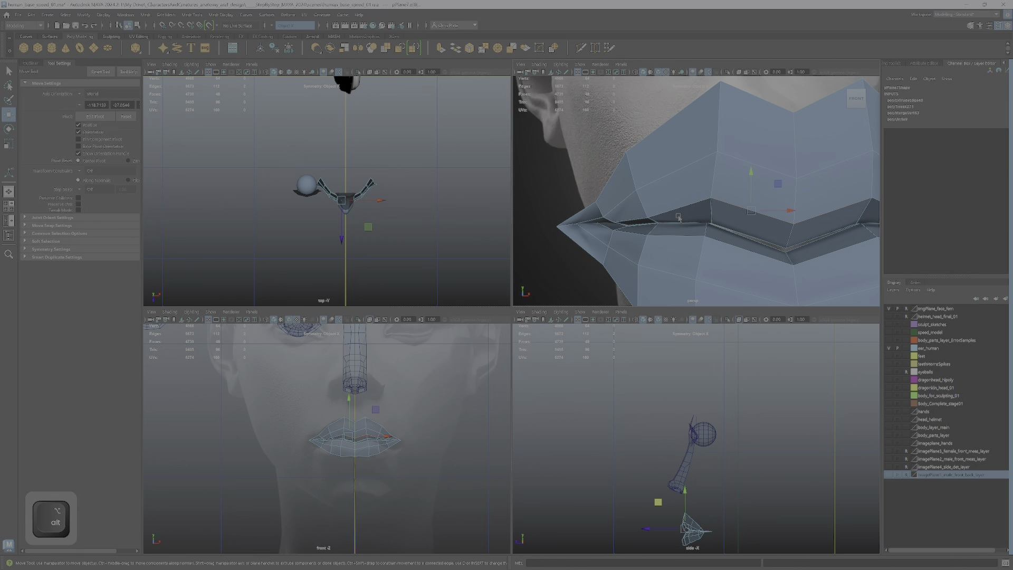
{"action": "right_click_drag", "start_coordinate": [662, 211], "coordinate": [640, 214]}
{"action": "left_click", "coordinate": [605, 217]}
{"action": "left_click", "coordinate": [648, 218]}
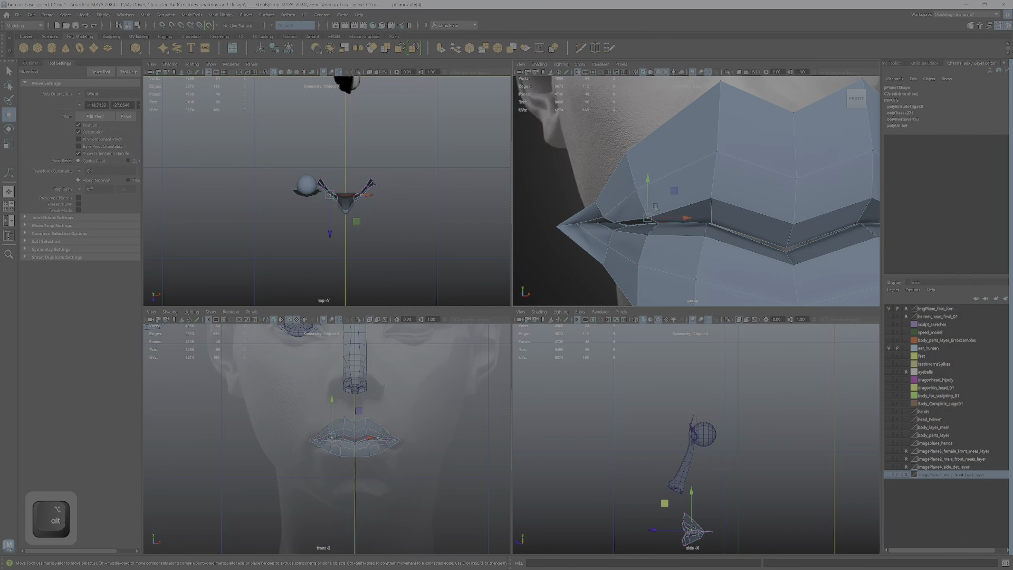
{"action": "left_click_drag", "start_coordinate": [654, 210], "coordinate": [658, 189]}
{"action": "left_click", "coordinate": [621, 229]}
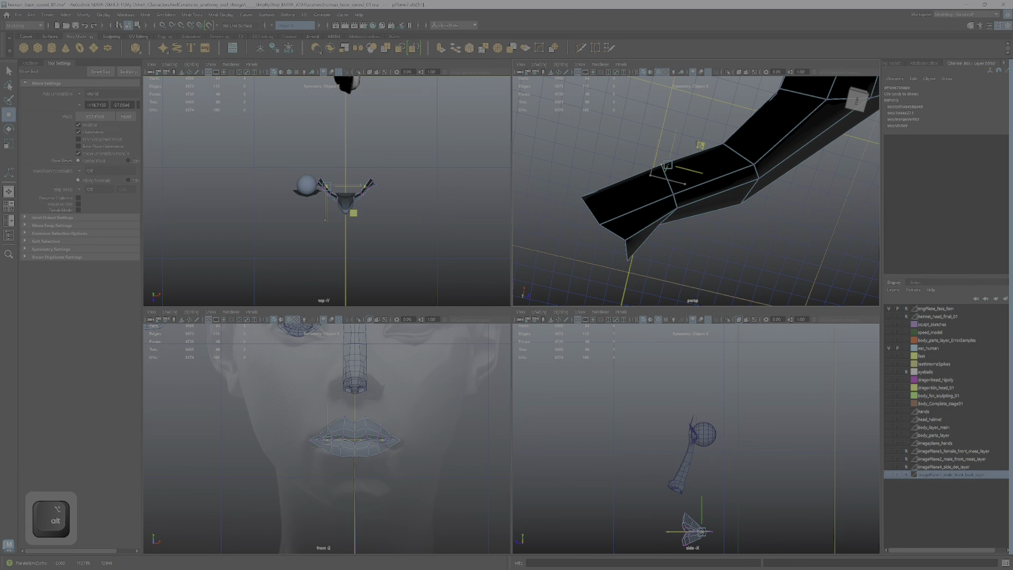
{"action": "left_click_drag", "start_coordinate": [701, 145], "coordinate": [680, 161], "text": "alt"}
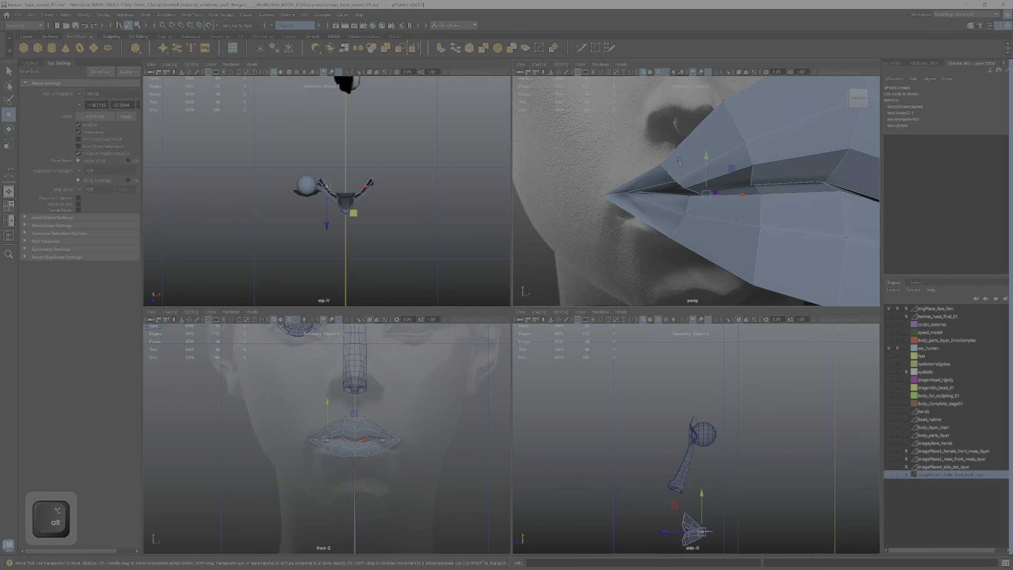
{"action": "left_click_drag", "start_coordinate": [717, 197], "coordinate": [666, 173], "text": "alt"}
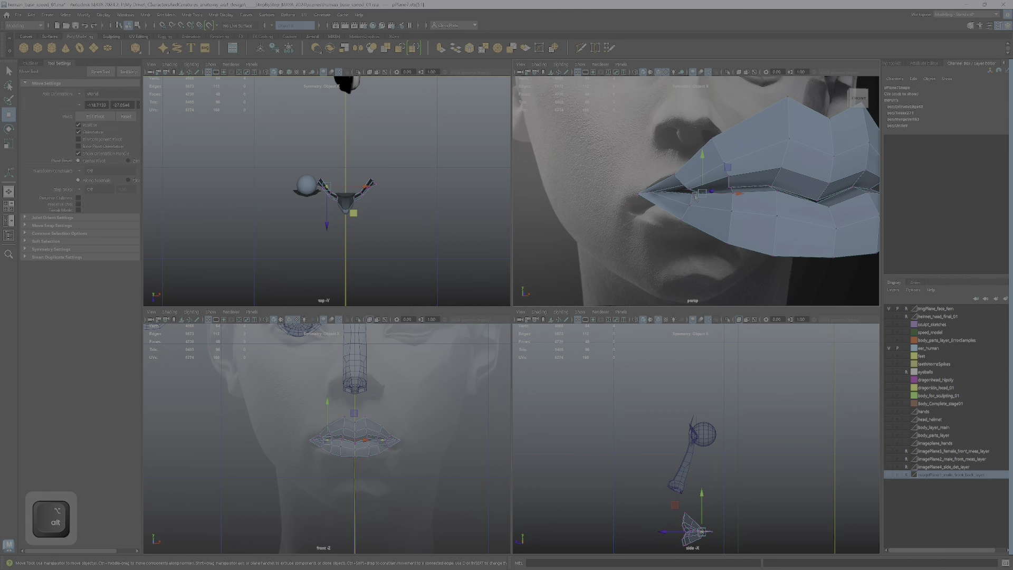
{"action": "scroll", "coordinate": [695, 196], "scroll_direction": "down", "scroll_amount": 5, "text": "alt"}
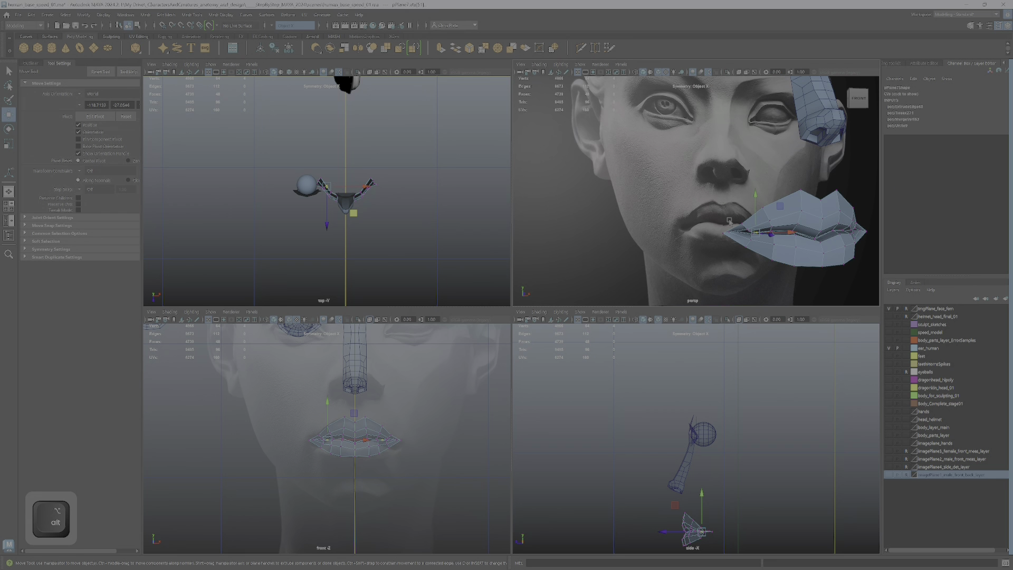
Reposition the vertices of the cross edge loop beside the mouth corner on the back side of the lips mesh.
{"action": "left_click_drag", "start_coordinate": [754, 230], "coordinate": [760, 258], "text": "alt"}
{"action": "middle_click_drag", "start_coordinate": [760, 259], "coordinate": [693, 233], "text": "alt"}
{"action": "left_click_drag", "start_coordinate": [692, 209], "coordinate": [751, 192], "text": "alt"}
{"action": "scroll", "coordinate": [690, 215], "scroll_direction": "up", "scroll_amount": 4, "text": "alt"}
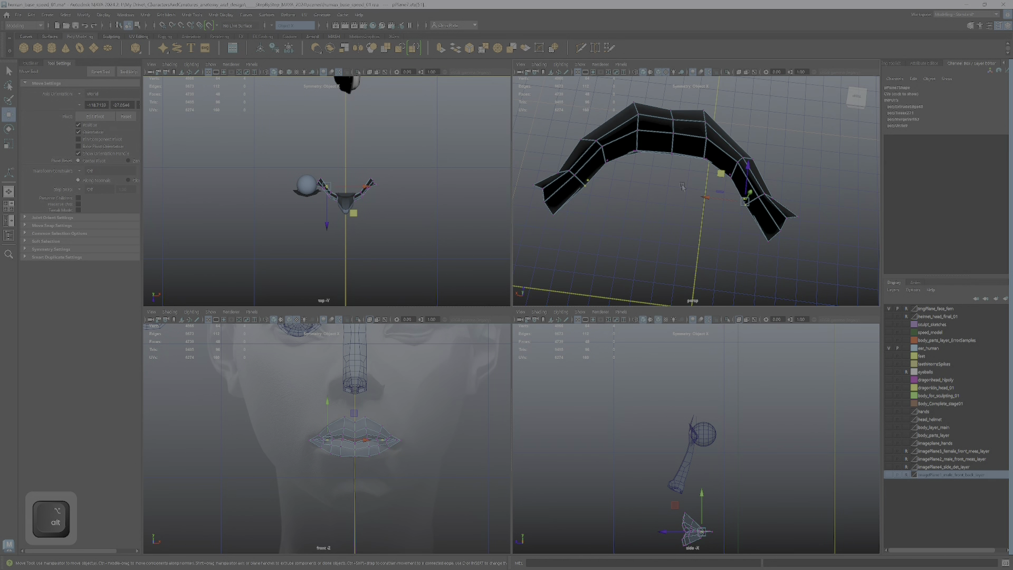
{"action": "middle_click_drag", "start_coordinate": [751, 193], "coordinate": [787, 181], "text": "alt"}
{"action": "scroll", "coordinate": [786, 181], "scroll_direction": "up", "scroll_amount": 3, "text": "alt"}
{"action": "left_click_drag", "start_coordinate": [786, 180], "coordinate": [690, 184], "text": "alt"}
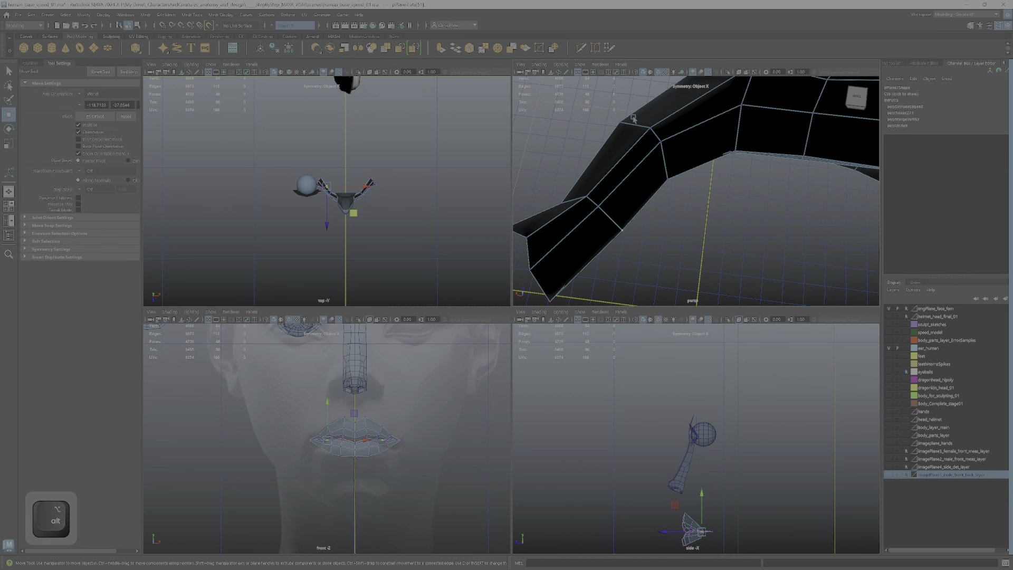
{"action": "left_click", "coordinate": [654, 142]}
{"action": "left_click_drag", "start_coordinate": [634, 108], "coordinate": [647, 133]}
{"action": "left_click", "coordinate": [669, 181], "text": "ctrl+shift"}
{"action": "left_click", "coordinate": [620, 125]}
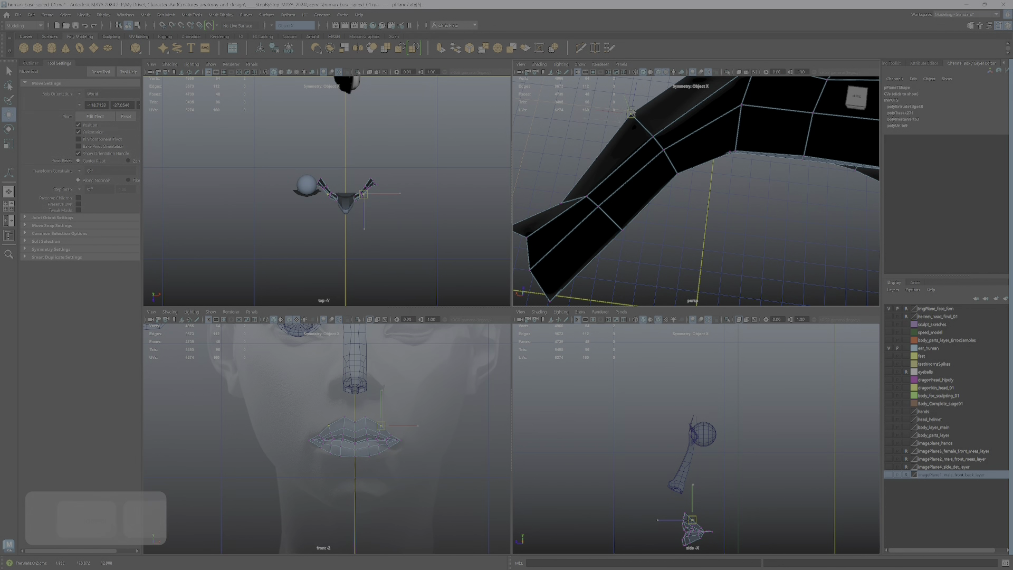
Adjust the upper lip's rear inner vertices near the mouth corner, judging their position from the side.
{"action": "left_click_drag", "start_coordinate": [620, 120], "coordinate": [631, 166], "text": "alt"}
{"action": "left_click", "coordinate": [687, 166]}
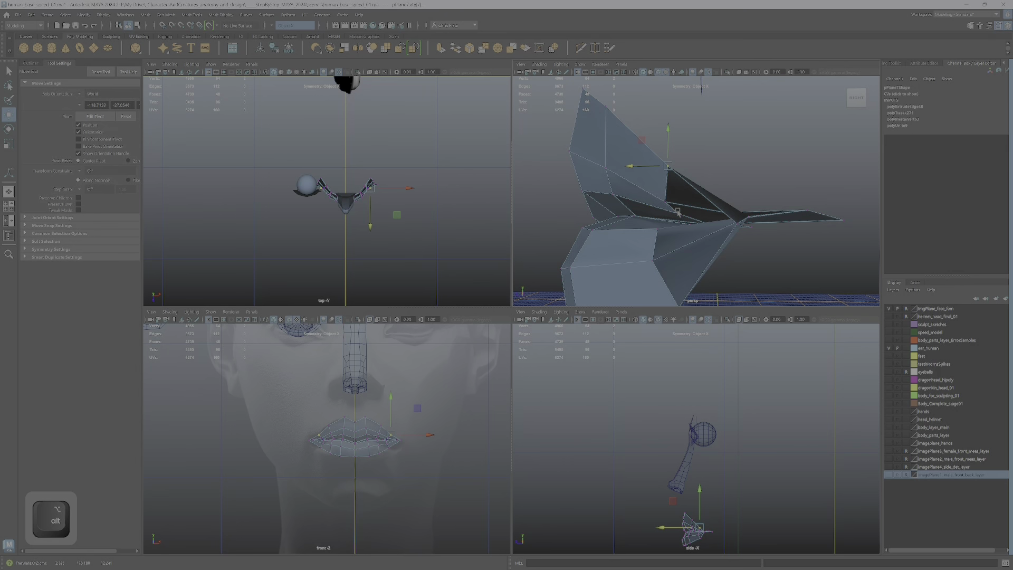
{"action": "left_click", "coordinate": [661, 210], "text": "ctrl+shift"}
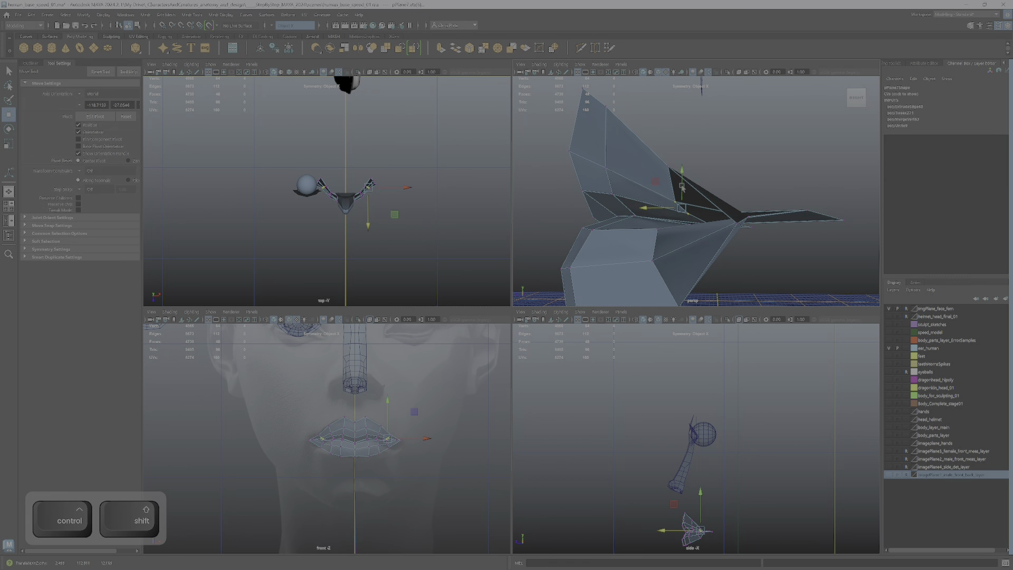
Preview the lips mesh smoothed and examine its shape from the front against the face reference.
{"action": "key", "text": "3"}
{"action": "left_click_drag", "start_coordinate": [707, 231], "coordinate": [807, 229], "text": "alt"}
{"action": "right_click_drag", "start_coordinate": [808, 228], "coordinate": [734, 237], "text": "alt"}
{"action": "left_click_drag", "start_coordinate": [735, 237], "coordinate": [702, 241], "text": "alt"}
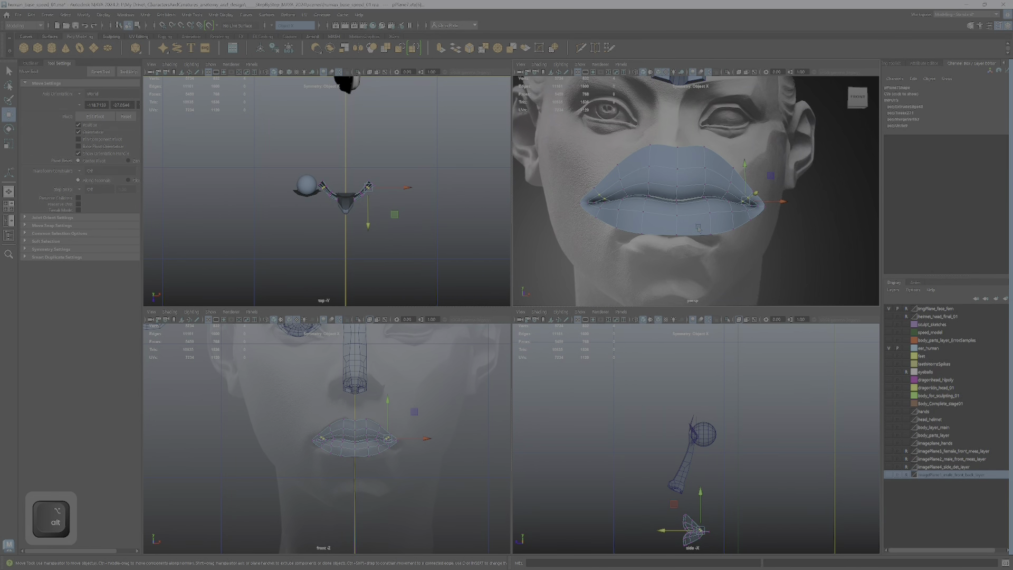
{"action": "left_click_drag", "start_coordinate": [674, 202], "coordinate": [703, 160], "text": "alt"}
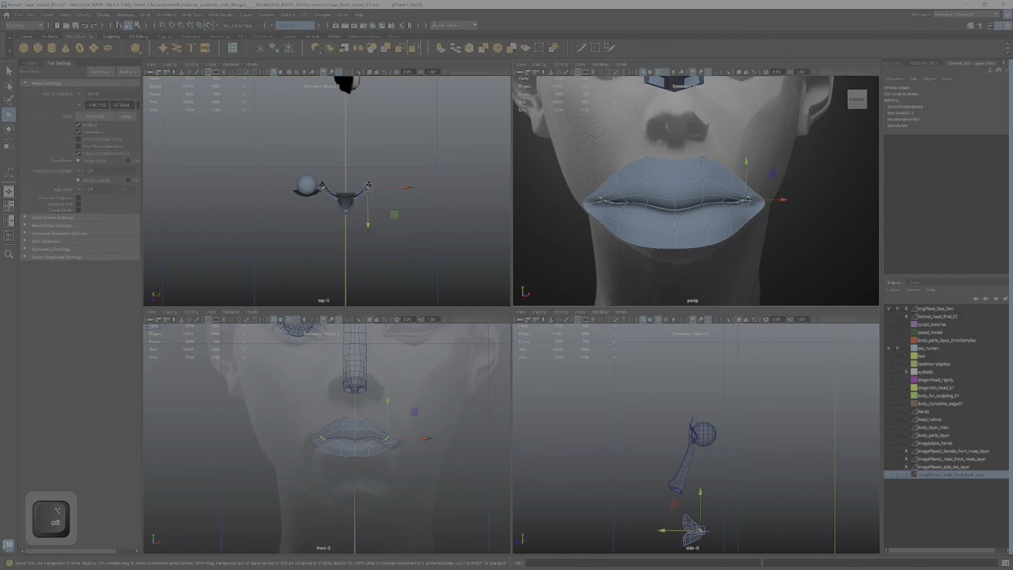
{"action": "right_click_drag", "start_coordinate": [732, 176], "coordinate": [717, 214], "text": "alt"}
{"action": "middle_click_drag", "start_coordinate": [570, 209], "coordinate": [581, 252], "text": "alt"}
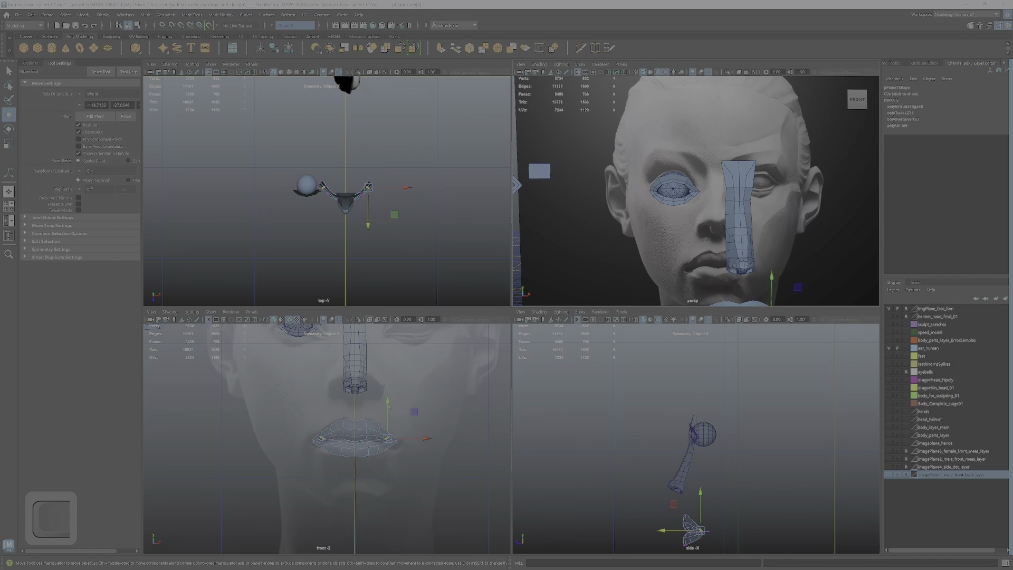
Maximize the front view, frame the modelled eye and select the eyeball.
{"action": "key", "text": "space"}
{"action": "middle_click_drag", "start_coordinate": [476, 320], "coordinate": [540, 513], "text": "alt"}
{"action": "right_click_drag", "start_coordinate": [539, 513], "coordinate": [532, 241], "text": "alt"}
{"action": "middle_click_drag", "start_coordinate": [532, 241], "coordinate": [565, 295], "text": "alt"}
{"action": "left_click", "coordinate": [564, 295]}
{"action": "scroll", "coordinate": [574, 265], "scroll_direction": "down", "scroll_amount": 3}
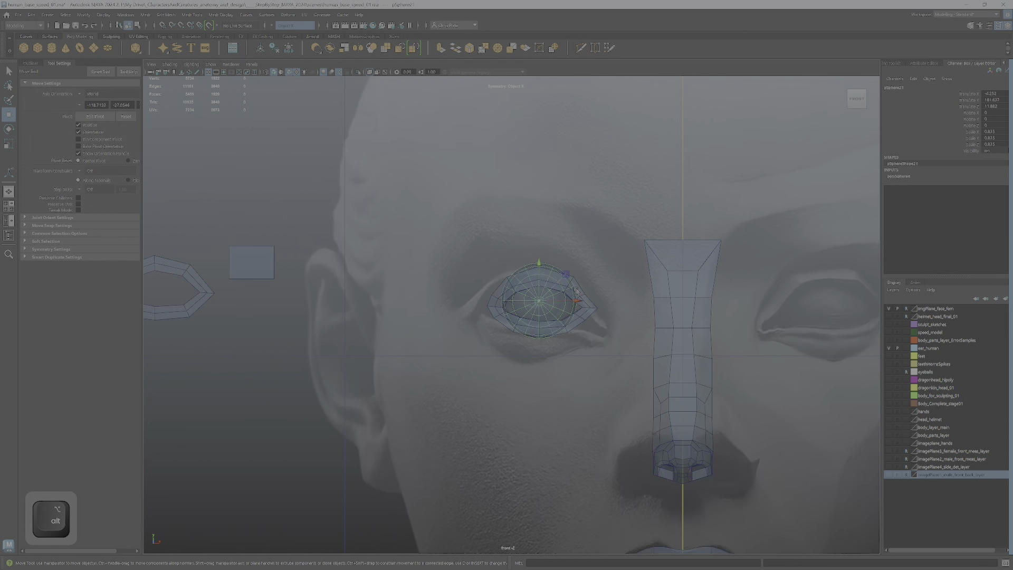
Show the eyeball unsmoothed, and reposition and enlarge it together with the eyelid mesh over the reference eye.
{"action": "left_click", "coordinate": [561, 305], "text": "ctrl+shift"}
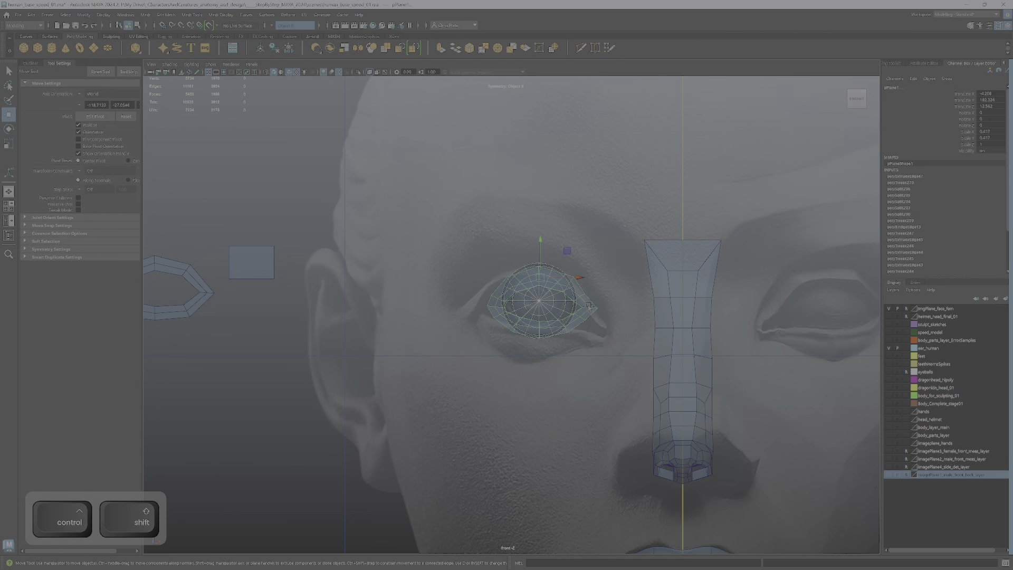
{"action": "left_click", "coordinate": [550, 304], "text": "ctrl+shift"}
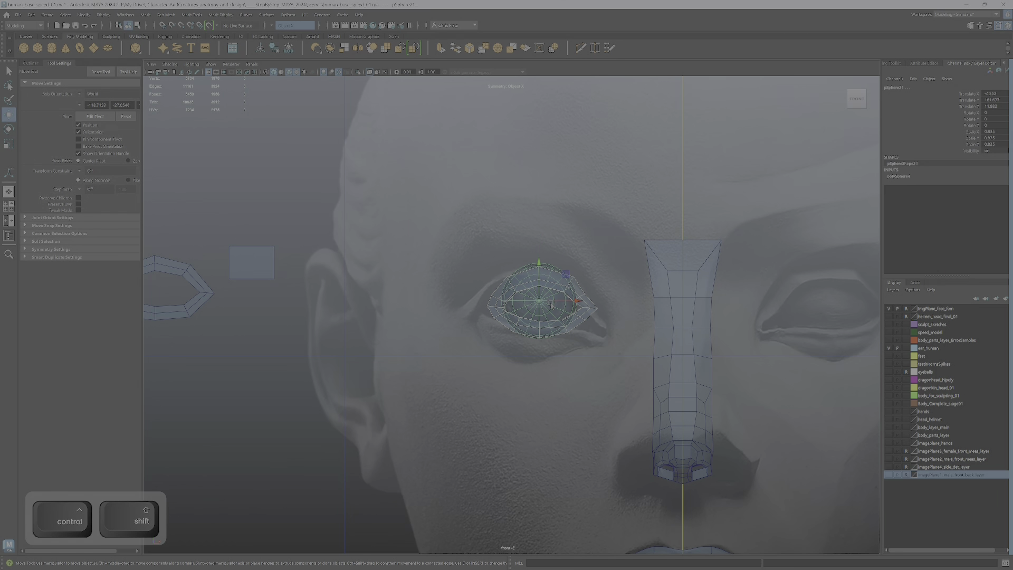
{"action": "scroll", "coordinate": [551, 304], "scroll_direction": "up", "scroll_amount": 2}
{"action": "scroll", "coordinate": [551, 304], "scroll_direction": "up", "scroll_amount": 1}
{"action": "left_click", "coordinate": [504, 249]}
{"action": "left_click", "coordinate": [501, 303]}
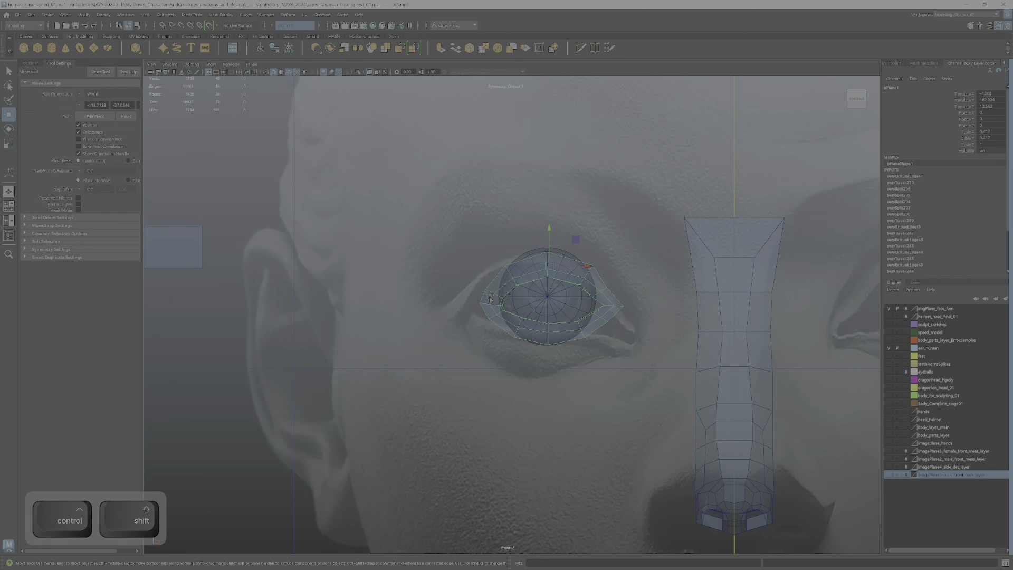
{"action": "scroll", "coordinate": [490, 299], "scroll_direction": "up", "scroll_amount": 5}
{"action": "scroll", "coordinate": [501, 296], "scroll_direction": "up", "scroll_amount": 1}
{"action": "left_click", "coordinate": [595, 286], "text": "ctrl+shift"}
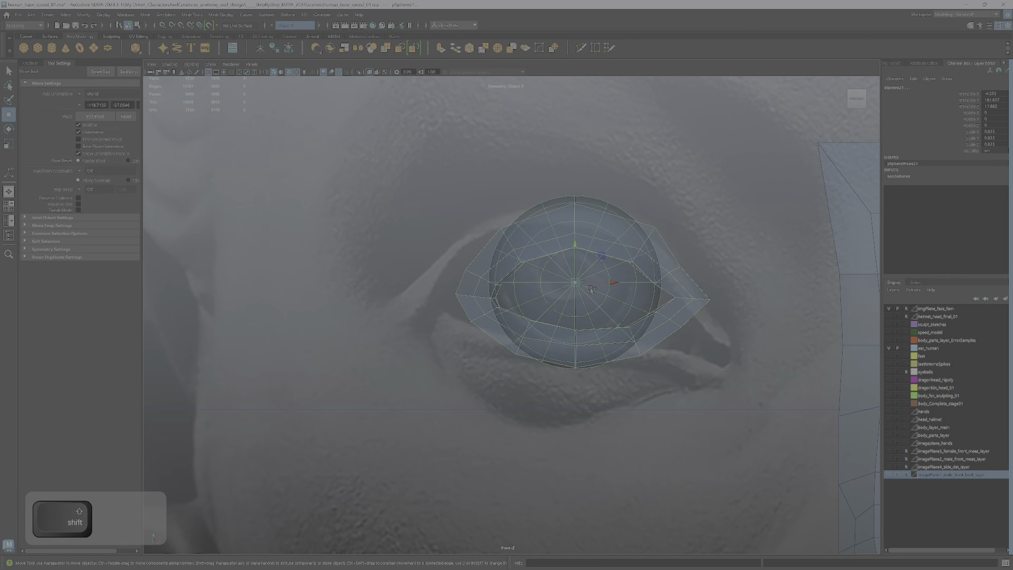
{"action": "key", "text": "1"}
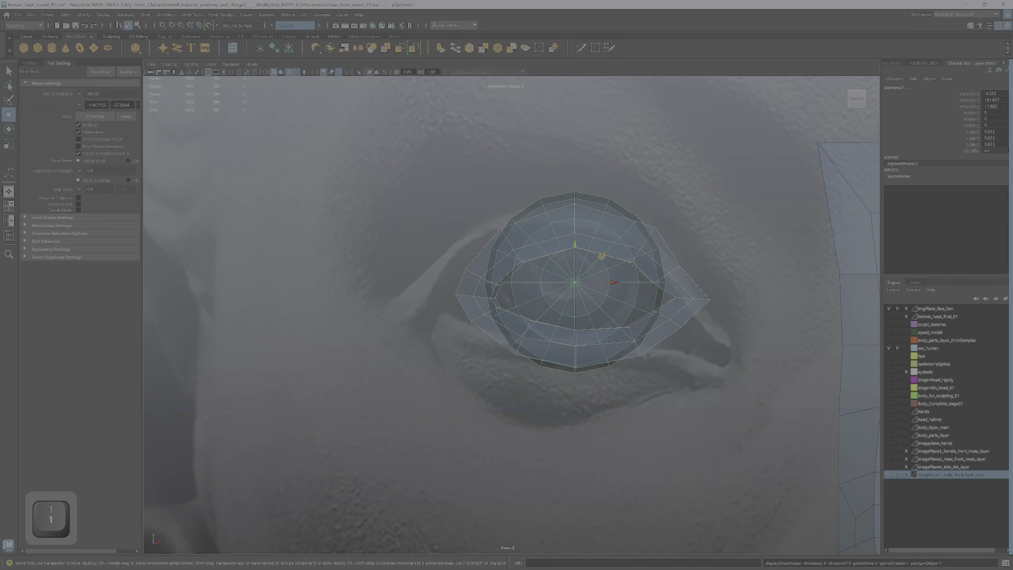
{"action": "mouse_move", "coordinate": [603, 258]}
{"action": "left_mouse_down"}
{"action": "mouse_move", "coordinate": [326, 299]}
{"action": "mouse_move", "coordinate": [607, 241]}
{"action": "mouse_move", "coordinate": [585, 248]}
{"action": "mouse_move", "coordinate": [729, 276]}
{"action": "mouse_move", "coordinate": [539, 246]}
{"action": "mouse_move", "coordinate": [589, 247]}
{"action": "mouse_move", "coordinate": [563, 274]}
{"action": "mouse_move", "coordinate": [617, 260]}
{"action": "left_mouse_up"}
{"action": "key", "text": "r"}
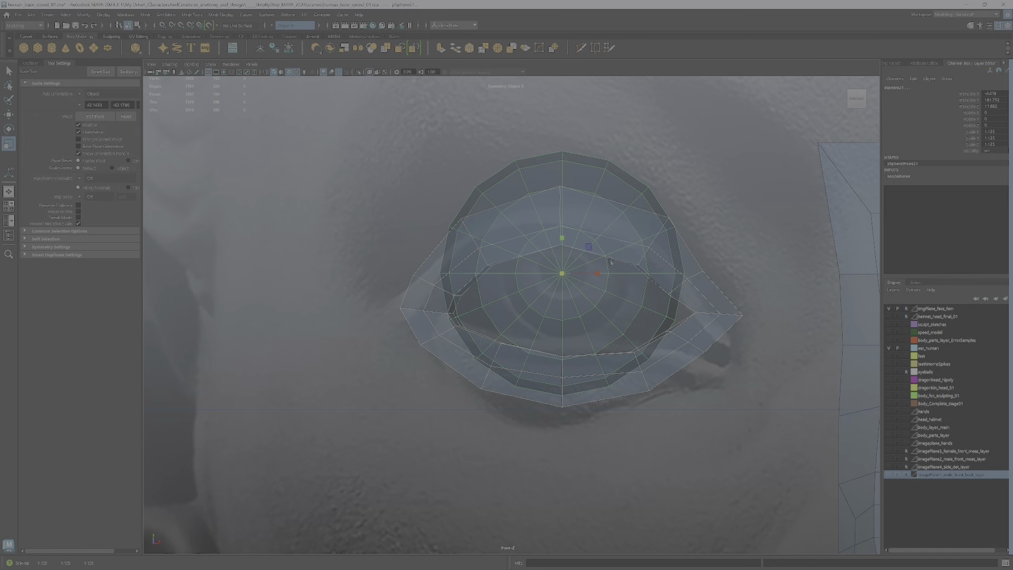
Move the eyelid mesh aside, and lower and enlarge the eyeball over the reference eye.
{"action": "key", "text": "w"}
{"action": "left_click", "coordinate": [616, 232]}
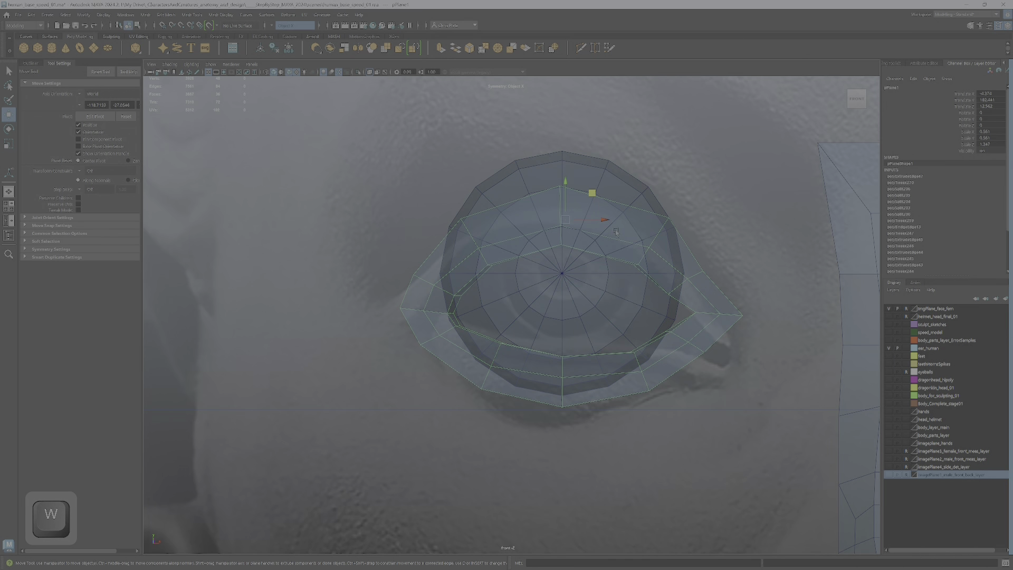
{"action": "left_click_drag", "start_coordinate": [592, 194], "coordinate": [265, 302]}
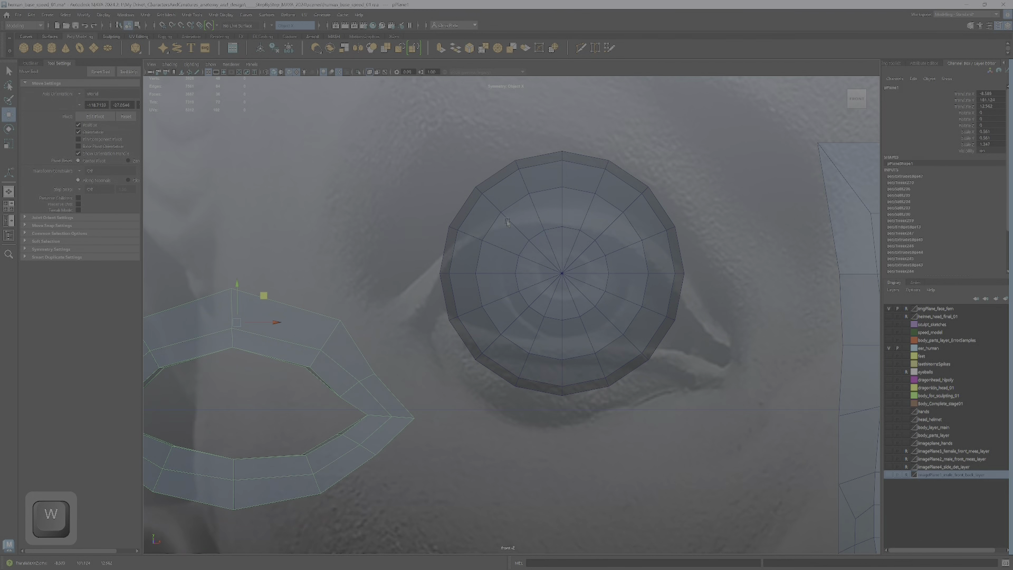
{"action": "left_click", "coordinate": [516, 225]}
{"action": "mouse_move", "coordinate": [589, 245]}
{"action": "left_mouse_down"}
{"action": "mouse_move", "coordinate": [501, 371]}
{"action": "mouse_move", "coordinate": [631, 392]}
{"action": "mouse_move", "coordinate": [590, 251]}
{"action": "mouse_move", "coordinate": [552, 489]}
{"action": "mouse_move", "coordinate": [588, 426]}
{"action": "mouse_move", "coordinate": [588, 289]}
{"action": "mouse_move", "coordinate": [602, 288]}
{"action": "mouse_move", "coordinate": [589, 260]}
{"action": "left_mouse_up"}
{"action": "scroll", "coordinate": [590, 260], "scroll_direction": "down", "scroll_amount": 6}
{"action": "key", "text": "r"}
{"action": "left_click_drag", "start_coordinate": [532, 304], "coordinate": [547, 300]}
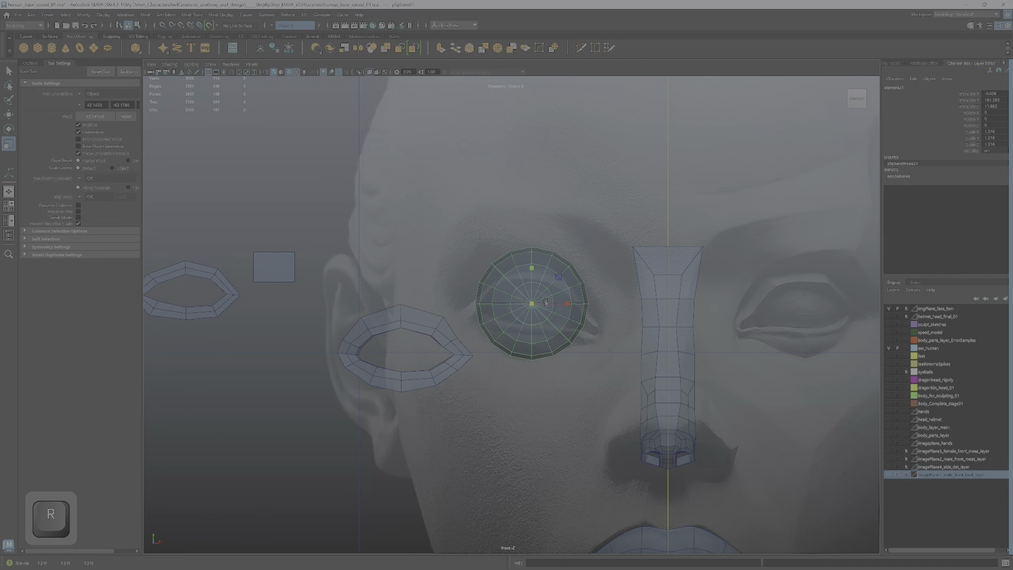
Fine-tune the eyeball's size and raise it slightly to fit the reference eye.
{"action": "scroll", "coordinate": [541, 301], "scroll_direction": "up", "scroll_amount": 5}
{"action": "left_click_drag", "start_coordinate": [554, 291], "coordinate": [559, 291]}
{"action": "key", "text": "w"}
{"action": "left_click_drag", "start_coordinate": [554, 253], "coordinate": [555, 246]}
Move the eyelid mesh back over the eyeball, then freeze its transformations and delete its history.
{"action": "left_click", "coordinate": [296, 317]}
{"action": "left_click_drag", "start_coordinate": [280, 321], "coordinate": [559, 239]}
{"action": "scroll", "coordinate": [558, 248], "scroll_direction": "down", "scroll_amount": 3}
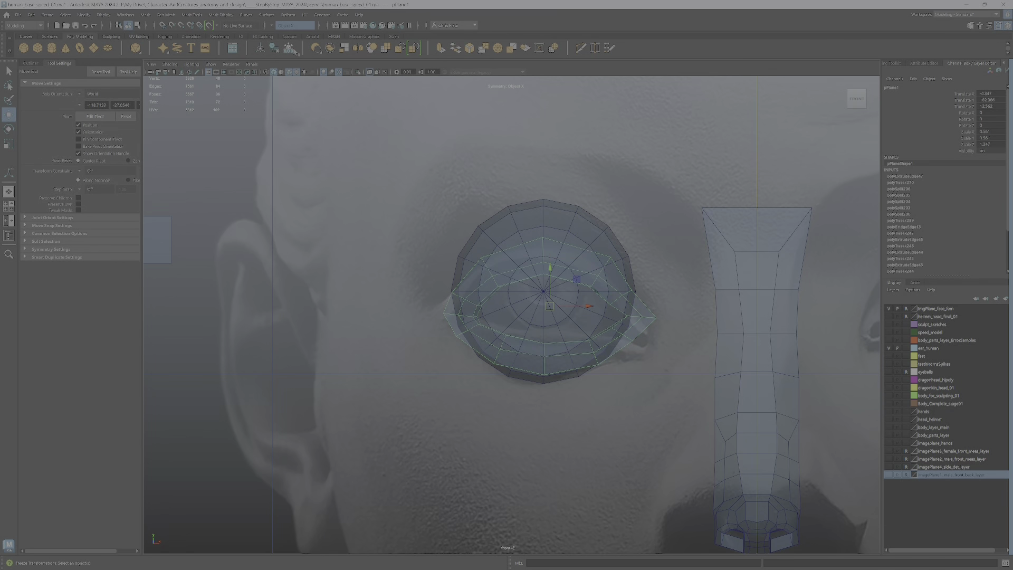
{"action": "left_click", "coordinate": [288, 51]}
{"action": "left_click", "coordinate": [275, 49]}
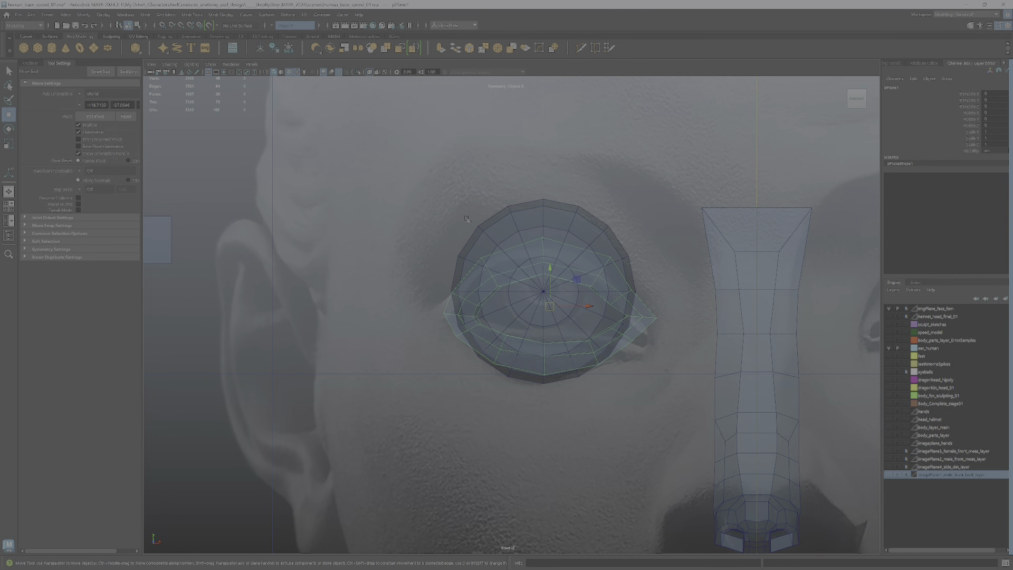
Scale the eyelid mesh up to about 1.23 around the eyeball and save the scene.
{"action": "key", "text": "r"}
{"action": "middle_click_drag", "start_coordinate": [564, 307], "coordinate": [581, 289]}
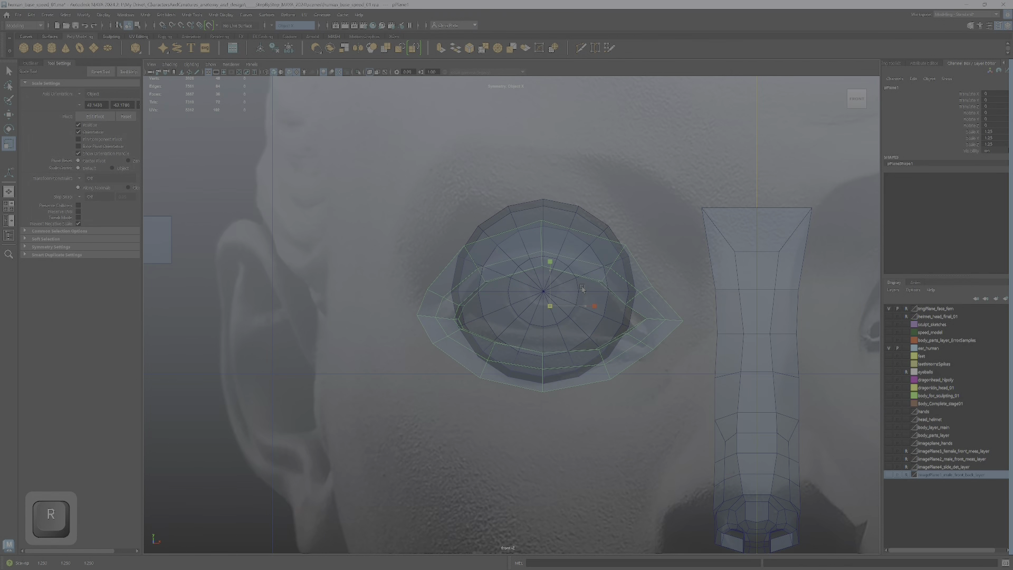
{"action": "key", "text": "q"}
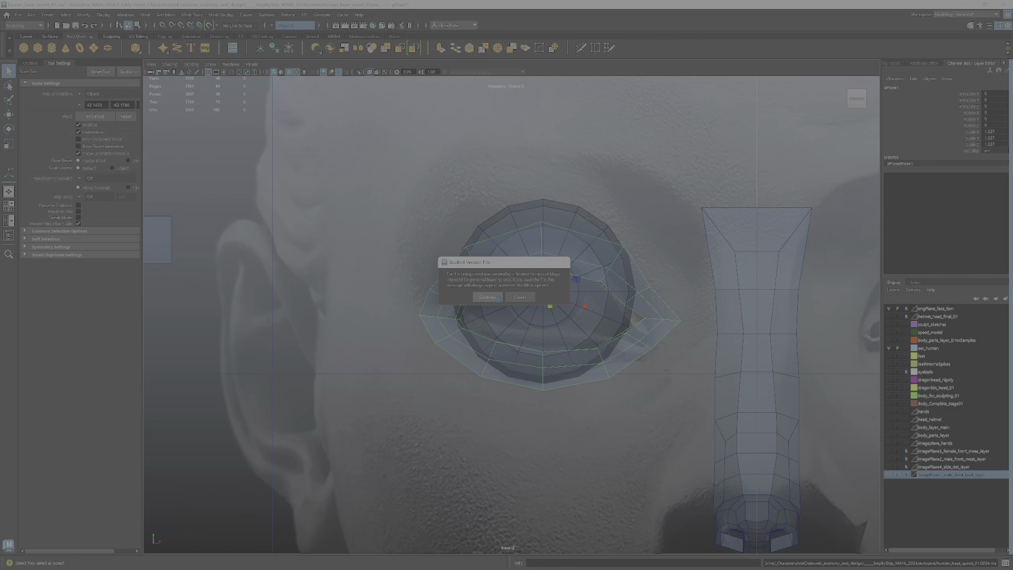
{"action": "left_click", "coordinate": [498, 299]}
Raise the eyelid mesh slightly to line it up with the eyeball and the reference eyelids.
{"action": "key", "text": "r"}
{"action": "key", "text": "w"}
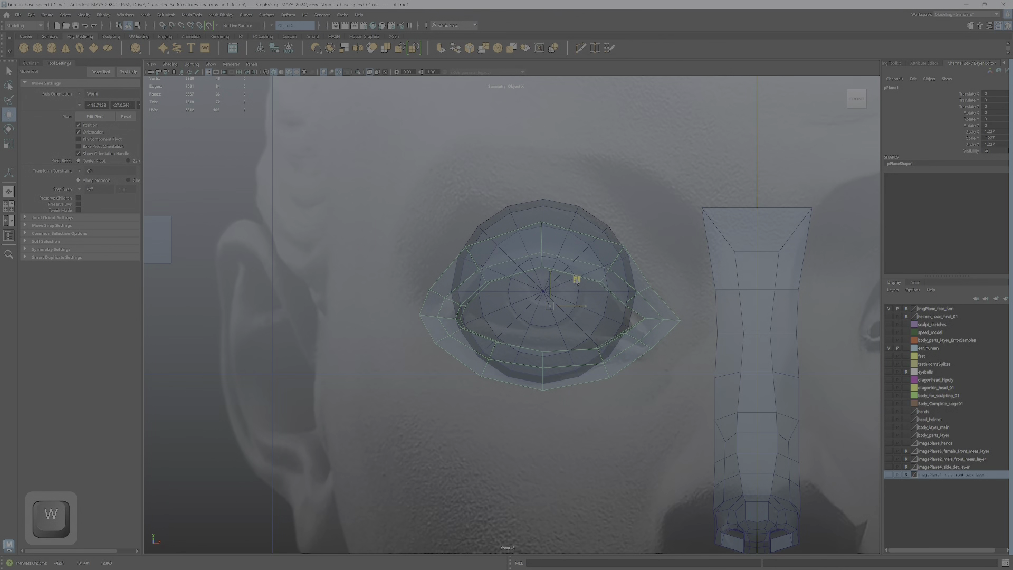
{"action": "mouse_move", "coordinate": [575, 278]}
{"action": "left_mouse_down"}
{"action": "mouse_move", "coordinate": [577, 255]}
{"action": "mouse_move", "coordinate": [578, 268]}
{"action": "left_mouse_up"}
Create a new display layer from the selected eyeball and open the layer's settings for editing.
{"action": "scroll", "coordinate": [578, 268], "scroll_direction": "up", "scroll_amount": 4}
{"action": "left_click", "coordinate": [559, 148]}
{"action": "left_click", "coordinate": [1005, 299]}
{"action": "double_click", "coordinate": [924, 309]}
{"action": "left_click_drag", "start_coordinate": [772, 183], "coordinate": [709, 212]}
Name the new eyeball display layer eyeballs_layer instead of the already used name eyeballs, and hide the layer.
{"action": "type", "text": "eyeballs"}
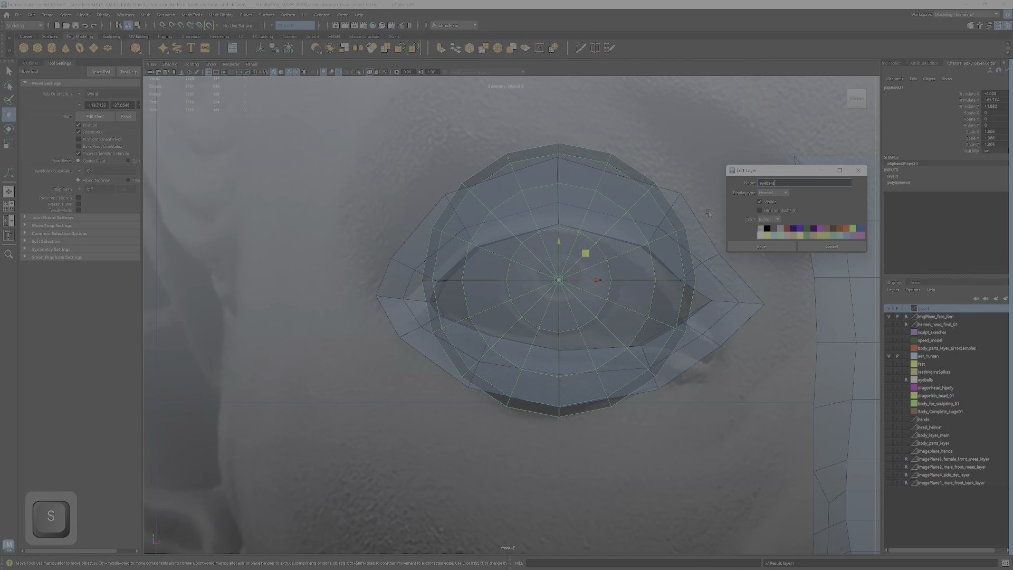
{"action": "key", "text": "Return"}
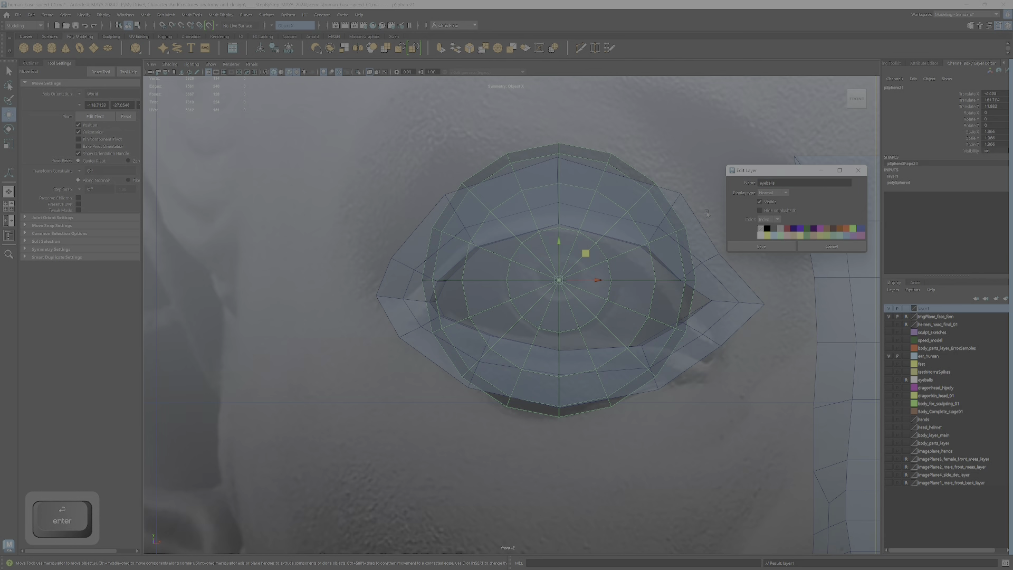
{"action": "scroll", "coordinate": [677, 256], "scroll_direction": "down", "scroll_amount": 5}
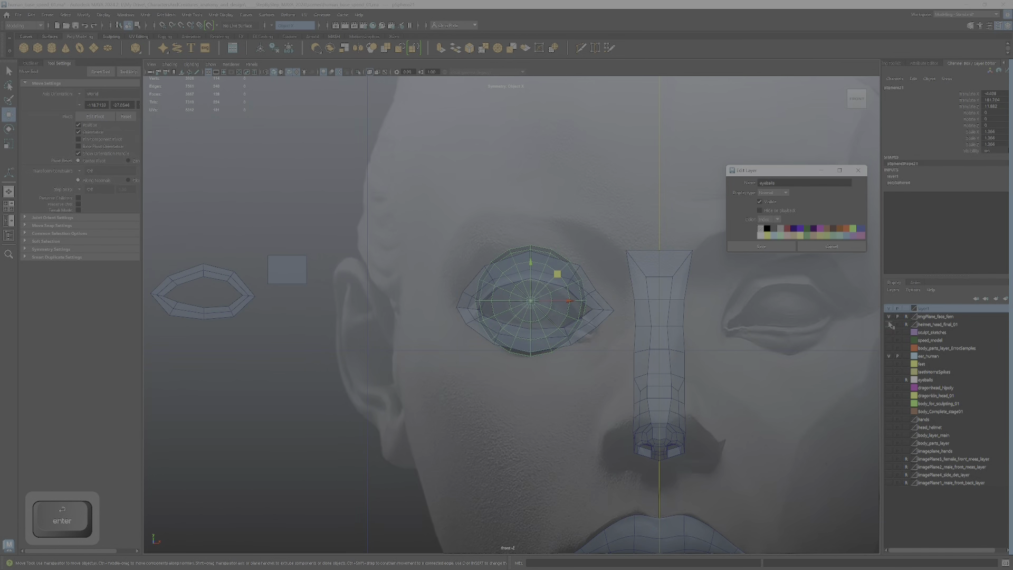
{"action": "left_click", "coordinate": [786, 246]}
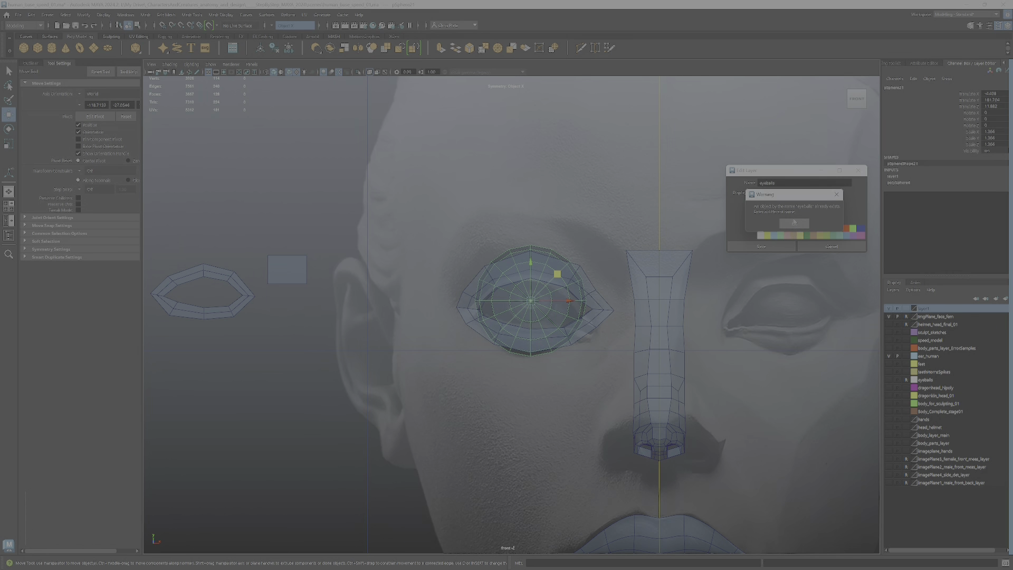
{"action": "left_click", "coordinate": [795, 224]}
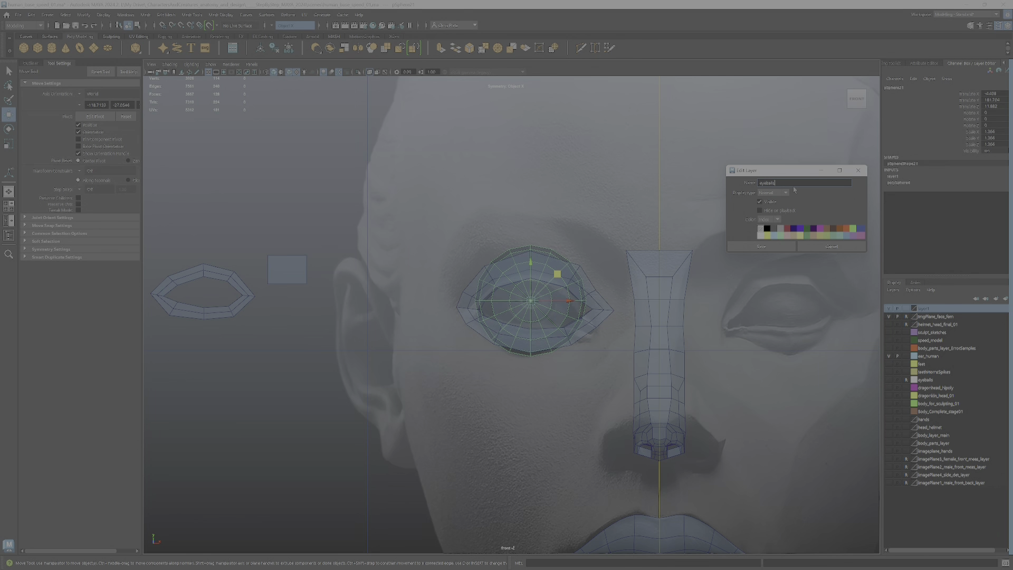
{"action": "type", "text": "_"}
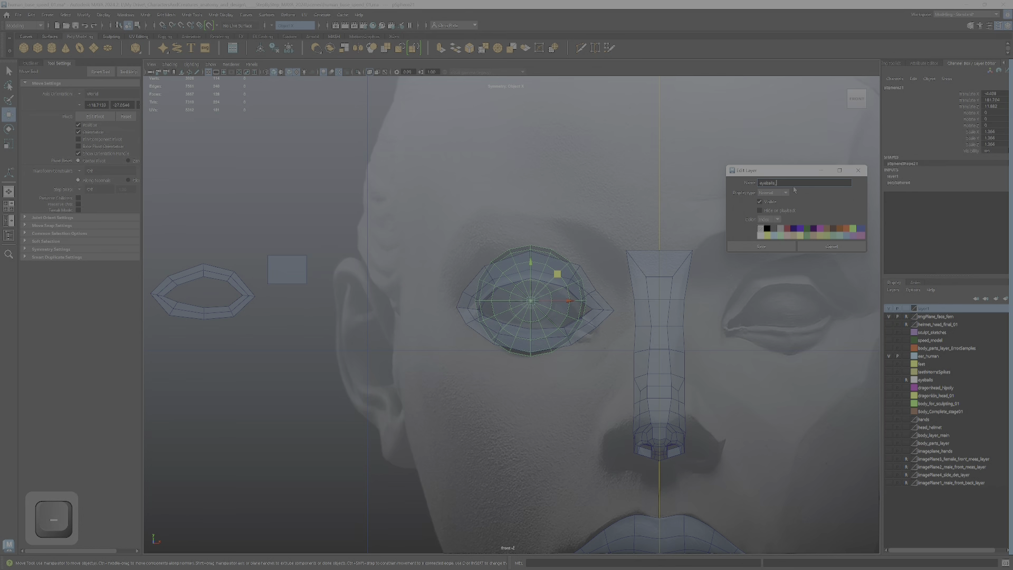
{"action": "type", "text": "layer"}
{"action": "key", "text": "Return"}
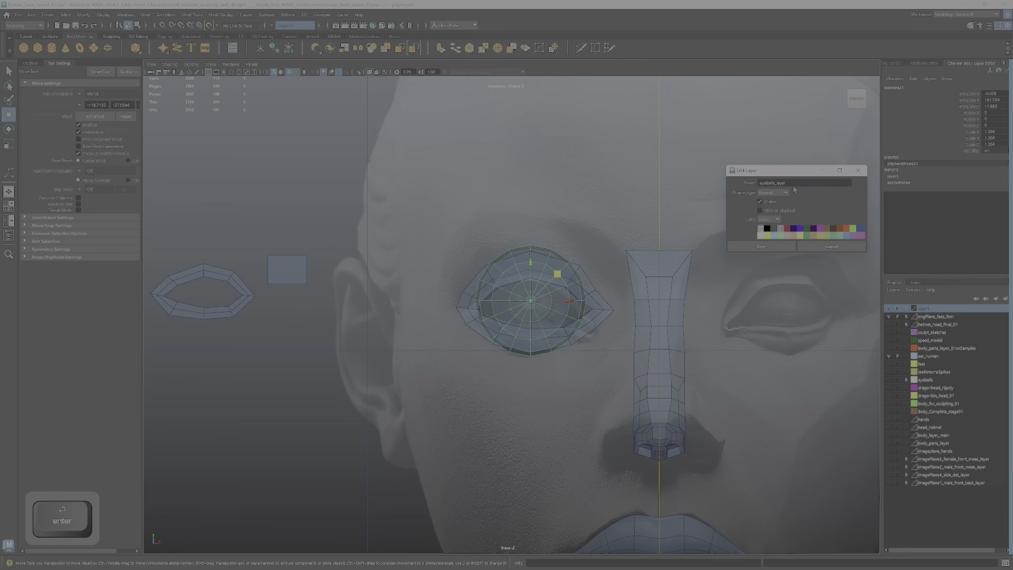
{"action": "left_click", "coordinate": [890, 309]}
Switch the eyelid mesh to vertex editing and lower the vertices around its inner corner slightly.
{"action": "scroll", "coordinate": [514, 315], "scroll_direction": "up", "scroll_amount": 4}
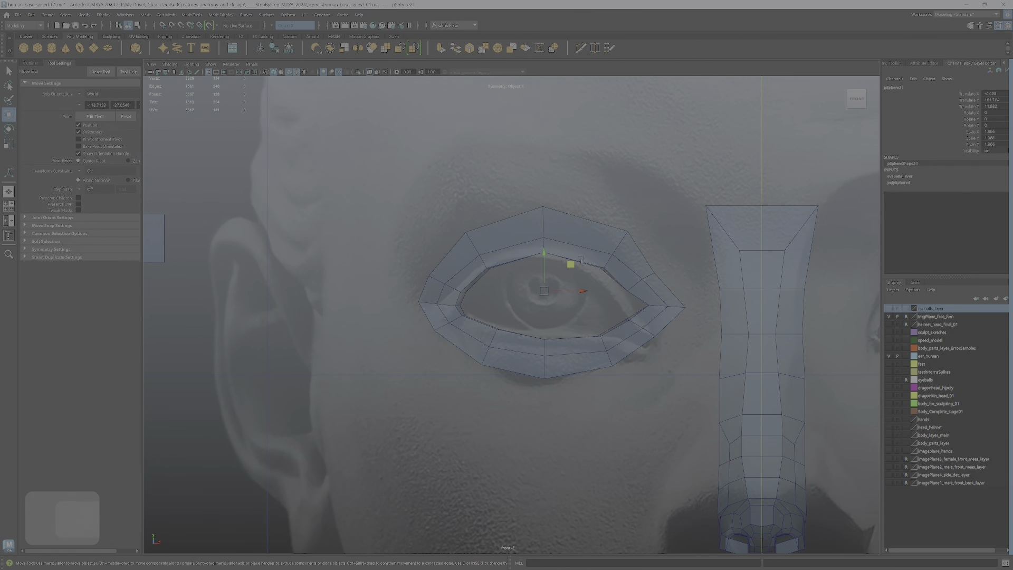
{"action": "left_click", "coordinate": [583, 253]}
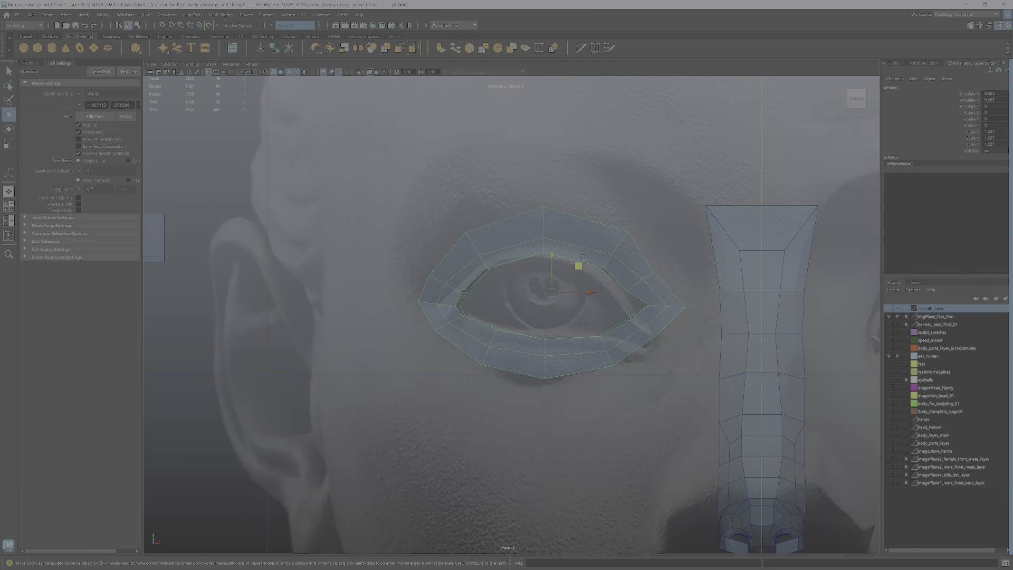
{"action": "right_click_drag", "start_coordinate": [583, 258], "coordinate": [564, 256]}
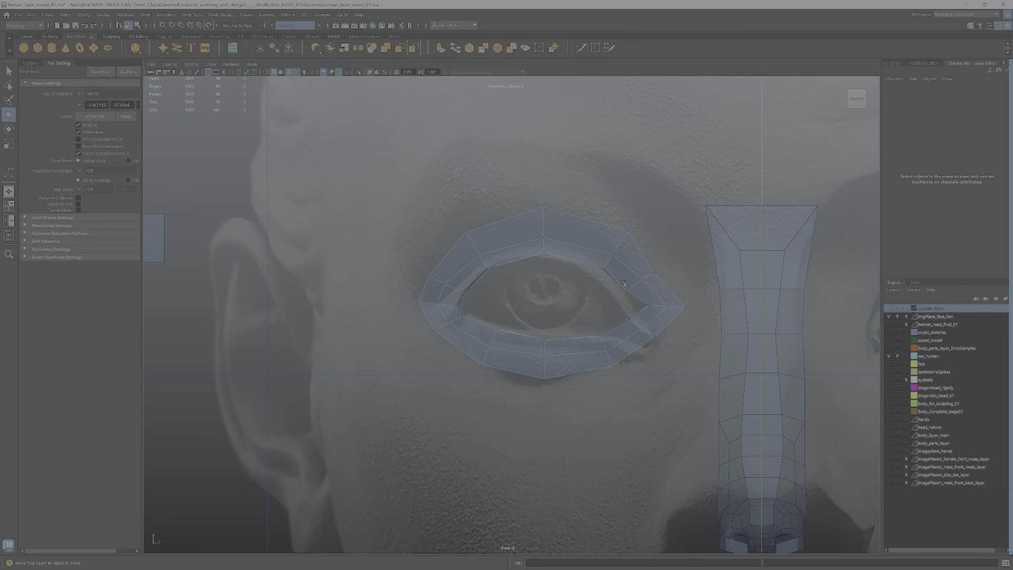
{"action": "left_click_drag", "start_coordinate": [702, 406], "coordinate": [703, 406]}
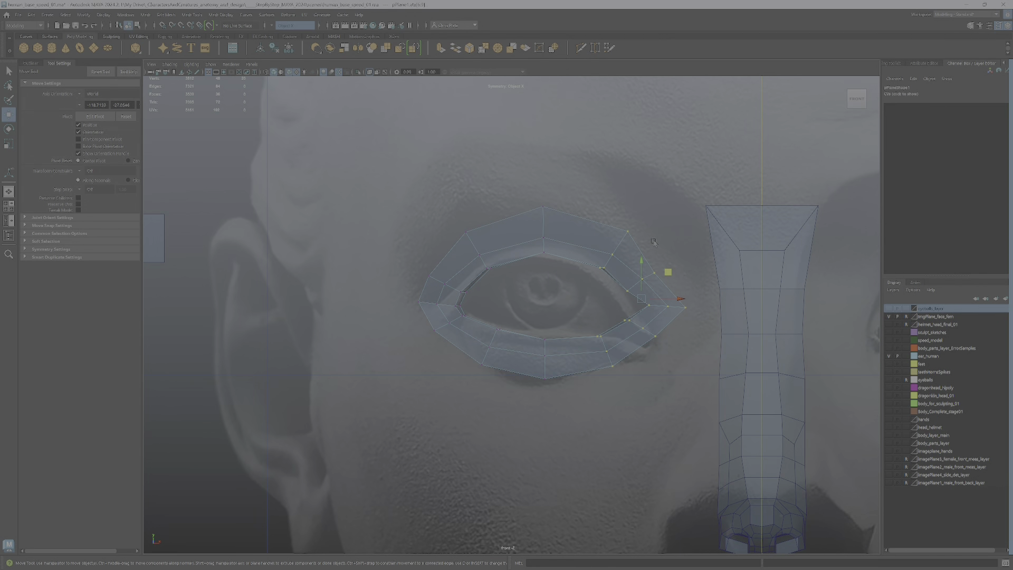
{"action": "left_click_drag", "start_coordinate": [642, 266], "coordinate": [640, 264]}
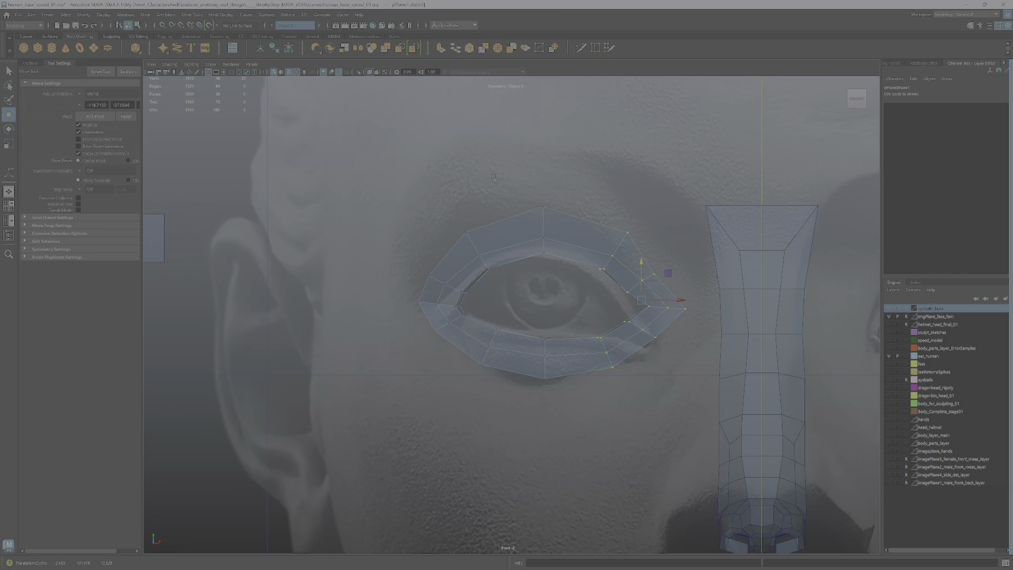
Lower the eyelid vertices from the vertical centre line to the inner corner to follow the reference eye.
{"action": "left_click_drag", "start_coordinate": [520, 183], "coordinate": [708, 422]}
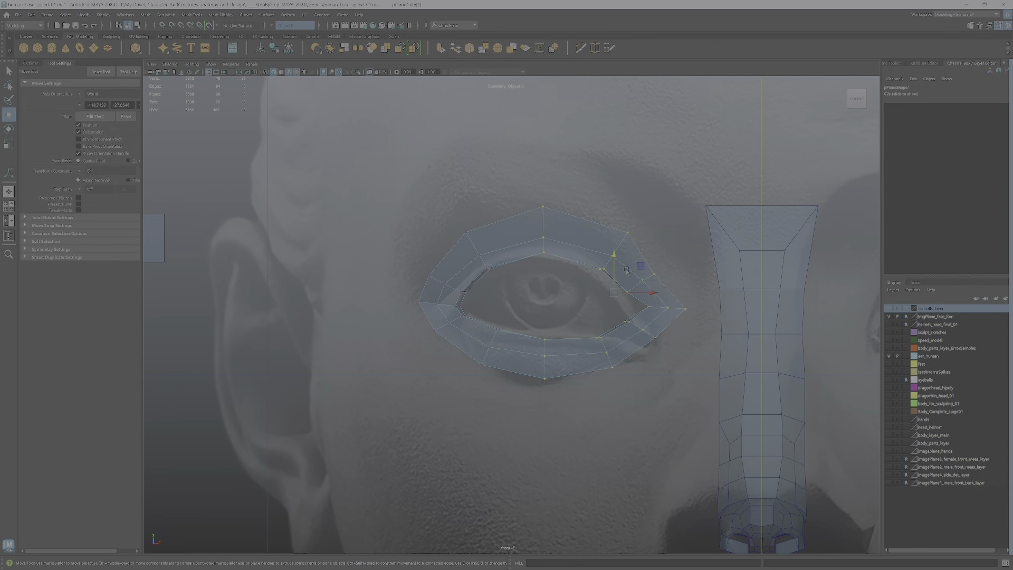
{"action": "left_click_drag", "start_coordinate": [577, 394], "coordinate": [517, 329], "text": "ctrl"}
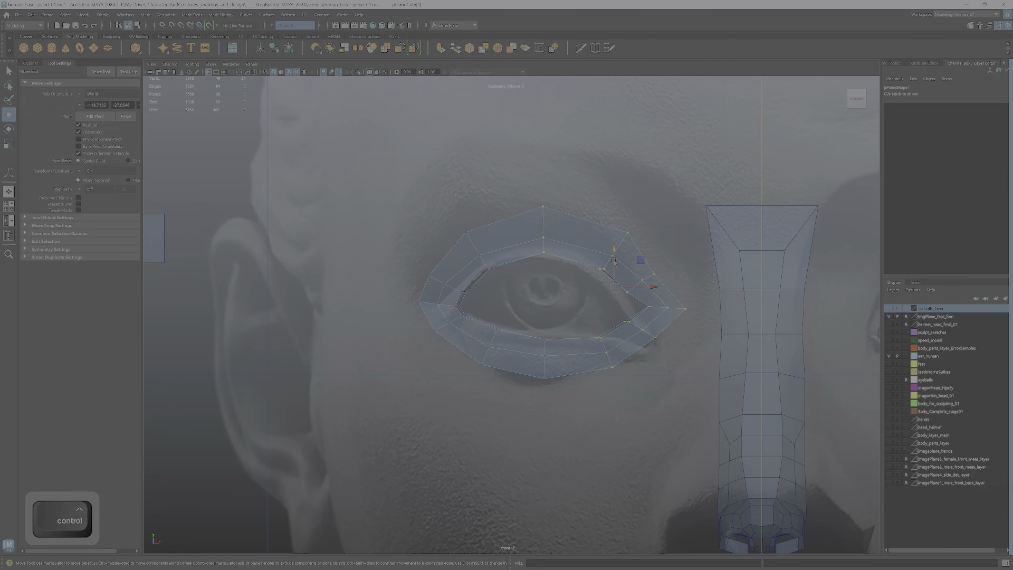
{"action": "left_click_drag", "start_coordinate": [615, 262], "coordinate": [615, 266]}
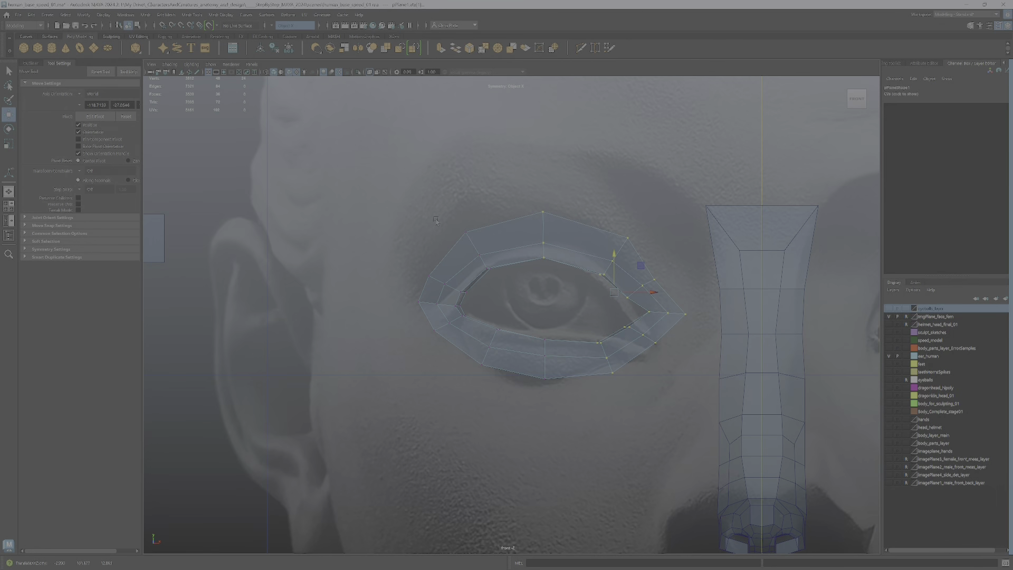
Nudge the upper outer vertex column of the eyelid and shift the inner-corner vertices slightly toward the eye.
{"action": "left_click_drag", "start_coordinate": [502, 276], "coordinate": [507, 225]}
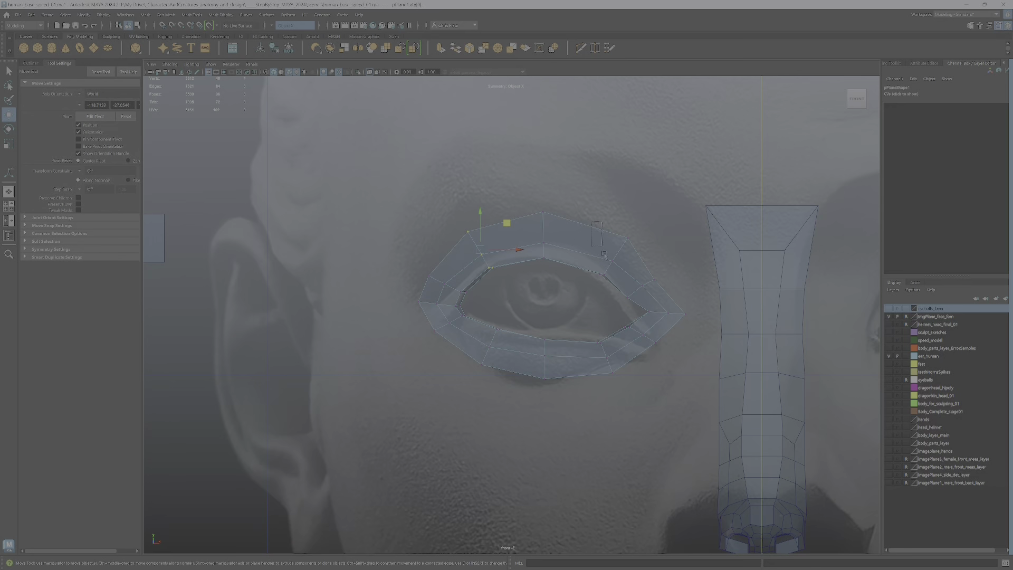
{"action": "left_click_drag", "start_coordinate": [594, 227], "coordinate": [691, 397]}
{"action": "mouse_move", "coordinate": [667, 279]}
{"action": "left_mouse_down"}
{"action": "mouse_move", "coordinate": [660, 285]}
{"action": "mouse_move", "coordinate": [664, 278]}
{"action": "left_mouse_up"}
Adjust the vertex selection around the inner eye corner and move it down and outward toward the nose.
{"action": "left_click_drag", "start_coordinate": [582, 198], "coordinate": [679, 312]}
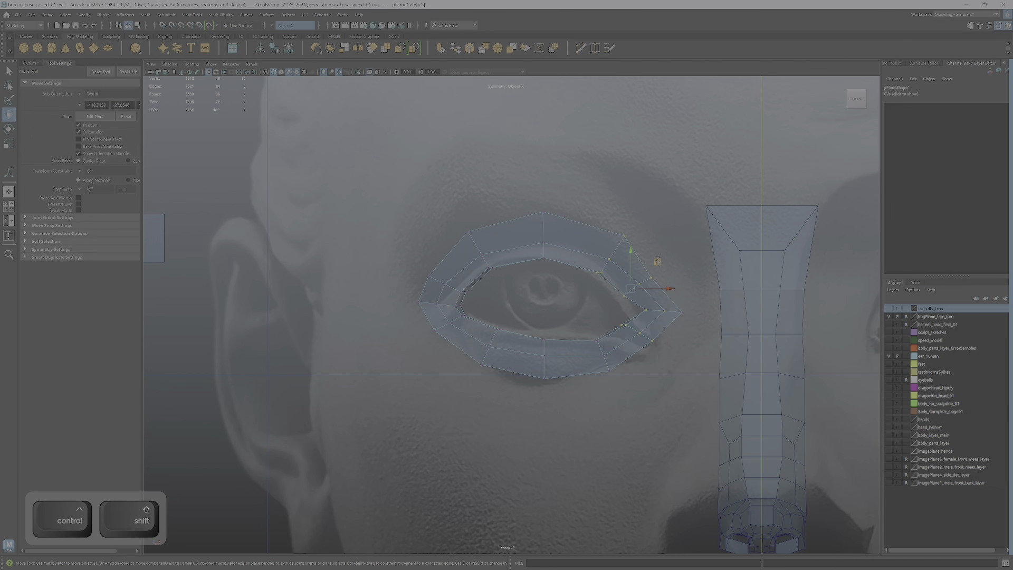
{"action": "left_click_drag", "start_coordinate": [657, 261], "coordinate": [656, 271], "text": "ctrl+shift"}
{"action": "key", "text": "ctrl+z"}
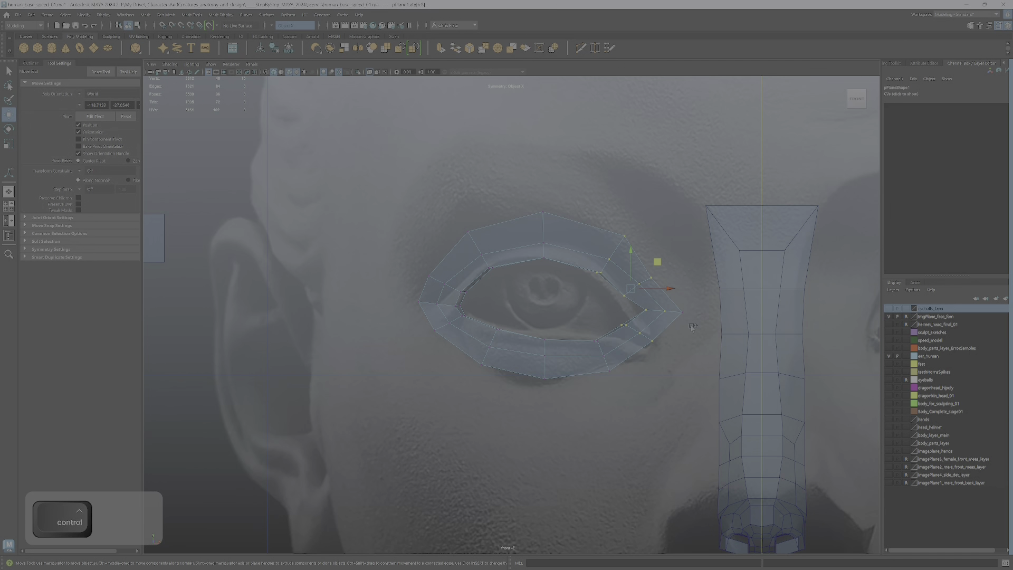
{"action": "left_click_drag", "start_coordinate": [692, 327], "coordinate": [673, 302], "text": "ctrl+shift"}
{"action": "left_click_drag", "start_coordinate": [666, 261], "coordinate": [666, 269], "text": "ctrl+shift"}
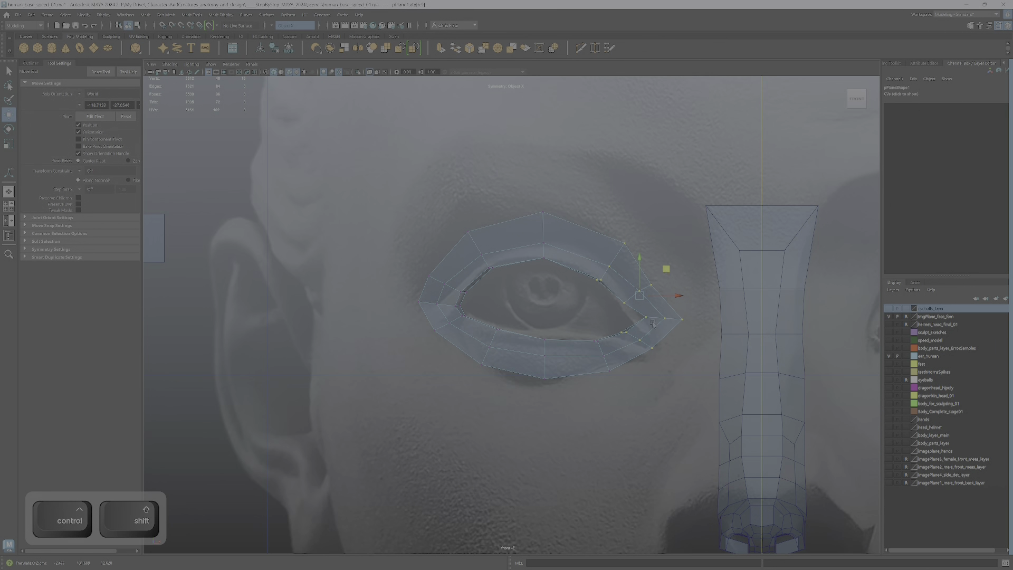
Reposition the lower eyelid's vertex column beside the inner corner to match the reference lid.
{"action": "scroll", "coordinate": [631, 362], "scroll_direction": "up", "scroll_amount": 1}
{"action": "left_click_drag", "start_coordinate": [636, 403], "coordinate": [637, 402], "text": "ctrl+shift"}
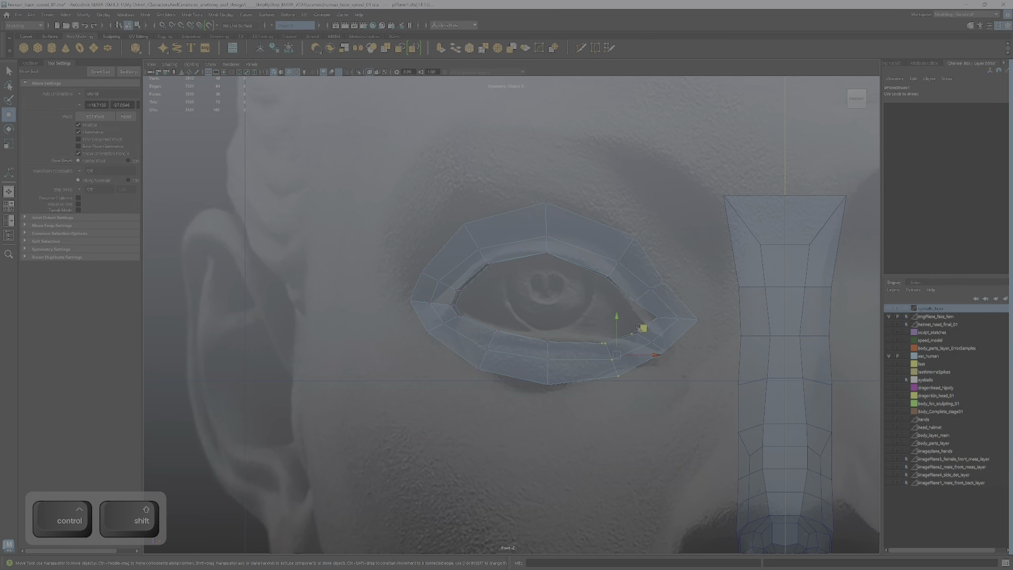
{"action": "middle_click_drag", "start_coordinate": [701, 358], "coordinate": [630, 367], "text": "alt"}
{"action": "right_click_drag", "start_coordinate": [630, 366], "coordinate": [586, 306], "text": "alt"}
Move the vertex columns around the inner eye corner slightly down and toward the eye.
{"action": "left_click_drag", "start_coordinate": [591, 347], "coordinate": [650, 372]}
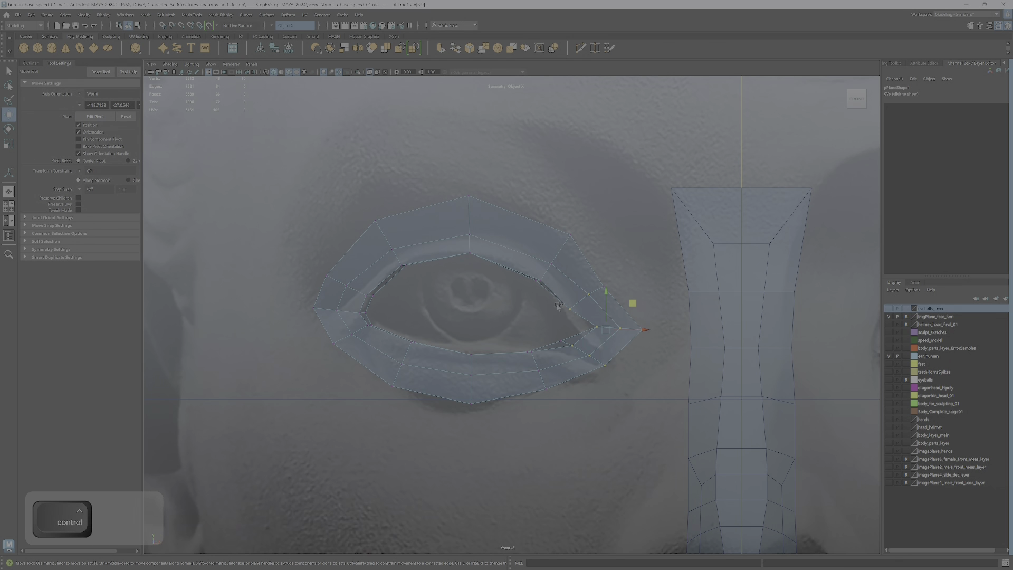
{"action": "left_click_drag", "start_coordinate": [554, 306], "coordinate": [567, 345], "text": "ctrl+shift"}
{"action": "left_click_drag", "start_coordinate": [628, 303], "coordinate": [627, 306]}
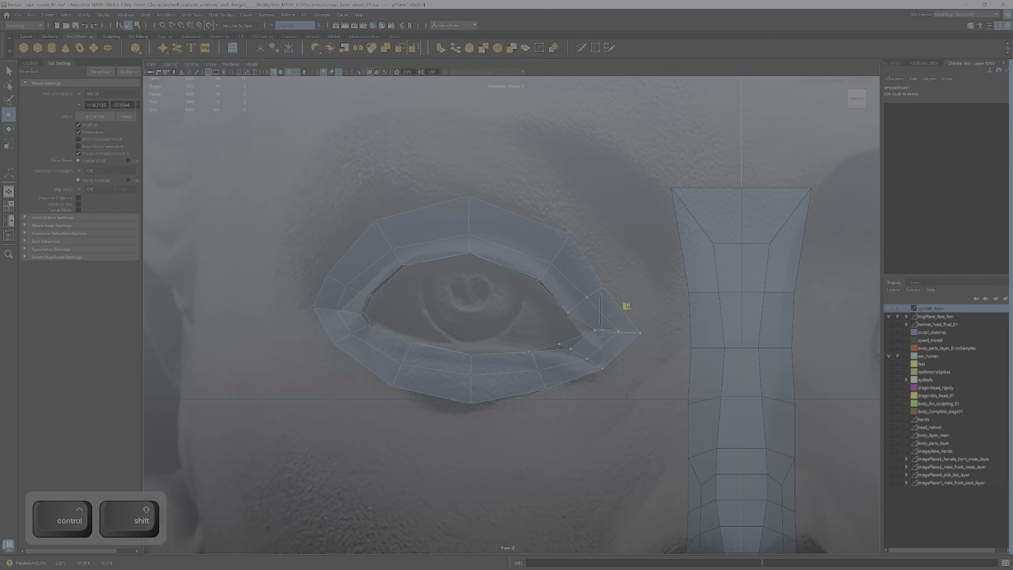
{"action": "middle_click_drag", "start_coordinate": [626, 308], "coordinate": [626, 309], "text": "ctrl+shift"}
Nudge the upper lid's opening-edge vertex on the nose side onto the reference lid edge.
{"action": "scroll", "coordinate": [551, 267], "scroll_direction": "up", "scroll_amount": 1}
{"action": "left_click", "coordinate": [544, 272]}
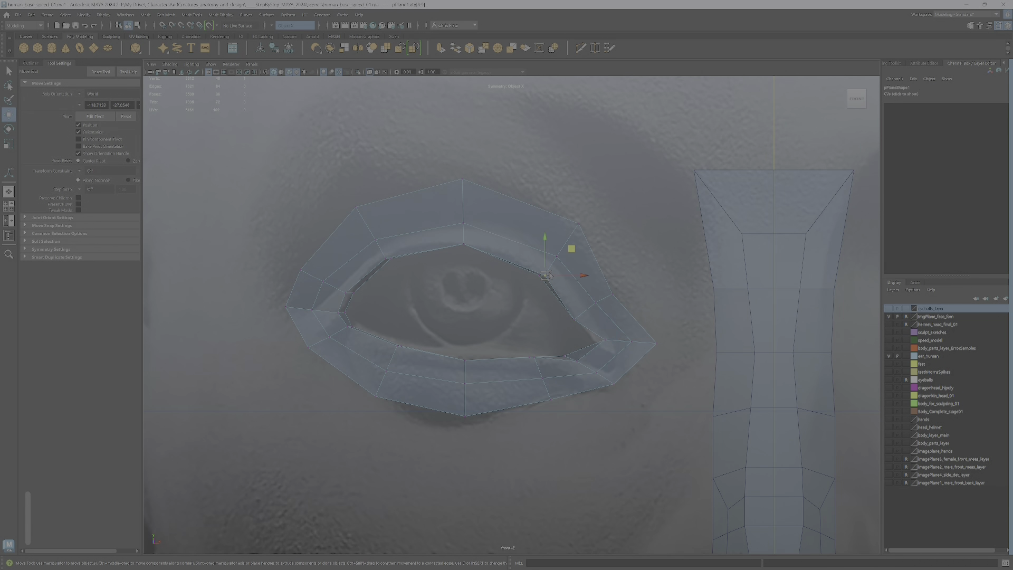
{"action": "middle_click_drag", "start_coordinate": [567, 245], "coordinate": [568, 247]}
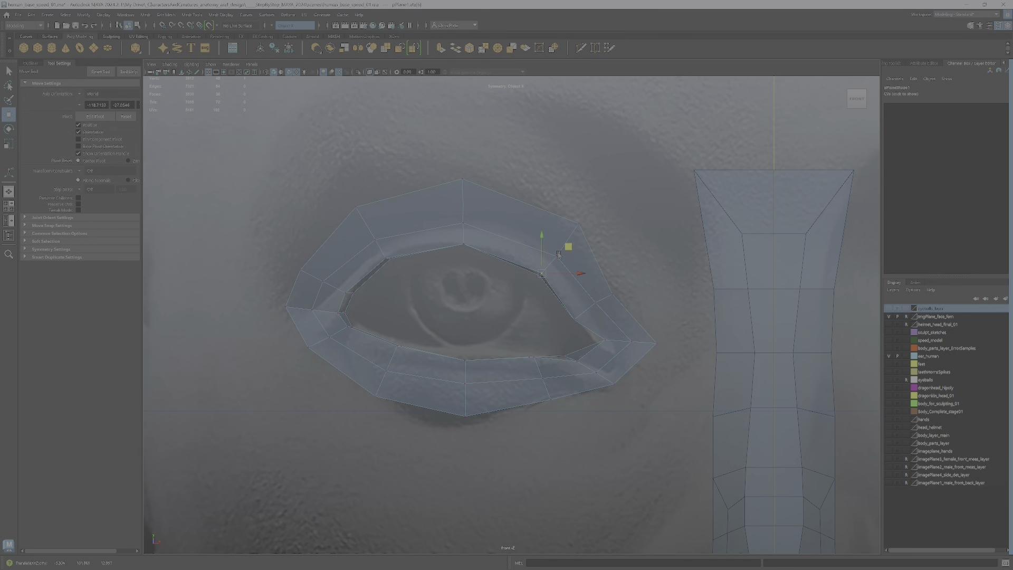
Reposition the middle edge-loop vertices of the upper eyelid from the outer side to the nose side along the lid crease.
{"action": "left_click", "coordinate": [463, 222]}
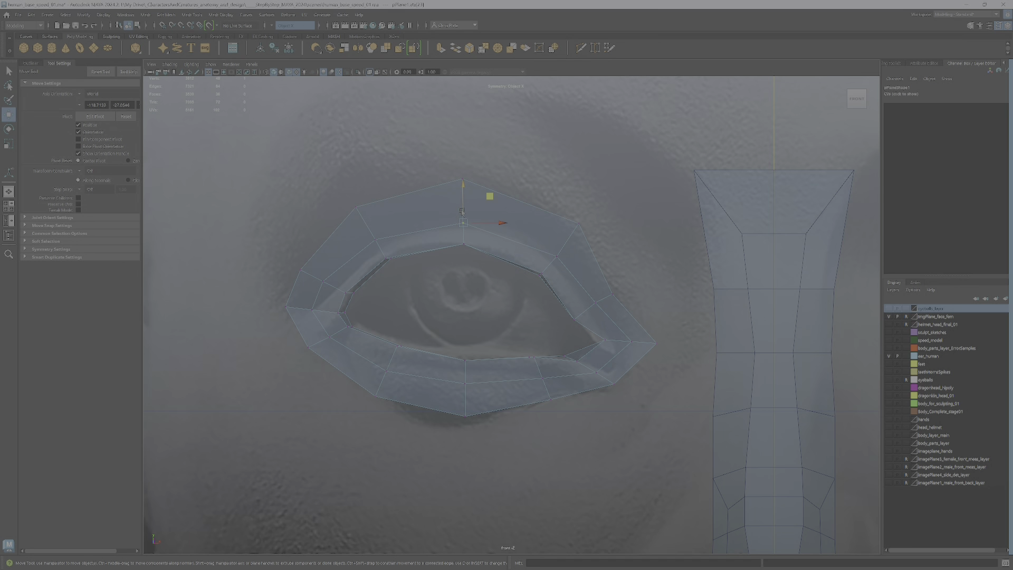
{"action": "left_click", "coordinate": [377, 240]}
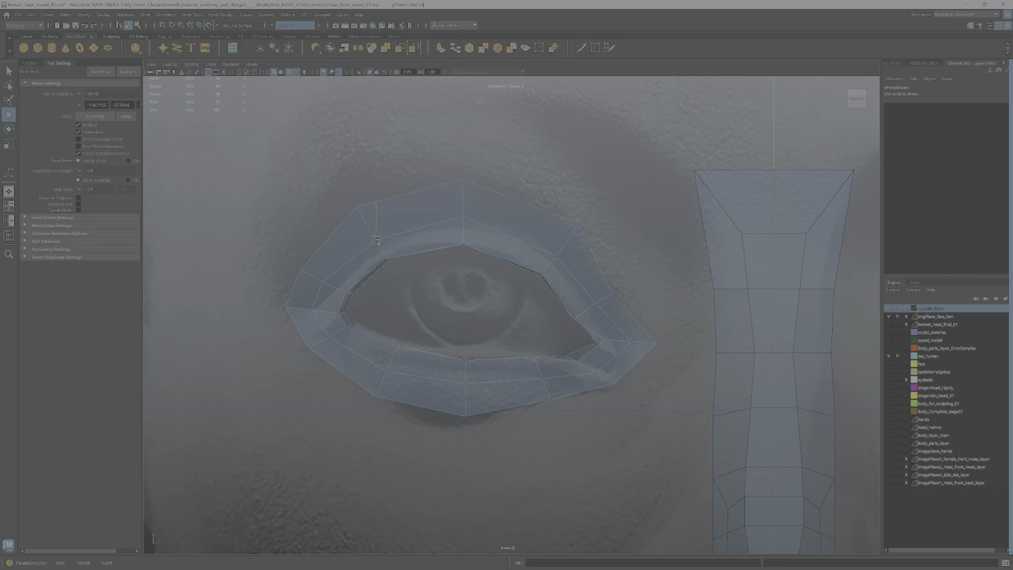
{"action": "left_click", "coordinate": [323, 283]}
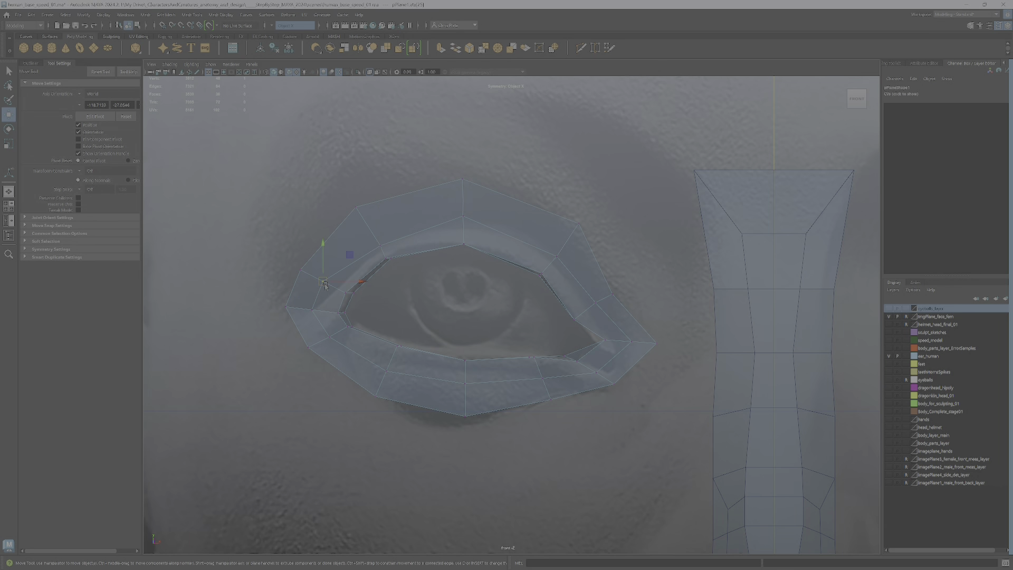
{"action": "left_click_drag", "start_coordinate": [325, 286], "coordinate": [338, 294]}
{"action": "left_click", "coordinate": [557, 257]}
{"action": "left_click", "coordinate": [463, 217]}
{"action": "left_click_drag", "start_coordinate": [464, 217], "coordinate": [466, 215]}
Pull the inner-corner tip vertices down toward the tear duct and reshape the neighbouring lower-lid vertices.
{"action": "left_click", "coordinate": [596, 304]}
{"action": "left_click_drag", "start_coordinate": [596, 303], "coordinate": [634, 367]}
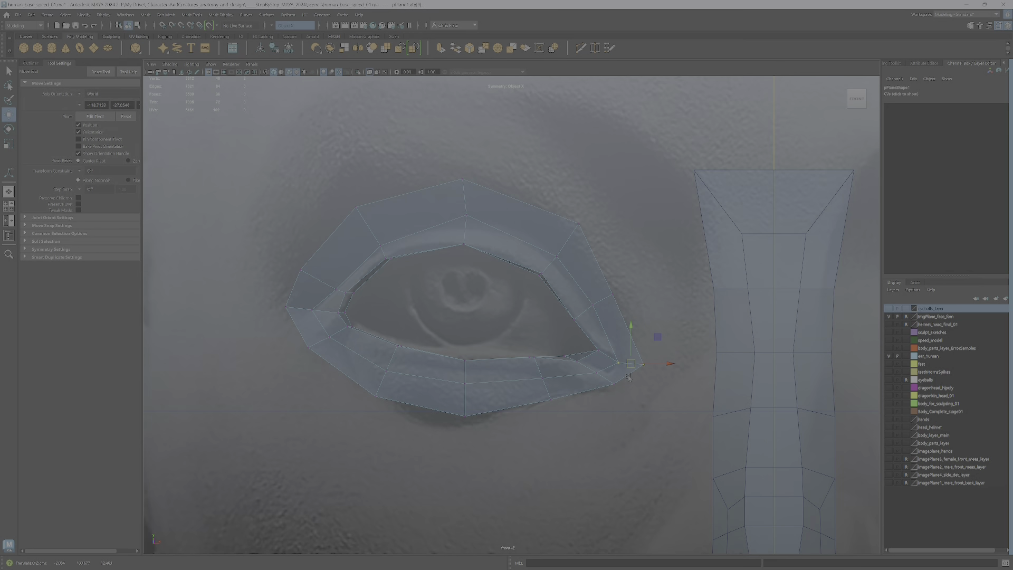
{"action": "left_click", "coordinate": [568, 358]}
{"action": "left_click_drag", "start_coordinate": [589, 367], "coordinate": [594, 387]}
{"action": "mouse_move", "coordinate": [610, 345]}
{"action": "left_mouse_down"}
{"action": "mouse_move", "coordinate": [651, 381]}
{"action": "mouse_move", "coordinate": [636, 370]}
{"action": "mouse_move", "coordinate": [644, 365]}
{"action": "mouse_move", "coordinate": [608, 355]}
{"action": "left_mouse_up"}
Undo the last corner vertex adjustment and extend the inner eye corner down and toward the nose.
{"action": "left_click", "coordinate": [593, 349]}
{"action": "left_click", "coordinate": [599, 351]}
{"action": "key", "text": "ctrl+z"}
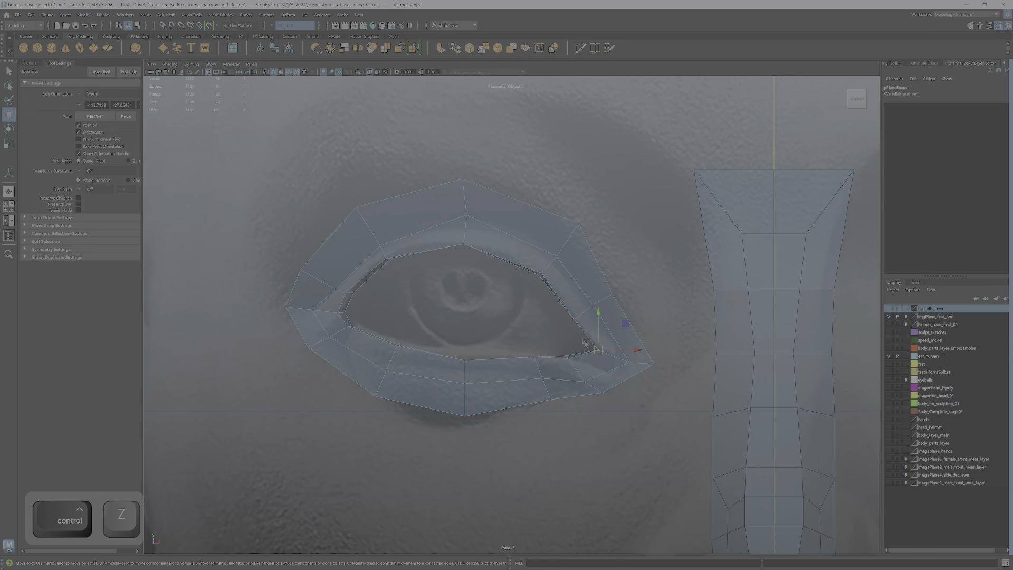
{"action": "left_click_drag", "start_coordinate": [600, 352], "coordinate": [647, 368]}
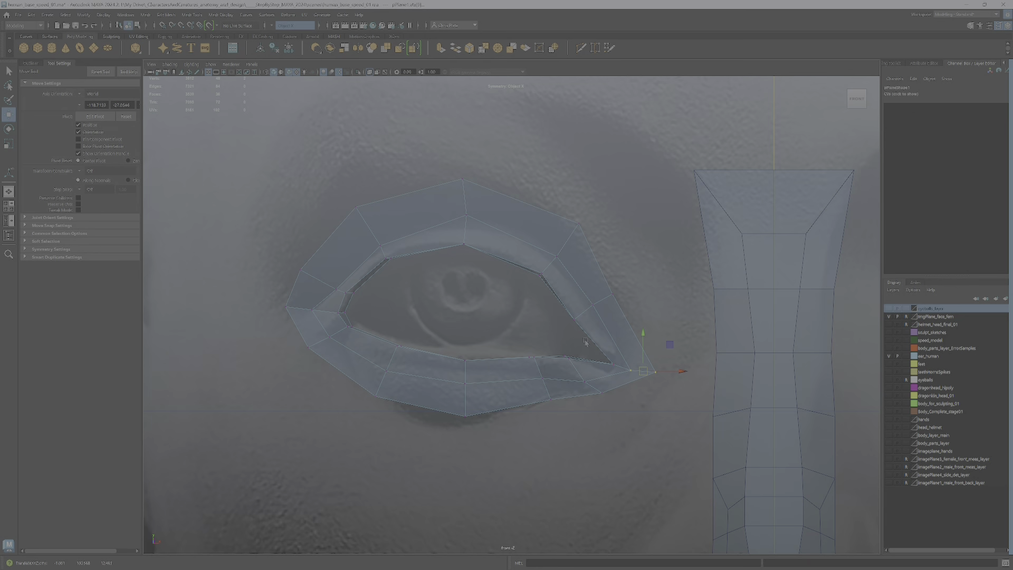
Adjust the upper eyelid's outer-border vertices at the nose side, top centre and outer side to smooth the contour.
{"action": "scroll", "coordinate": [625, 363], "scroll_direction": "down", "scroll_amount": 8}
{"action": "scroll", "coordinate": [424, 234], "scroll_direction": "up", "scroll_amount": 7}
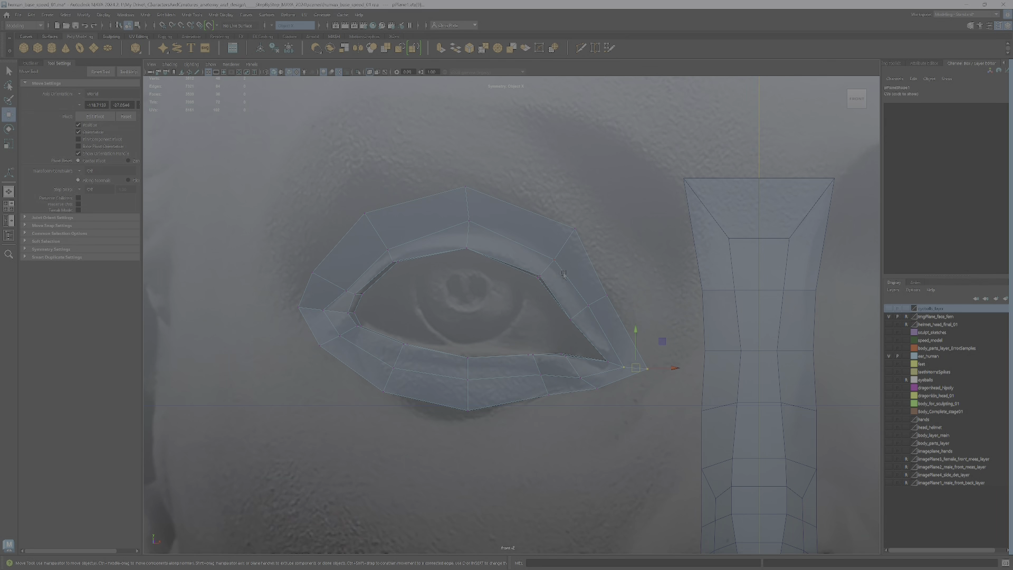
{"action": "left_click_drag", "start_coordinate": [569, 222], "coordinate": [576, 238]}
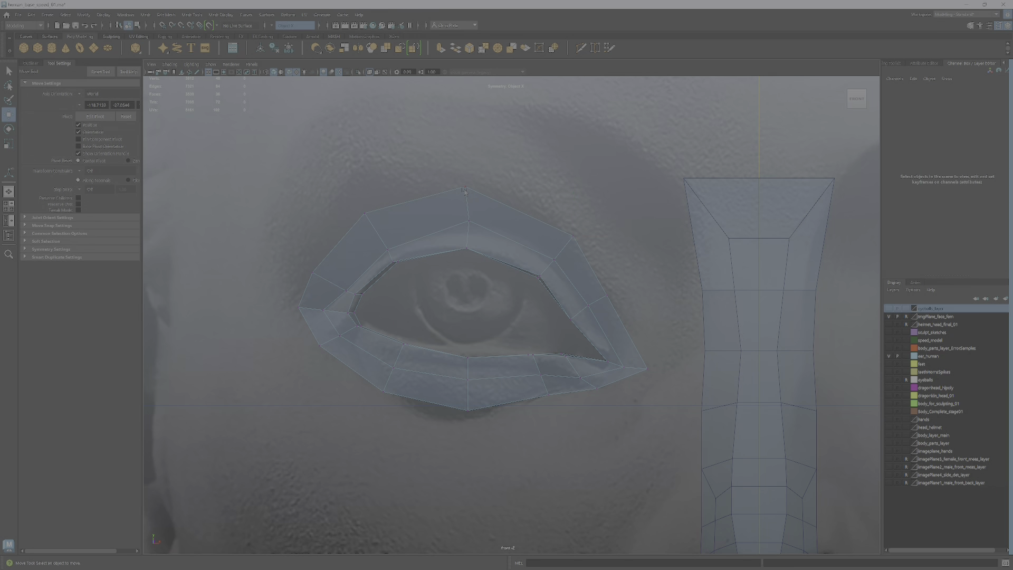
{"action": "left_click", "coordinate": [465, 188]}
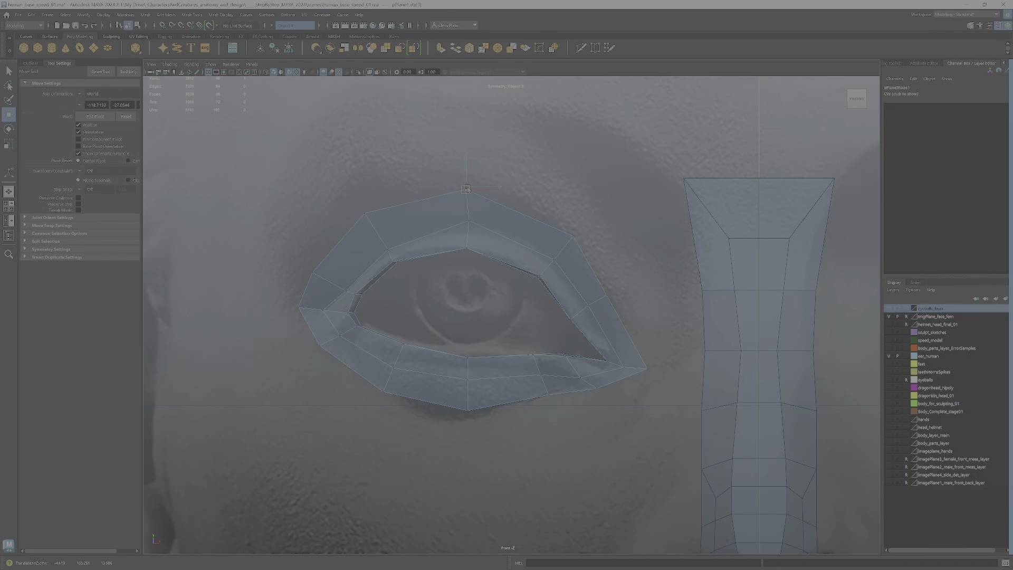
{"action": "left_click", "coordinate": [365, 213]}
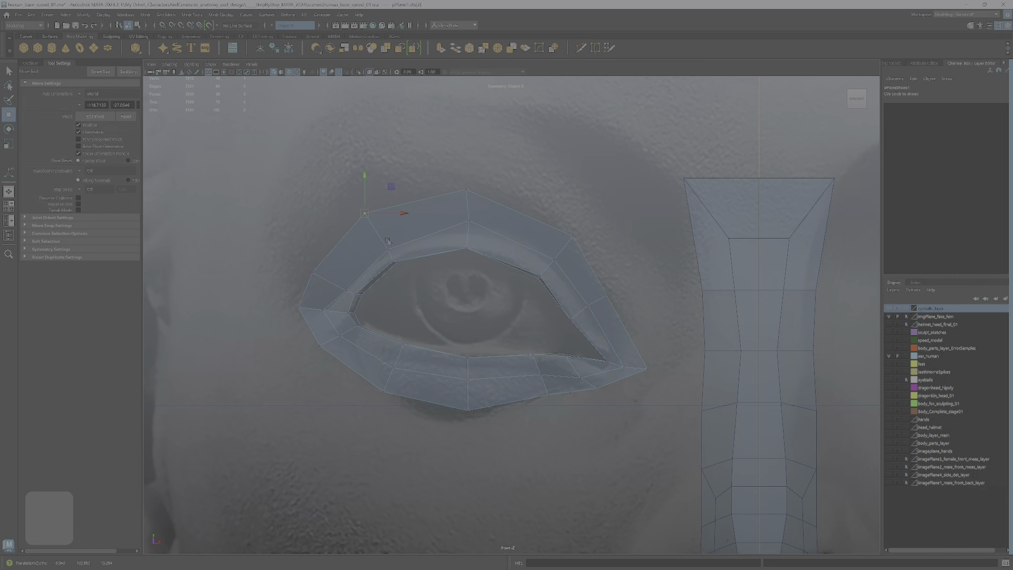
{"action": "middle_click_drag", "start_coordinate": [455, 417], "coordinate": [484, 404], "text": "alt"}
{"action": "right_click_drag", "start_coordinate": [483, 403], "coordinate": [505, 402], "text": "alt"}
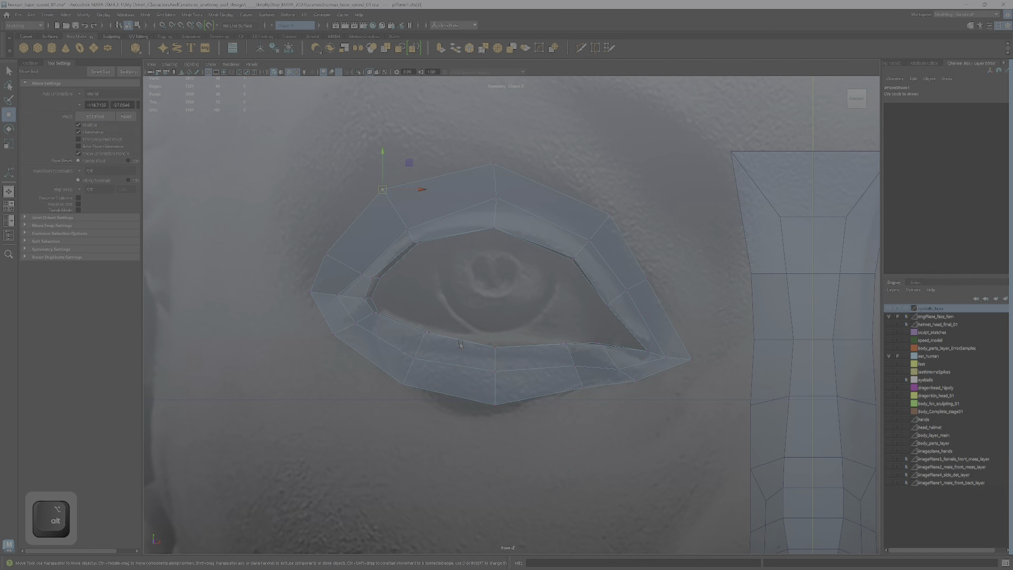
Nudge the upper lid's inner-rim vertices on the outer side of the eye opening to refine its curve.
{"action": "middle_click_drag", "start_coordinate": [369, 315], "coordinate": [464, 337], "text": "alt"}
{"action": "right_click_drag", "start_coordinate": [464, 337], "coordinate": [478, 318], "text": "alt"}
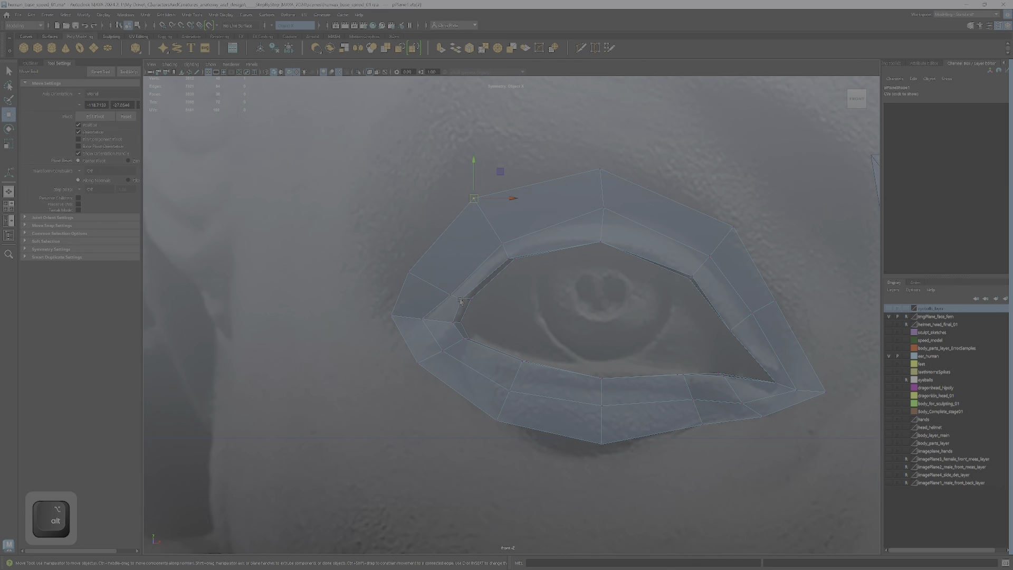
{"action": "left_click", "coordinate": [461, 301]}
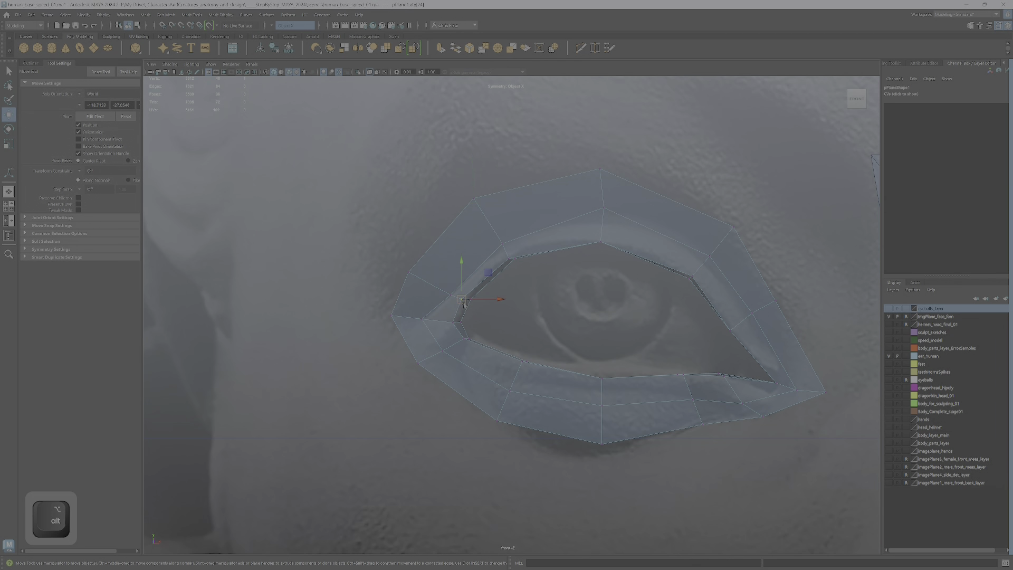
{"action": "left_click", "coordinate": [509, 256]}
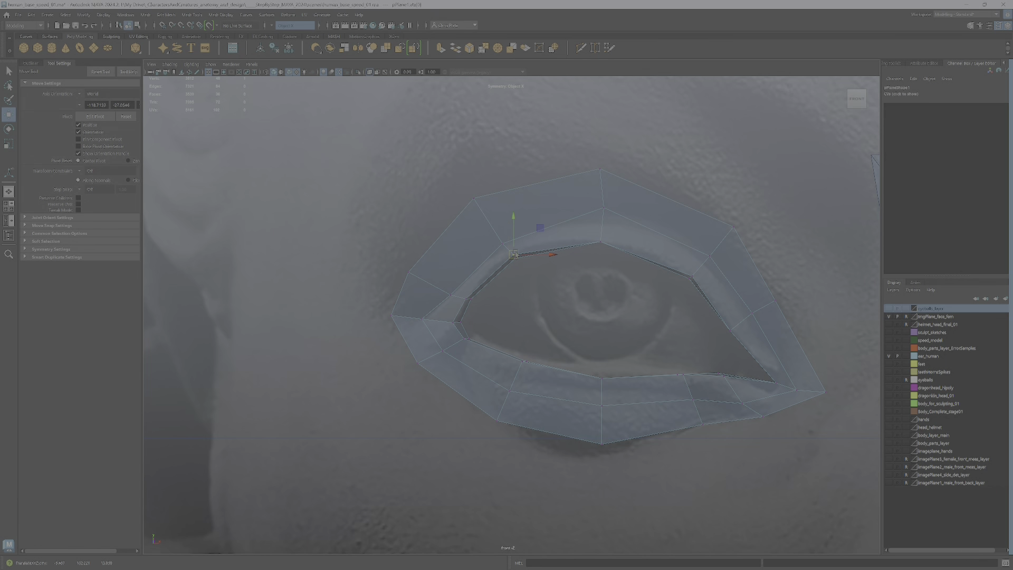
{"action": "left_click_drag", "start_coordinate": [513, 257], "coordinate": [515, 255]}
{"action": "left_click", "coordinate": [474, 299]}
{"action": "left_click", "coordinate": [474, 299]}
{"action": "left_click", "coordinate": [469, 302]}
Reposition the rim vertices at the outer eye corner so the lower lid edge runs straight out of it.
{"action": "left_click_drag", "start_coordinate": [470, 301], "coordinate": [462, 348]}
{"action": "left_click", "coordinate": [471, 342]}
{"action": "left_click", "coordinate": [442, 350]}
{"action": "middle_click_drag", "start_coordinate": [461, 347], "coordinate": [462, 347]}
Adjust the lower lid's rim vertices at the outer side, centre and nose side to follow the reference lash line.
{"action": "left_click", "coordinate": [525, 358]}
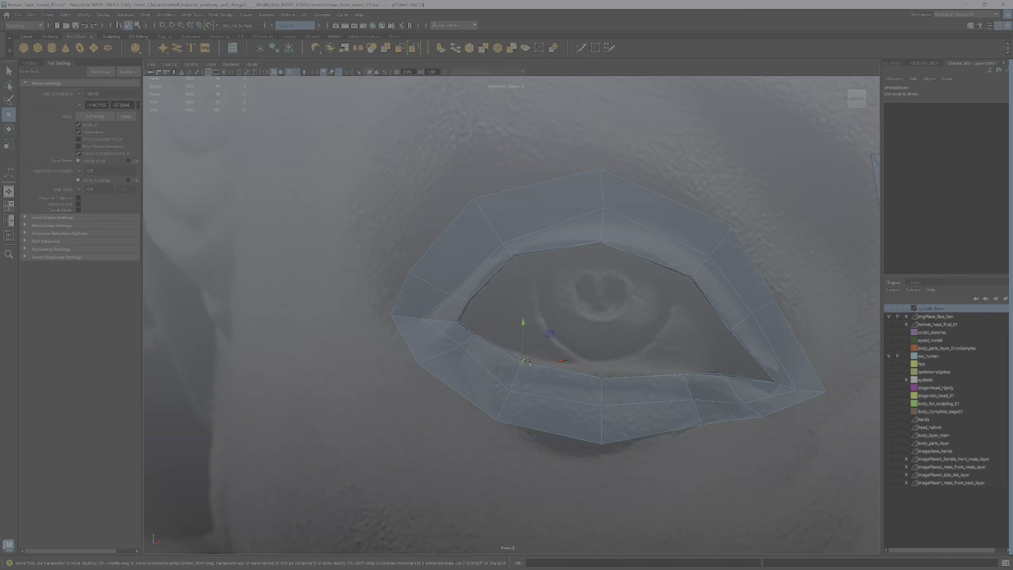
{"action": "middle_click_drag", "start_coordinate": [529, 363], "coordinate": [526, 362]}
{"action": "left_click", "coordinate": [602, 376]}
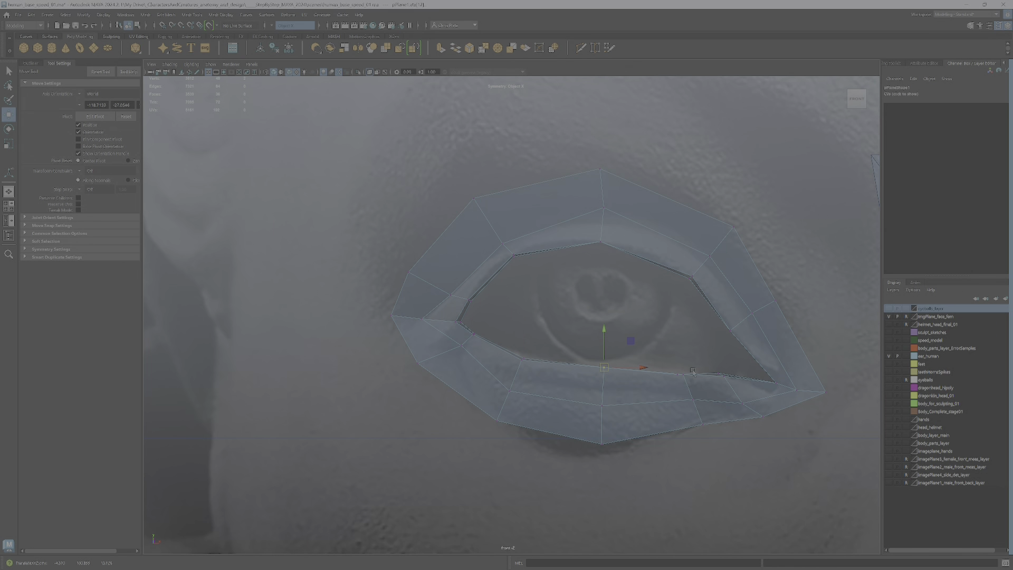
{"action": "middle_click_drag", "start_coordinate": [693, 373], "coordinate": [580, 367], "text": "alt"}
{"action": "scroll", "coordinate": [579, 367], "scroll_direction": "up", "scroll_amount": 2}
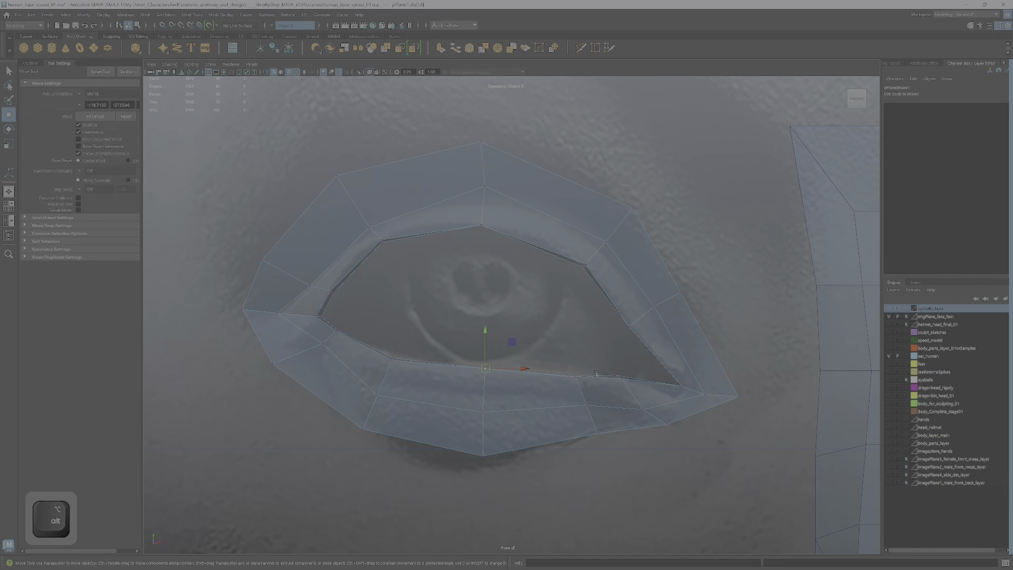
{"action": "left_click", "coordinate": [577, 371]}
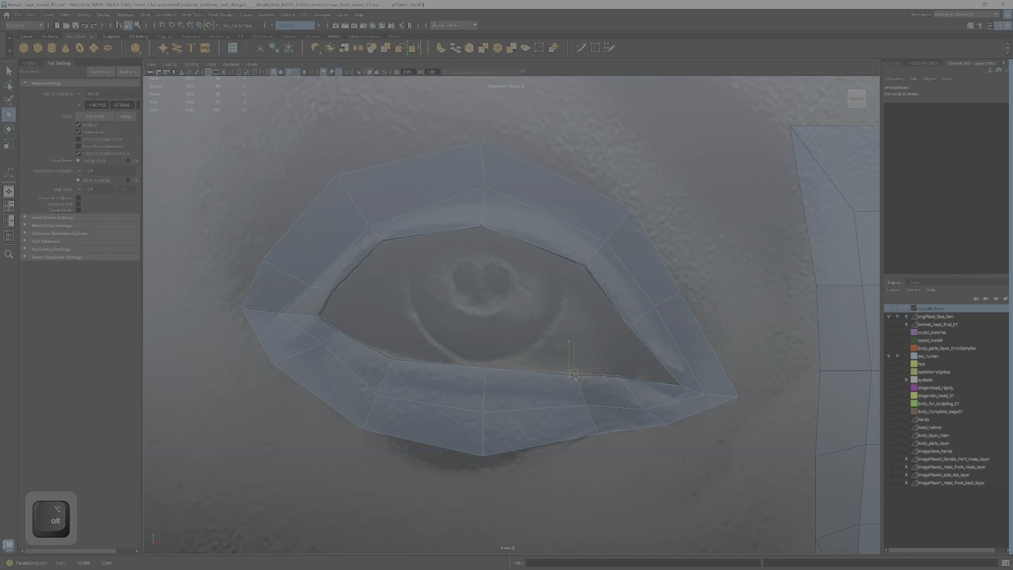
{"action": "mouse_move", "coordinate": [580, 385]}
{"action": "left_mouse_down"}
{"action": "mouse_move", "coordinate": [565, 367]}
{"action": "mouse_move", "coordinate": [572, 380]}
{"action": "left_mouse_up"}
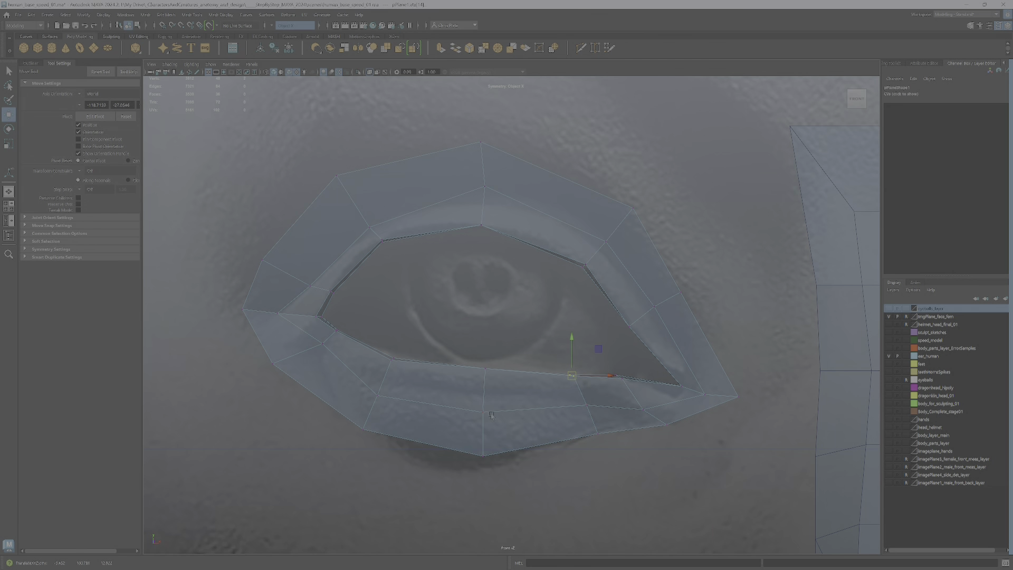
Pull the lower lid's outer-side border vertex down and outward, and raise the middle edge-loop vertices closer to the rim.
{"action": "middle_click_drag", "start_coordinate": [334, 370], "coordinate": [431, 386], "text": "alt"}
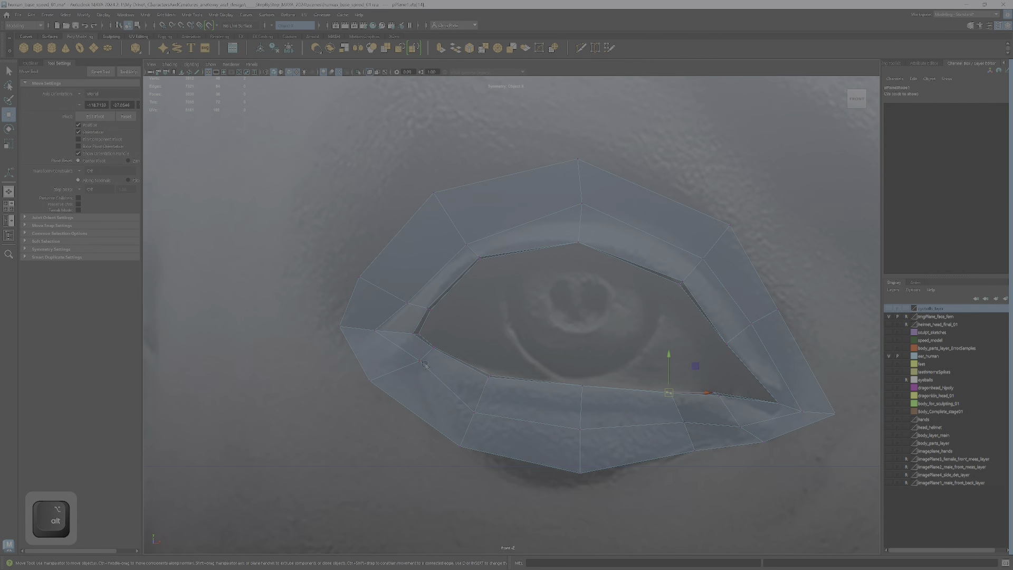
{"action": "left_click_drag", "start_coordinate": [478, 464], "coordinate": [455, 488]}
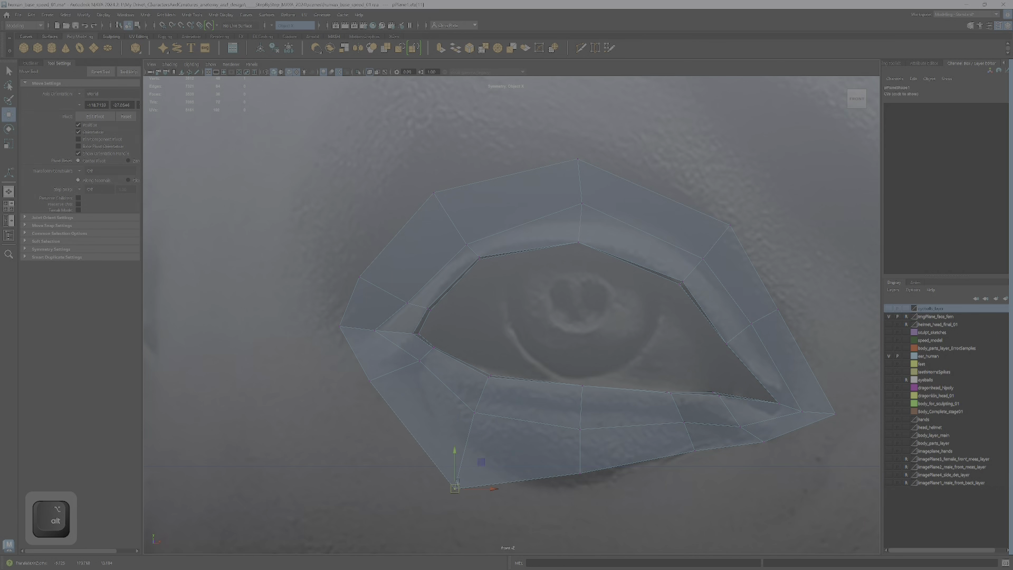
{"action": "left_click", "coordinate": [477, 412]}
{"action": "left_click_drag", "start_coordinate": [475, 412], "coordinate": [484, 399]}
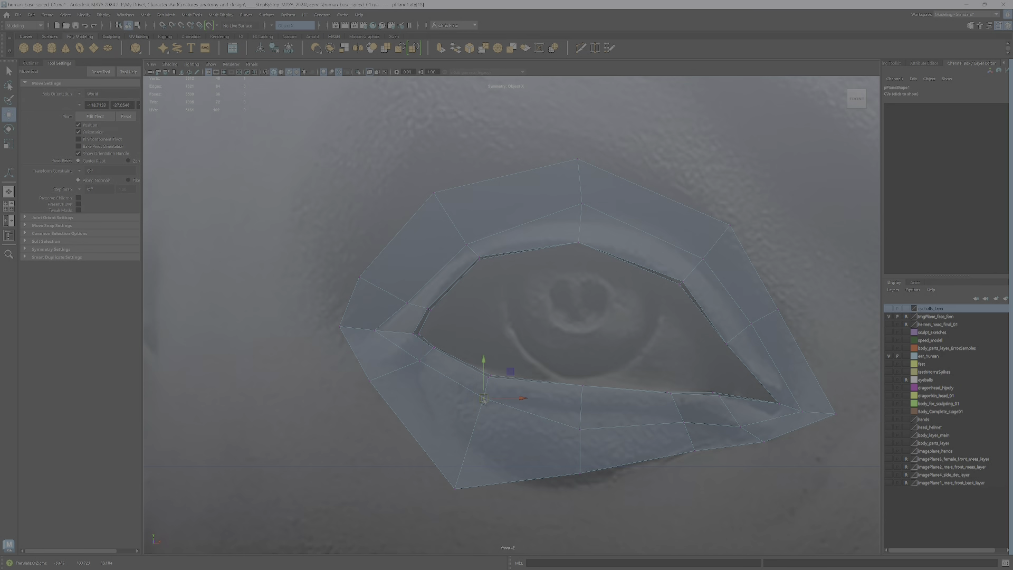
{"action": "left_click", "coordinate": [579, 431]}
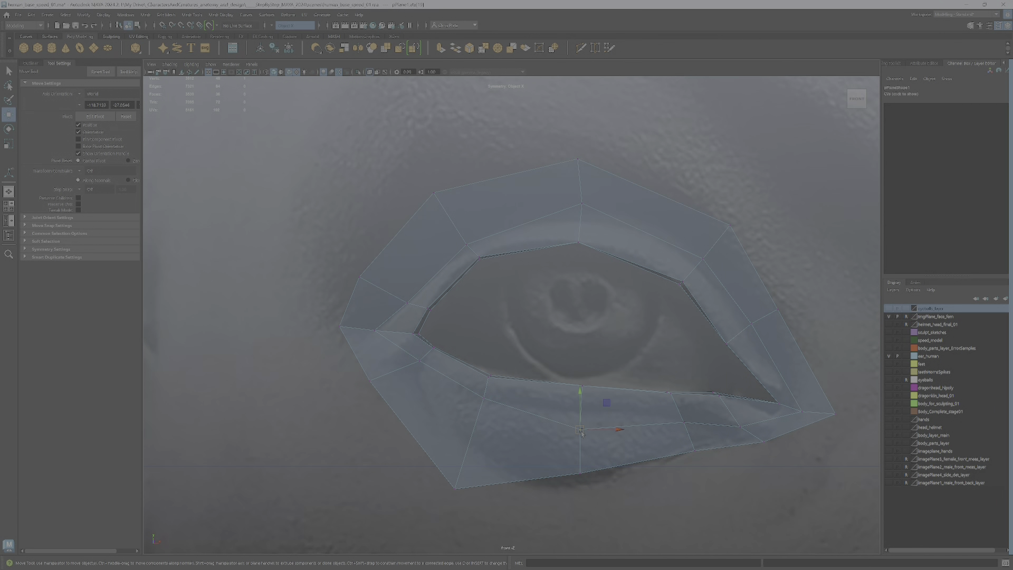
{"action": "left_click_drag", "start_coordinate": [578, 432], "coordinate": [580, 411]}
{"action": "left_click", "coordinate": [693, 442]}
{"action": "left_click_drag", "start_coordinate": [693, 442], "coordinate": [679, 416]}
{"action": "left_click", "coordinate": [740, 427]}
Move the lower lid's border vertices: nose-side one away from the inner corner, centre one down, outer one back up.
{"action": "left_click", "coordinate": [763, 442]}
{"action": "left_click_drag", "start_coordinate": [763, 442], "coordinate": [739, 444]}
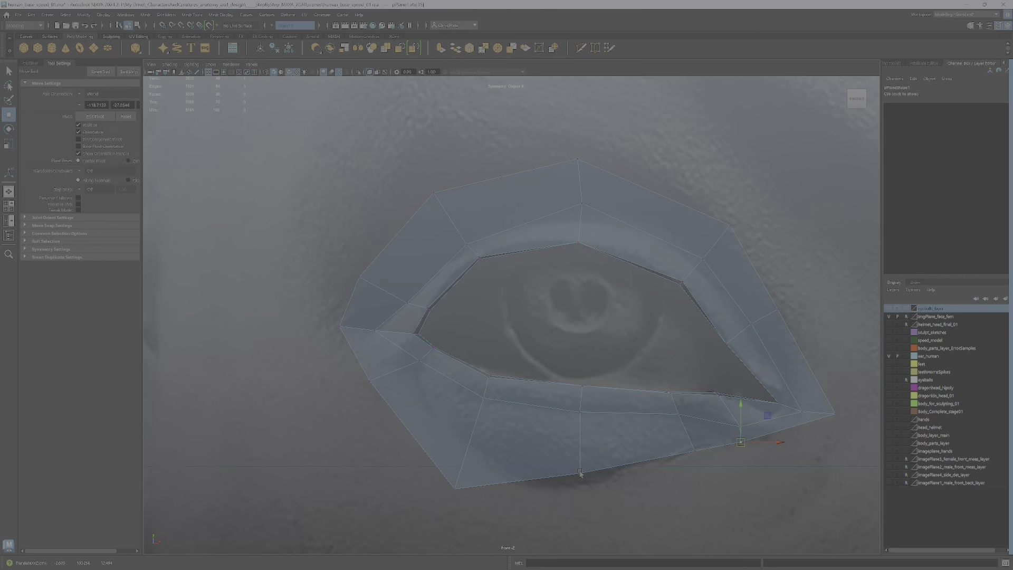
{"action": "left_click", "coordinate": [580, 472]}
{"action": "left_click_drag", "start_coordinate": [580, 473], "coordinate": [583, 479]}
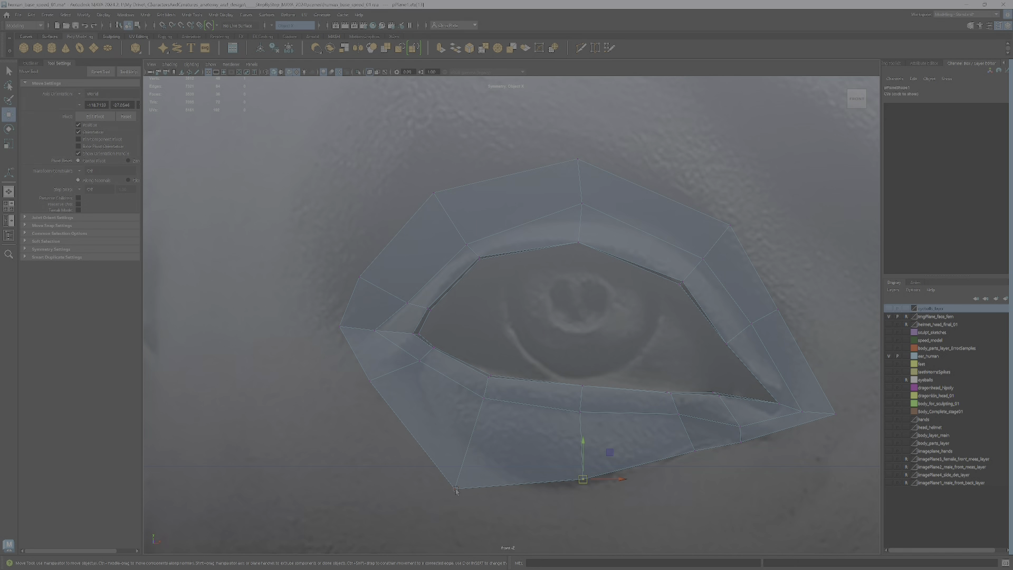
{"action": "left_click_drag", "start_coordinate": [452, 489], "coordinate": [480, 457]}
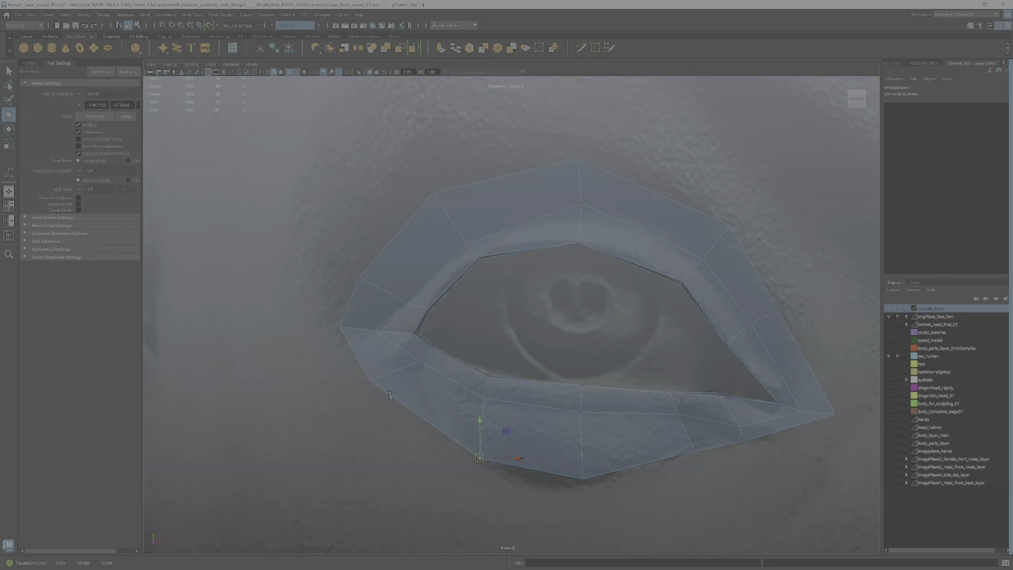
Reshape the outer eye corner by moving its border vertices inward and down and adjusting the neighbouring middle-loop vertex.
{"action": "left_click_drag", "start_coordinate": [372, 386], "coordinate": [413, 377]}
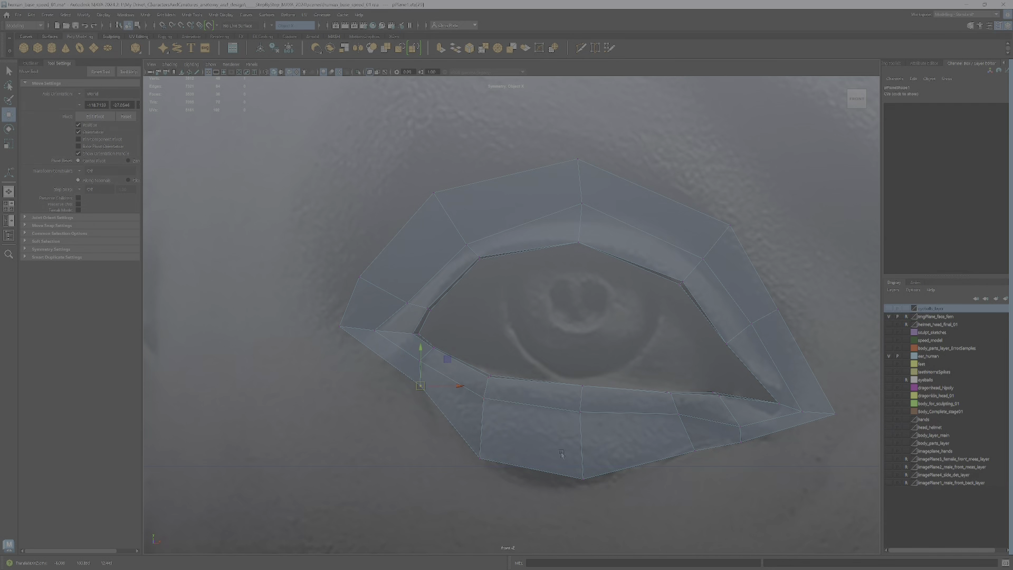
{"action": "left_click", "coordinate": [376, 332]}
{"action": "left_click_drag", "start_coordinate": [376, 332], "coordinate": [385, 340]}
{"action": "left_click_drag", "start_coordinate": [340, 334], "coordinate": [355, 369]}
{"action": "left_click", "coordinate": [363, 280]}
{"action": "left_click_drag", "start_coordinate": [363, 279], "coordinate": [367, 286]}
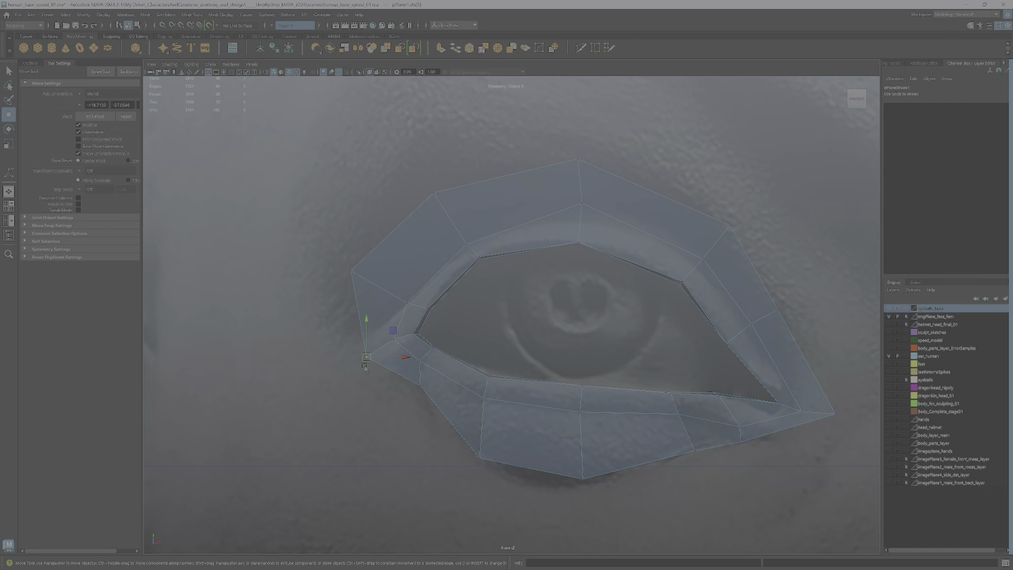
{"action": "left_click_drag", "start_coordinate": [368, 360], "coordinate": [353, 364]}
{"action": "left_click_drag", "start_coordinate": [421, 389], "coordinate": [414, 396]}
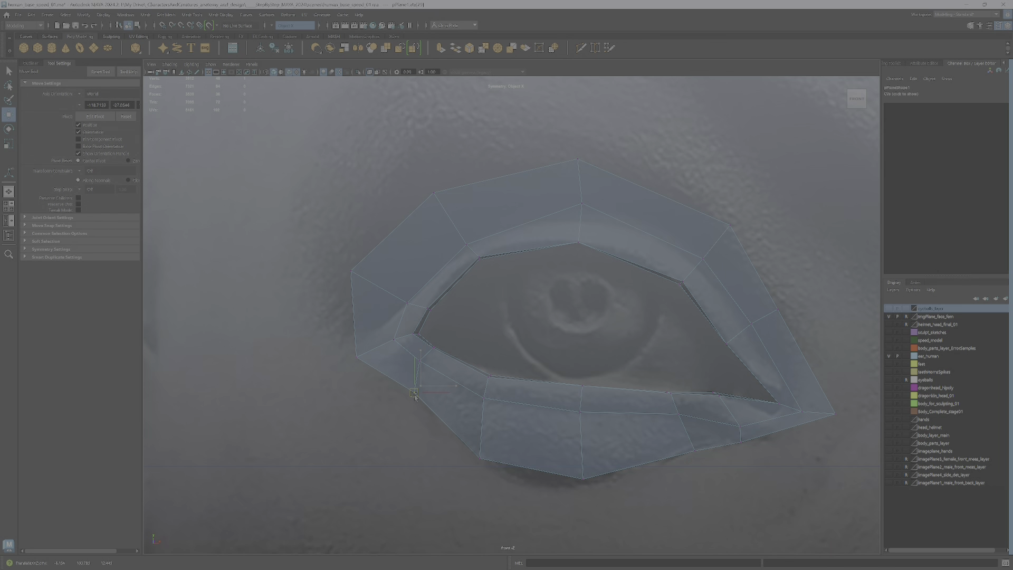
Show the eyeball layer and examine from several perspective angles how the eyeball sits inside the eyelid mesh.
{"action": "scroll", "coordinate": [424, 389], "scroll_direction": "down", "scroll_amount": 6}
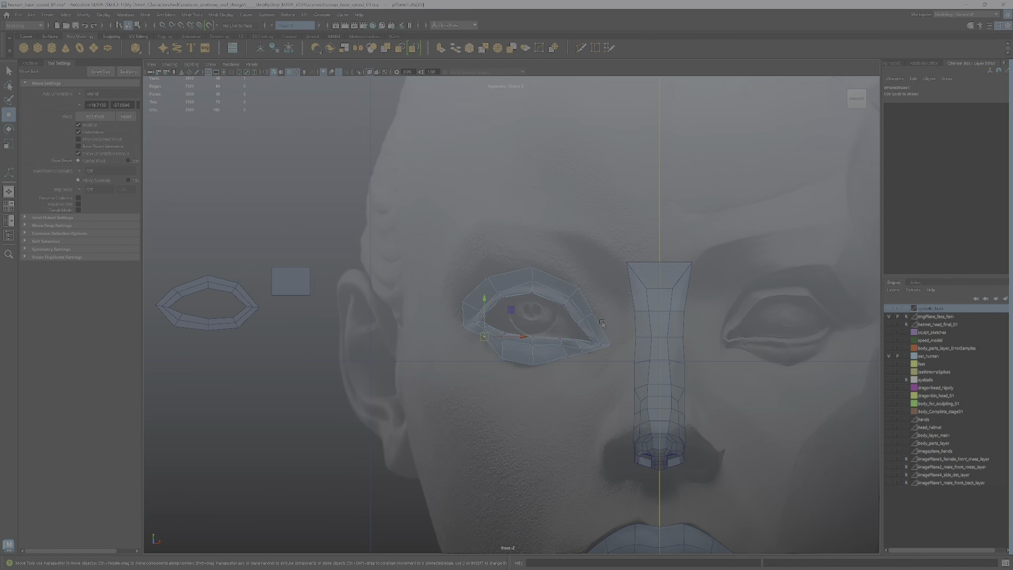
{"action": "key", "text": "space"}
{"action": "key", "text": "space"}
{"action": "scroll", "coordinate": [499, 354], "scroll_direction": "down", "scroll_amount": 5}
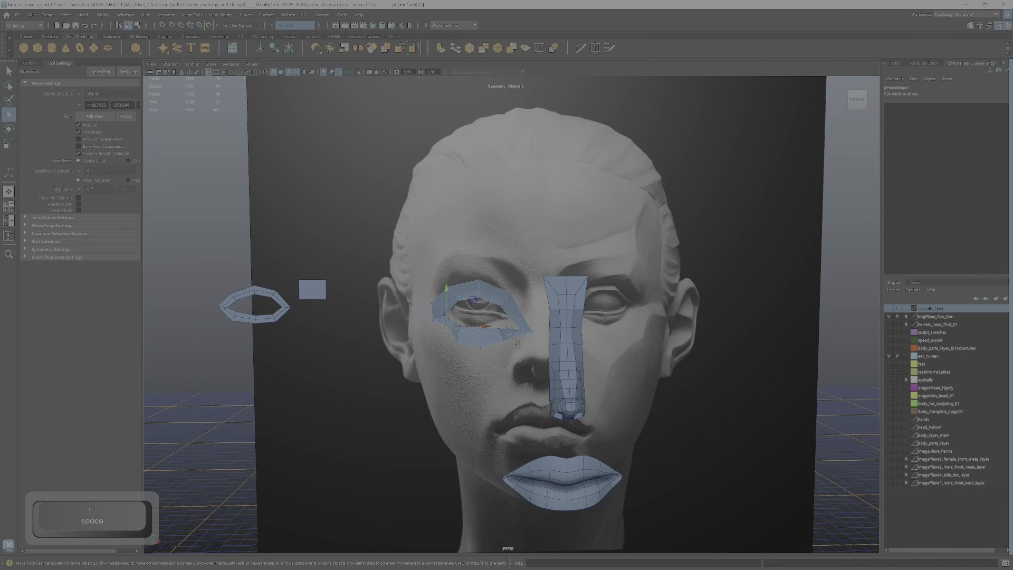
{"action": "left_click_drag", "start_coordinate": [519, 348], "coordinate": [599, 353], "text": "alt"}
{"action": "left_click", "coordinate": [890, 310]}
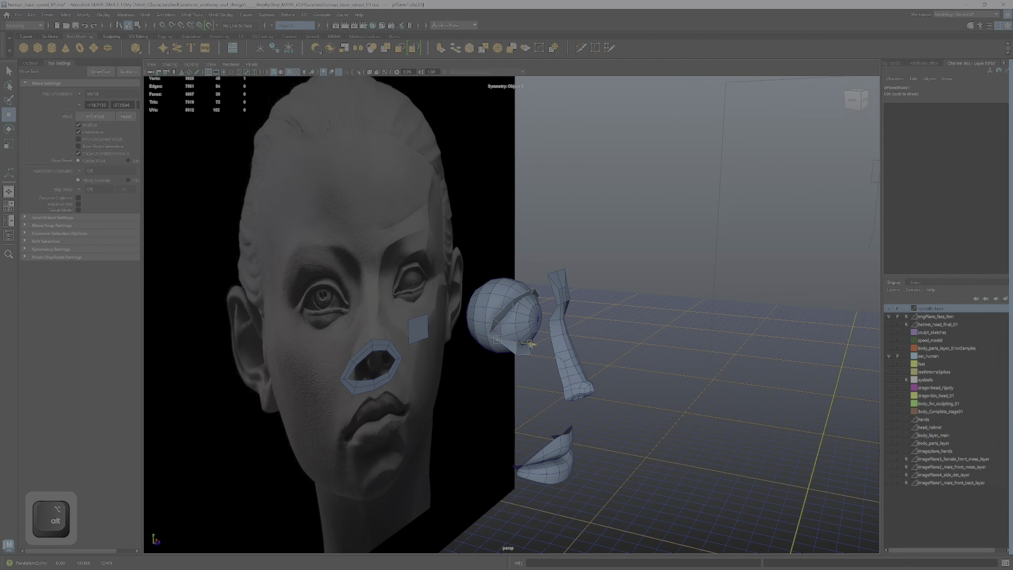
{"action": "key", "text": "ctrl+z"}
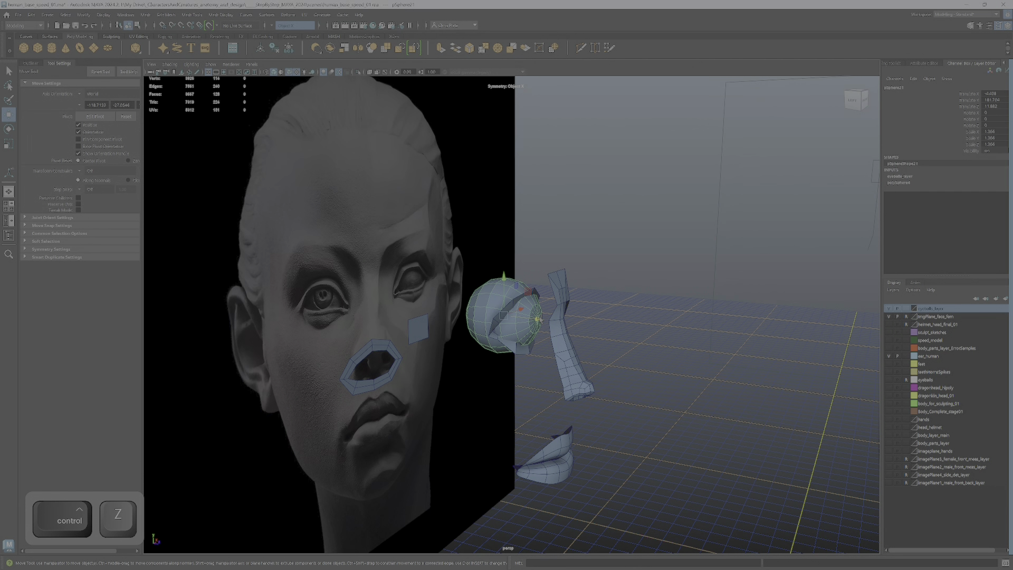
{"action": "left_click_drag", "start_coordinate": [538, 319], "coordinate": [430, 330]}
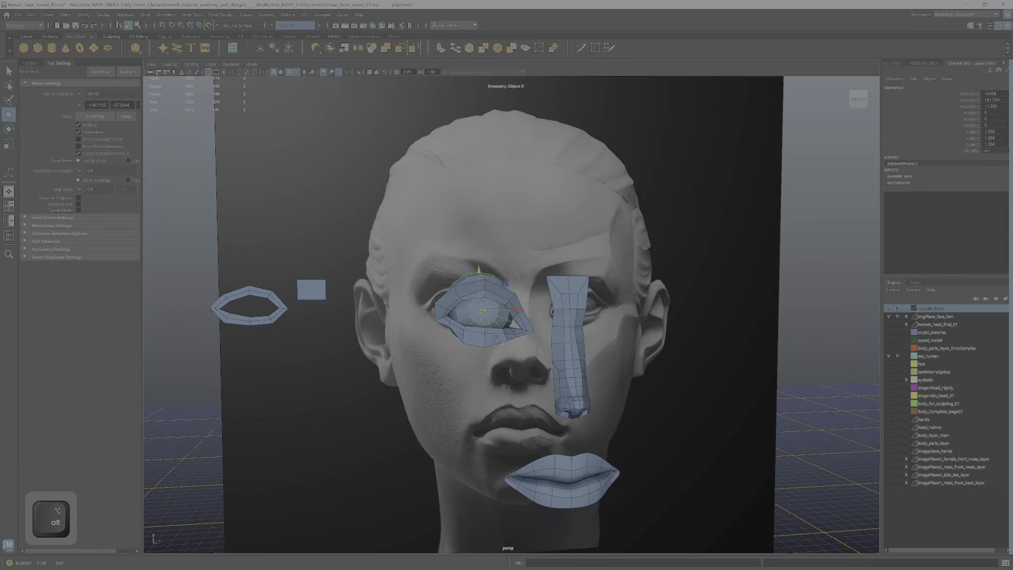
{"action": "right_click_drag", "start_coordinate": [430, 330], "coordinate": [498, 333], "text": "alt"}
{"action": "left_click_drag", "start_coordinate": [498, 334], "coordinate": [430, 322], "text": "alt"}
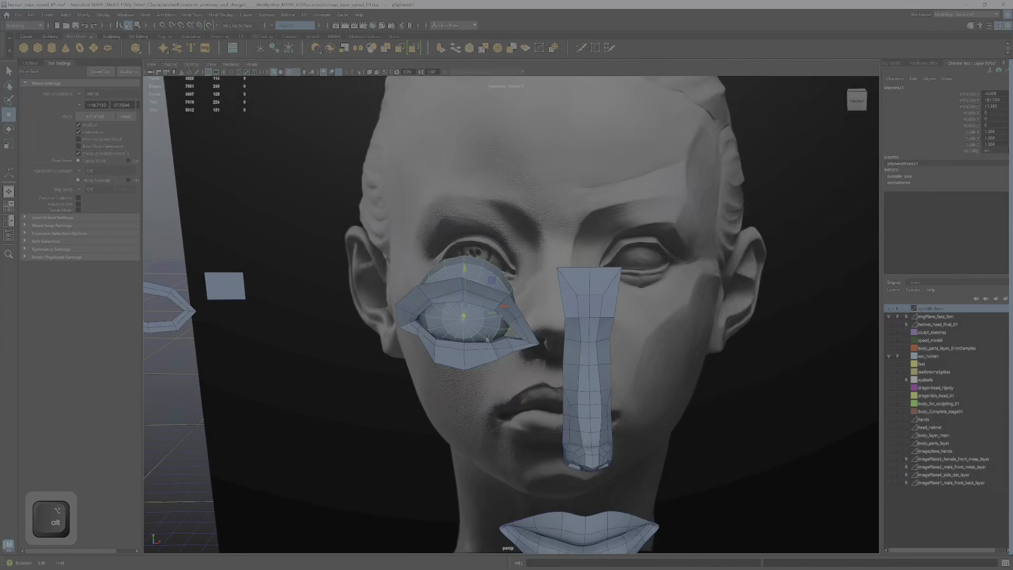
{"action": "right_click_drag", "start_coordinate": [430, 322], "coordinate": [491, 295], "text": "alt"}
{"action": "left_click_drag", "start_coordinate": [491, 295], "coordinate": [570, 269], "text": "alt"}
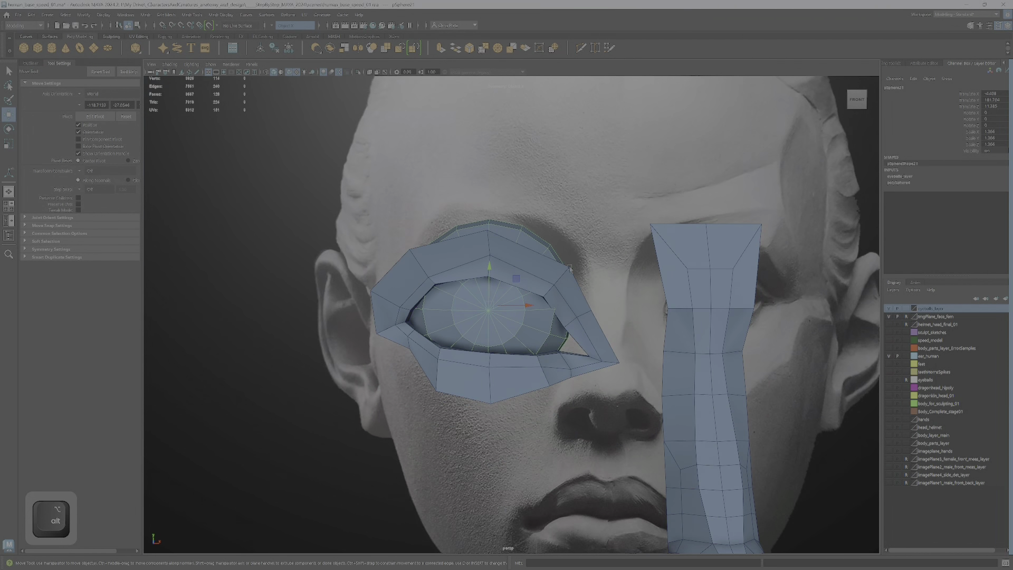
In the front view, select an edge on the eyeball's innermost ring around the front pole.
{"action": "key", "text": "space"}
{"action": "key", "text": "space"}
{"action": "scroll", "coordinate": [554, 256], "scroll_direction": "up", "scroll_amount": 4}
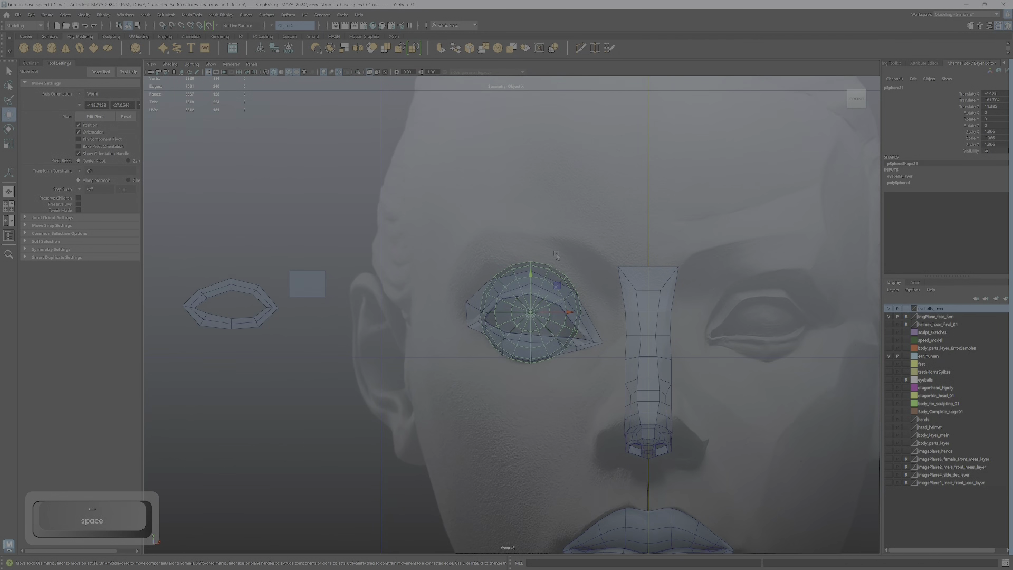
{"action": "scroll", "coordinate": [555, 255], "scroll_direction": "up", "scroll_amount": 3}
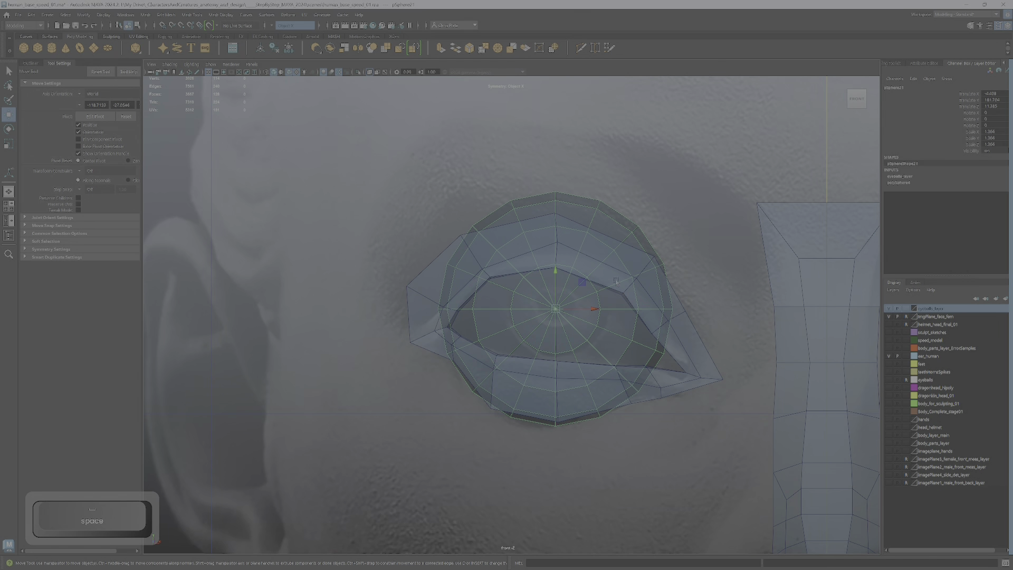
{"action": "right_click_drag", "start_coordinate": [574, 344], "coordinate": [575, 319]}
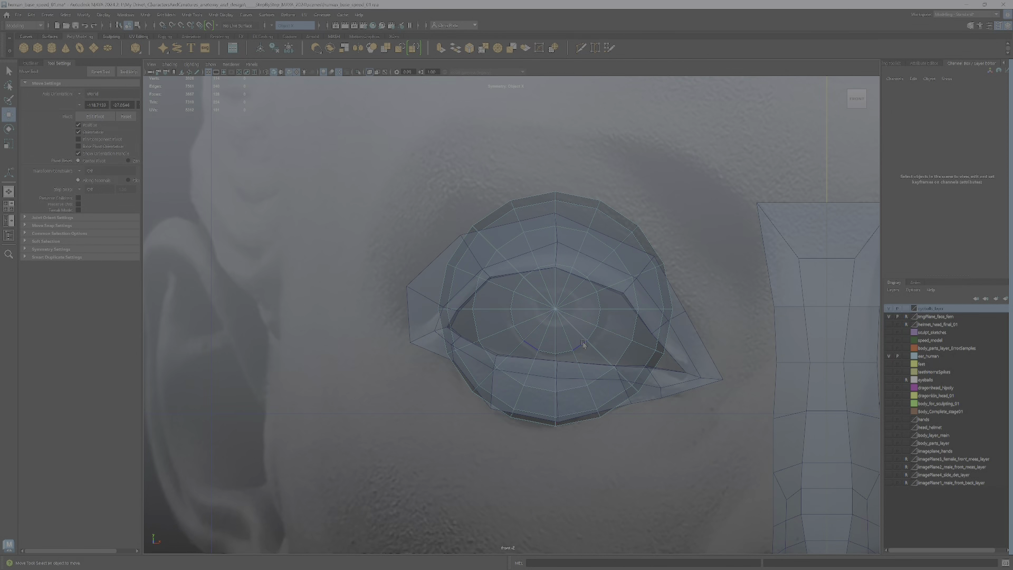
{"action": "left_click", "coordinate": [583, 346]}
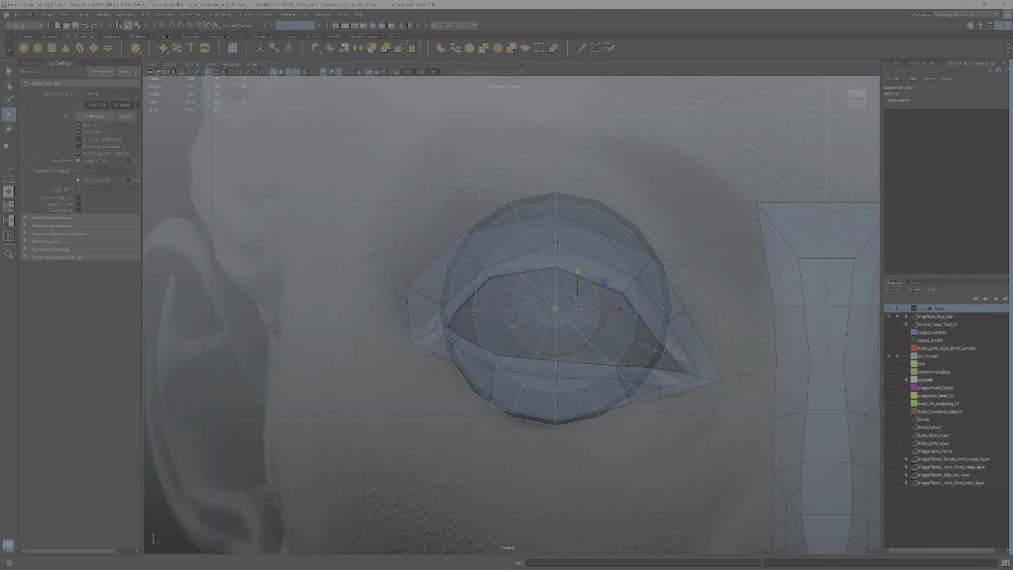
Activate the Slide Edge tool and try to extend the eyeball edge selection to its full edge loop.
{"action": "left_click", "coordinate": [199, 15]}
{"action": "left_click", "coordinate": [209, 135]}
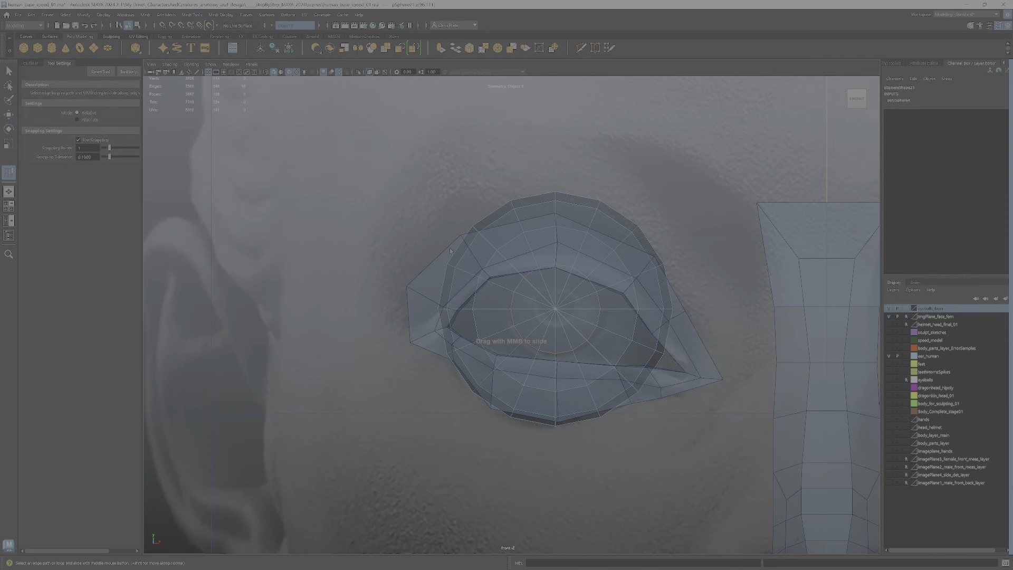
{"action": "right_click", "coordinate": [580, 345], "text": "ctrl"}
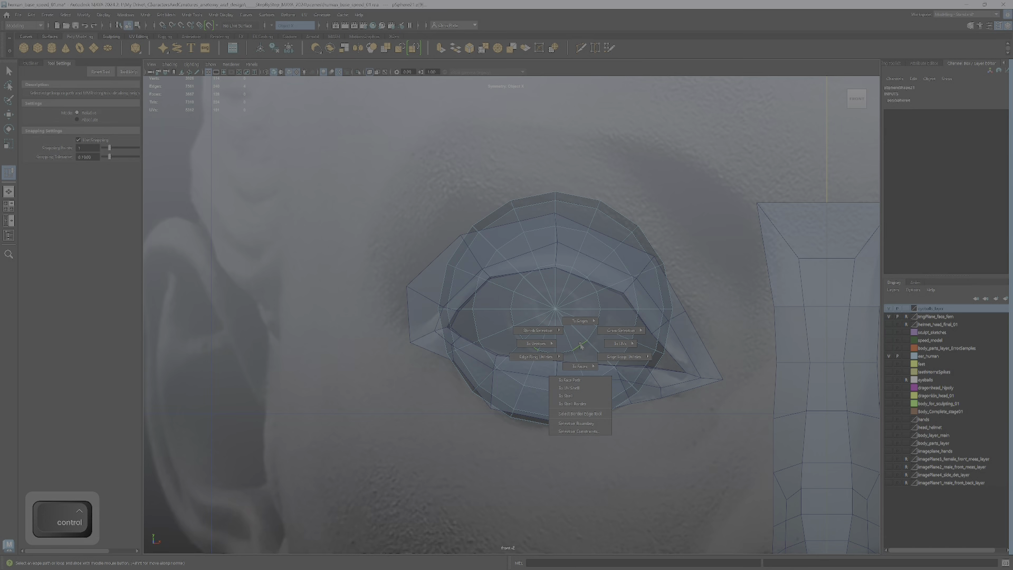
{"action": "mouse_move", "coordinate": [600, 355]}
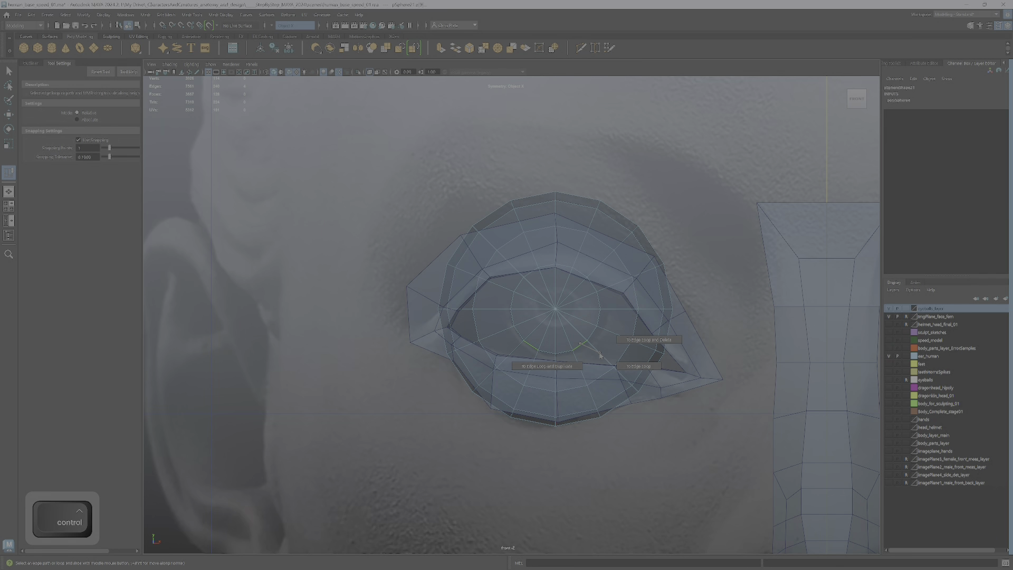
{"action": "left_click", "coordinate": [635, 365]}
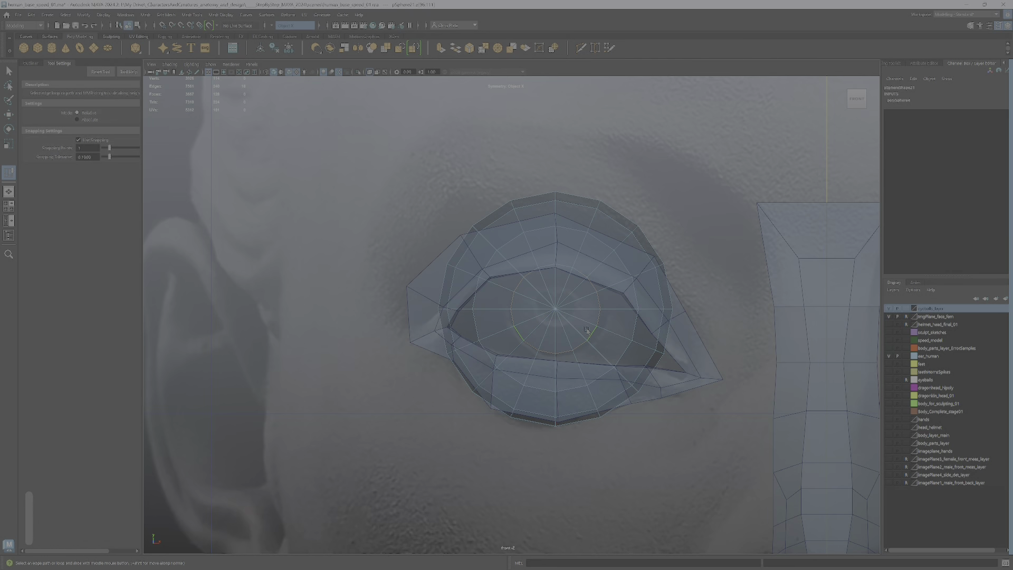
Activate the Scale tool and select the full iris edge loop on the front of the eyeball.
{"action": "key", "text": "r"}
{"action": "left_click_drag", "start_coordinate": [605, 286], "coordinate": [606, 287]}
{"action": "left_click_drag", "start_coordinate": [586, 364], "coordinate": [578, 342], "text": "ctrl+shift"}
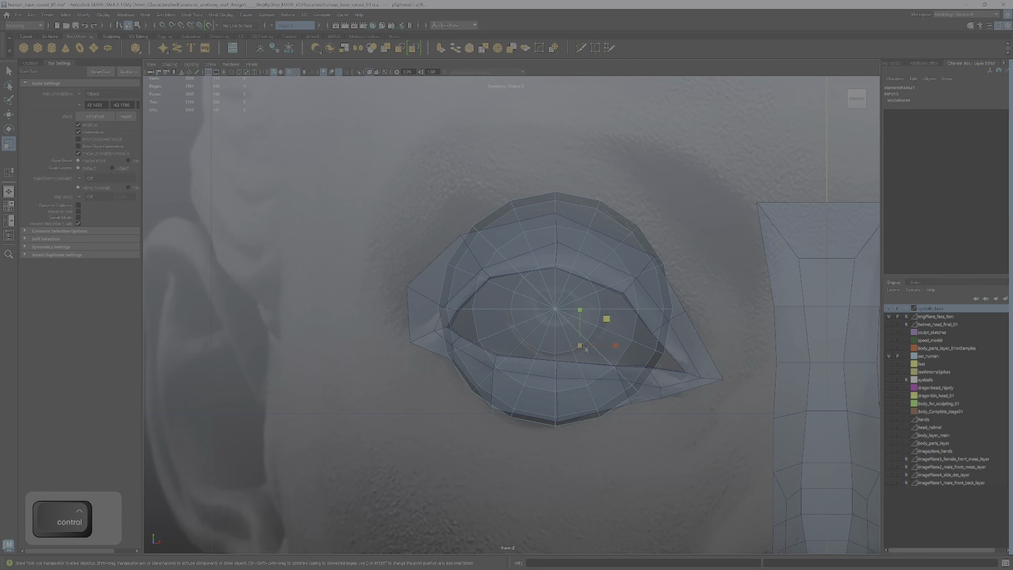
{"action": "right_click_drag", "start_coordinate": [580, 346], "coordinate": [637, 368], "text": "ctrl"}
{"action": "key", "text": "space"}
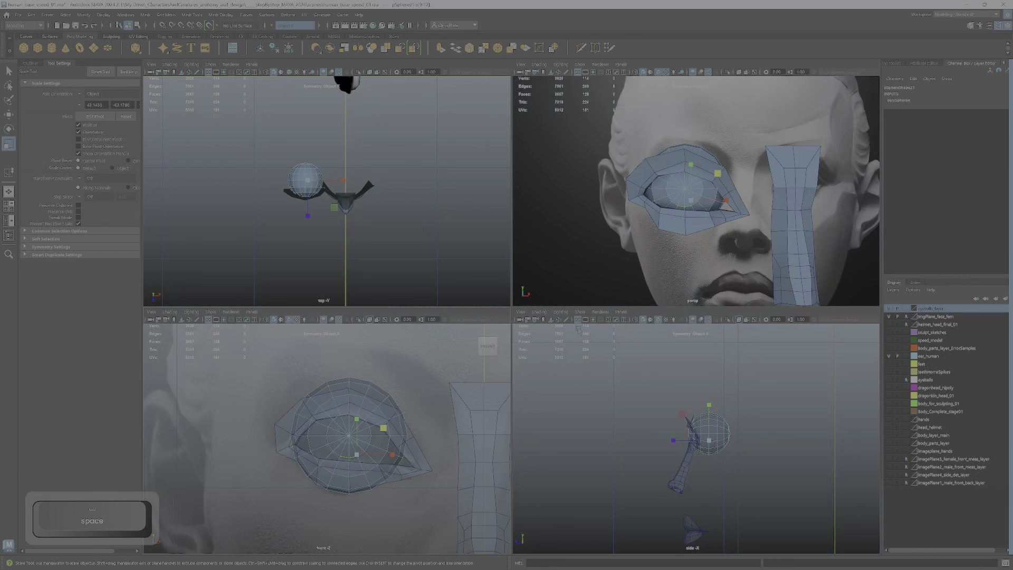
Examine the selected iris loop against the female face reference and the eyelid opening in the front and perspective views.
{"action": "left_click_drag", "start_coordinate": [650, 230], "coordinate": [627, 222], "text": "alt"}
{"action": "scroll", "coordinate": [670, 162], "scroll_direction": "up", "scroll_amount": 5}
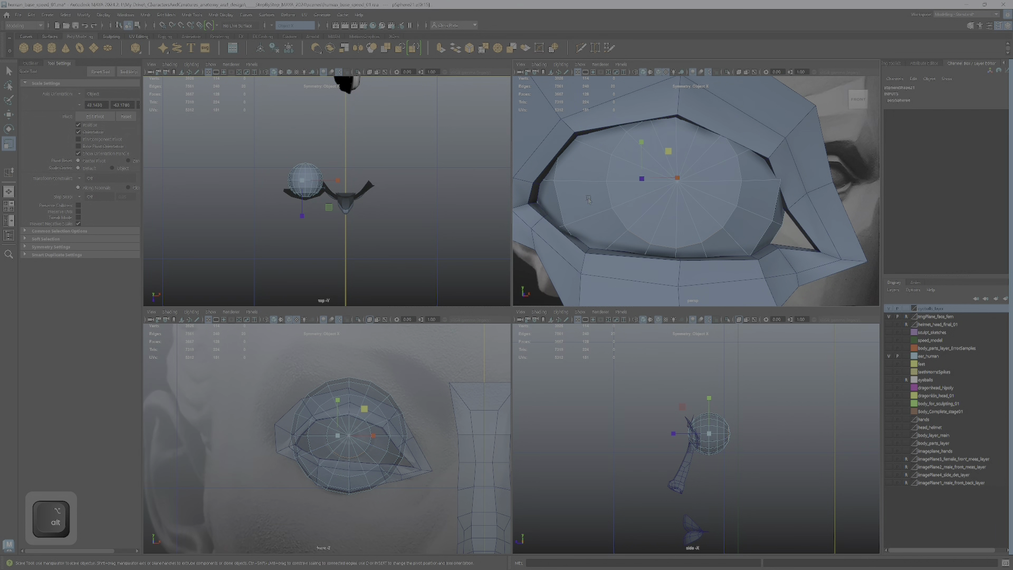
{"action": "scroll", "coordinate": [627, 223], "scroll_direction": "down", "scroll_amount": 5}
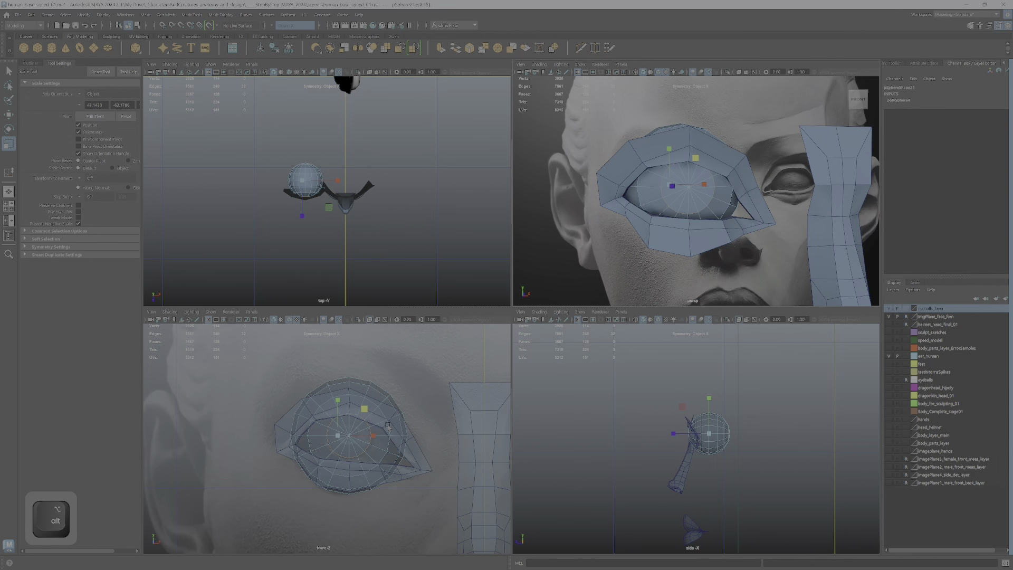
{"action": "scroll", "coordinate": [392, 426], "scroll_direction": "up", "scroll_amount": 4}
{"action": "scroll", "coordinate": [378, 411], "scroll_direction": "up", "scroll_amount": 2}
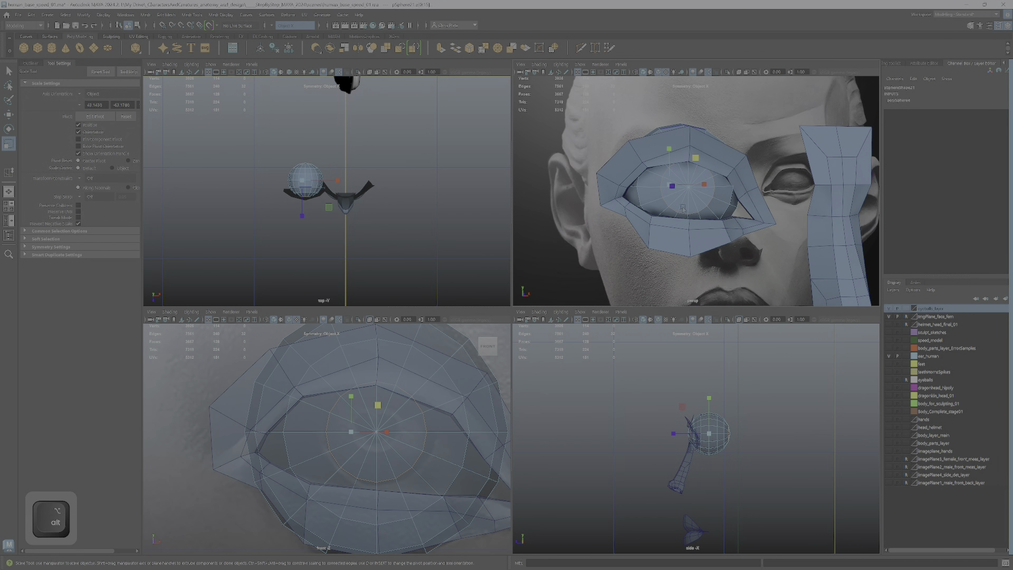
{"action": "left_click_drag", "start_coordinate": [682, 208], "coordinate": [653, 206], "text": "alt"}
{"action": "scroll", "coordinate": [399, 421], "scroll_direction": "down", "scroll_amount": 6}
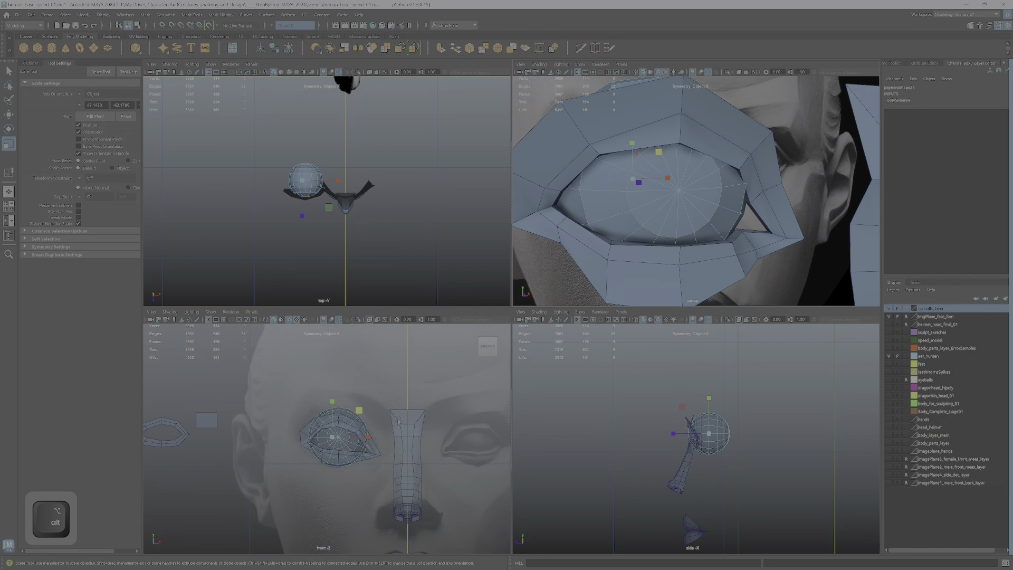
{"action": "right_click_drag", "start_coordinate": [398, 421], "coordinate": [390, 455], "text": "alt"}
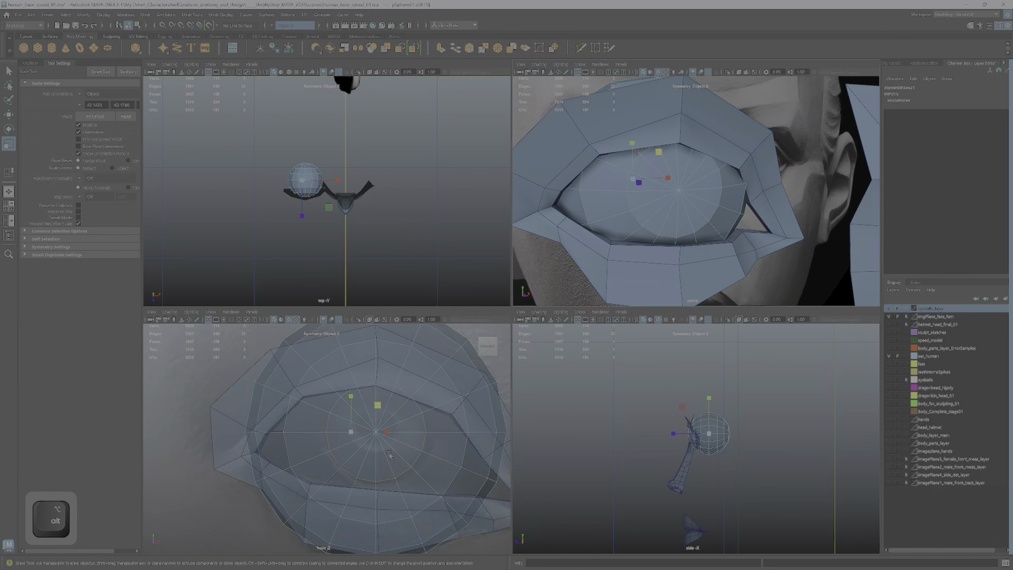
{"action": "scroll", "coordinate": [389, 455], "scroll_direction": "down", "scroll_amount": 6}
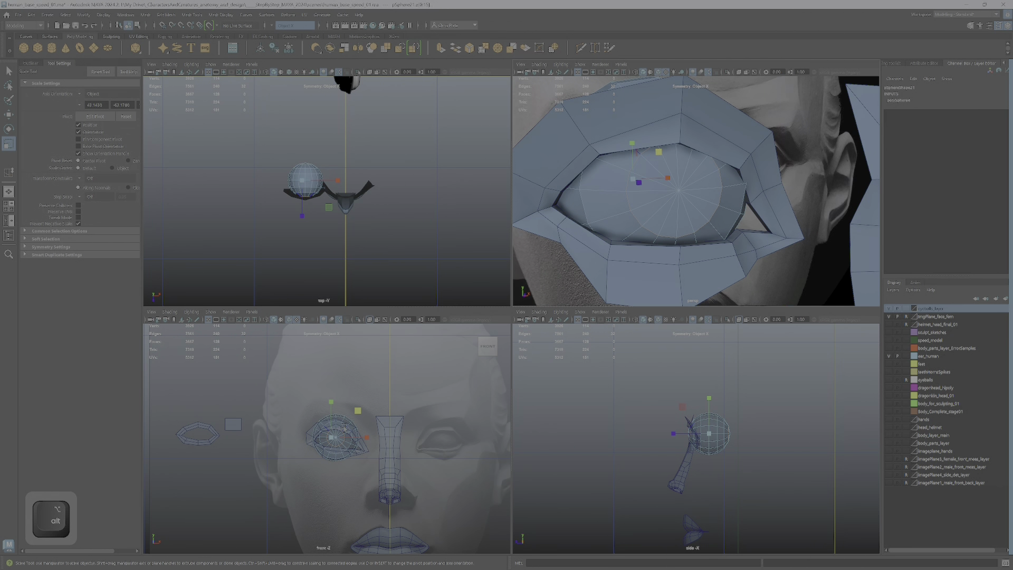
{"action": "scroll", "coordinate": [612, 206], "scroll_direction": "up", "scroll_amount": 3}
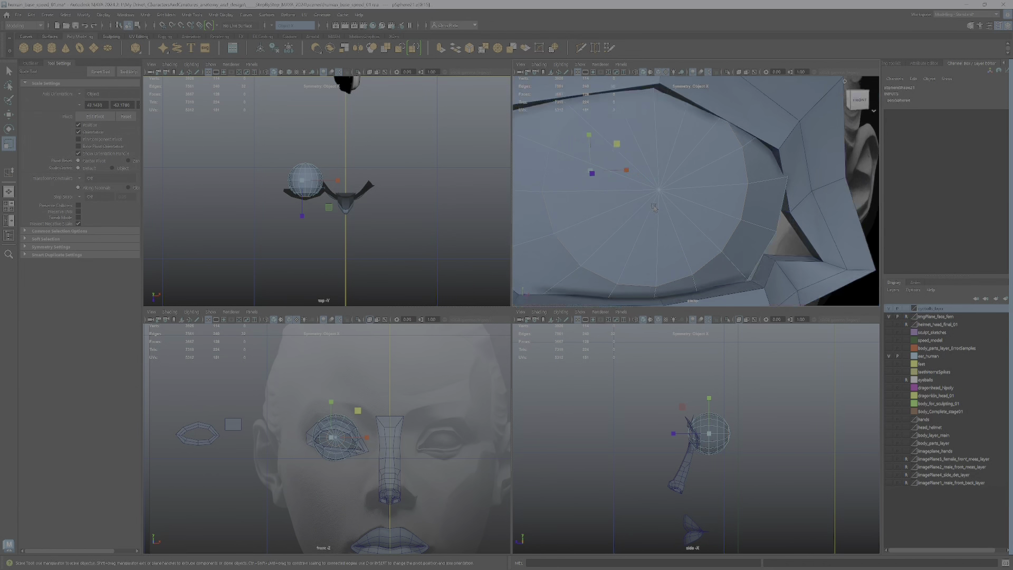
{"action": "scroll", "coordinate": [633, 208], "scroll_direction": "down", "scroll_amount": 2}
{"action": "mouse_move", "coordinate": [627, 203]}
{"action": "left_mouse_down", "text": "alt"}
{"action": "mouse_move", "coordinate": [690, 207]}
{"action": "mouse_move", "coordinate": [627, 207]}
{"action": "left_mouse_up", "text": "alt"}
{"action": "scroll", "coordinate": [690, 207], "scroll_direction": "up", "scroll_amount": 3}
{"action": "key", "text": "f"}
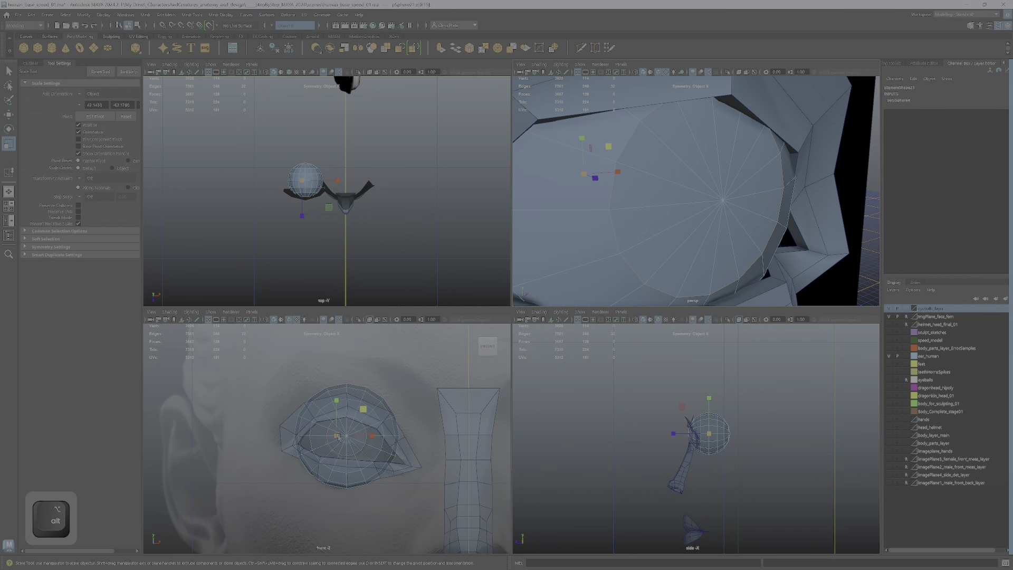
Slide the eyeball's iris edge loop outward with the Slide Edge tool to fit the iris in the reference.
{"action": "left_click", "coordinate": [191, 15]}
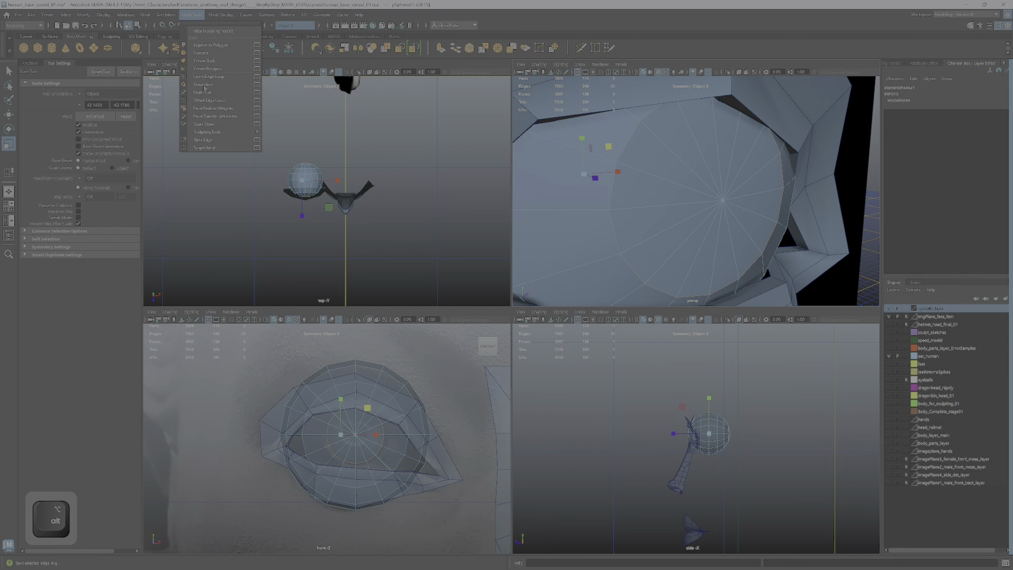
{"action": "left_click", "coordinate": [209, 142]}
{"action": "scroll", "coordinate": [384, 436], "scroll_direction": "up", "scroll_amount": 4}
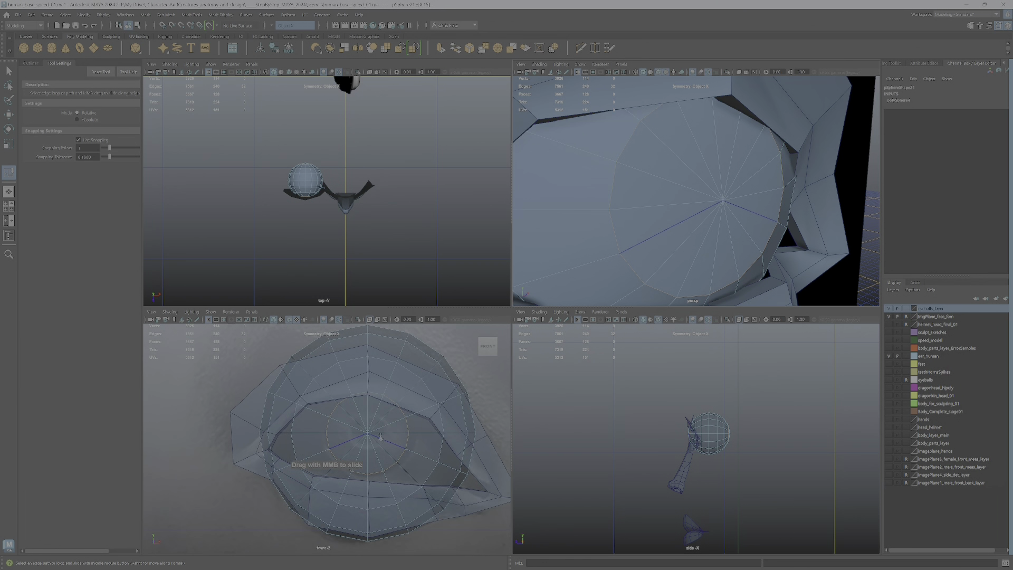
{"action": "left_click", "coordinate": [430, 417]}
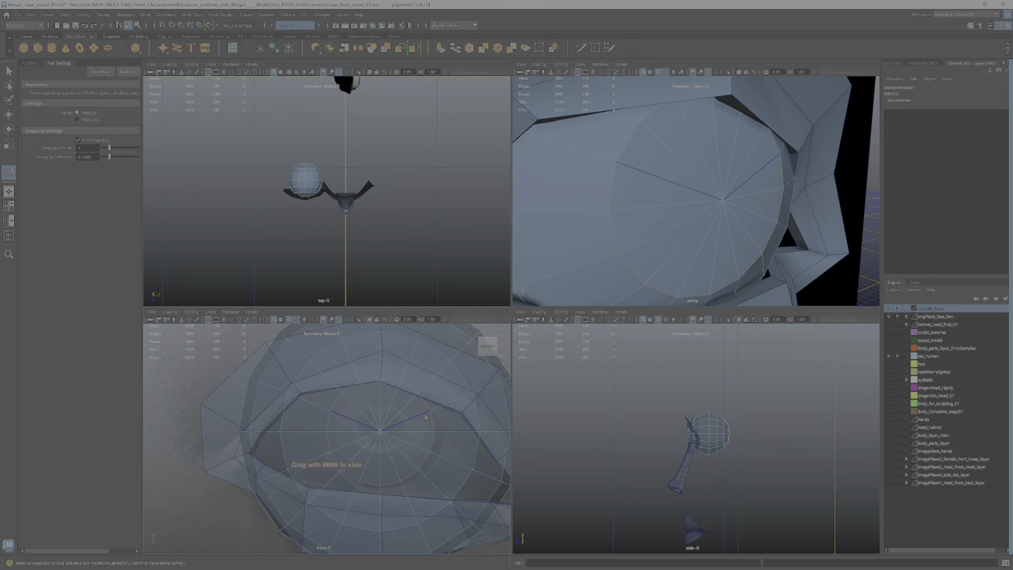
{"action": "left_click", "coordinate": [662, 230]}
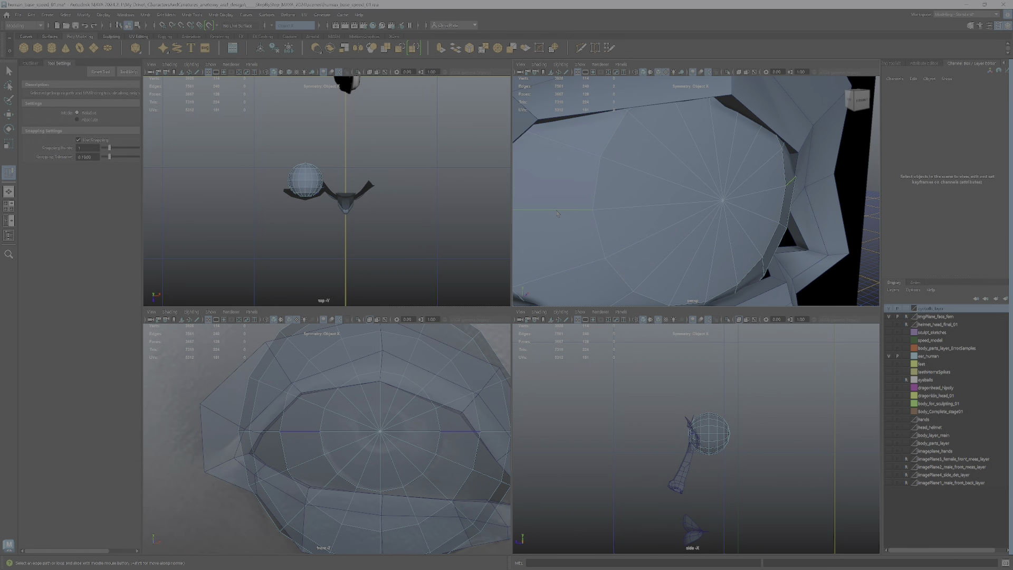
Select the ring of radial edges just outside the iris loop and connect them with a new edge loop.
{"action": "double_click", "coordinate": [559, 273], "text": "ctrl+shift"}
{"action": "scroll", "coordinate": [699, 246], "scroll_direction": "down", "scroll_amount": 8}
{"action": "left_click_drag", "start_coordinate": [699, 246], "coordinate": [679, 223], "text": "alt"}
{"action": "scroll", "coordinate": [712, 182], "scroll_direction": "up", "scroll_amount": 4}
{"action": "left_click_drag", "start_coordinate": [712, 181], "coordinate": [710, 208], "text": "alt"}
{"action": "scroll", "coordinate": [696, 208], "scroll_direction": "down", "scroll_amount": 4}
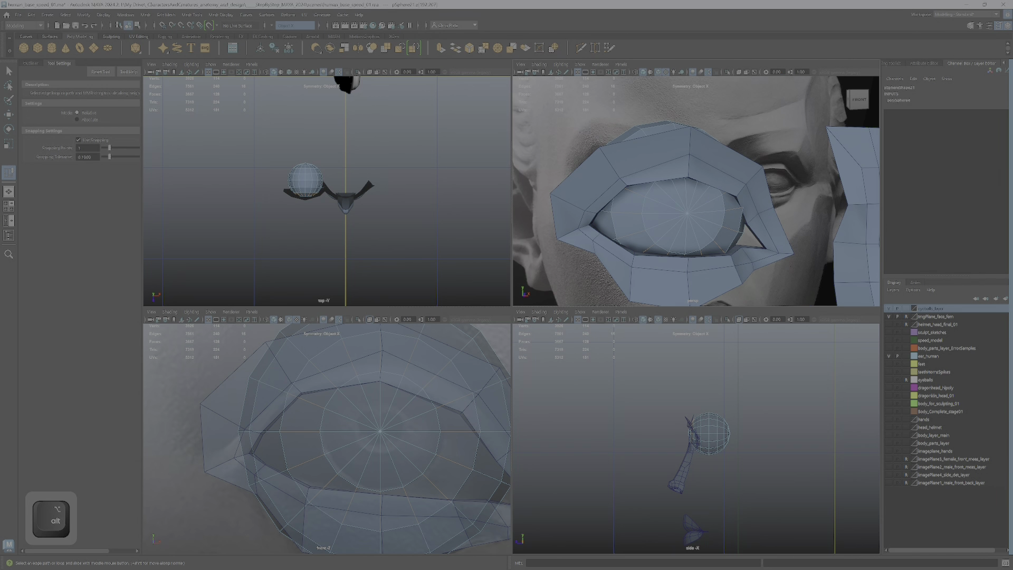
{"action": "left_click", "coordinate": [970, 26]}
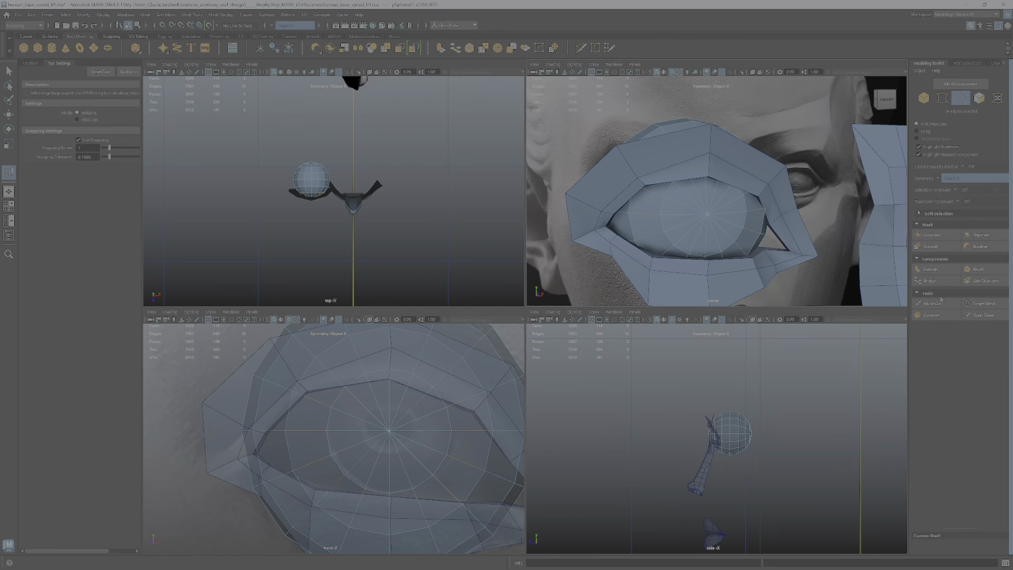
{"action": "left_click", "coordinate": [930, 315]}
{"action": "key", "text": "Return"}
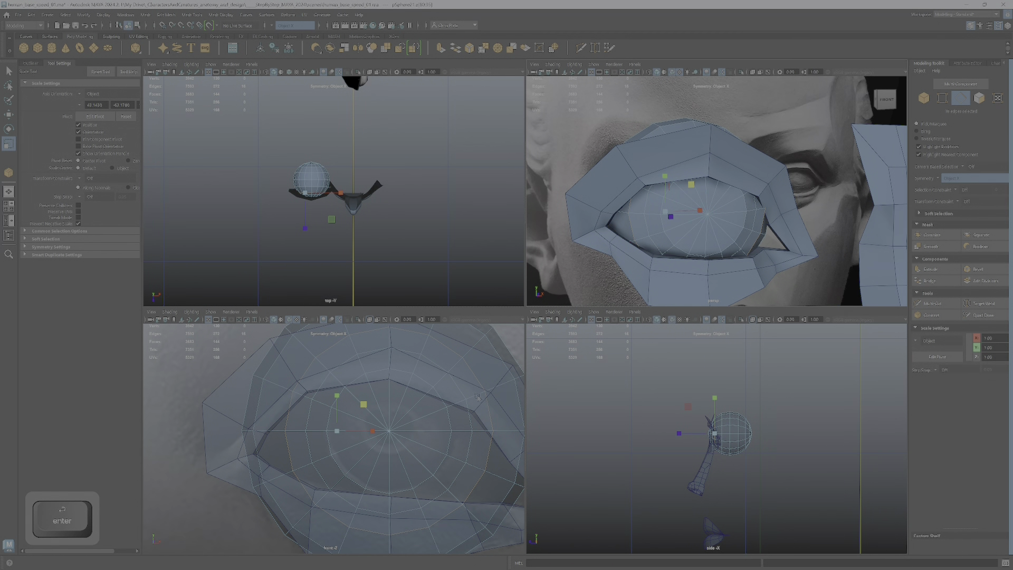
Select the added edge loop outside the iris and adjust its spacing with the Slide Edge tool.
{"action": "left_click", "coordinate": [191, 15]}
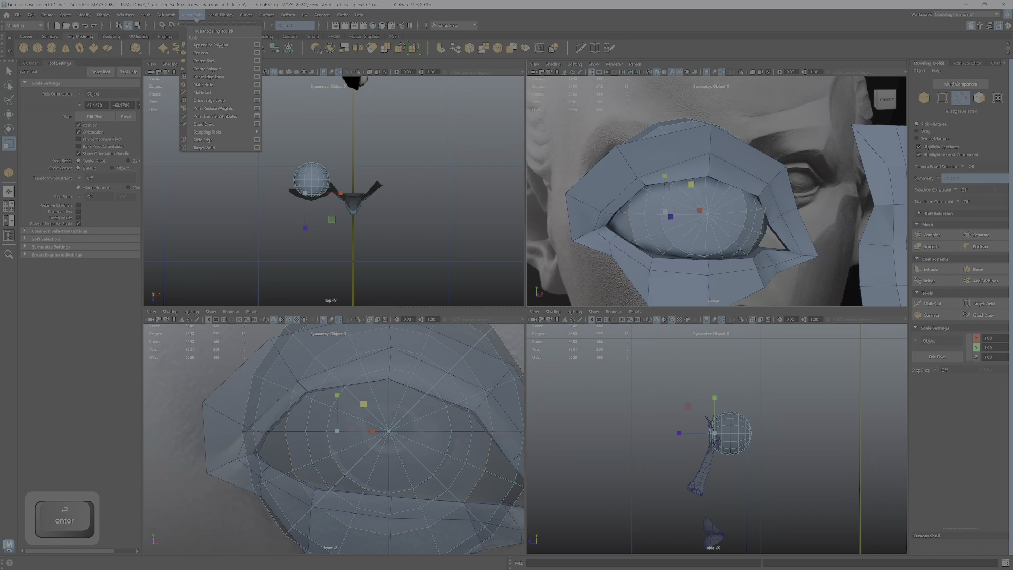
{"action": "left_click", "coordinate": [203, 141]}
{"action": "left_click_drag", "start_coordinate": [659, 240], "coordinate": [702, 261], "text": "alt"}
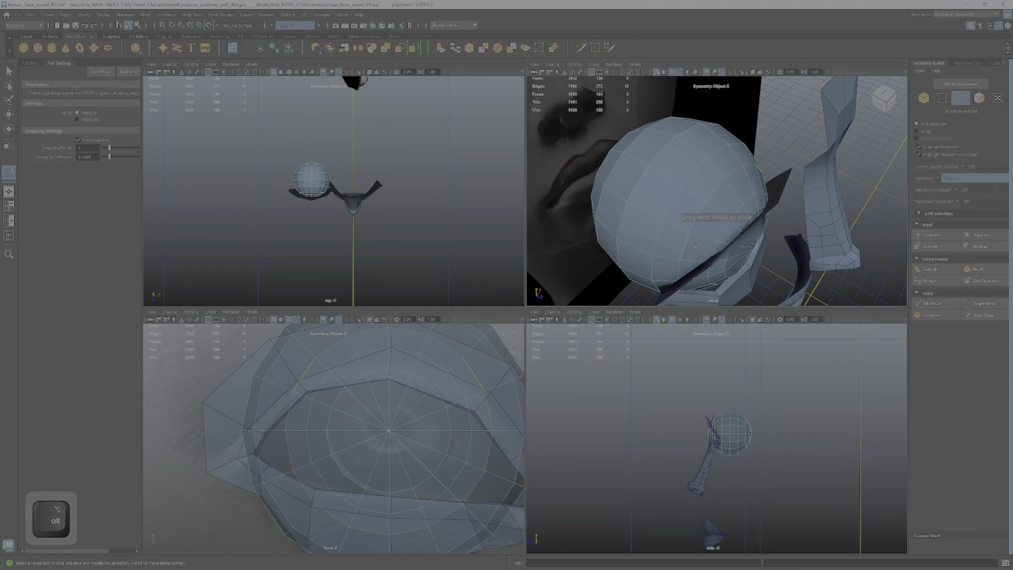
{"action": "left_click", "coordinate": [732, 217]}
{"action": "left_click", "coordinate": [729, 221]}
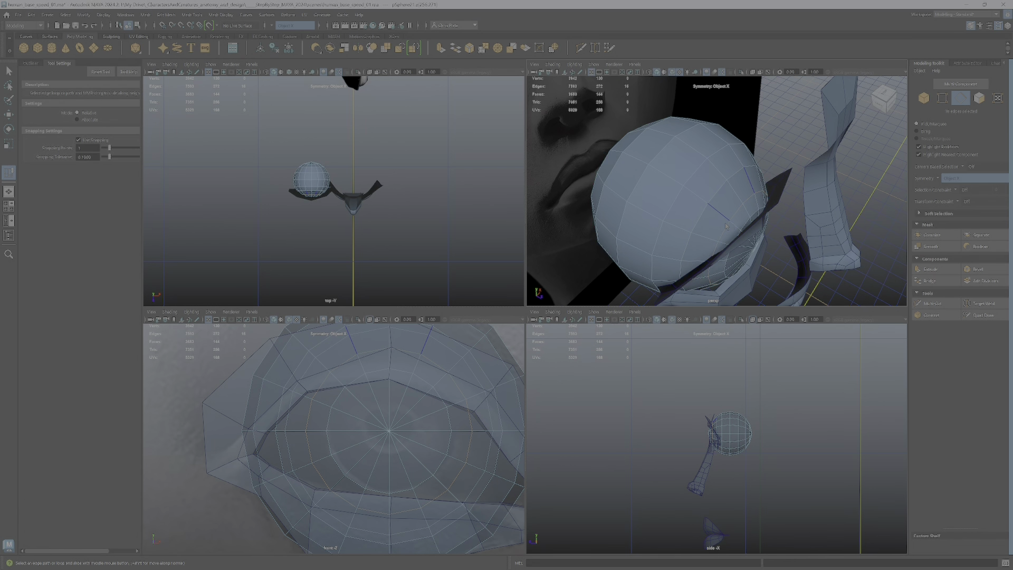
{"action": "left_click", "coordinate": [739, 231]}
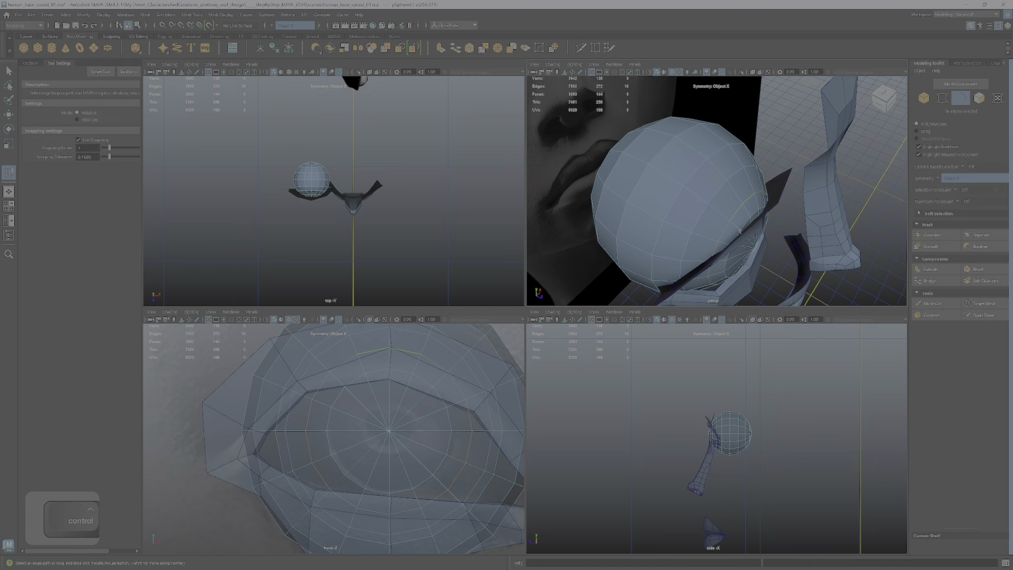
{"action": "left_click_drag", "start_coordinate": [740, 231], "coordinate": [689, 228], "text": "alt"}
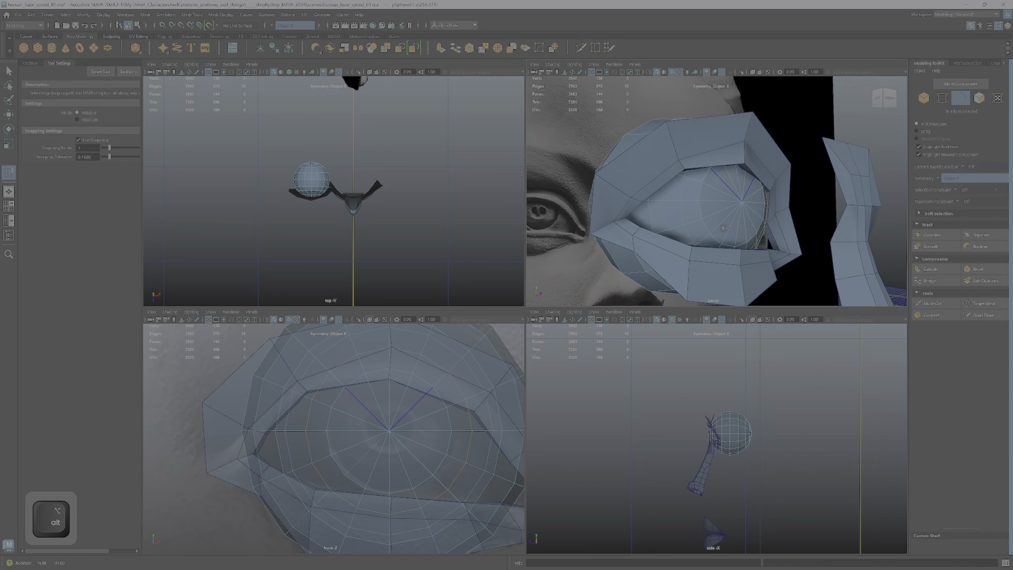
{"action": "double_click", "coordinate": [683, 219]}
{"action": "middle_click_drag", "start_coordinate": [682, 219], "coordinate": [687, 219]}
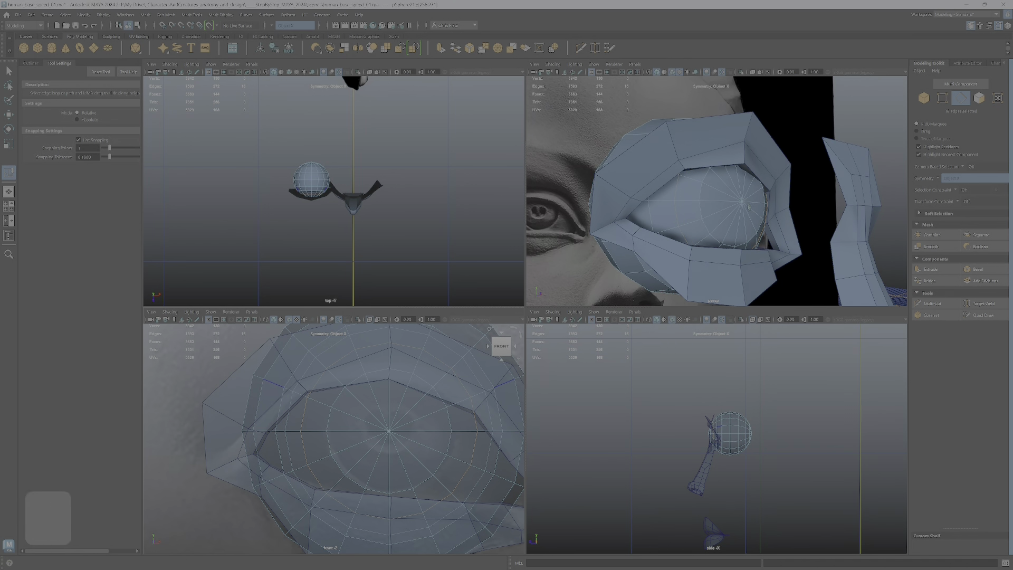
Undo the last edge changes and select the radial edges meeting at the eyeball's front pole.
{"action": "mouse_move", "coordinate": [718, 208]}
{"action": "left_mouse_down", "text": "alt"}
{"action": "mouse_move", "coordinate": [686, 207]}
{"action": "mouse_move", "coordinate": [734, 206]}
{"action": "mouse_move", "coordinate": [700, 211]}
{"action": "left_mouse_up", "text": "alt"}
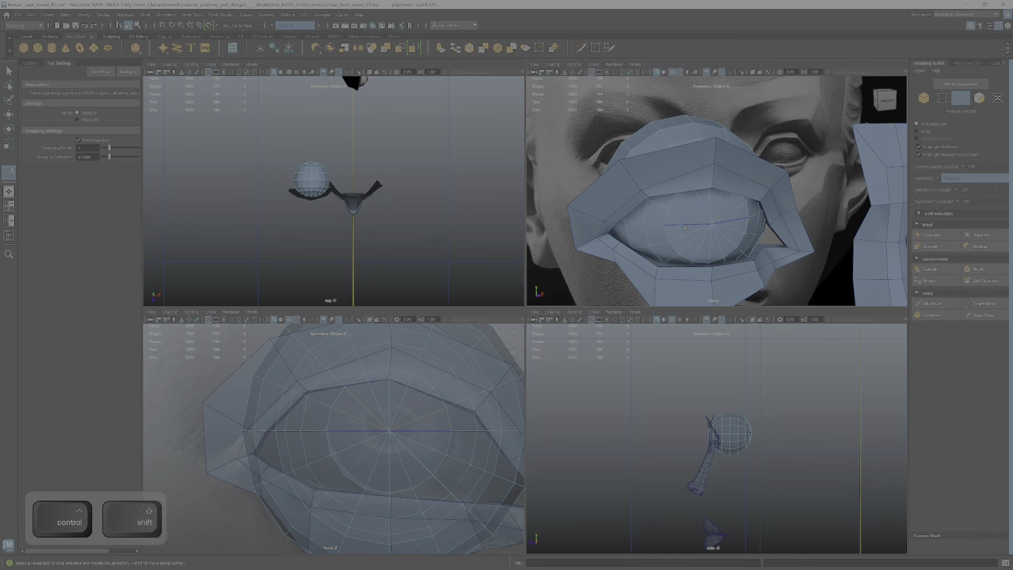
{"action": "left_click", "coordinate": [703, 219], "text": "ctrl+shift"}
{"action": "key", "text": "ctrl+z"}
{"action": "key", "text": "ctrl+z"}
{"action": "key", "text": "ctrl+z"}
{"action": "key", "text": "ctrl+z"}
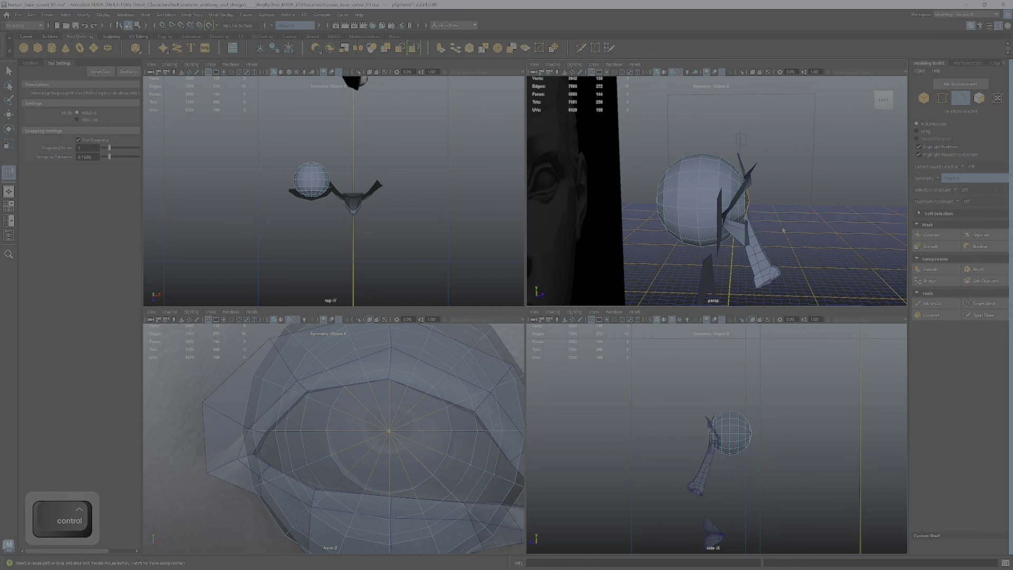
Connect the radial edges around the eyeball's front pole to add an edge loop inside the iris ring.
{"action": "key", "text": "w"}
{"action": "left_click_drag", "start_coordinate": [783, 229], "coordinate": [815, 172], "text": "alt"}
{"action": "scroll", "coordinate": [732, 223], "scroll_direction": "up", "scroll_amount": 8}
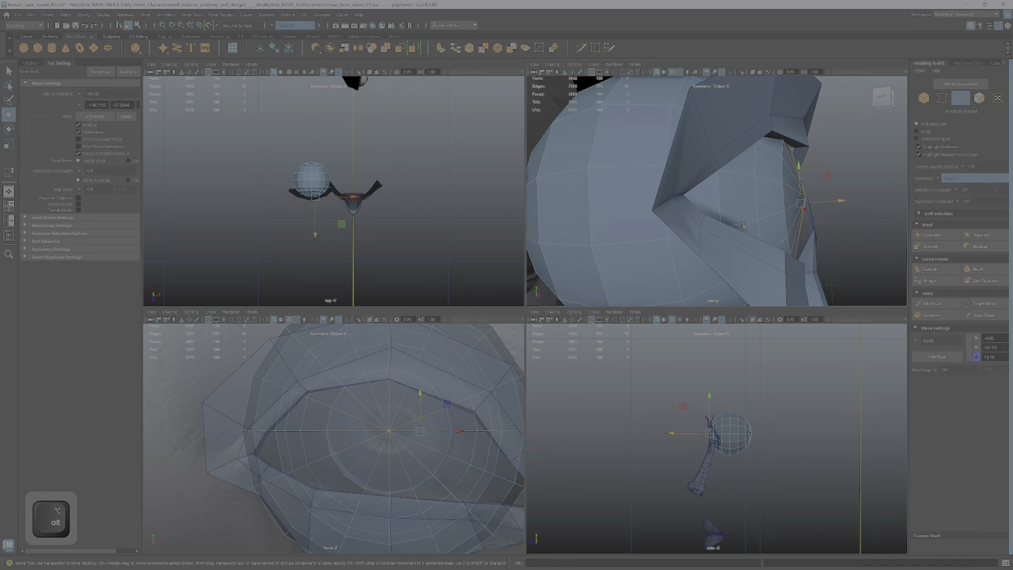
{"action": "left_click_drag", "start_coordinate": [743, 224], "coordinate": [775, 166], "text": "alt"}
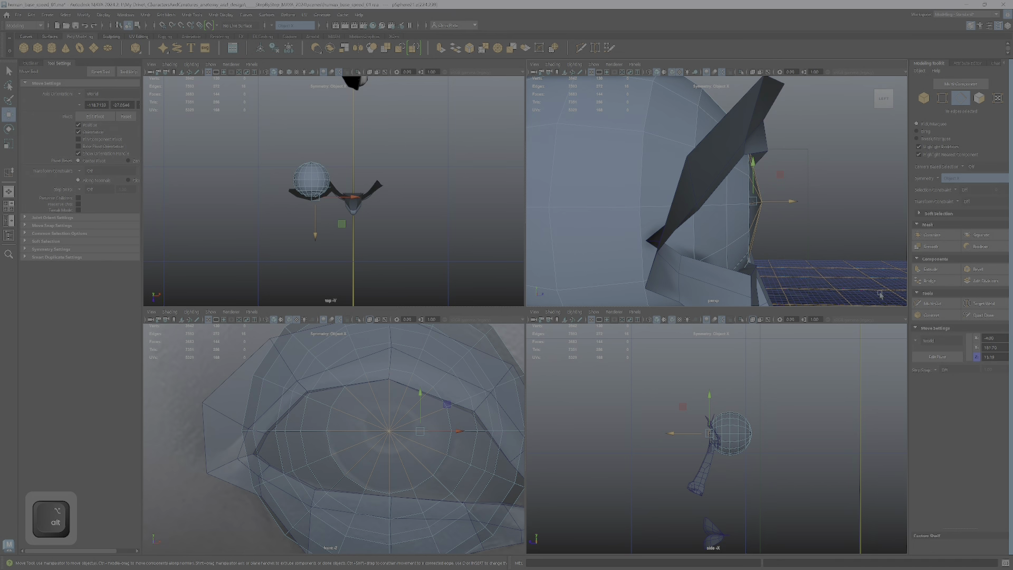
{"action": "left_click", "coordinate": [932, 315]}
{"action": "left_click_drag", "start_coordinate": [734, 221], "coordinate": [640, 234], "text": "alt"}
{"action": "key", "text": "Return"}
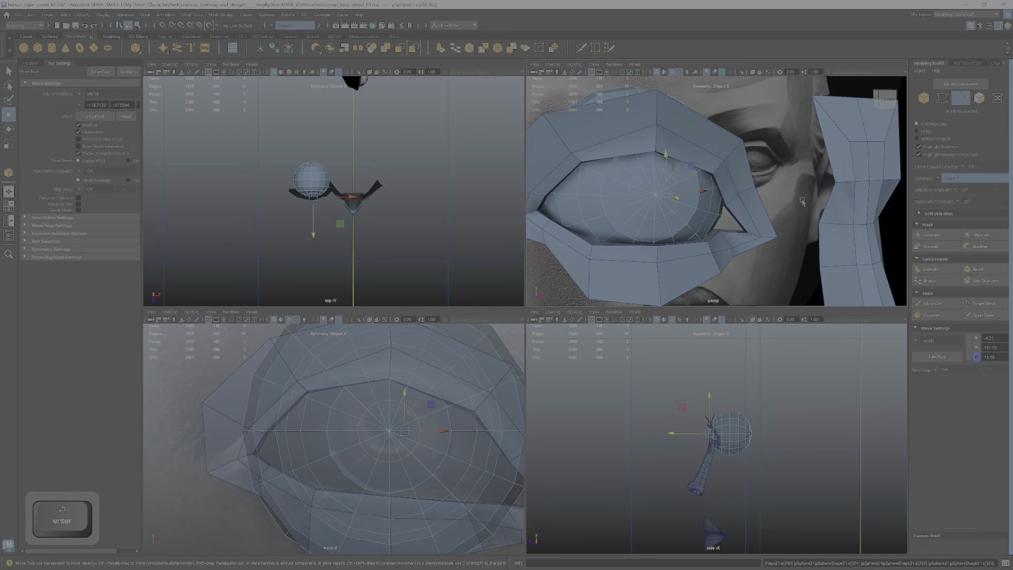
Move the inner iris edge loop slightly forward along Z to round the front of the eyeball.
{"action": "left_click_drag", "start_coordinate": [802, 202], "coordinate": [686, 208], "text": "alt"}
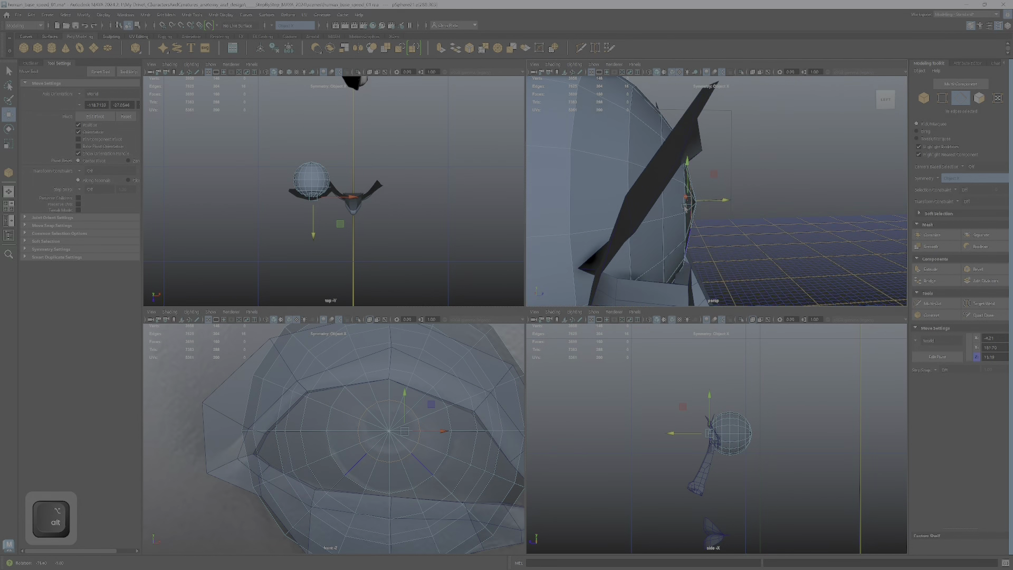
{"action": "right_click_drag", "start_coordinate": [686, 208], "coordinate": [773, 166], "text": "alt"}
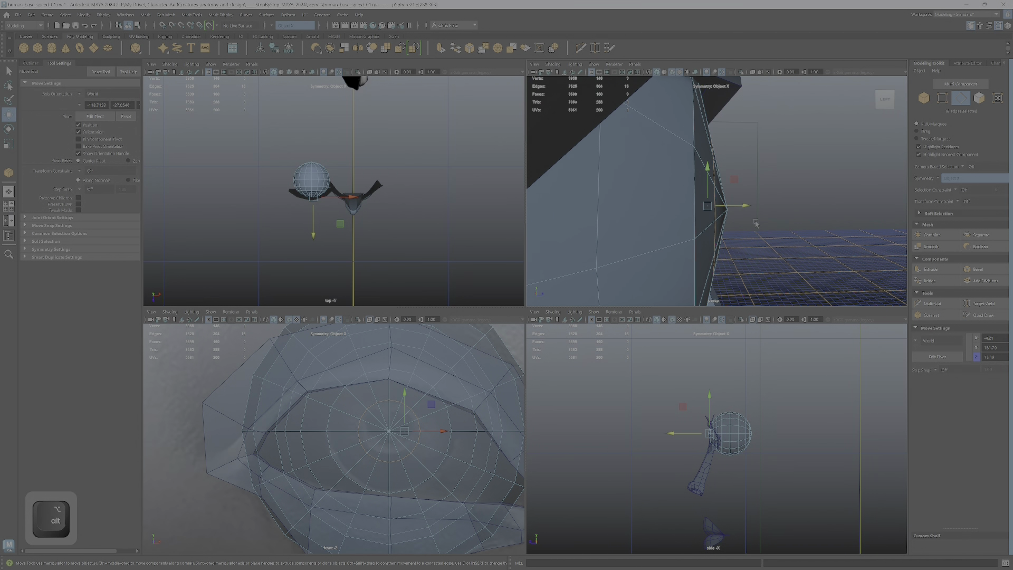
{"action": "left_click_drag", "start_coordinate": [744, 204], "coordinate": [614, 214]}
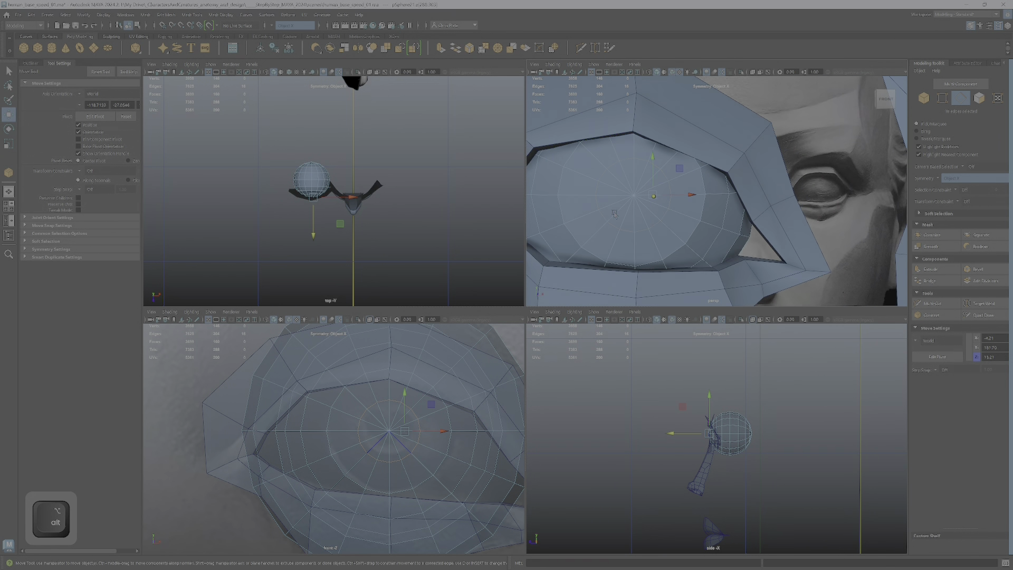
{"action": "right_click", "coordinate": [610, 209]}
{"action": "right_click_drag", "start_coordinate": [641, 197], "coordinate": [608, 206]}
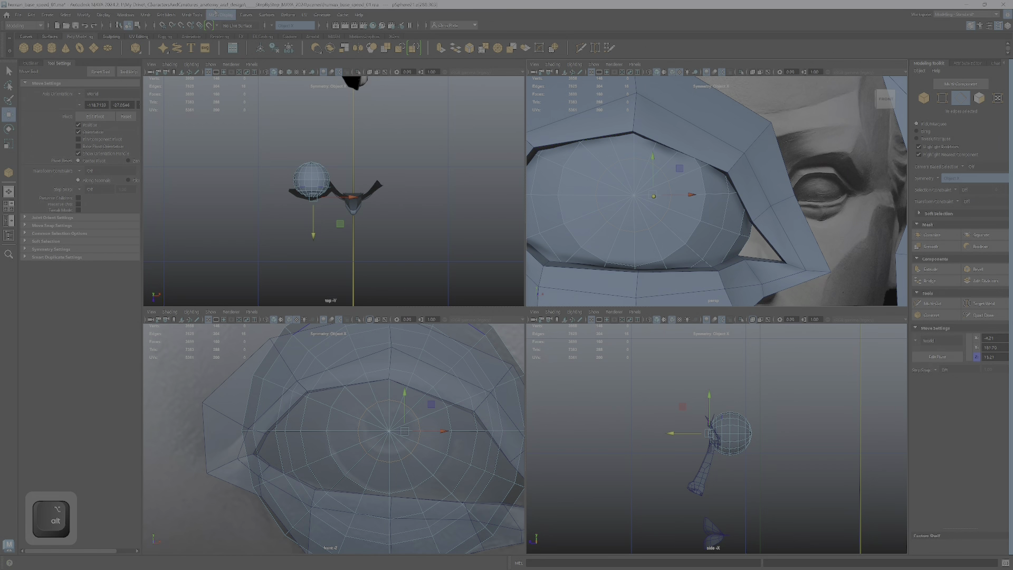
{"action": "left_click", "coordinate": [192, 14]}
{"action": "left_click", "coordinate": [207, 141]}
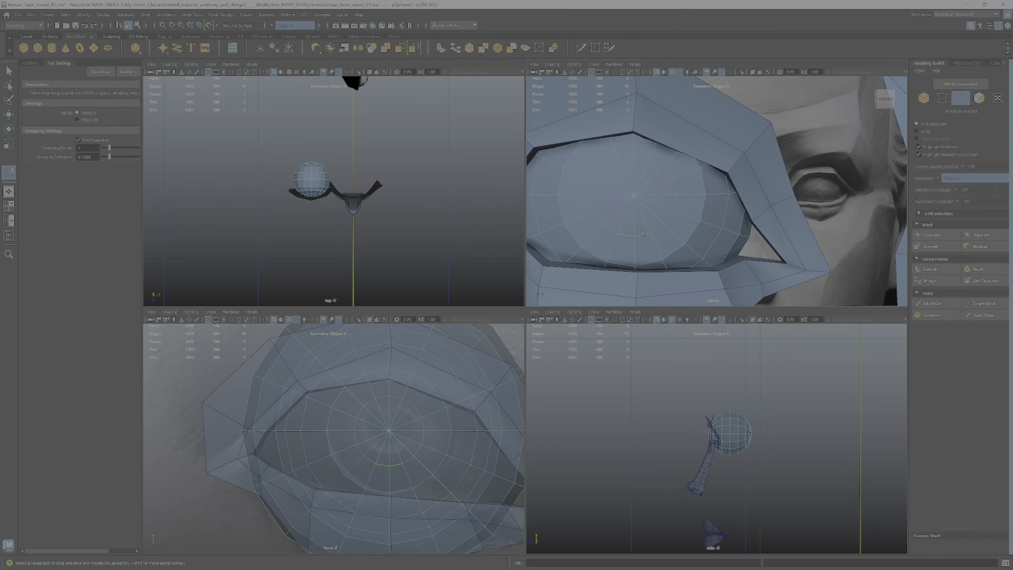
{"action": "key", "text": "q"}
Return the eyeball from edge editing to object mode.
{"action": "left_click_drag", "start_coordinate": [650, 168], "coordinate": [691, 177], "text": "alt"}
{"action": "left_click_drag", "start_coordinate": [670, 271], "coordinate": [688, 215], "text": "alt"}
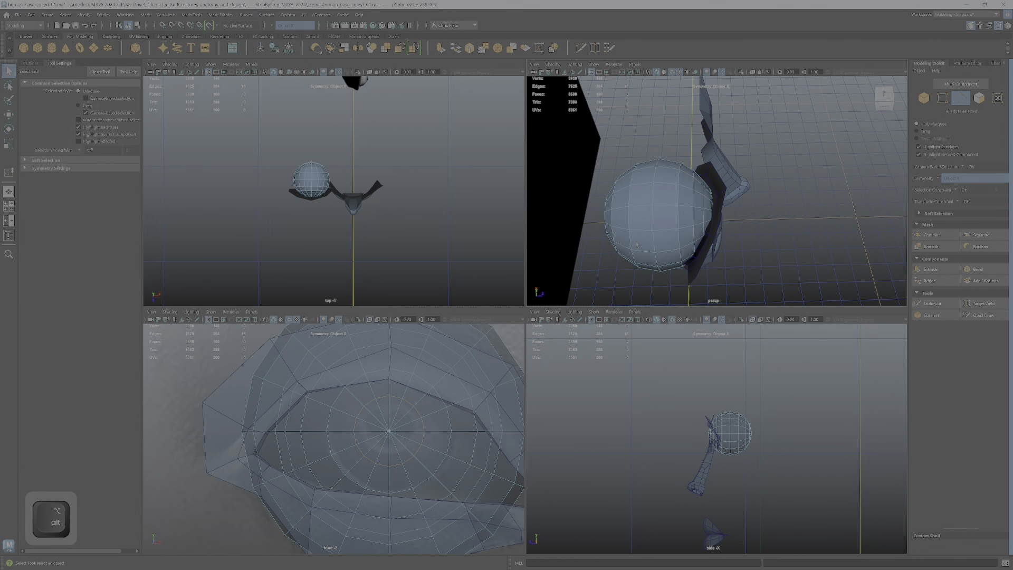
{"action": "left_click_drag", "start_coordinate": [637, 243], "coordinate": [687, 193], "text": "alt"}
{"action": "right_click", "coordinate": [684, 150]}
{"action": "left_click", "coordinate": [710, 138]}
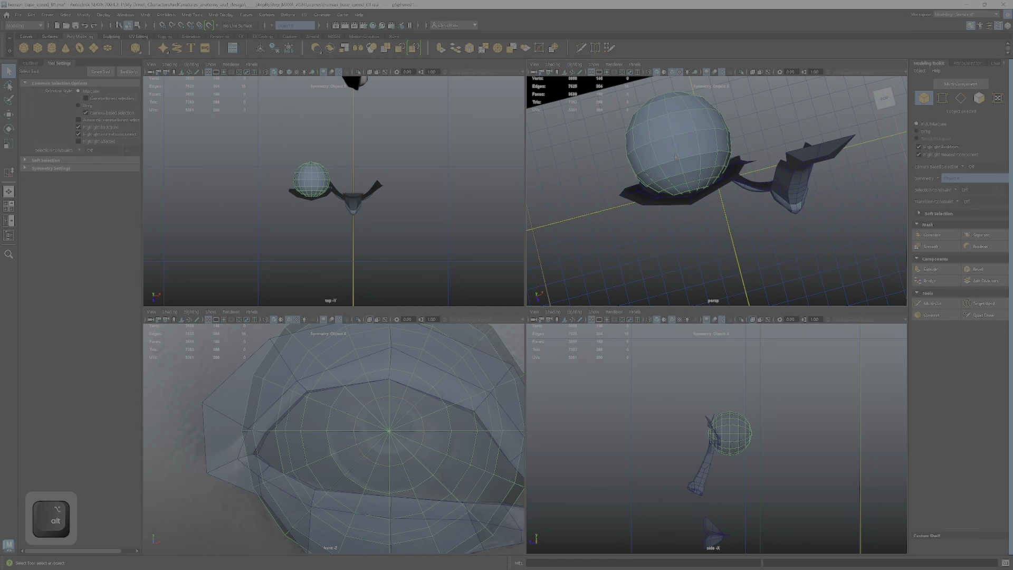
Try rotating the eyeball behind the eyelid mesh and undo the rotations.
{"action": "key", "text": "e"}
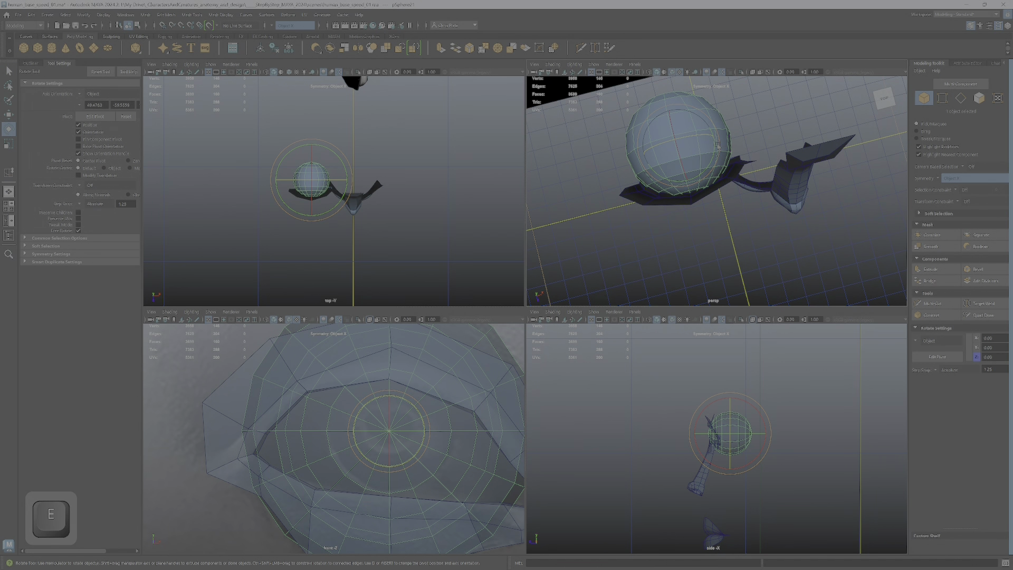
{"action": "left_click_drag", "start_coordinate": [714, 139], "coordinate": [723, 173]}
{"action": "key", "text": "ctrl+z"}
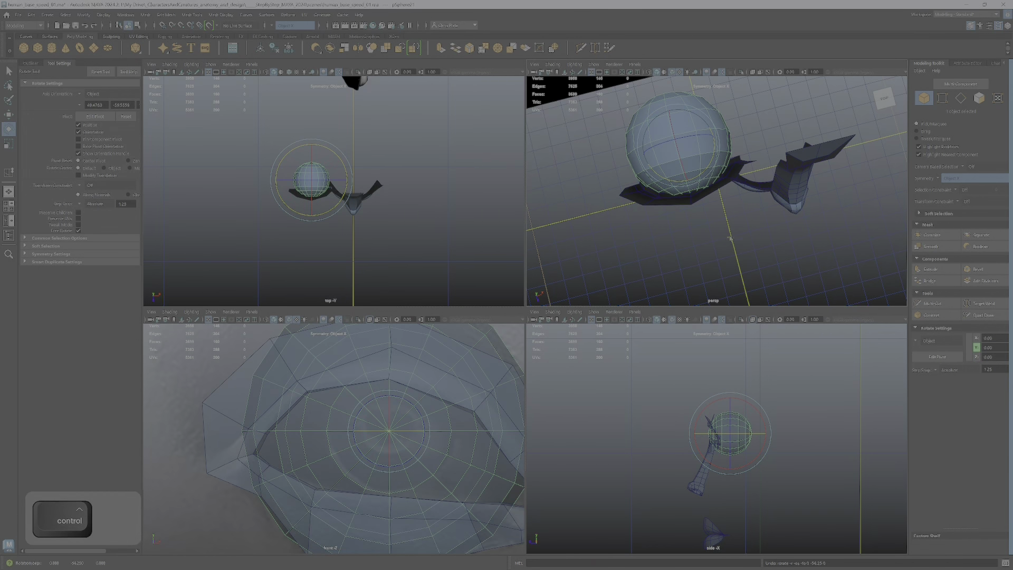
{"action": "left_click_drag", "start_coordinate": [708, 282], "coordinate": [704, 196], "text": "alt"}
{"action": "key", "text": "ctrl+z"}
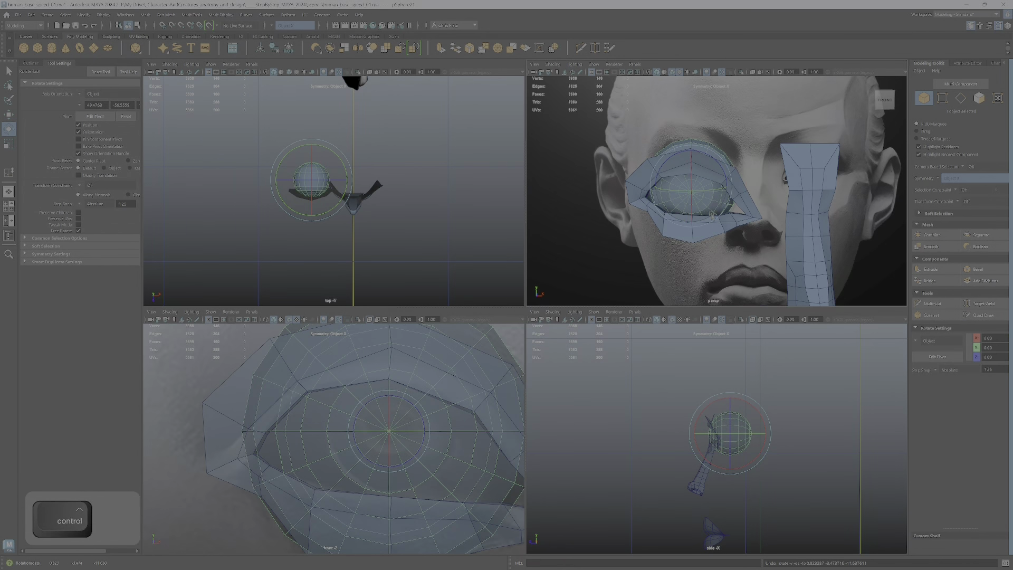
Maximize the perspective view and frame the whole face with the eye, nose and lip meshes.
{"action": "right_click_drag", "start_coordinate": [755, 230], "coordinate": [721, 226], "text": "alt"}
{"action": "key", "text": "space"}
{"action": "mouse_move", "coordinate": [733, 238]}
{"action": "left_mouse_down", "text": "alt"}
{"action": "mouse_move", "coordinate": [732, 263]}
{"action": "mouse_move", "coordinate": [670, 301]}
{"action": "mouse_move", "coordinate": [730, 227]}
{"action": "left_mouse_up", "text": "alt"}
{"action": "left_click_drag", "start_coordinate": [655, 214], "coordinate": [668, 232], "text": "alt"}
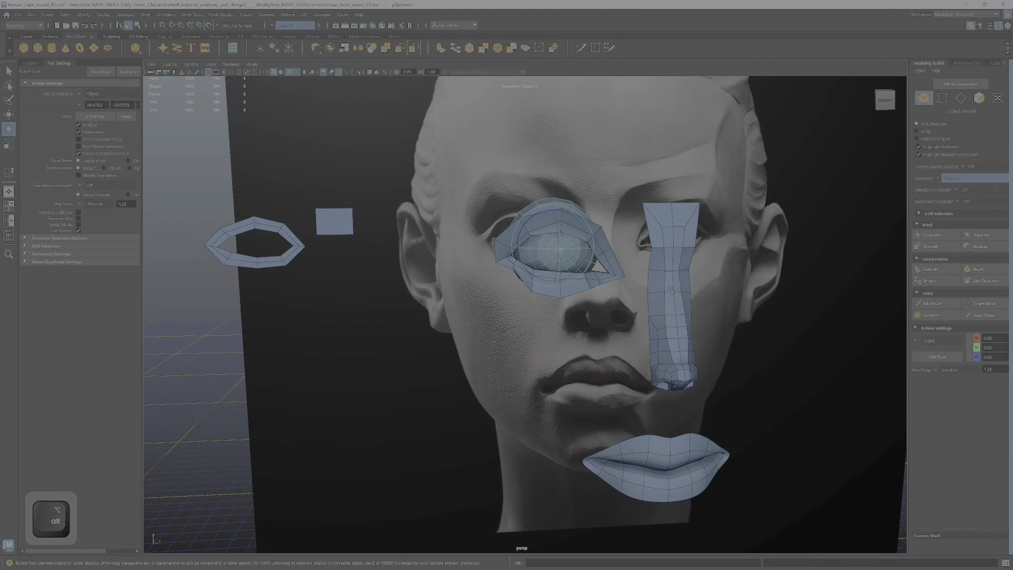
Select the nose mesh and frame it over the face reference in the front view.
{"action": "left_click", "coordinate": [670, 290]}
{"action": "key", "text": "space"}
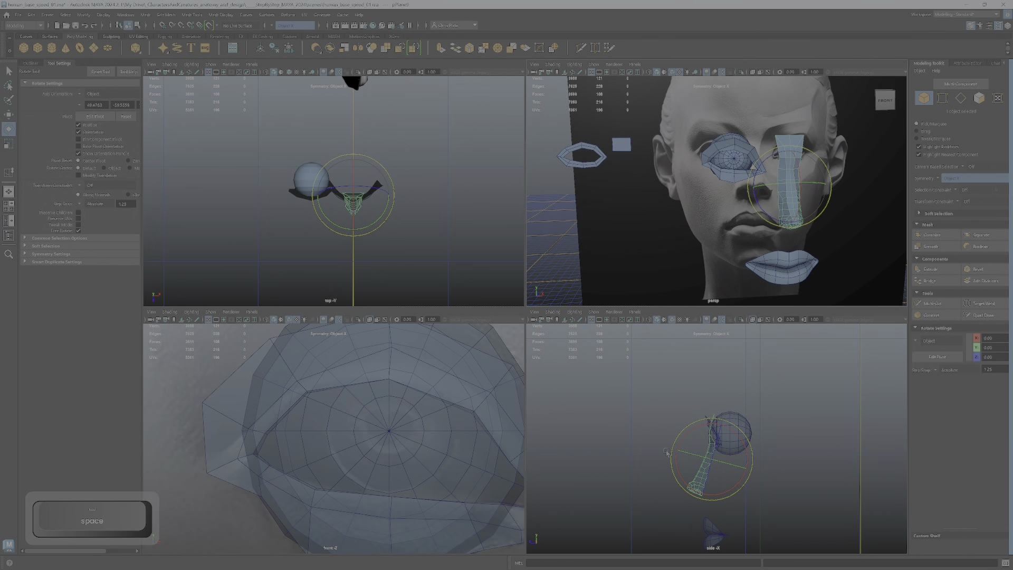
{"action": "key", "text": "space"}
{"action": "scroll", "coordinate": [453, 439], "scroll_direction": "down", "scroll_amount": 9}
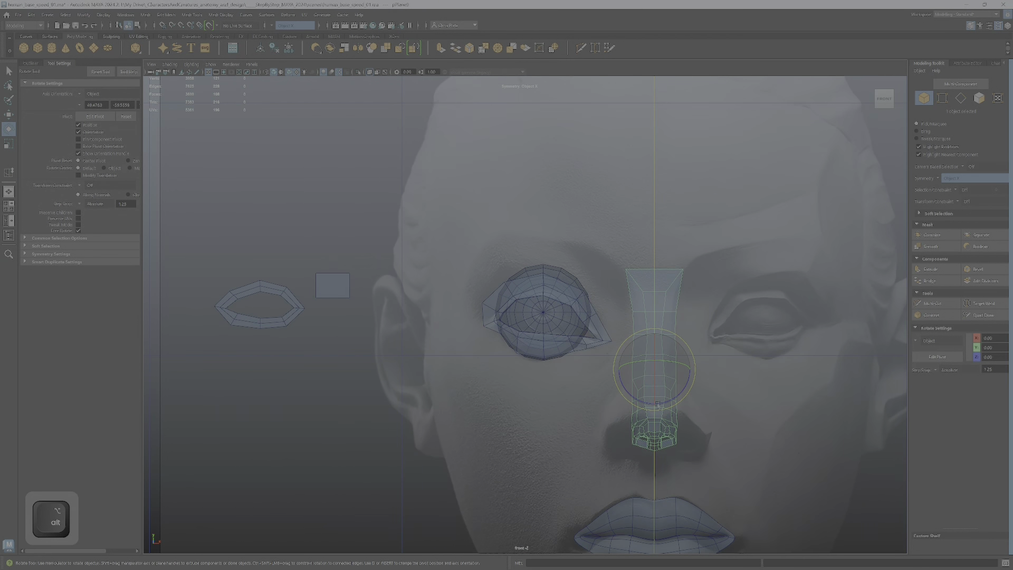
{"action": "scroll", "coordinate": [606, 330], "scroll_direction": "up", "scroll_amount": 1}
{"action": "middle_click_drag", "start_coordinate": [648, 389], "coordinate": [562, 311], "text": "alt"}
{"action": "mouse_move", "coordinate": [561, 311]}
{"action": "right_mouse_down", "text": "alt"}
{"action": "mouse_move", "coordinate": [597, 330]}
{"action": "mouse_move", "coordinate": [568, 326]}
{"action": "right_mouse_up", "text": "alt"}
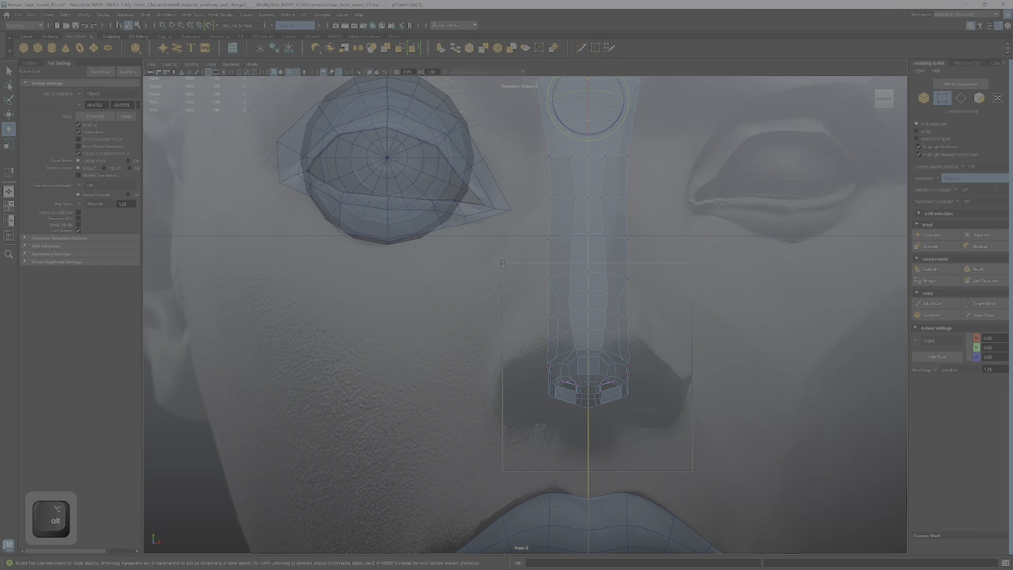
Move the side vertices of the nose bridge and its top corners sideways to follow the face reference.
{"action": "left_click_drag", "start_coordinate": [504, 261], "coordinate": [534, 314]}
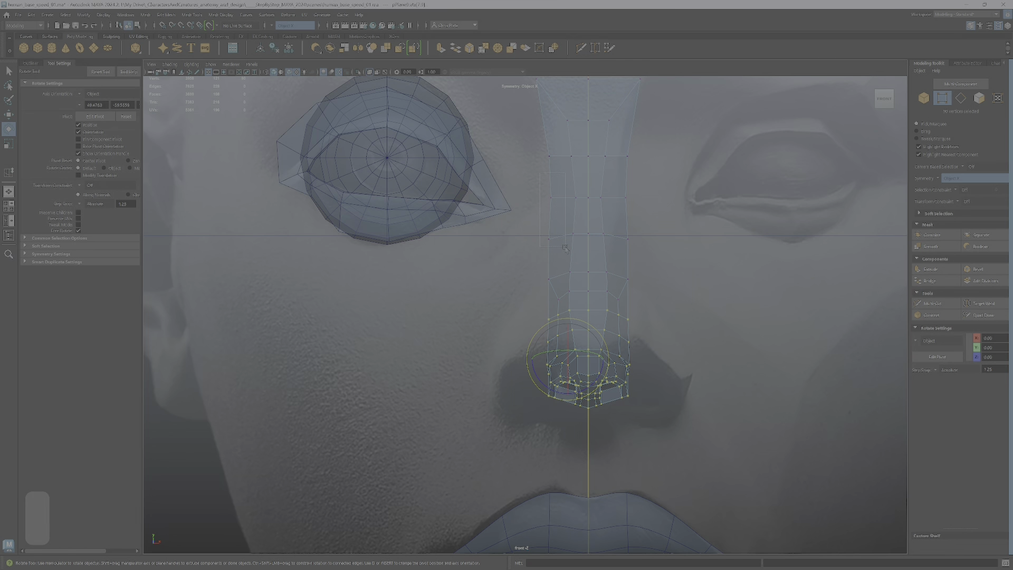
{"action": "left_click_drag", "start_coordinate": [540, 174], "coordinate": [556, 255]}
{"action": "key", "text": "w"}
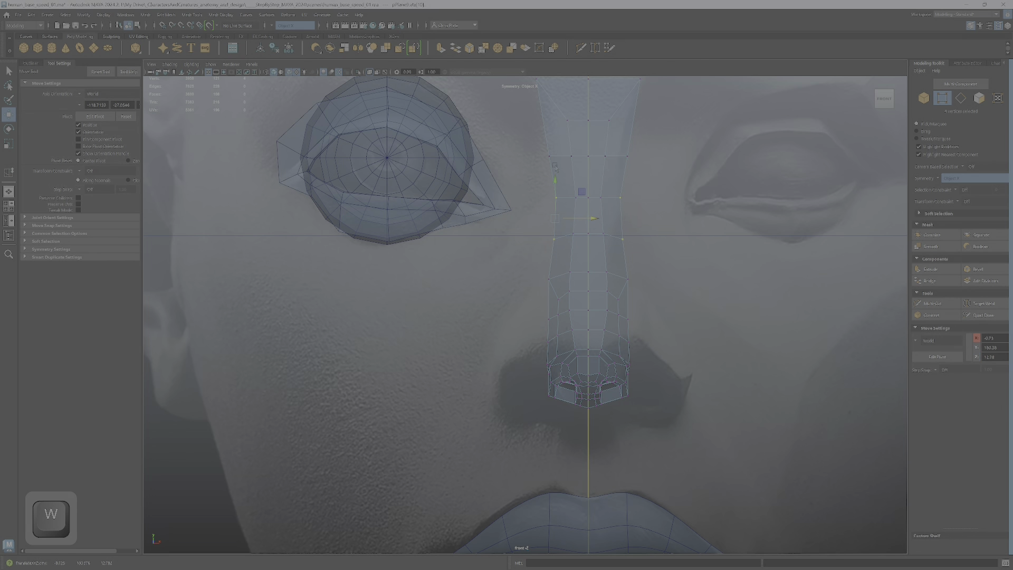
{"action": "left_click", "coordinate": [557, 167]}
{"action": "middle_click_drag", "start_coordinate": [582, 156], "coordinate": [531, 179], "text": "alt"}
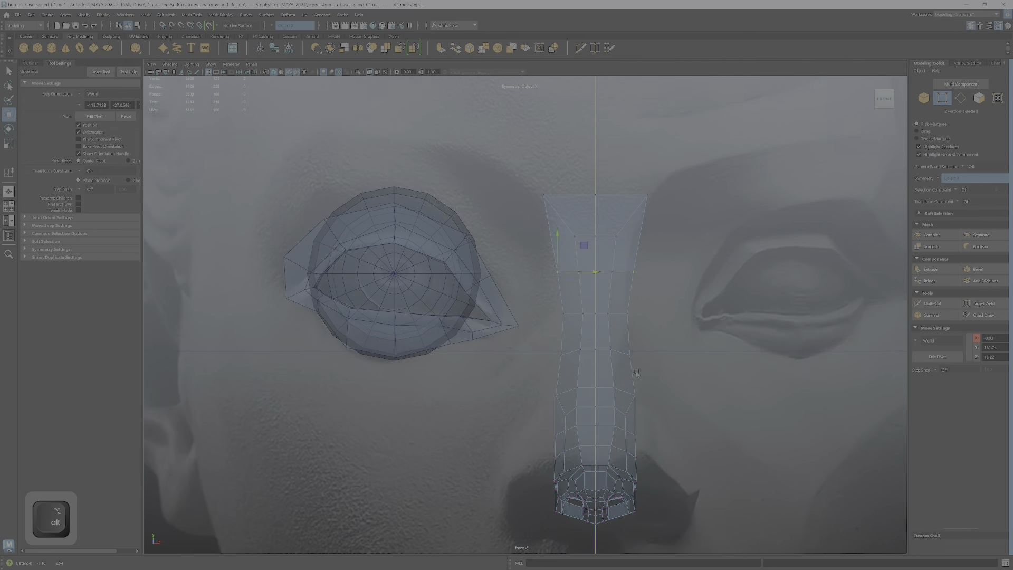
{"action": "left_click_drag", "start_coordinate": [582, 195], "coordinate": [579, 197]}
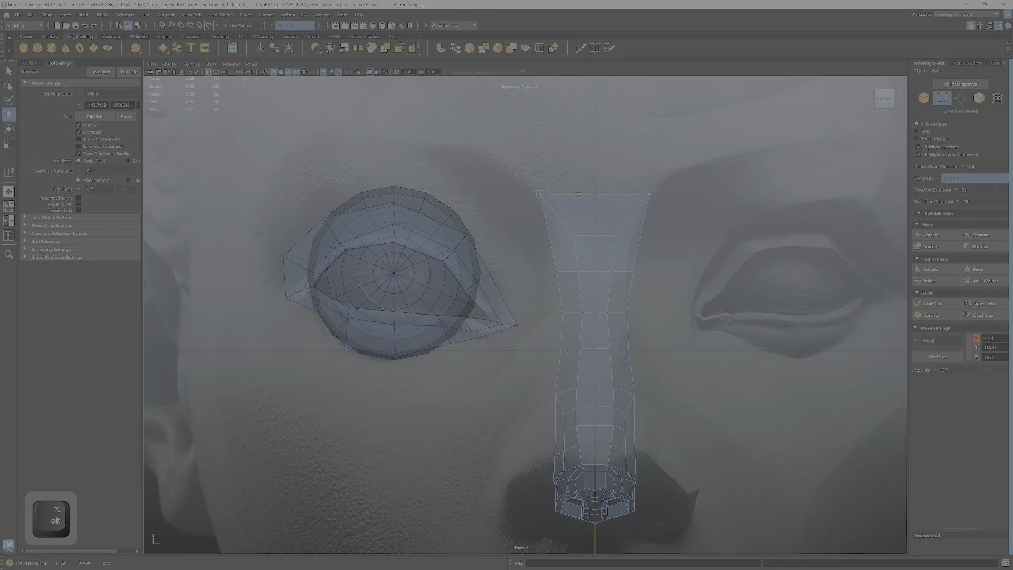
{"action": "right_click_drag", "start_coordinate": [604, 182], "coordinate": [604, 157], "text": "alt"}
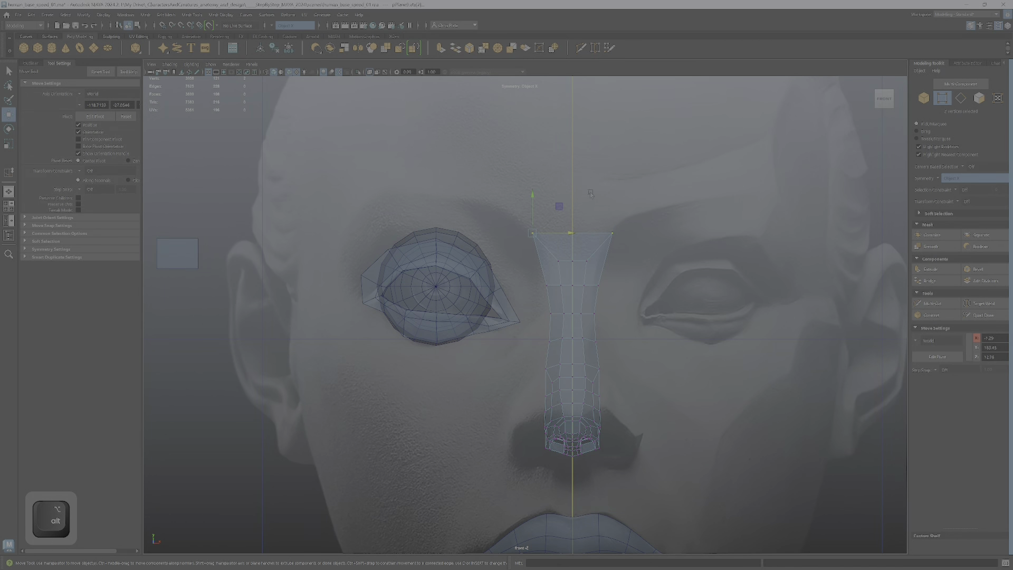
{"action": "scroll", "coordinate": [591, 204], "scroll_direction": "down", "scroll_amount": 2}
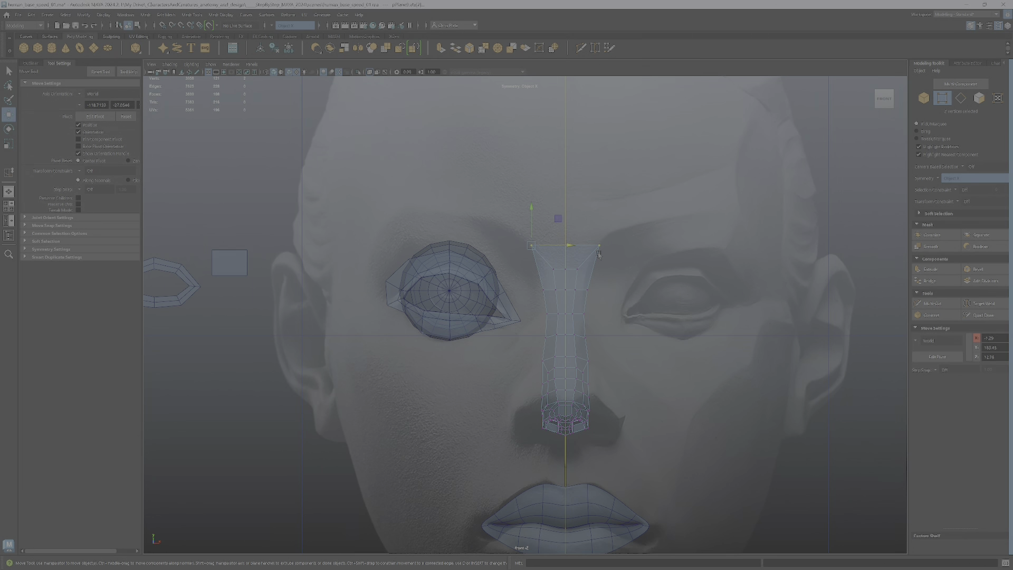
Switch to Google Slides to examine the LoPoly Face slide full screen, and return to Maya.
{"action": "key", "text": "alt+Tab"}
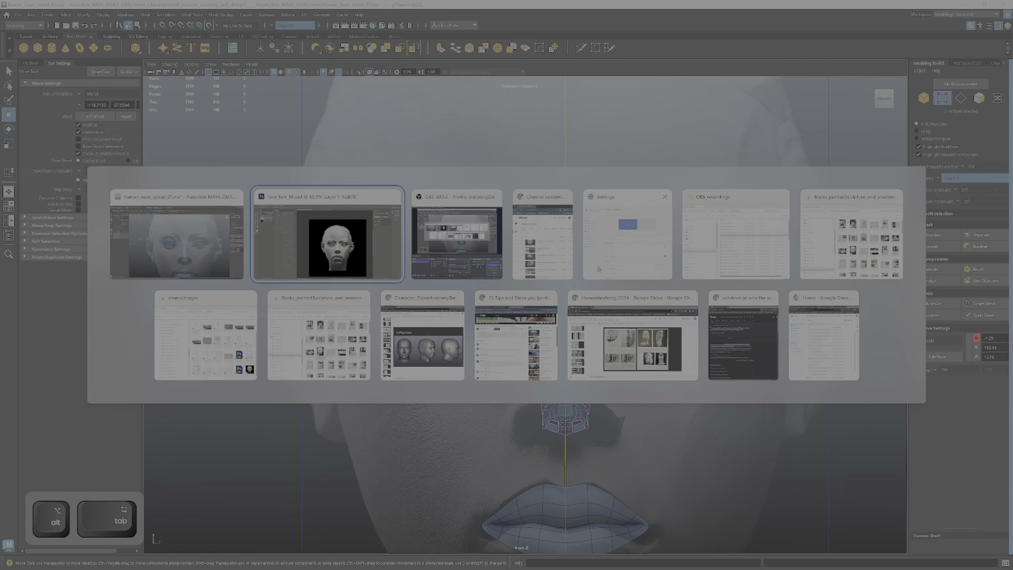
{"action": "key", "text": "Down"}
{"action": "key", "text": "Right"}
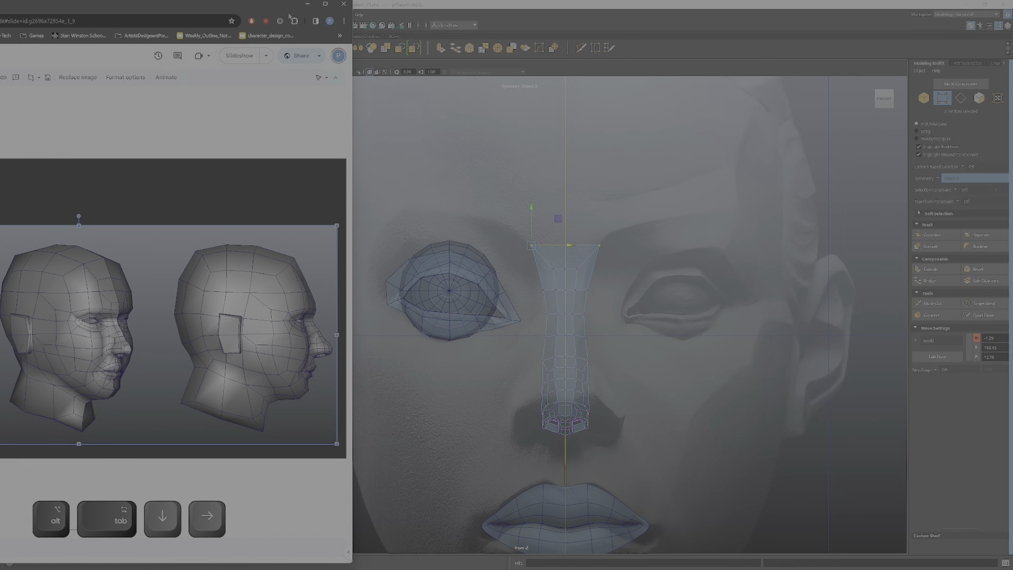
{"action": "left_click", "coordinate": [246, 60]}
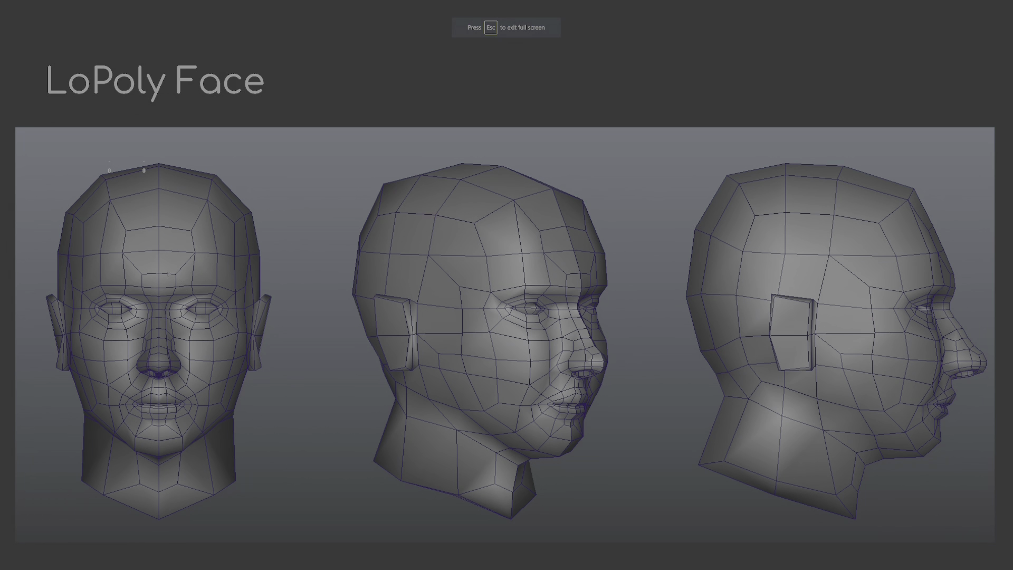
{"action": "key", "text": "alt+Tab"}
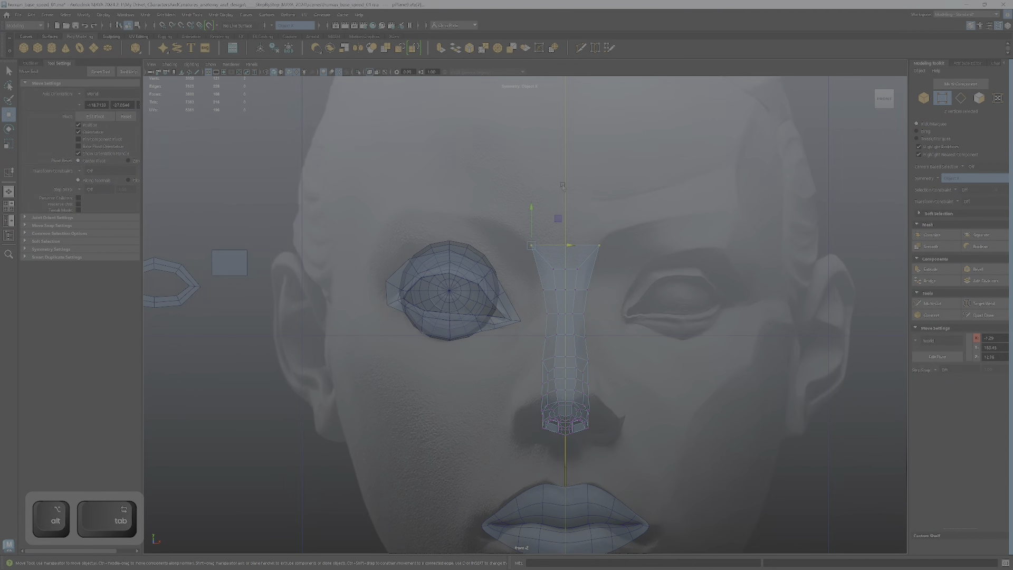
Compare the side edges of the nose bridge with the edges at the eye mesh's inner corner.
{"action": "scroll", "coordinate": [554, 318], "scroll_direction": "up", "scroll_amount": 5}
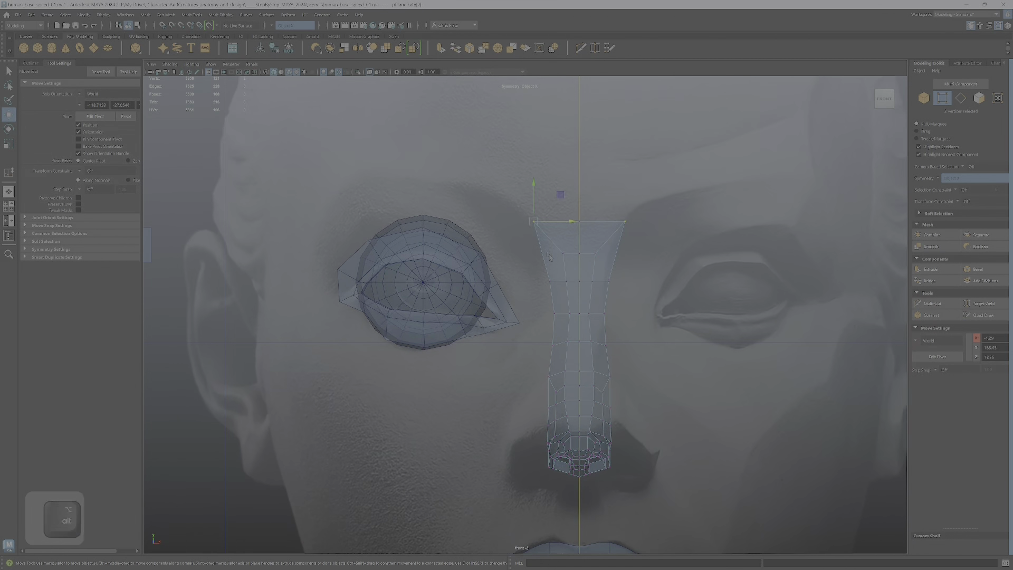
{"action": "scroll", "coordinate": [492, 276], "scroll_direction": "up", "scroll_amount": 2}
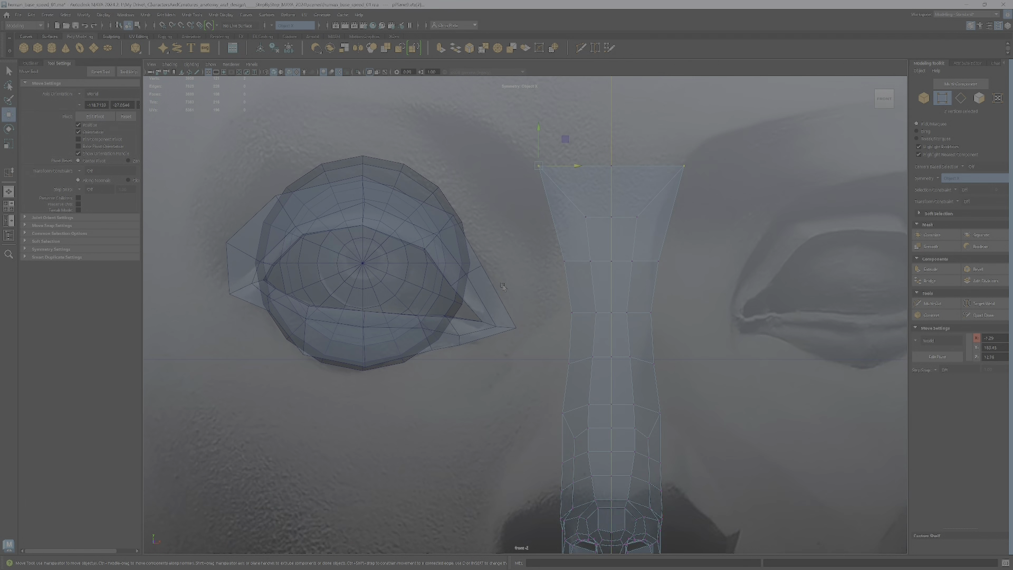
{"action": "right_click_drag", "start_coordinate": [479, 270], "coordinate": [479, 246]}
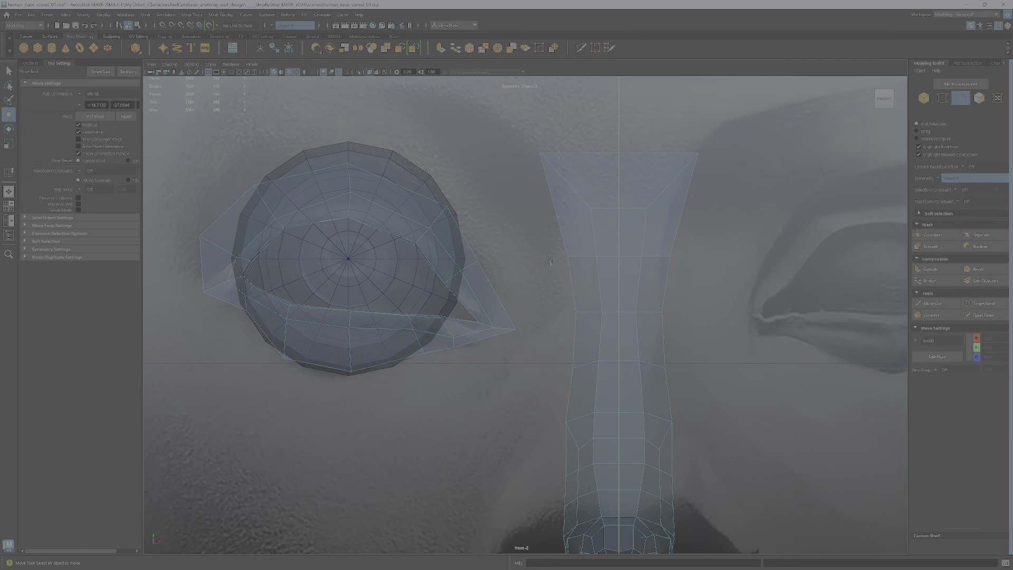
{"action": "left_click", "coordinate": [575, 284]}
{"action": "left_click", "coordinate": [498, 299], "text": "ctrl+shift"}
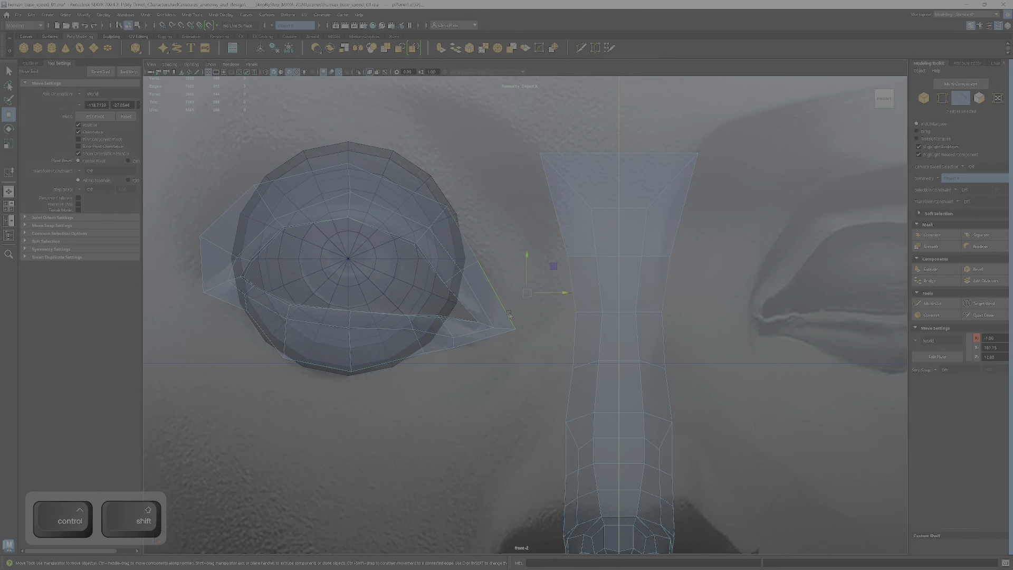
{"action": "left_click", "coordinate": [492, 338], "text": "ctrl+shift"}
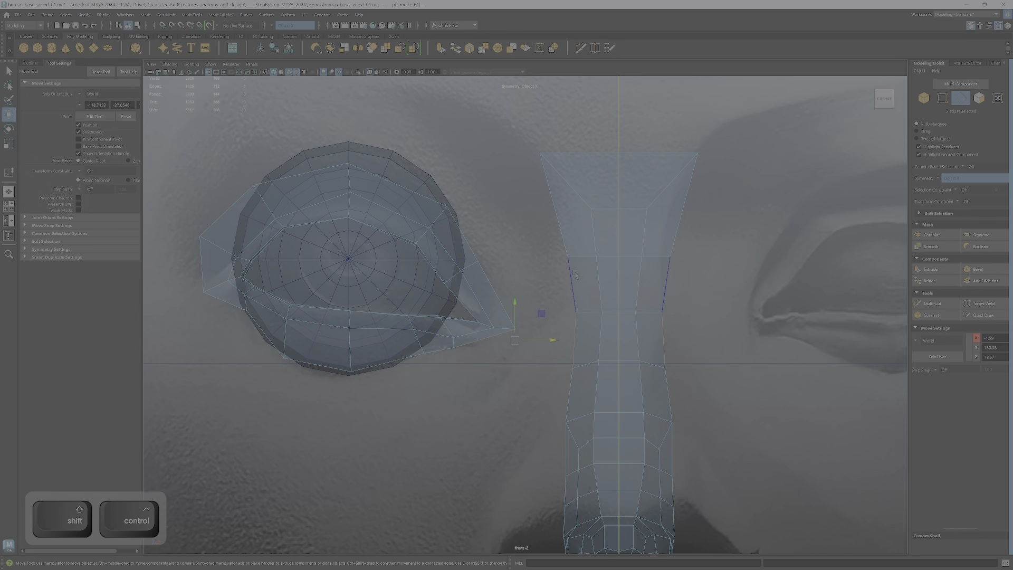
{"action": "left_click", "coordinate": [568, 251]}
{"action": "left_click", "coordinate": [554, 203]}
{"action": "scroll", "coordinate": [556, 402], "scroll_direction": "down", "scroll_amount": 5}
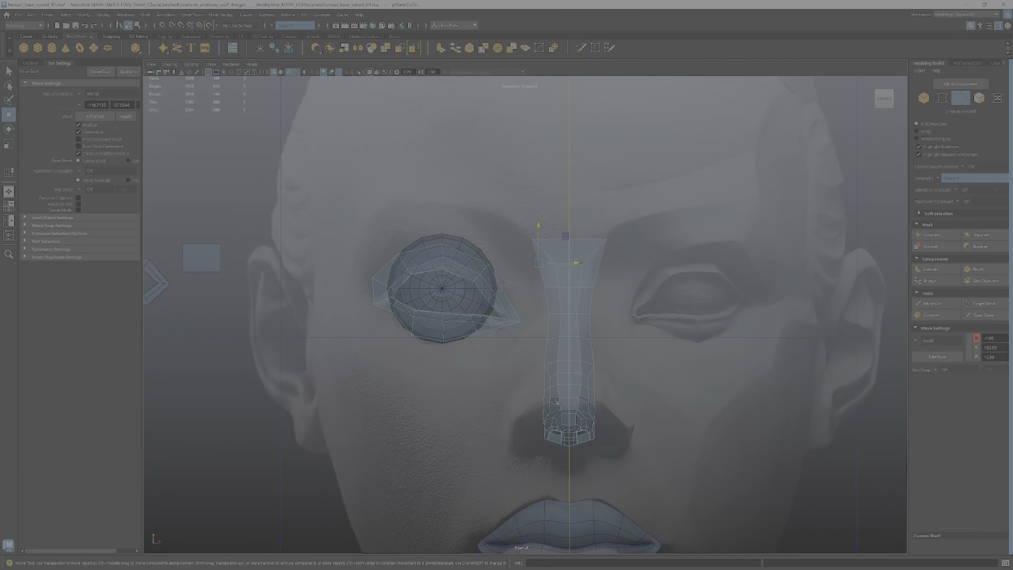
{"action": "scroll", "coordinate": [513, 346], "scroll_direction": "up", "scroll_amount": 5}
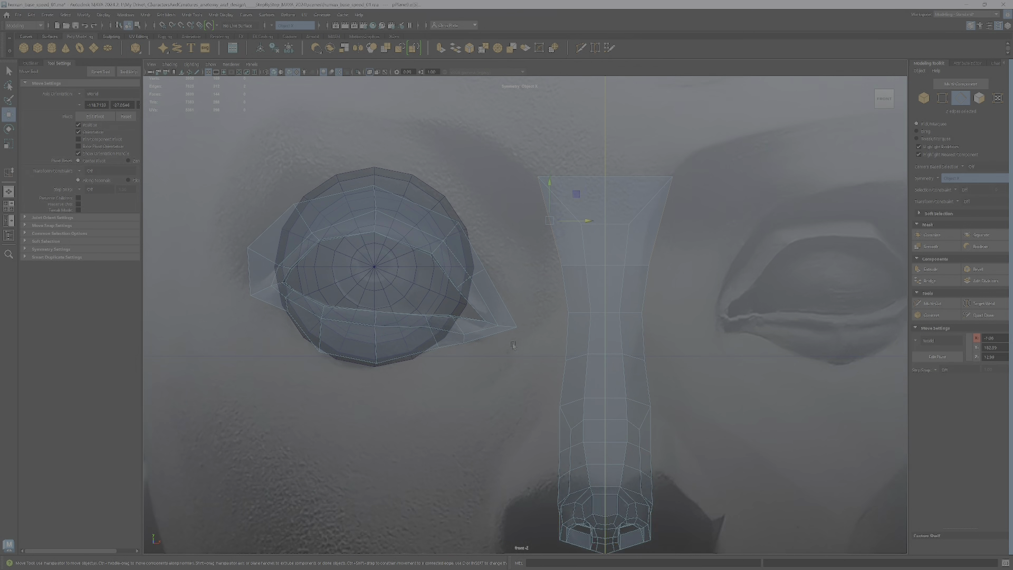
{"action": "scroll", "coordinate": [513, 346], "scroll_direction": "down", "scroll_amount": 5}
{"action": "scroll", "coordinate": [581, 378], "scroll_direction": "up", "scroll_amount": 2}
{"action": "middle_click_drag", "start_coordinate": [609, 393], "coordinate": [585, 282], "text": "alt"}
{"action": "scroll", "coordinate": [585, 283], "scroll_direction": "up", "scroll_amount": 2}
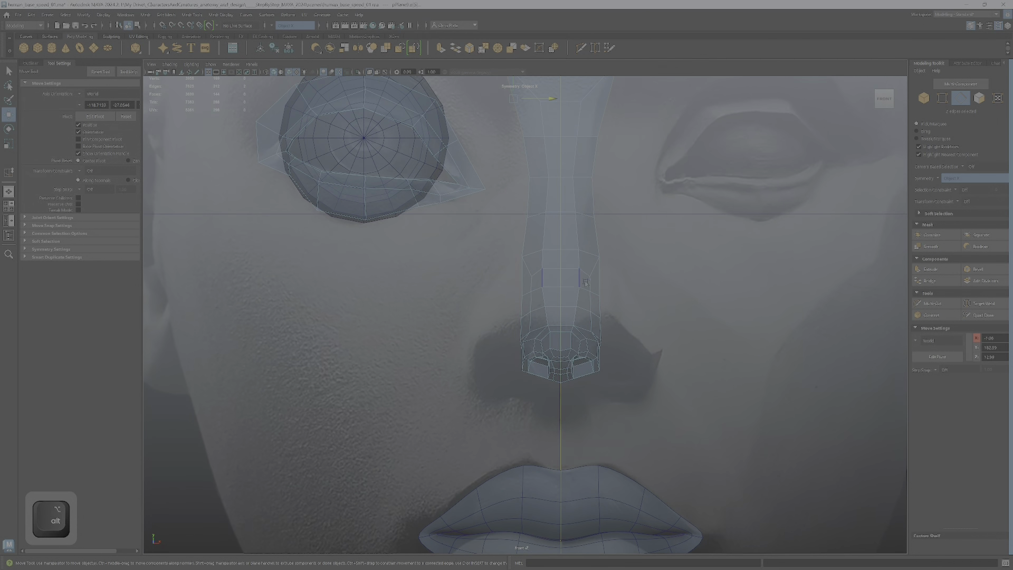
Select the vertices of the lower nose for scaling and turn symmetry off.
{"action": "right_click_drag", "start_coordinate": [586, 283], "coordinate": [547, 278]}
{"action": "left_click_drag", "start_coordinate": [720, 432], "coordinate": [710, 425]}
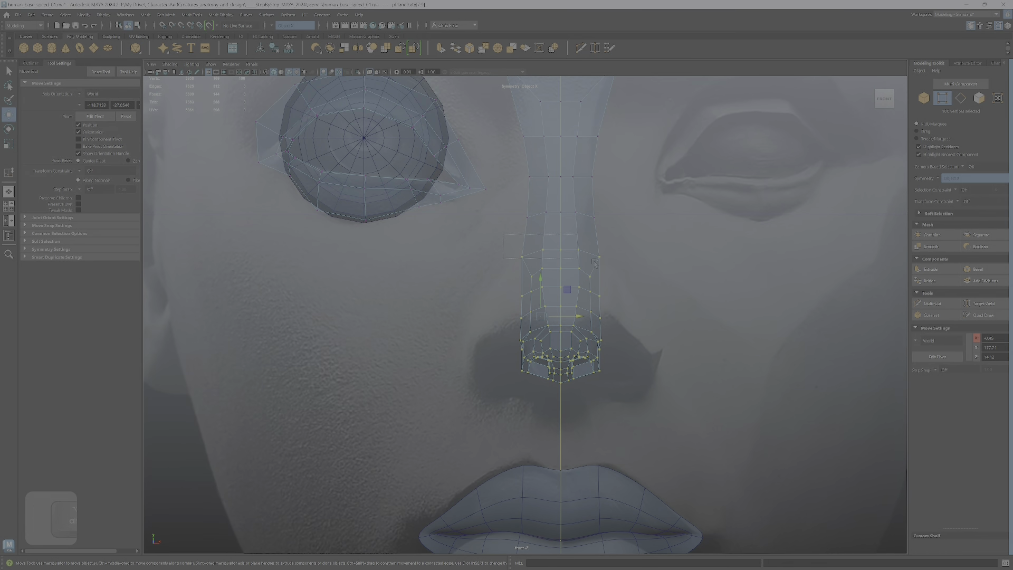
{"action": "left_click_drag", "start_coordinate": [503, 235], "coordinate": [624, 262]}
{"action": "key", "text": "r"}
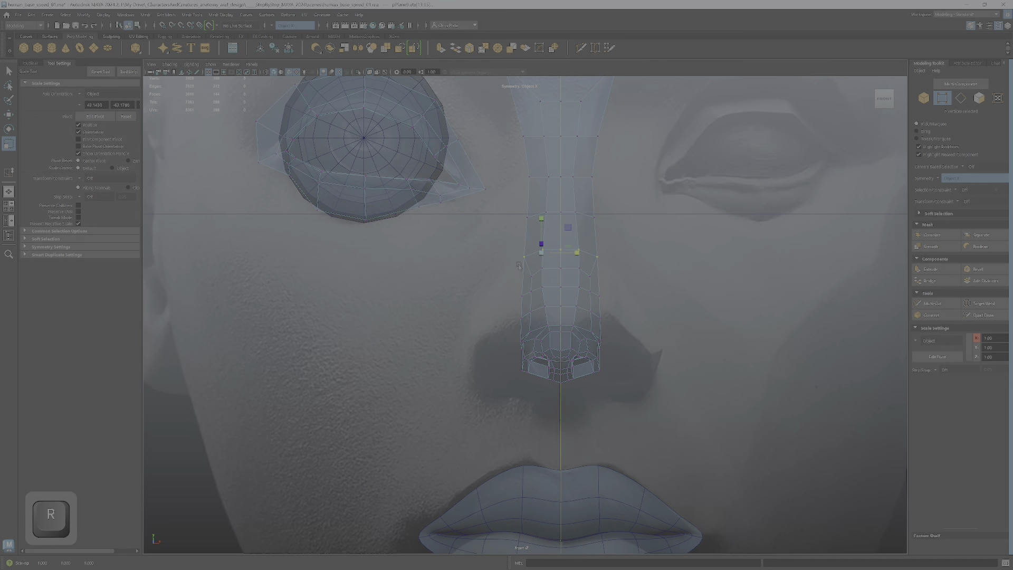
{"action": "left_click_drag", "start_coordinate": [514, 342], "coordinate": [636, 415]}
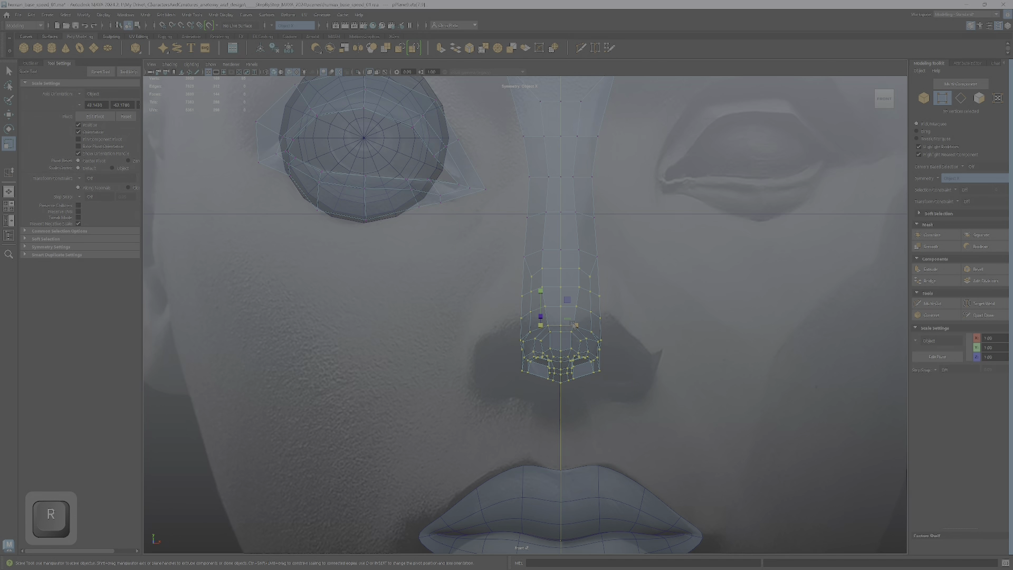
{"action": "left_click", "coordinate": [946, 180]}
{"action": "left_click", "coordinate": [950, 175]}
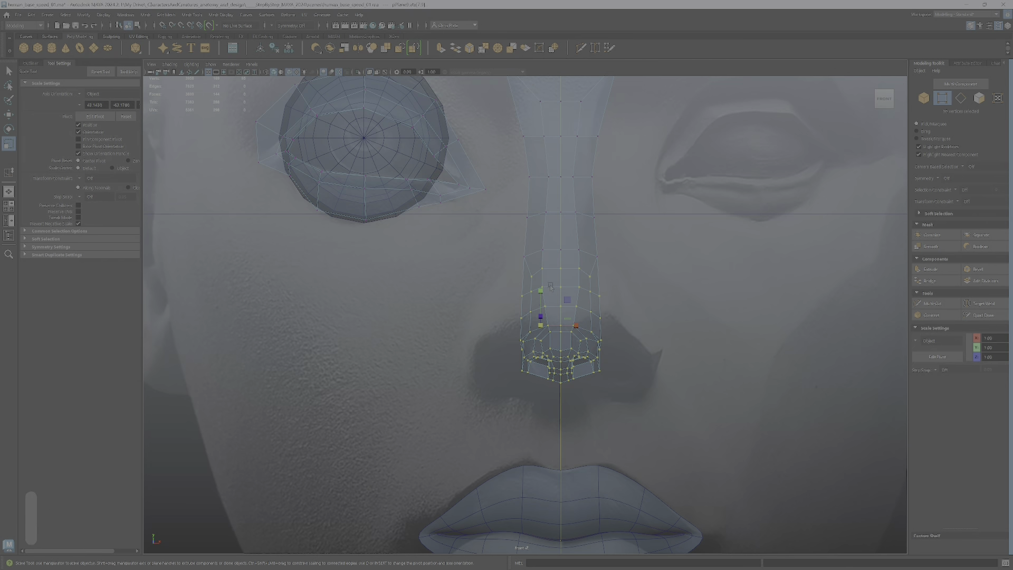
Scale the lower nose vertices wider along X, widening the nostril area more than the rows above it.
{"action": "scroll", "coordinate": [560, 316], "scroll_direction": "up", "scroll_amount": 3}
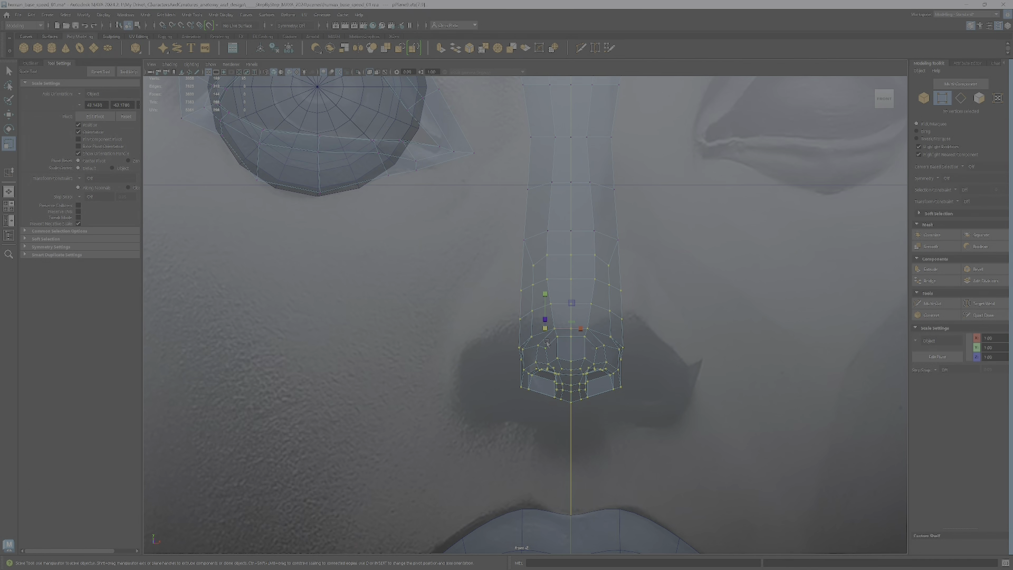
{"action": "key", "text": "r"}
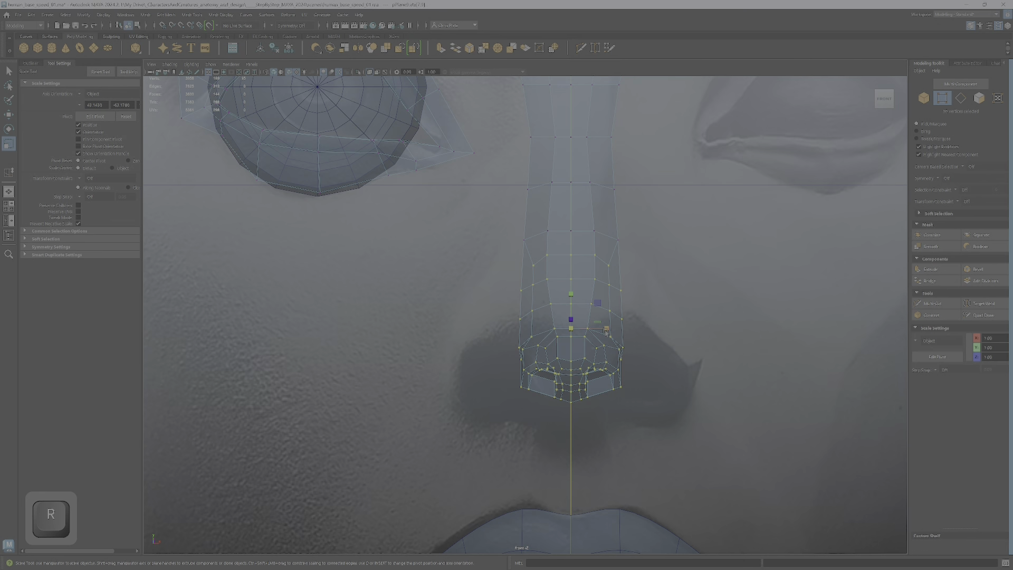
{"action": "left_click_drag", "start_coordinate": [612, 330], "coordinate": [624, 330]}
{"action": "left_click_drag", "start_coordinate": [507, 214], "coordinate": [614, 320], "text": "ctrl+shift"}
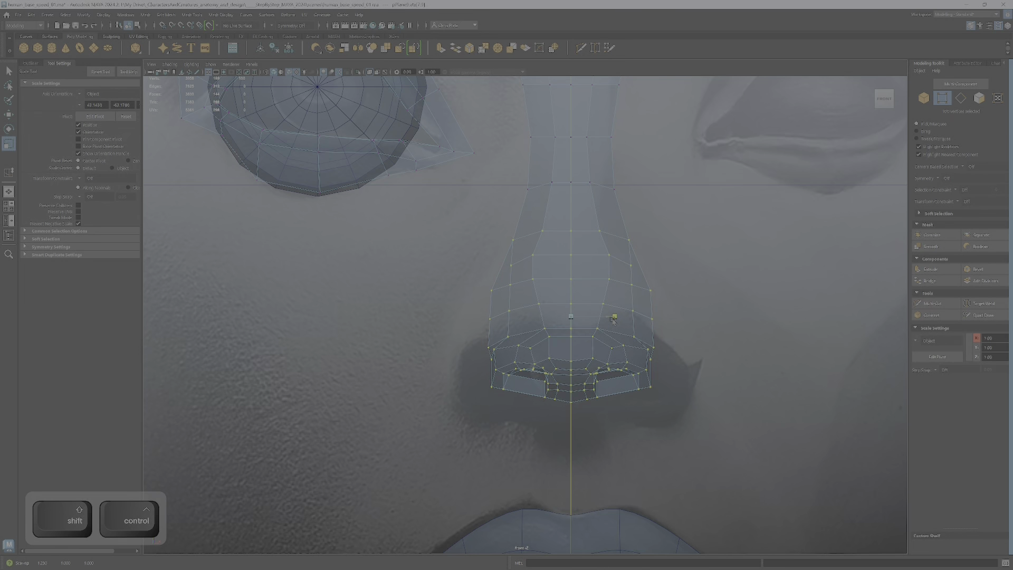
{"action": "left_click_drag", "start_coordinate": [477, 269], "coordinate": [693, 447]}
{"action": "left_click_drag", "start_coordinate": [608, 344], "coordinate": [614, 345]}
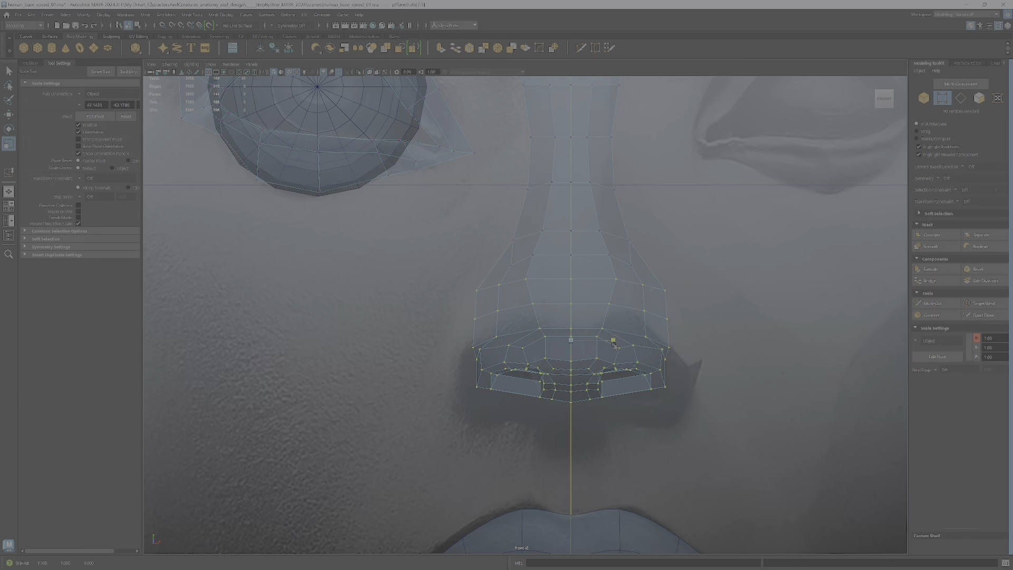
Move the whole lower part of the nose down over the reference nose.
{"action": "left_click_drag", "start_coordinate": [453, 246], "coordinate": [685, 454]}
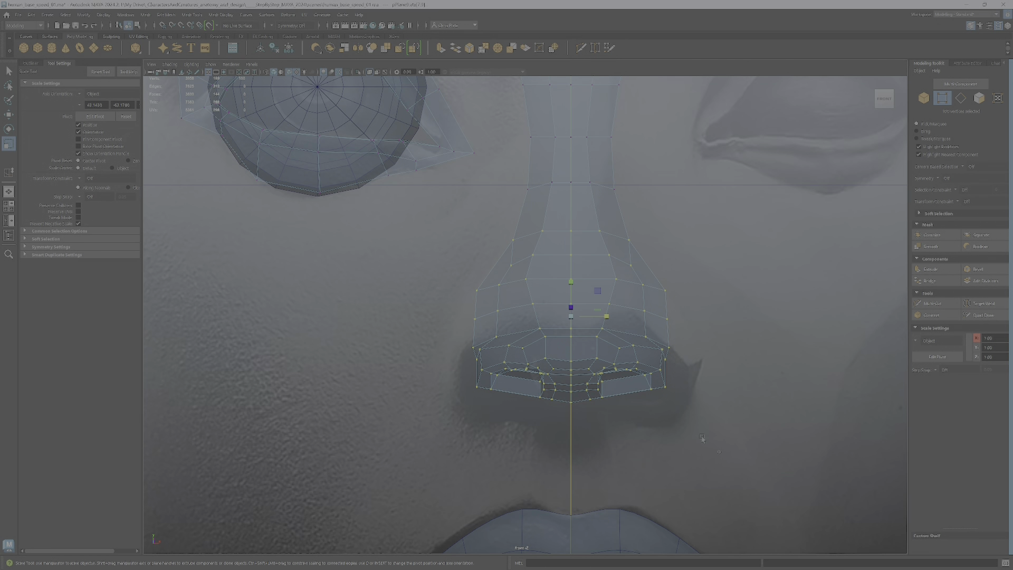
{"action": "left_click_drag", "start_coordinate": [393, 204], "coordinate": [393, 204]}
{"action": "key", "text": "w"}
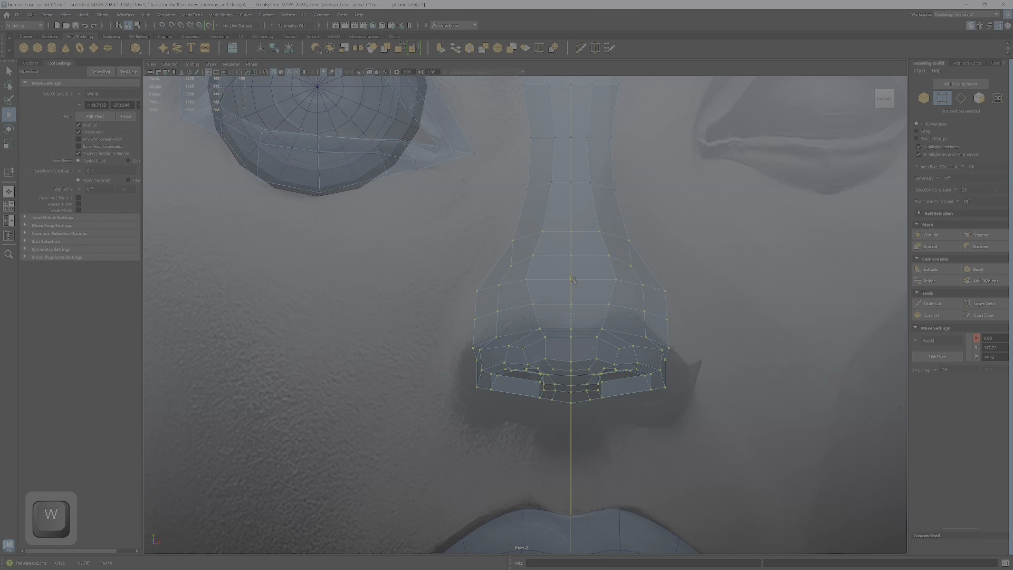
{"action": "left_click_drag", "start_coordinate": [575, 281], "coordinate": [575, 312]}
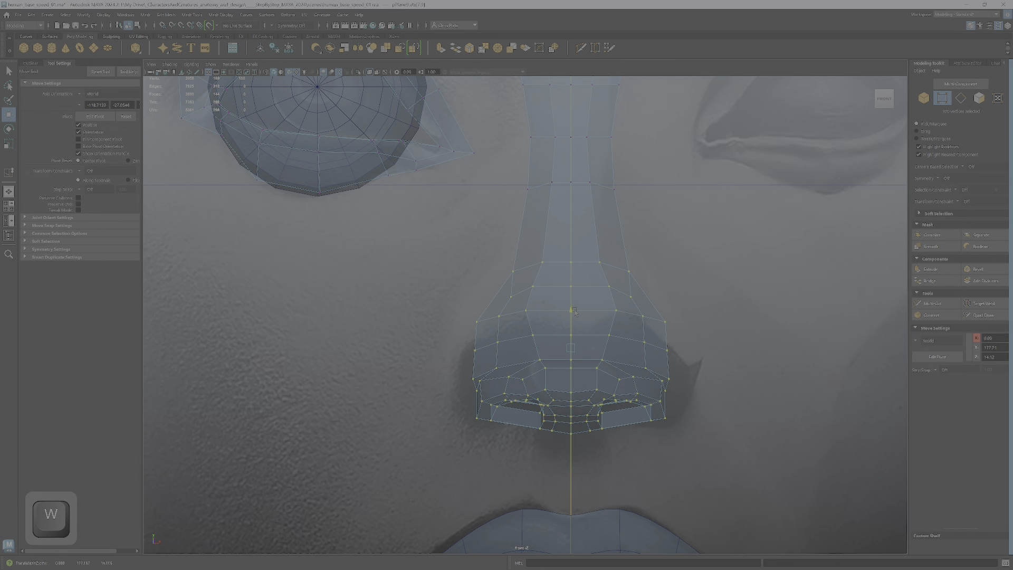
Connect the vertical edges of the nose bridge just above the widened tip with a new horizontal edge row.
{"action": "right_click_drag", "start_coordinate": [562, 251], "coordinate": [553, 227]}
{"action": "left_click_drag", "start_coordinate": [473, 216], "coordinate": [730, 243]}
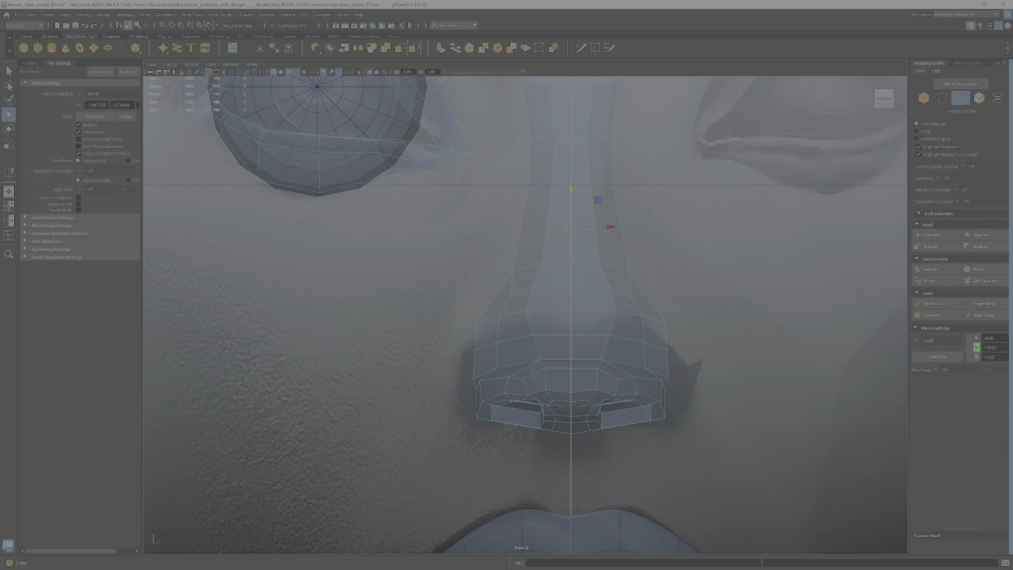
{"action": "left_click", "coordinate": [949, 316]}
{"action": "left_click", "coordinate": [931, 315]}
{"action": "key", "text": "Return"}
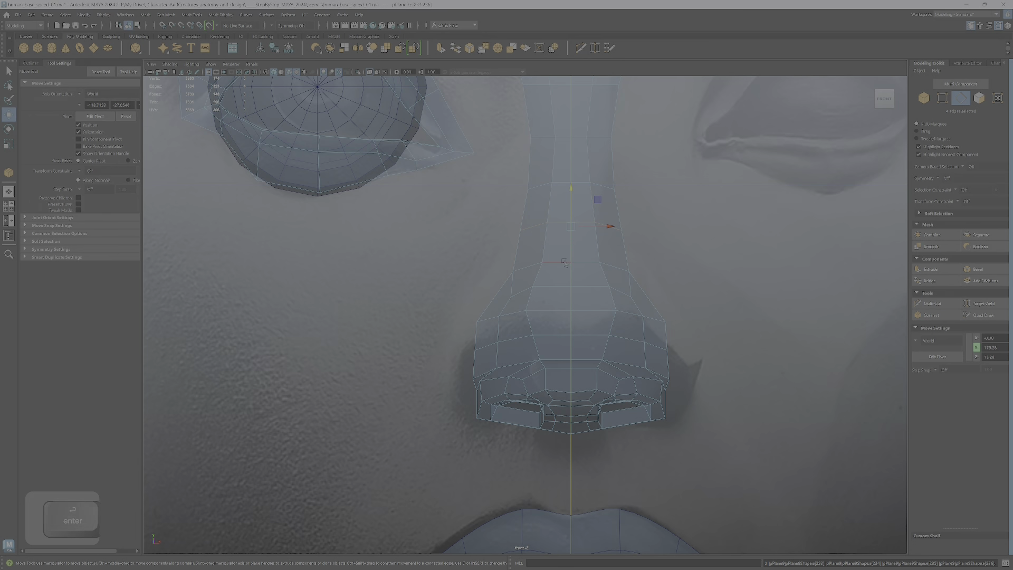
{"action": "key", "text": "space"}
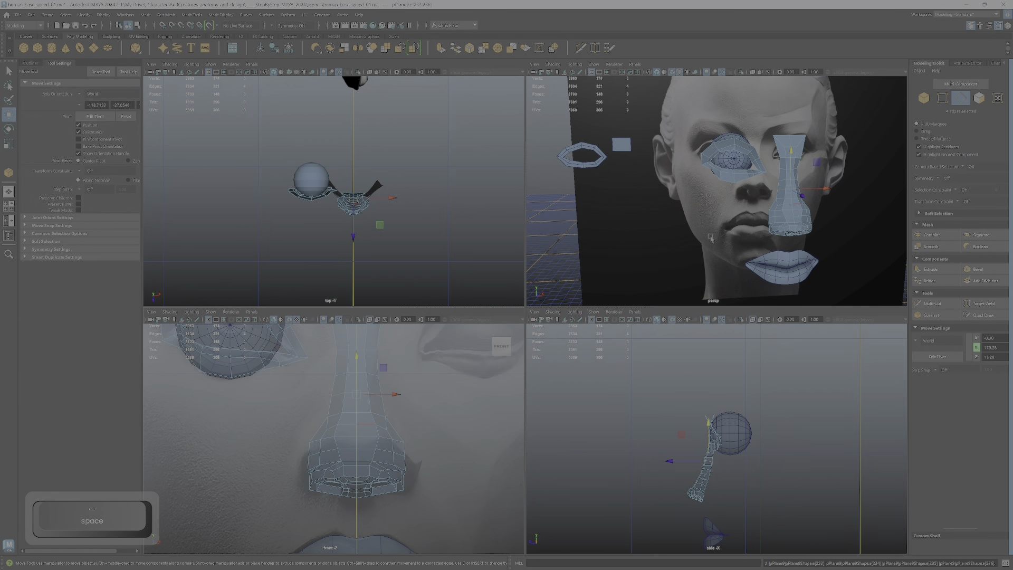
Examine the nose mesh against the face reference from the perspective and front views.
{"action": "mouse_move", "coordinate": [711, 239]}
{"action": "left_mouse_down", "text": "alt"}
{"action": "mouse_move", "coordinate": [741, 239]}
{"action": "mouse_move", "coordinate": [725, 238]}
{"action": "left_mouse_up", "text": "alt"}
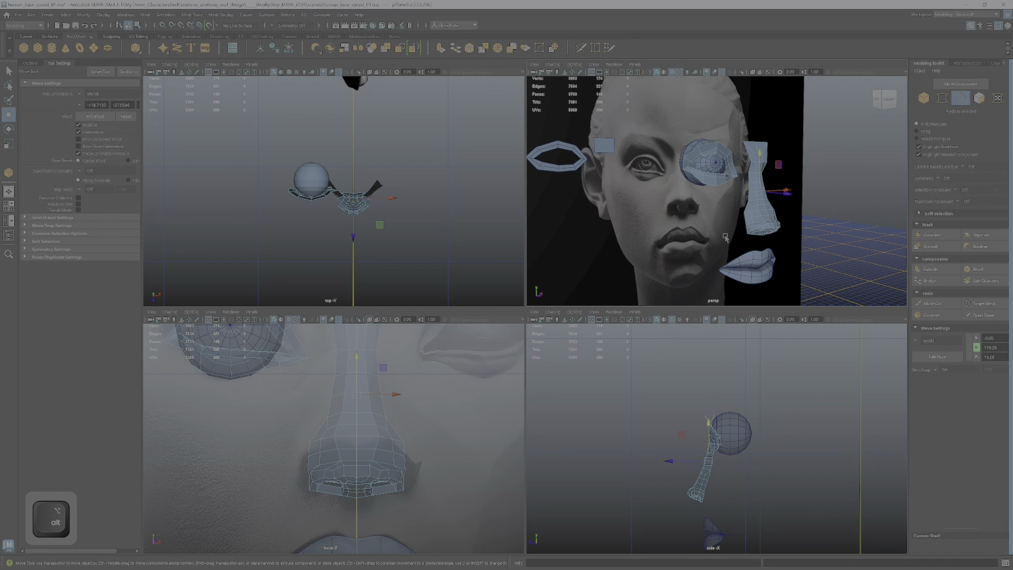
{"action": "key", "text": "space"}
{"action": "left_click_drag", "start_coordinate": [618, 369], "coordinate": [705, 401], "text": "alt"}
{"action": "middle_click_drag", "start_coordinate": [705, 401], "coordinate": [652, 348], "text": "alt"}
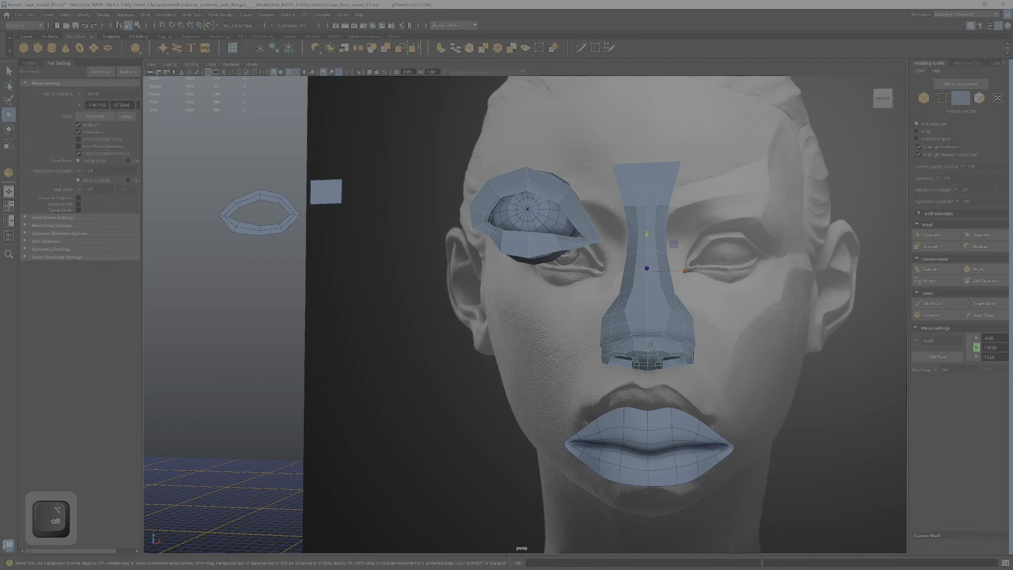
{"action": "scroll", "coordinate": [649, 349], "scroll_direction": "down", "scroll_amount": 3}
{"action": "key", "text": "space"}
{"action": "key", "text": "space"}
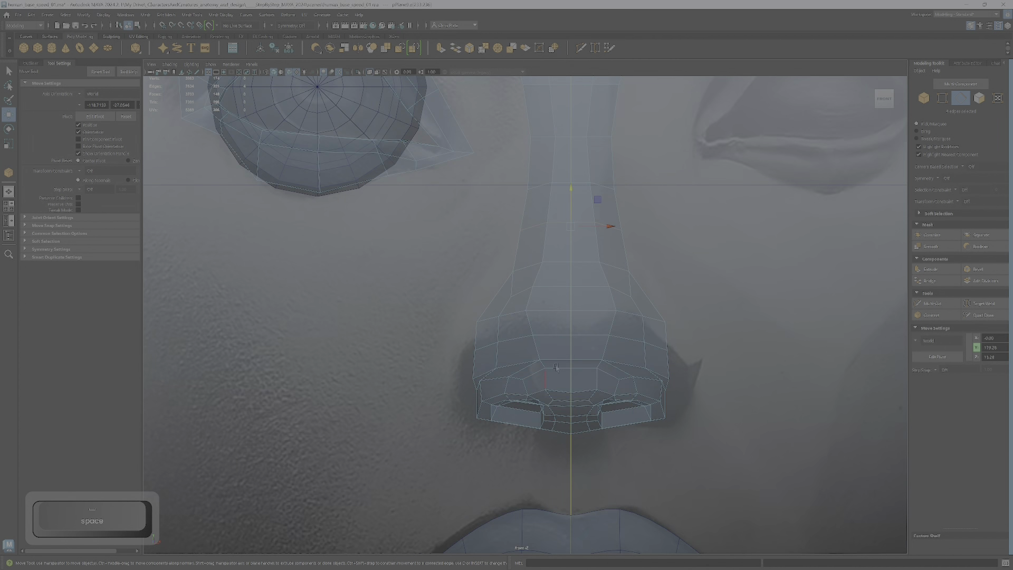
{"action": "scroll", "coordinate": [534, 329], "scroll_direction": "down", "scroll_amount": 5}
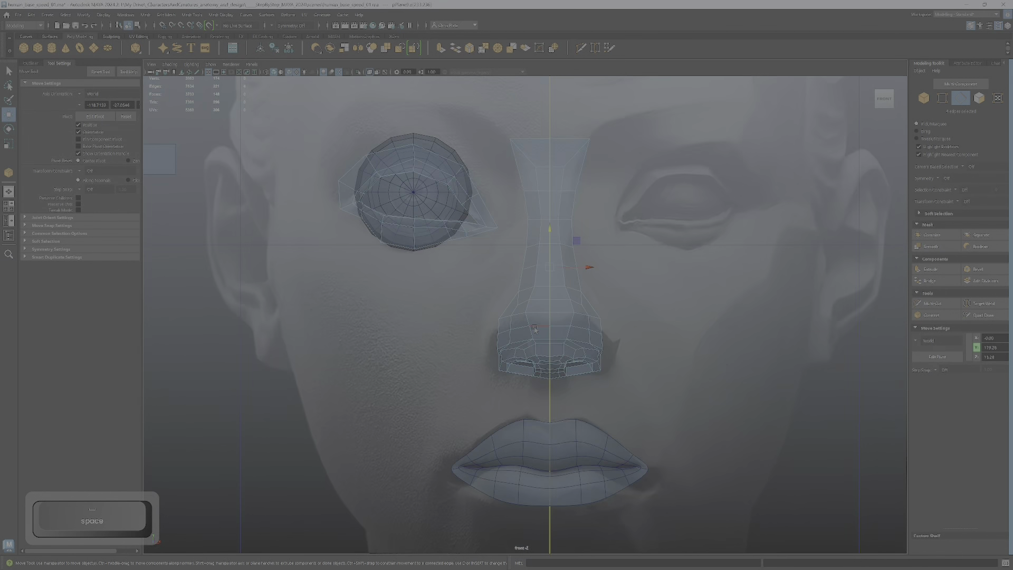
{"action": "scroll", "coordinate": [535, 328], "scroll_direction": "up", "scroll_amount": 3}
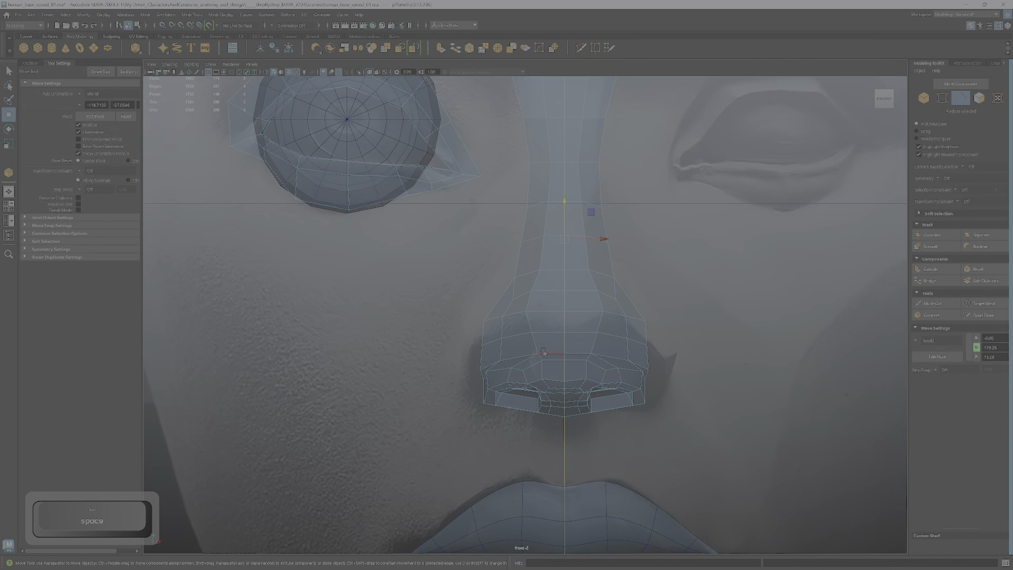
{"action": "scroll", "coordinate": [522, 320], "scroll_direction": "up", "scroll_amount": 1}
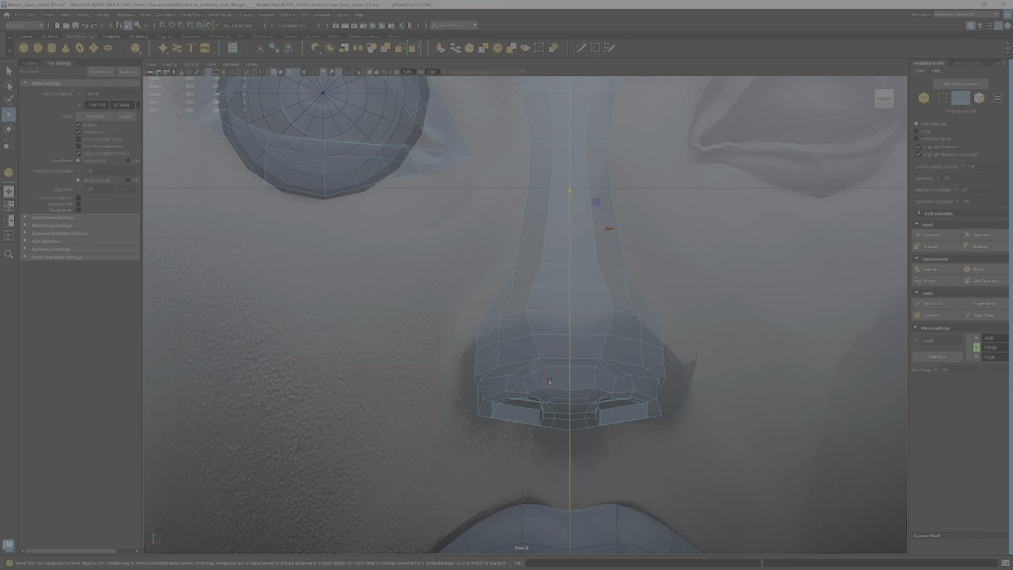
Delete the horizontal edge row running across the middle of the nose tip above the nostrils.
{"action": "left_click", "coordinate": [547, 380]}
{"action": "double_click", "coordinate": [528, 385], "text": "ctrl+shift"}
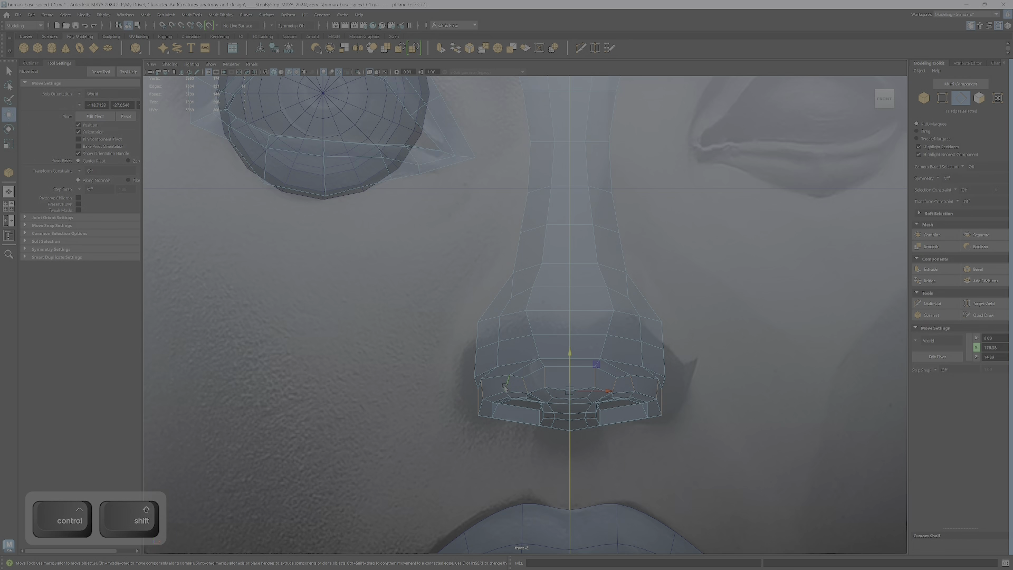
{"action": "scroll", "coordinate": [544, 334], "scroll_direction": "up", "scroll_amount": 2}
{"action": "right_click", "coordinate": [543, 335]}
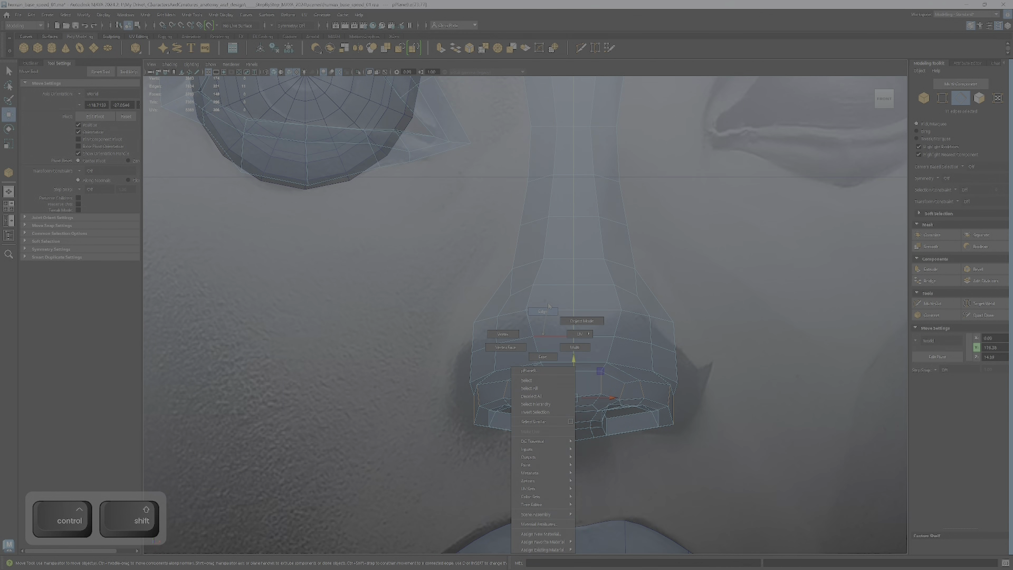
{"action": "double_click", "coordinate": [548, 336]}
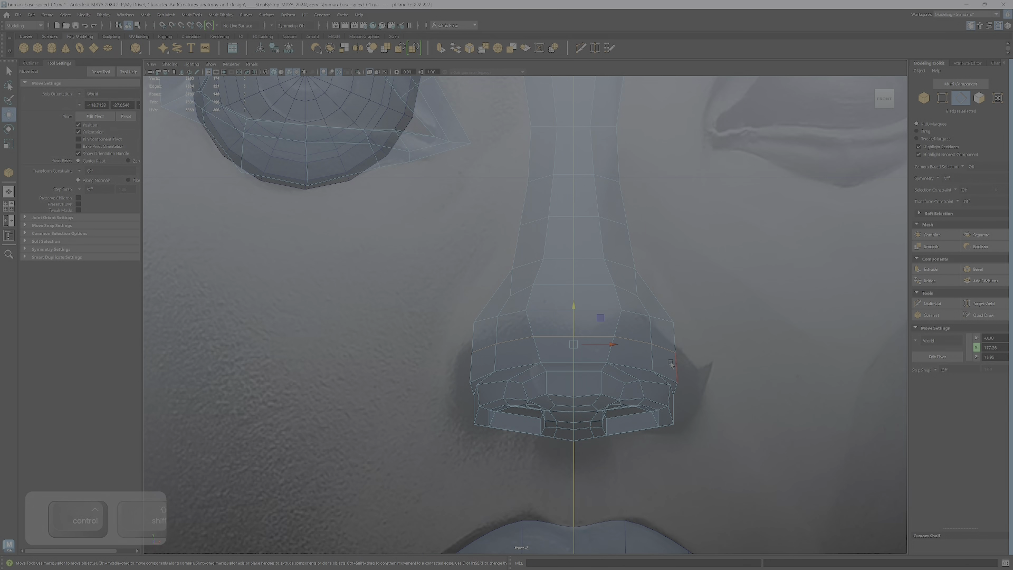
{"action": "key", "text": "ctrl+BackSpace"}
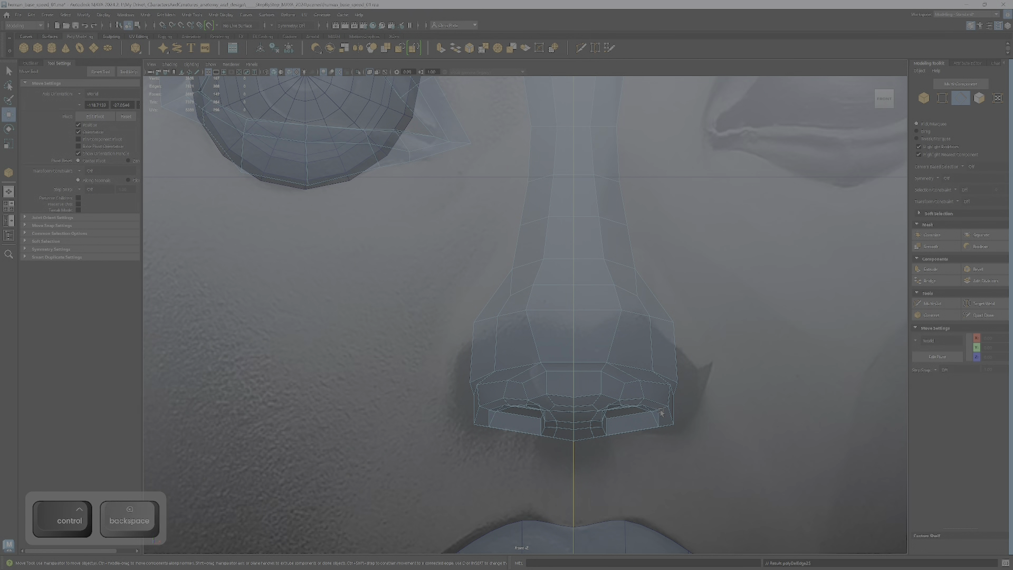
{"action": "scroll", "coordinate": [549, 393], "scroll_direction": "up", "scroll_amount": 5}
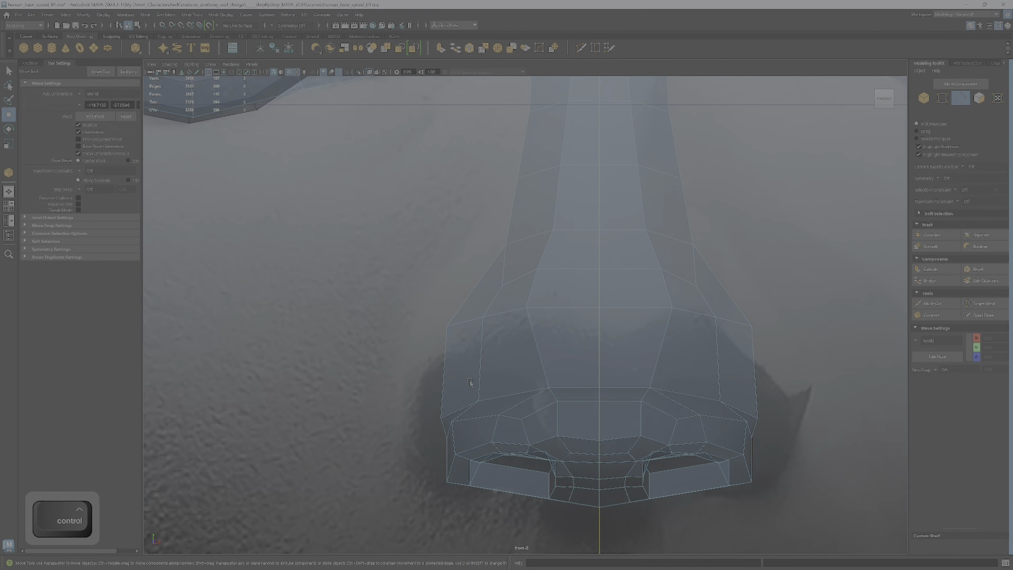
{"action": "key", "text": "ctrl+z"}
{"action": "middle_click_drag", "start_coordinate": [566, 399], "coordinate": [518, 332], "text": "alt"}
{"action": "scroll", "coordinate": [518, 331], "scroll_direction": "up", "scroll_amount": 2}
{"action": "key", "text": "Delete"}
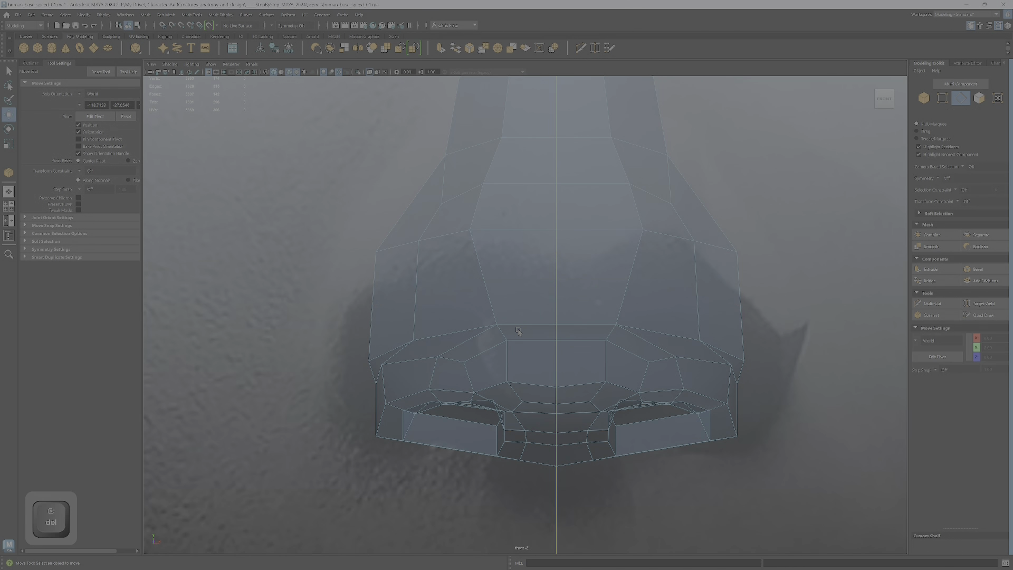
Delete the leftover vertices on the vertical edges where the nose tip's horizontal row was removed.
{"action": "right_click_drag", "start_coordinate": [504, 298], "coordinate": [475, 299]}
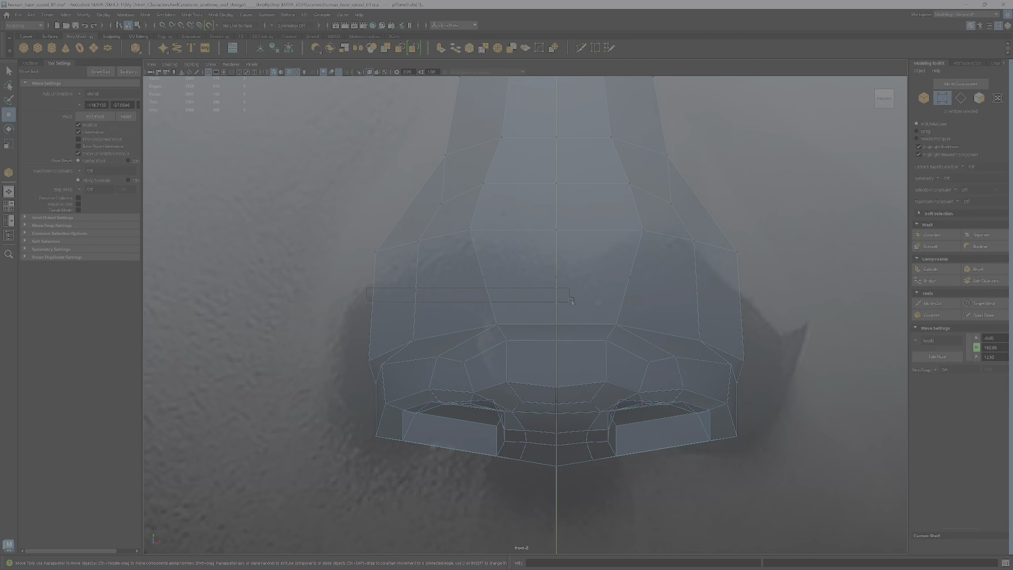
{"action": "left_click_drag", "start_coordinate": [458, 329], "coordinate": [459, 329]}
{"action": "left_click_drag", "start_coordinate": [463, 263], "coordinate": [722, 304], "text": "ctrl+shift"}
{"action": "left_click_drag", "start_coordinate": [685, 285], "coordinate": [741, 302], "text": "ctrl+shift"}
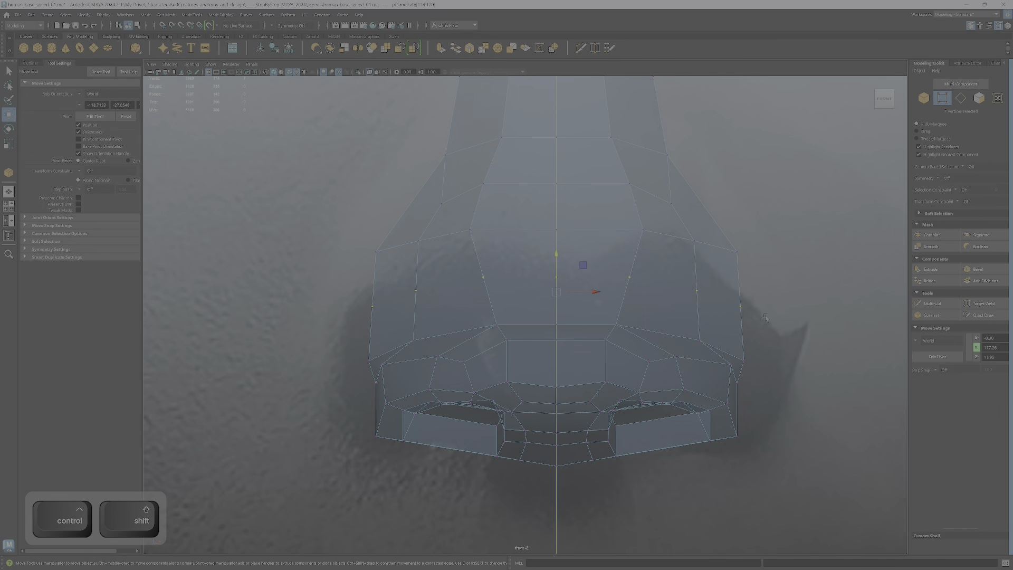
{"action": "right_click_drag", "start_coordinate": [765, 315], "coordinate": [687, 344], "text": "alt"}
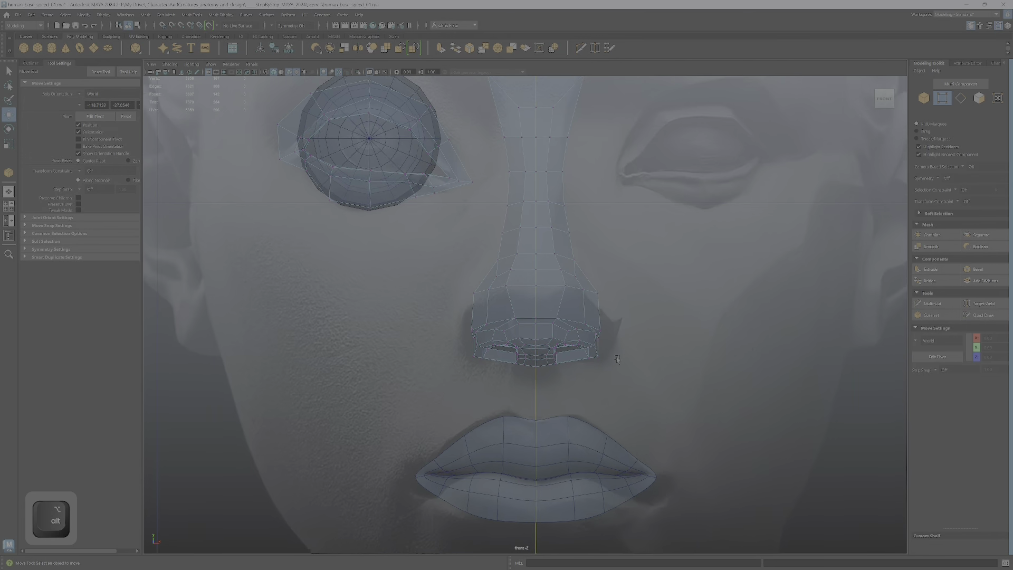
Select the horizontal edge row above the nostrils on both sides and raise it toward the upper nose tip.
{"action": "right_click_drag", "start_coordinate": [520, 318], "coordinate": [519, 296]}
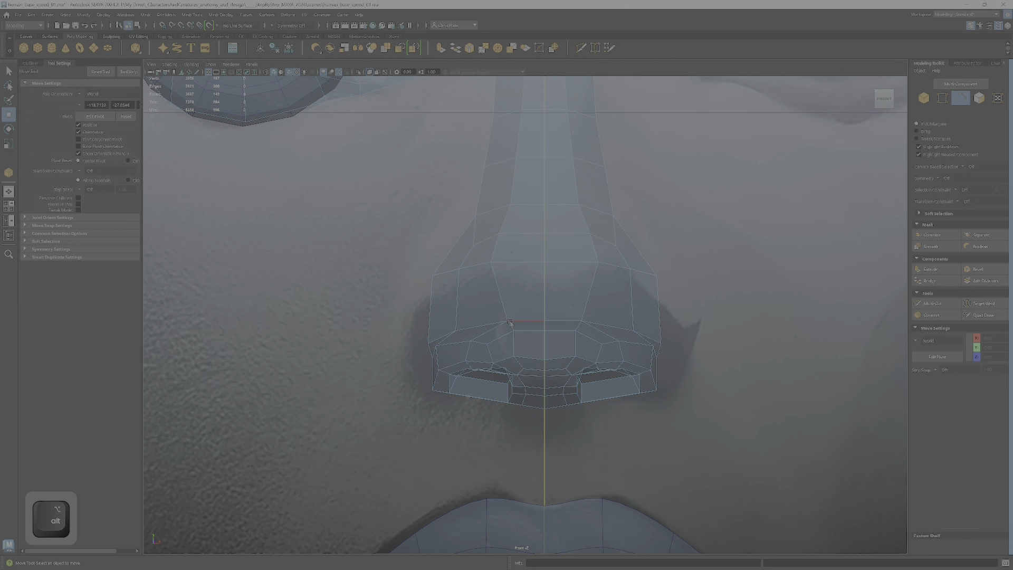
{"action": "left_click", "coordinate": [510, 322]}
{"action": "double_click", "coordinate": [511, 322]}
{"action": "double_click", "coordinate": [481, 326], "text": "ctrl+shift"}
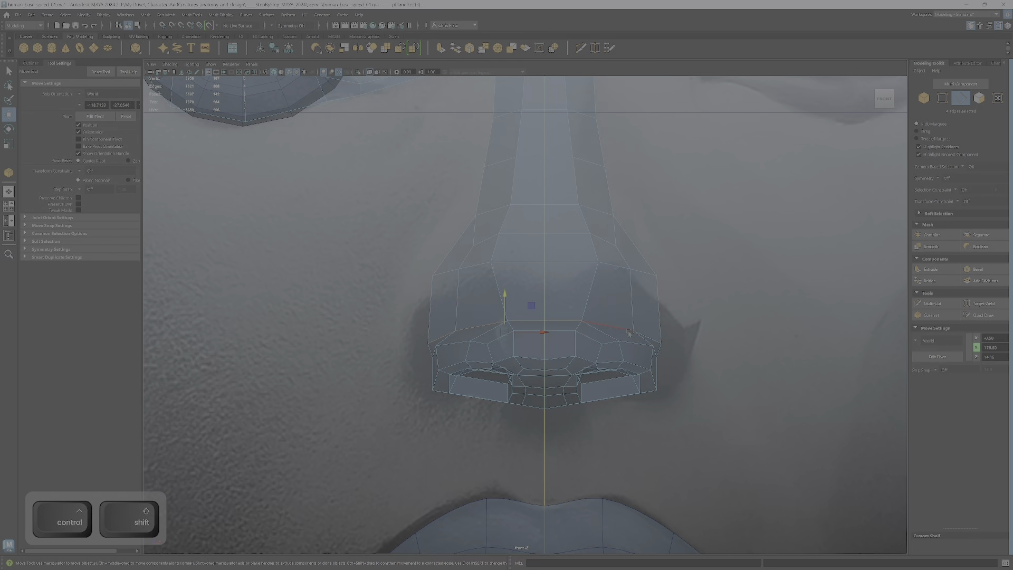
{"action": "double_click", "coordinate": [612, 328], "text": "ctrl+shift"}
{"action": "left_click_drag", "start_coordinate": [544, 298], "coordinate": [543, 289], "text": "ctrl+shift"}
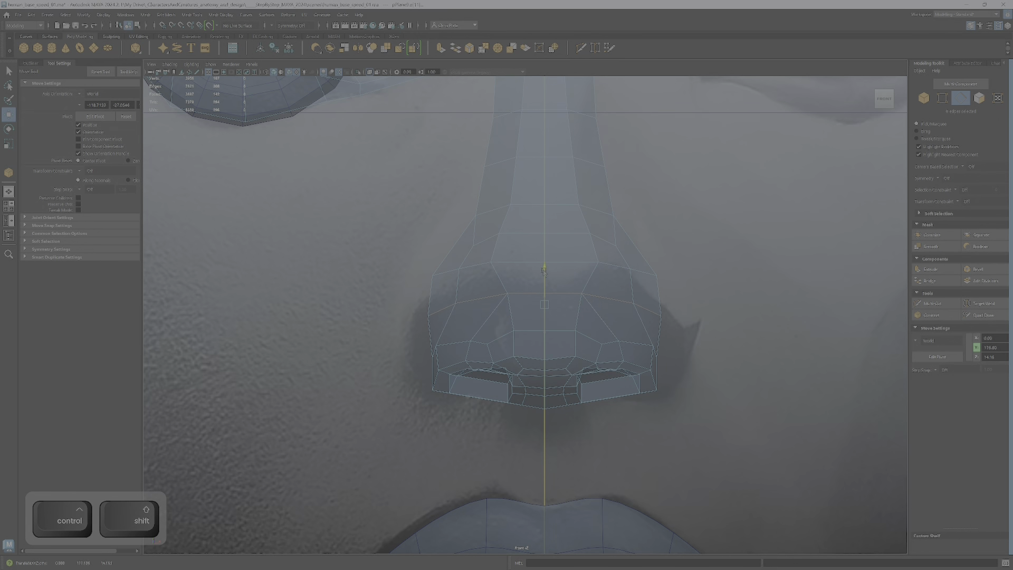
Scale the central vertices of the raised row wider along X, and widen the nostril area vertices the same way.
{"action": "right_click_drag", "start_coordinate": [534, 289], "coordinate": [494, 290]}
{"action": "left_click_drag", "start_coordinate": [489, 279], "coordinate": [615, 298]}
{"action": "key", "text": "r"}
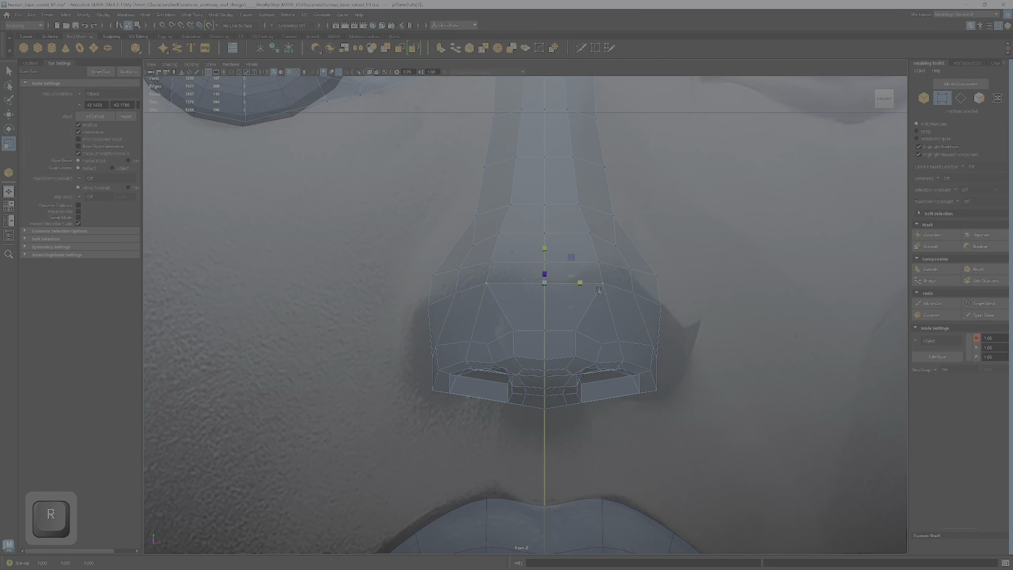
{"action": "left_click_drag", "start_coordinate": [408, 326], "coordinate": [668, 417]}
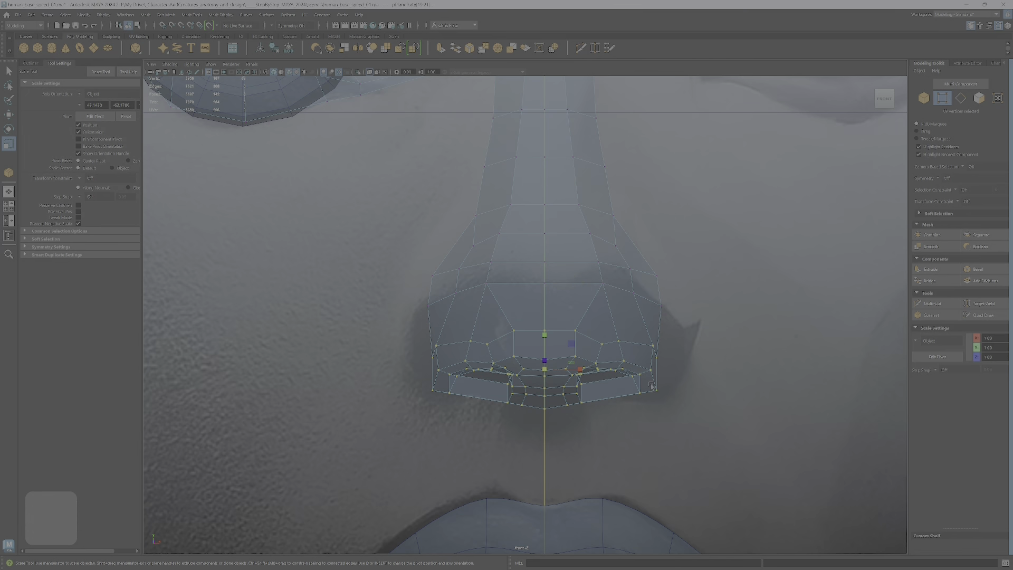
{"action": "left_click_drag", "start_coordinate": [581, 371], "coordinate": [589, 375]}
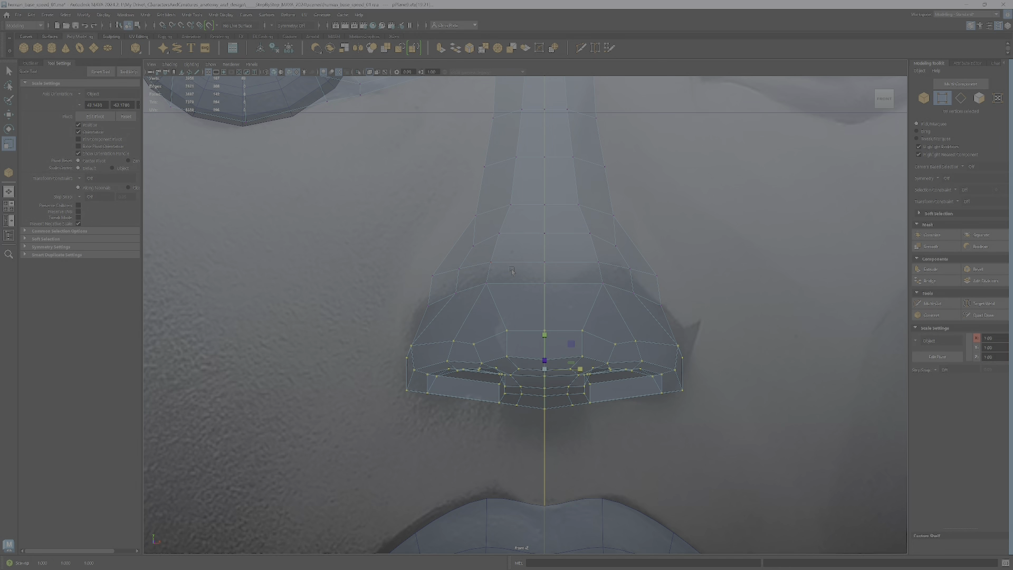
Move the vertex rows between the lower bridge and the nose tip up, adding the next row above for a further raise.
{"action": "middle_click_drag", "start_coordinate": [541, 245], "coordinate": [524, 314], "text": "alt"}
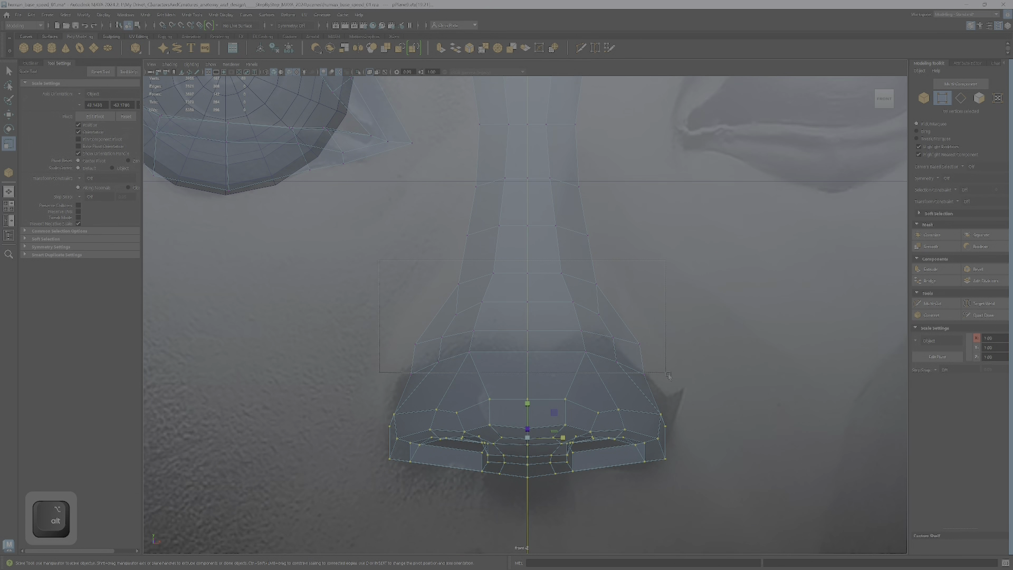
{"action": "left_click_drag", "start_coordinate": [669, 376], "coordinate": [667, 374]}
{"action": "key", "text": "e"}
{"action": "key", "text": "w"}
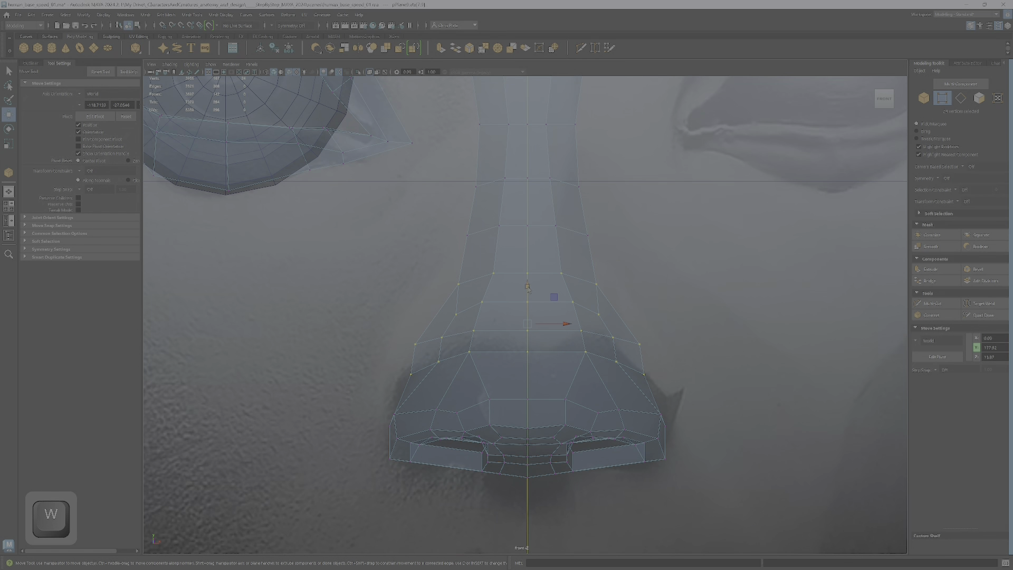
{"action": "left_click_drag", "start_coordinate": [531, 291], "coordinate": [526, 264]}
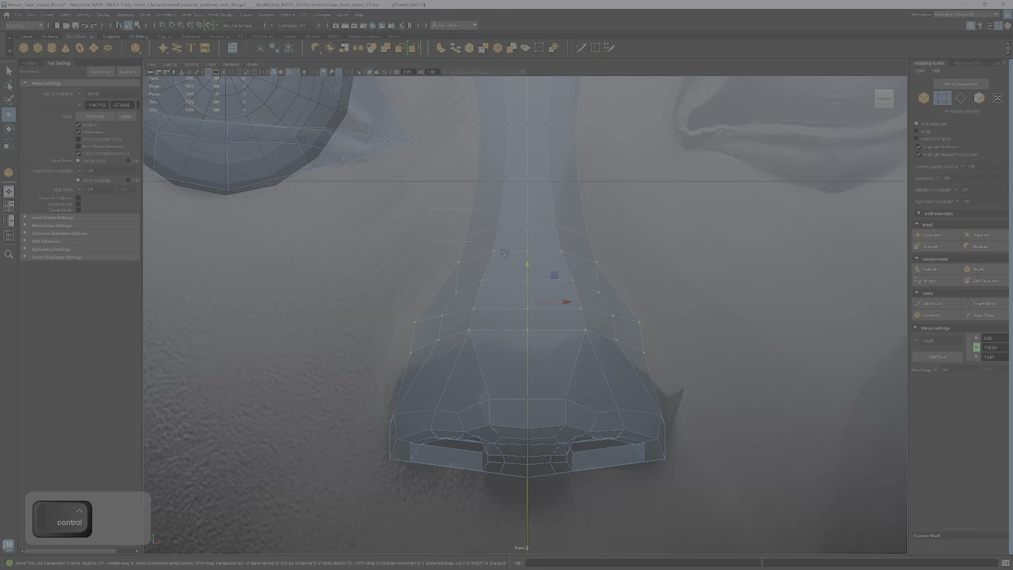
{"action": "left_click_drag", "start_coordinate": [430, 207], "coordinate": [620, 243], "text": "ctrl+shift"}
{"action": "left_click_drag", "start_coordinate": [527, 248], "coordinate": [527, 237]}
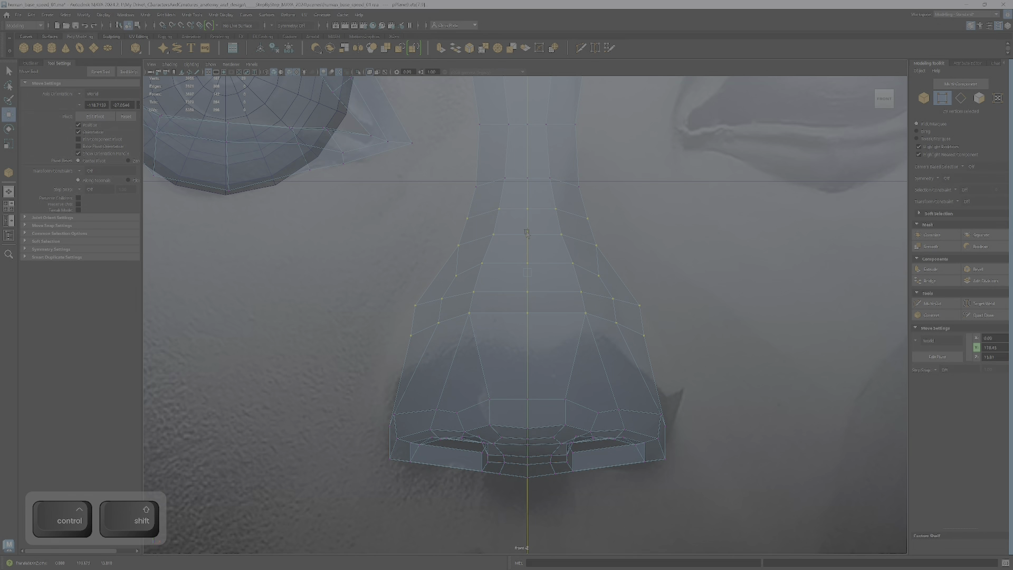
Raise the edge row above the nostrils to the upper part of the nose tip and save the scene.
{"action": "middle_click_drag", "start_coordinate": [548, 308], "coordinate": [541, 222], "text": "alt"}
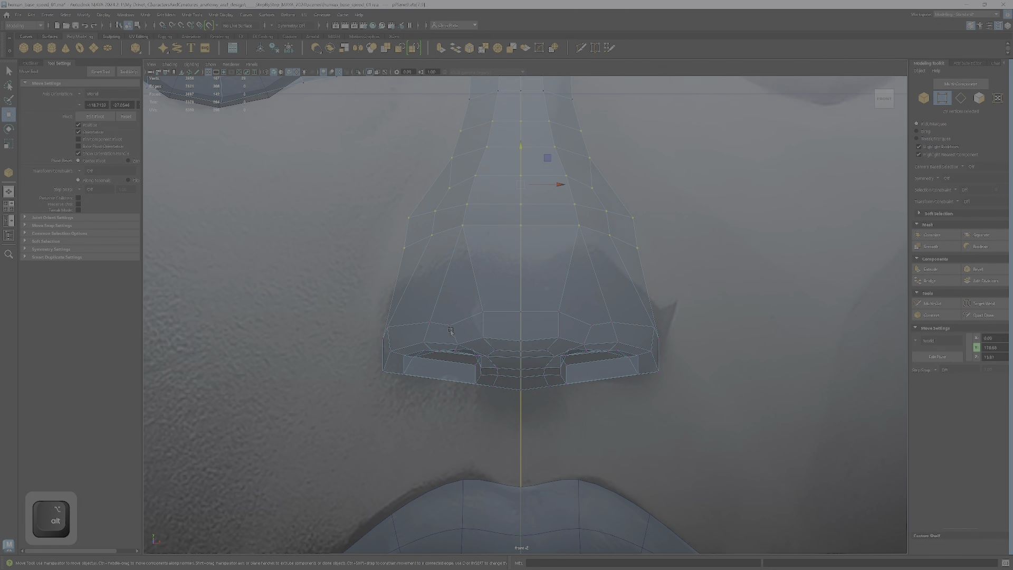
{"action": "right_click_drag", "start_coordinate": [451, 331], "coordinate": [469, 318]}
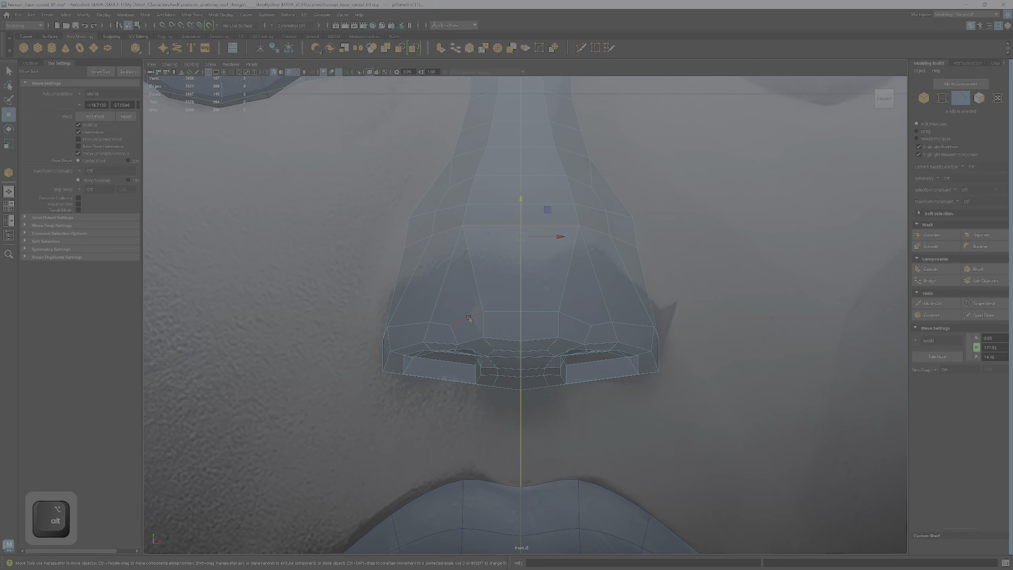
{"action": "double_click", "coordinate": [600, 323], "text": "ctrl+shift"}
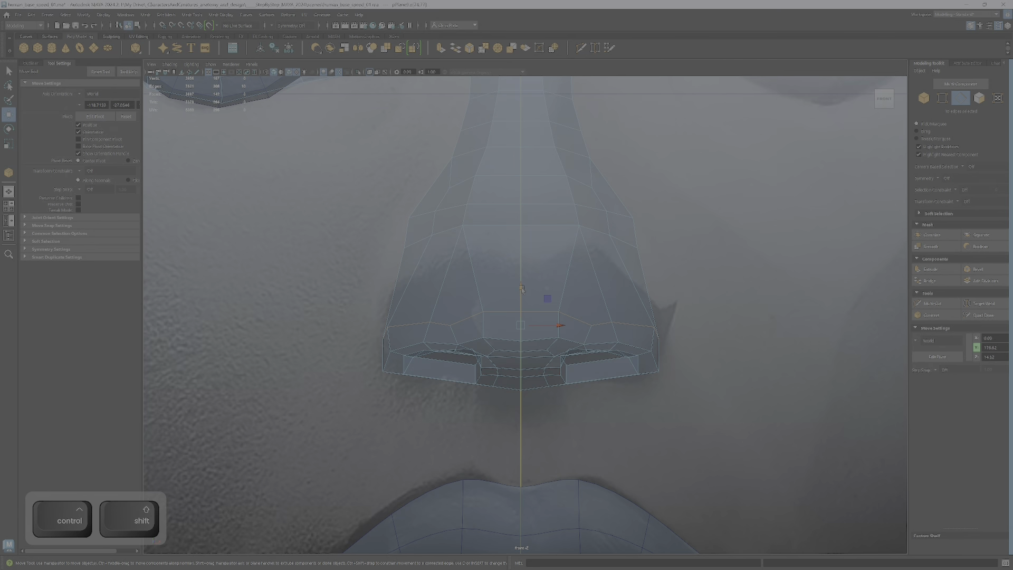
{"action": "left_click_drag", "start_coordinate": [521, 287], "coordinate": [521, 275], "text": "ctrl+shift"}
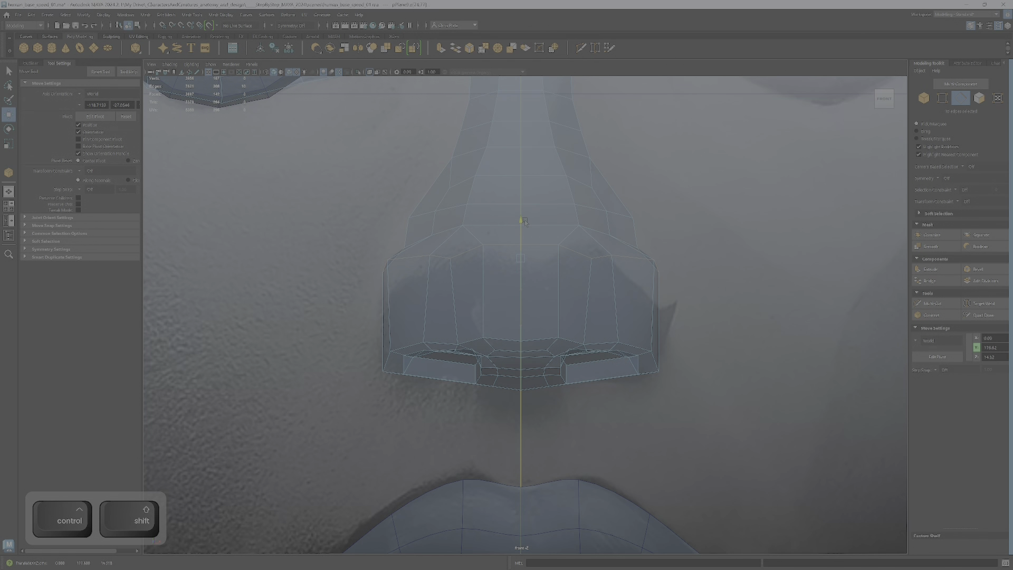
{"action": "left_click_drag", "start_coordinate": [524, 230], "coordinate": [524, 224], "text": "ctrl+shift"}
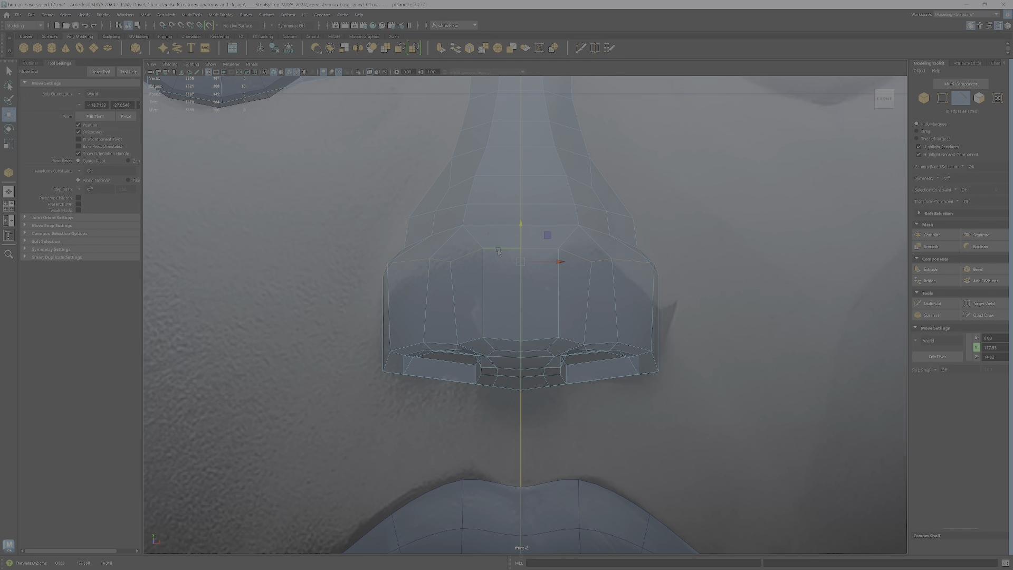
{"action": "key", "text": "q"}
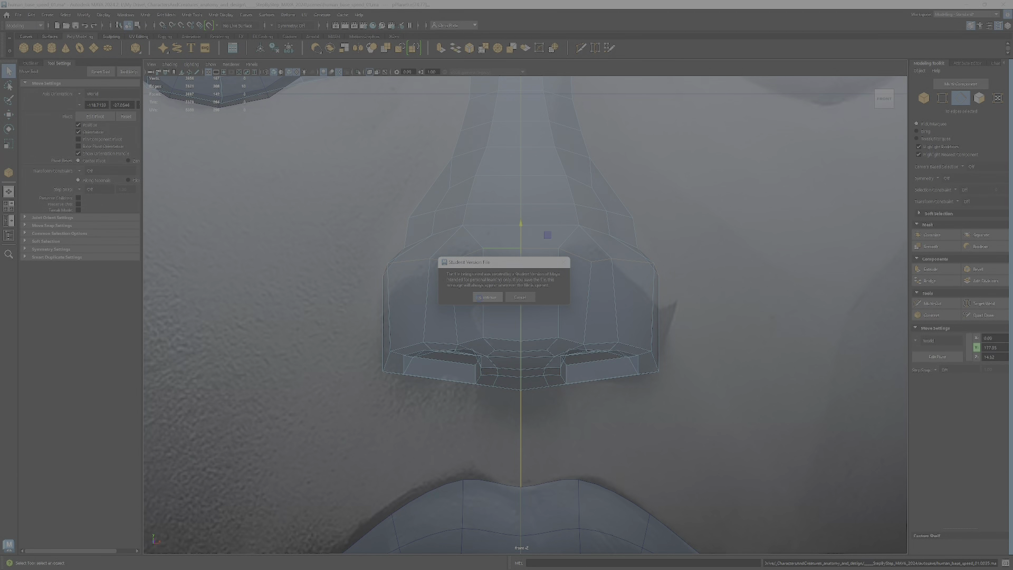
{"action": "left_click", "coordinate": [479, 299]}
Select the edge row bordering the tops of the nostrils on both sides and raise it to the middle of the nose tip.
{"action": "key", "text": "w"}
{"action": "double_click", "coordinate": [505, 340]}
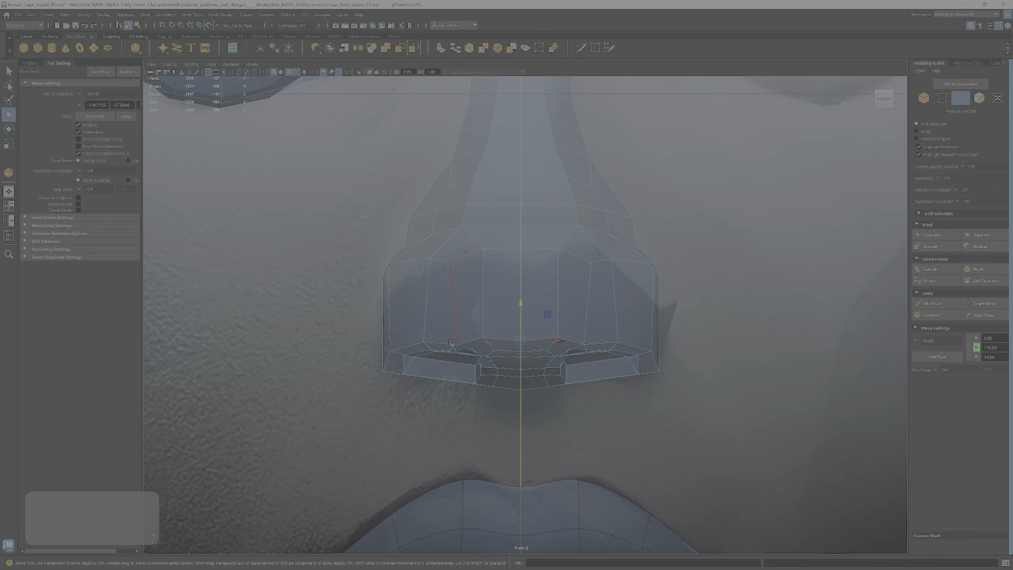
{"action": "left_click", "coordinate": [584, 344], "text": "ctrl+shift"}
{"action": "left_click", "coordinate": [596, 344], "text": "ctrl+shift"}
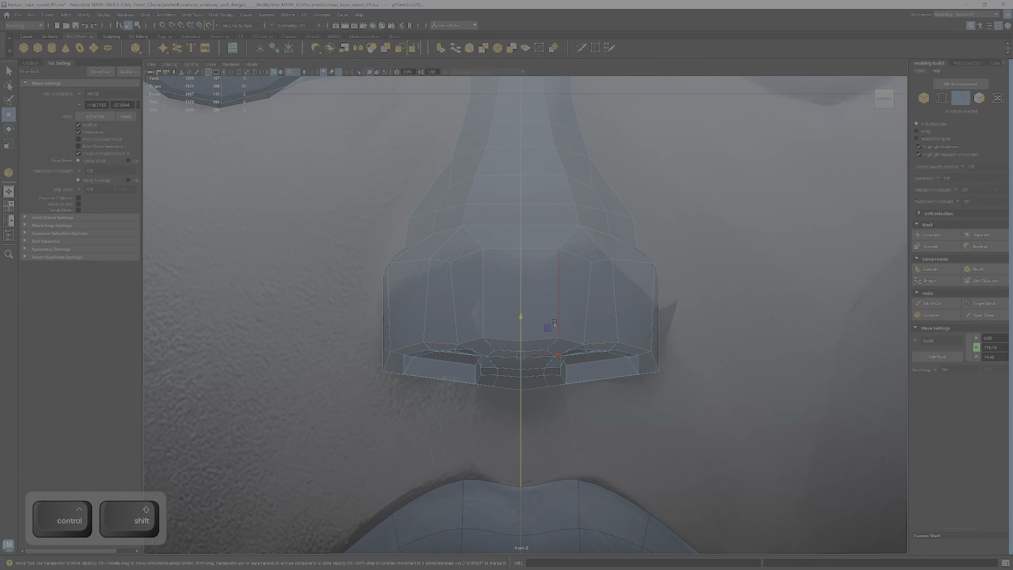
{"action": "left_click_drag", "start_coordinate": [521, 317], "coordinate": [518, 263], "text": "ctrl+shift"}
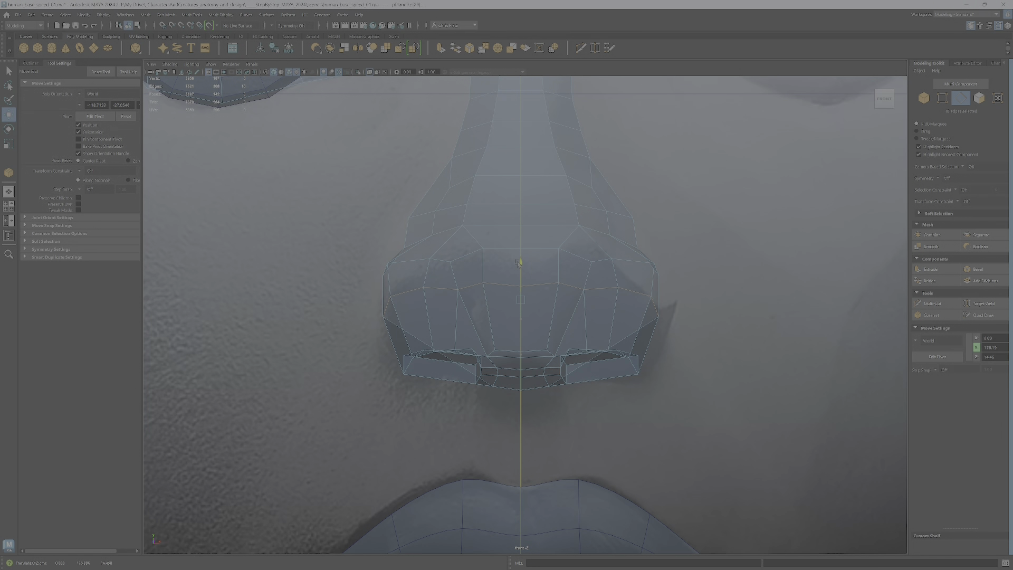
{"action": "scroll", "coordinate": [519, 265], "scroll_direction": "down", "scroll_amount": 5}
{"action": "key", "text": "space"}
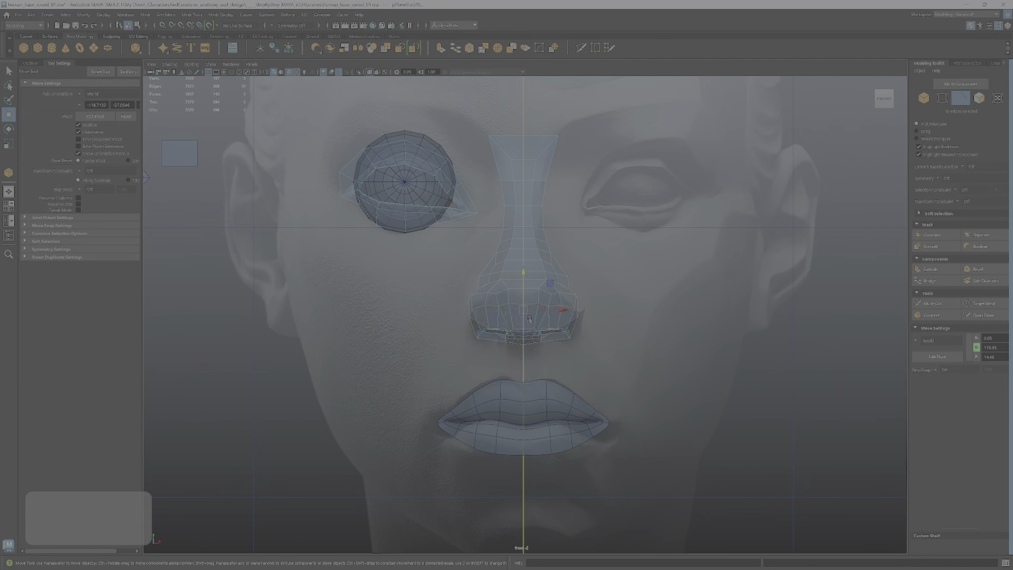
Switch to the four-view layout and turn on smooth preview for the eye meshes.
{"action": "key", "text": "space"}
{"action": "left_click_drag", "start_coordinate": [795, 226], "coordinate": [606, 270], "text": "alt"}
{"action": "scroll", "coordinate": [609, 280], "scroll_direction": "up", "scroll_amount": 5}
{"action": "key", "text": "space"}
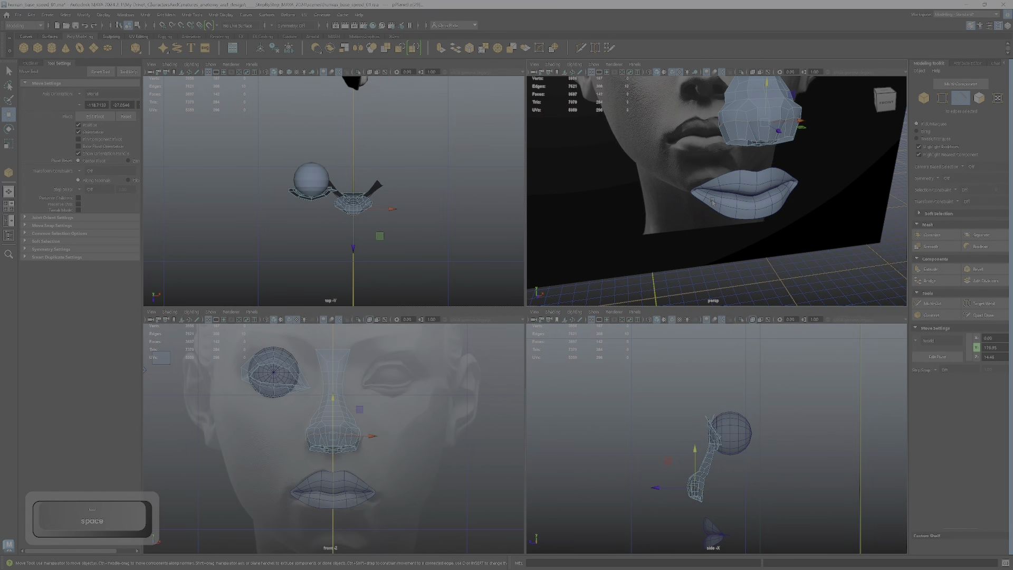
{"action": "middle_click_drag", "start_coordinate": [649, 263], "coordinate": [629, 302], "text": "alt"}
{"action": "left_click_drag", "start_coordinate": [677, 280], "coordinate": [649, 211], "text": "alt"}
{"action": "left_click", "coordinate": [611, 172]}
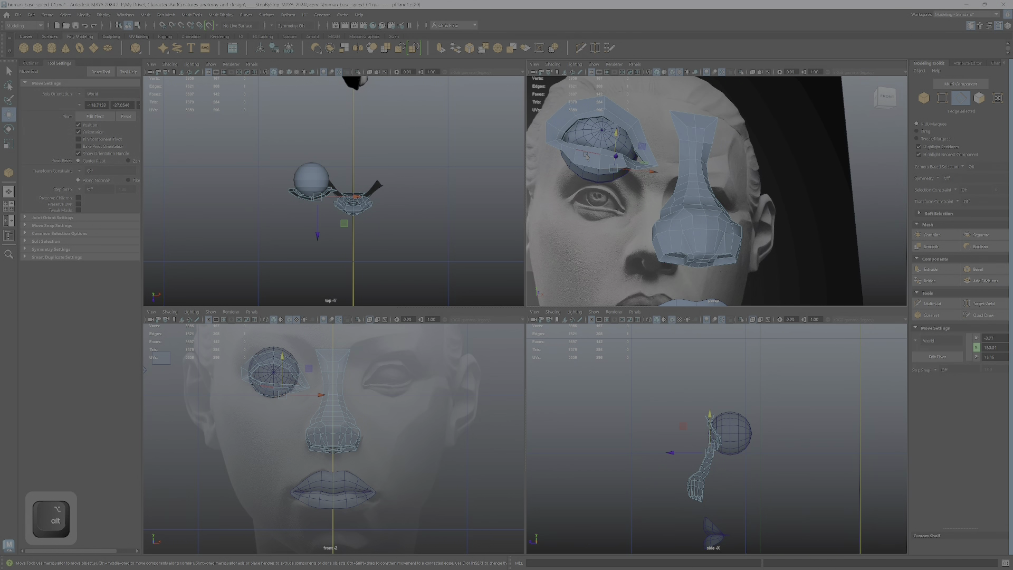
{"action": "left_click", "coordinate": [594, 139]}
{"action": "key", "text": "3"}
{"action": "left_click_drag", "start_coordinate": [679, 203], "coordinate": [693, 205], "text": "alt"}
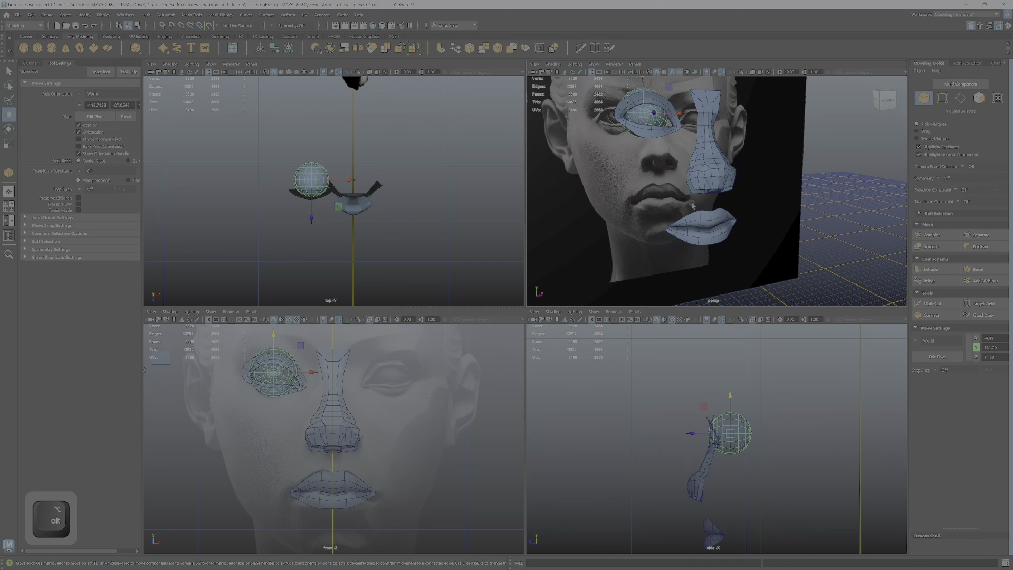
Select the nose mesh and examine its nostril openings and lower edges from below, the front and the side.
{"action": "left_click", "coordinate": [707, 178]}
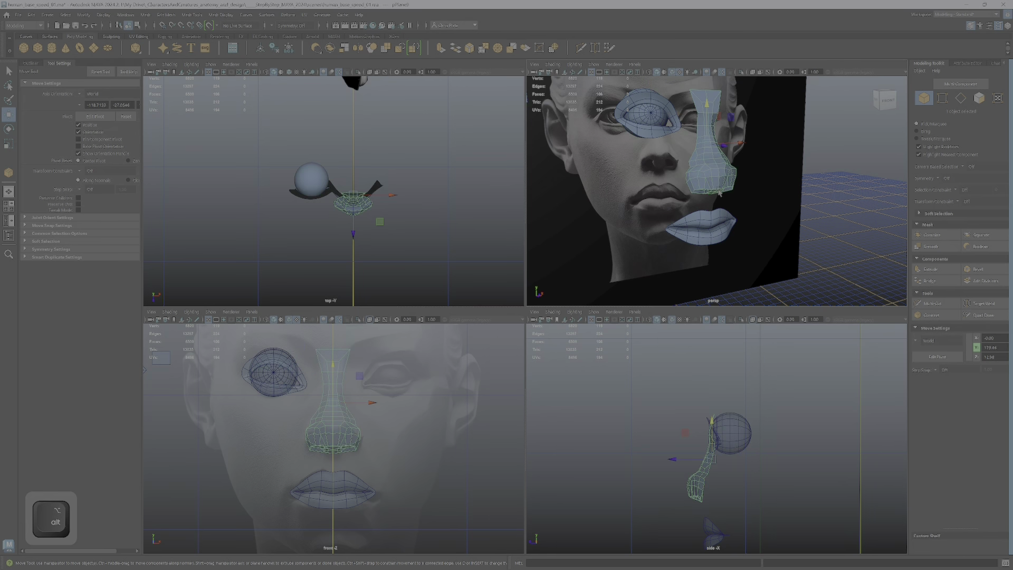
{"action": "middle_click_drag", "start_coordinate": [720, 193], "coordinate": [711, 251], "text": "alt"}
{"action": "right_click_drag", "start_coordinate": [712, 252], "coordinate": [744, 244], "text": "alt"}
{"action": "left_click_drag", "start_coordinate": [702, 203], "coordinate": [738, 222], "text": "alt"}
{"action": "mouse_move", "coordinate": [721, 184]}
{"action": "left_mouse_down", "text": "alt"}
{"action": "mouse_move", "coordinate": [774, 172]}
{"action": "mouse_move", "coordinate": [719, 117]}
{"action": "mouse_move", "coordinate": [726, 167]}
{"action": "left_mouse_up", "text": "alt"}
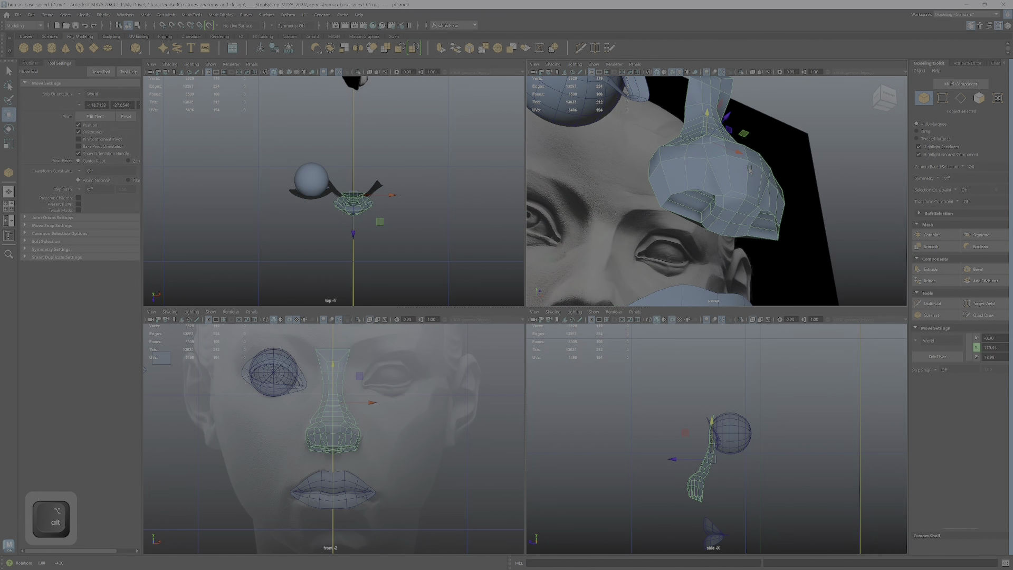
{"action": "right_click_drag", "start_coordinate": [696, 174], "coordinate": [735, 173], "text": "alt"}
{"action": "left_click_drag", "start_coordinate": [735, 173], "coordinate": [729, 195], "text": "alt"}
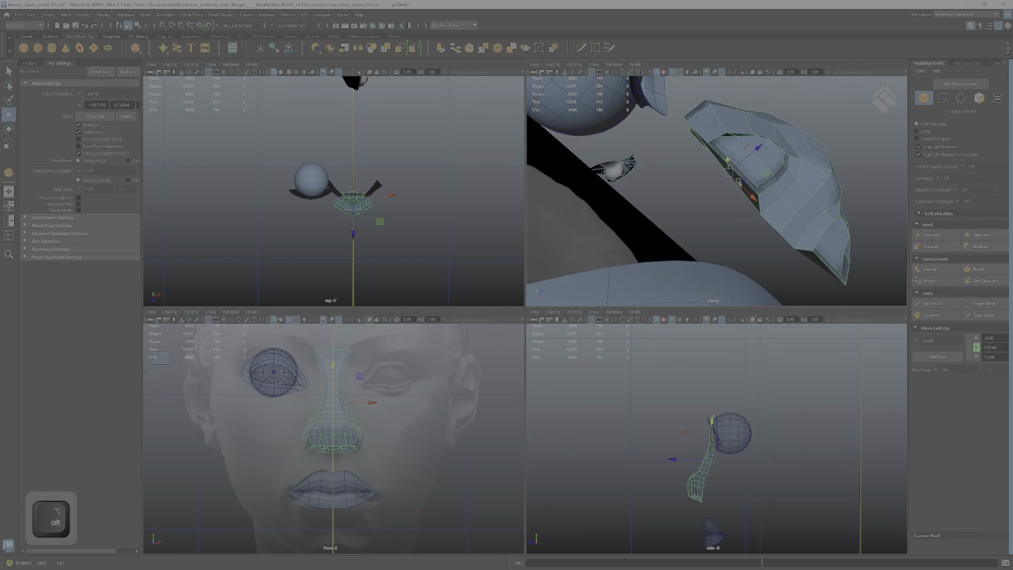
{"action": "left_click_drag", "start_coordinate": [735, 192], "coordinate": [752, 208], "text": "alt"}
{"action": "left_click_drag", "start_coordinate": [759, 163], "coordinate": [718, 203], "text": "alt"}
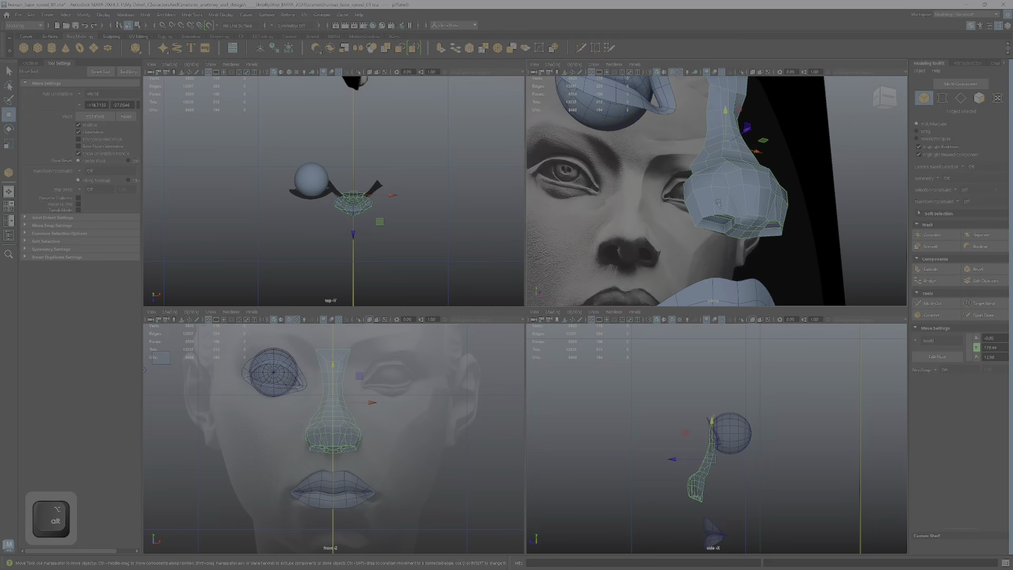
{"action": "right_click", "coordinate": [697, 206]}
{"action": "right_click_drag", "start_coordinate": [697, 207], "coordinate": [705, 183]}
{"action": "left_click_drag", "start_coordinate": [706, 184], "coordinate": [708, 206], "text": "alt"}
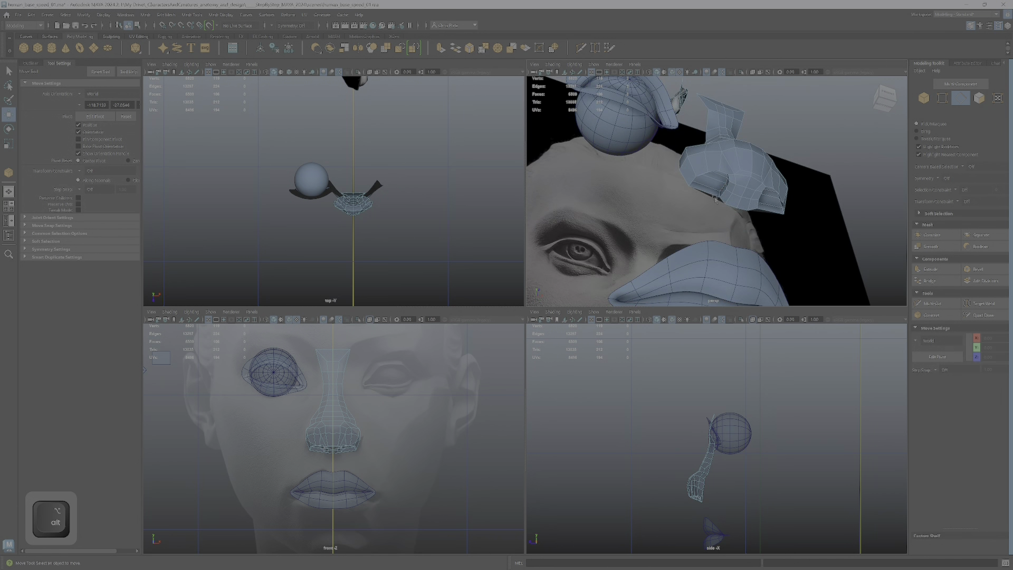
{"action": "right_click_drag", "start_coordinate": [708, 206], "coordinate": [733, 216], "text": "alt"}
{"action": "left_click_drag", "start_coordinate": [733, 215], "coordinate": [724, 217], "text": "alt"}
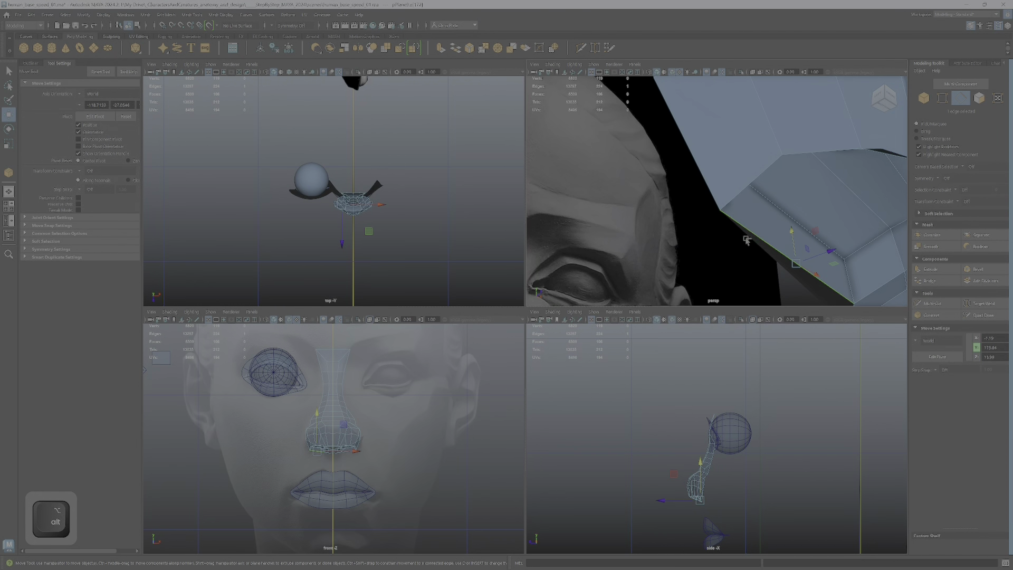
{"action": "left_click", "coordinate": [761, 239]}
{"action": "left_click_drag", "start_coordinate": [761, 239], "coordinate": [730, 153], "text": "alt"}
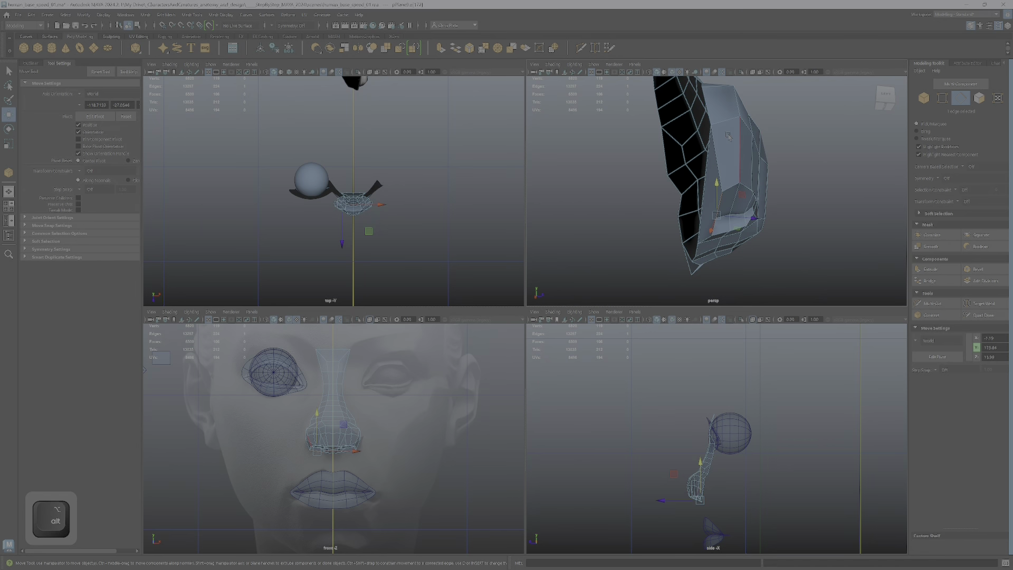
Select the vertices around the nostril opening beneath the modelled eye and raise them into the nose.
{"action": "right_click_drag", "start_coordinate": [728, 138], "coordinate": [689, 137]}
{"action": "left_click_drag", "start_coordinate": [692, 148], "coordinate": [710, 166], "text": "alt"}
{"action": "left_click", "coordinate": [717, 140]}
{"action": "scroll", "coordinate": [352, 449], "scroll_direction": "up", "scroll_amount": 8}
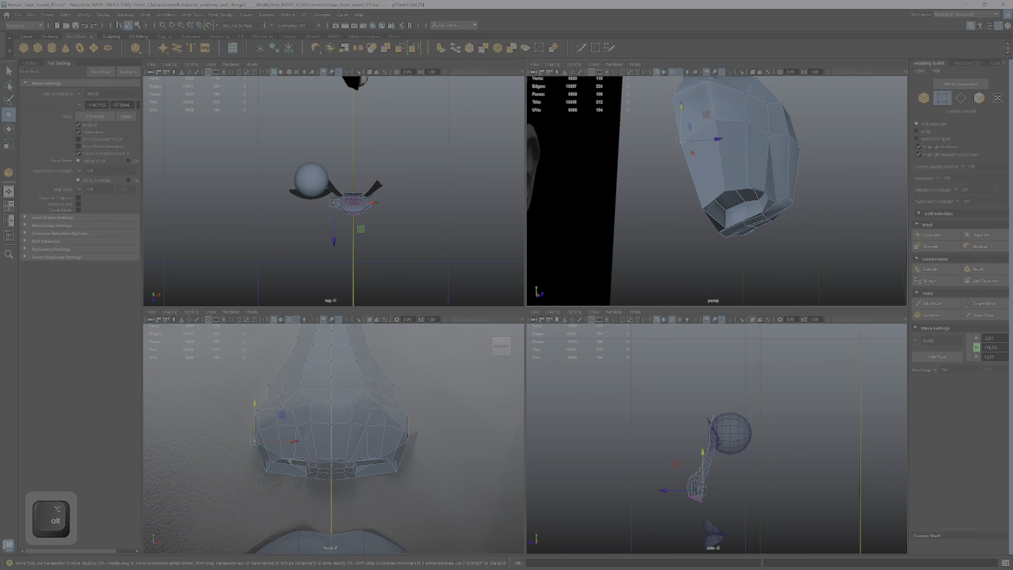
{"action": "left_click_drag", "start_coordinate": [710, 161], "coordinate": [696, 196], "text": "alt"}
{"action": "right_click", "coordinate": [722, 170]}
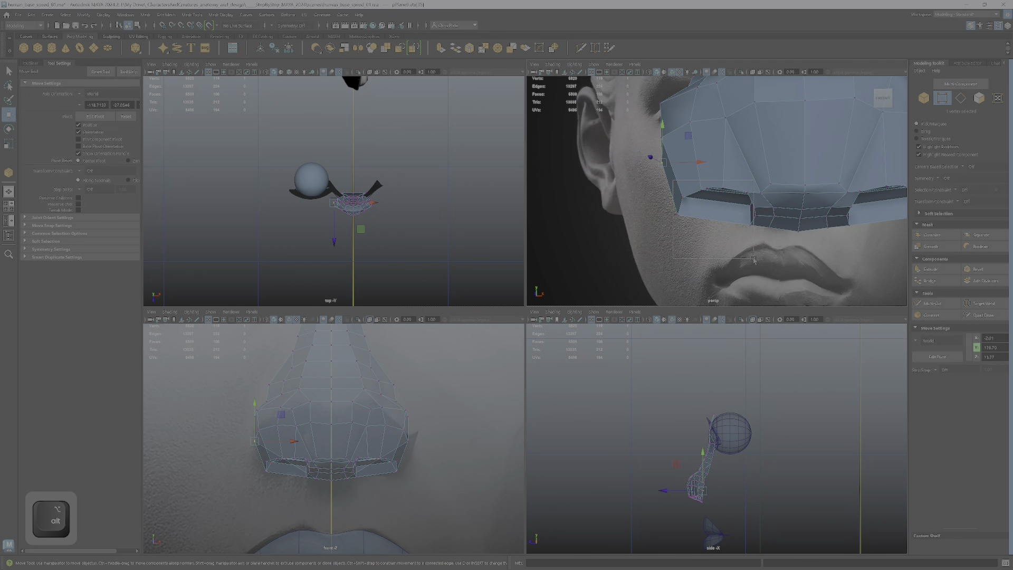
{"action": "left_click_drag", "start_coordinate": [760, 261], "coordinate": [748, 223], "text": "alt"}
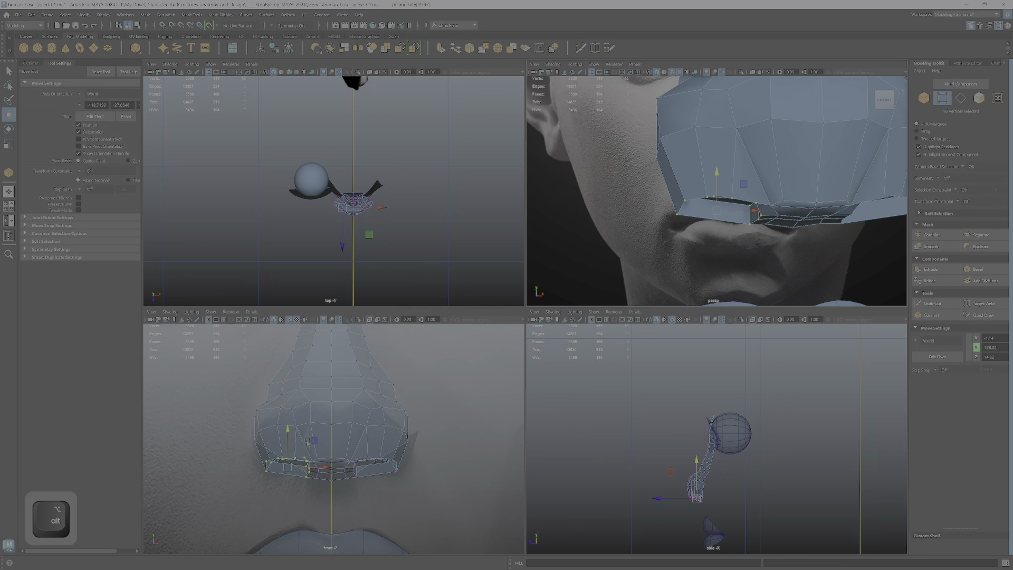
{"action": "left_click_drag", "start_coordinate": [312, 440], "coordinate": [316, 420]}
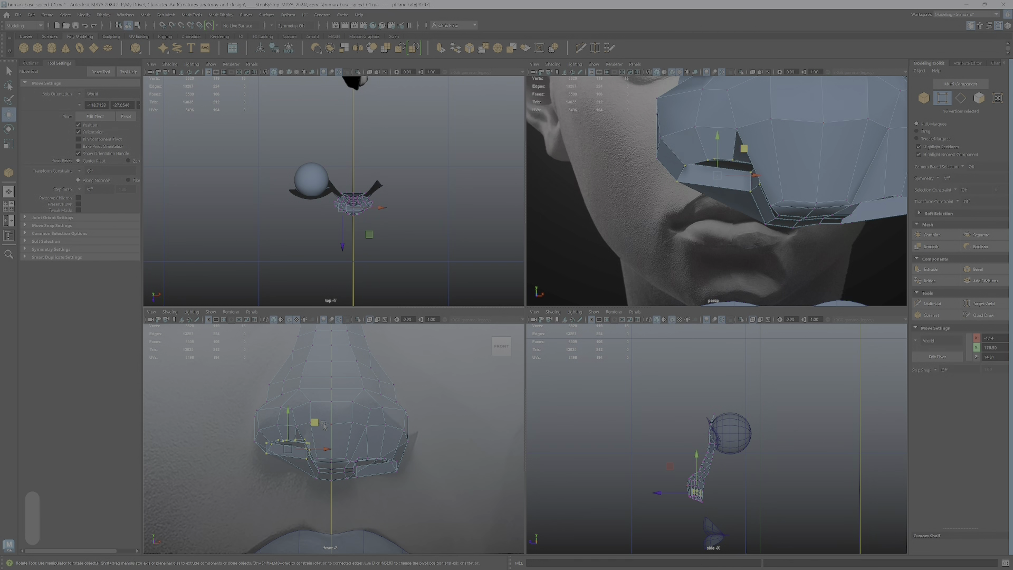
Rotate the selected nostril vertices so the opening slopes down toward the nose centre, and adjust their position in the front view.
{"action": "key", "text": "e"}
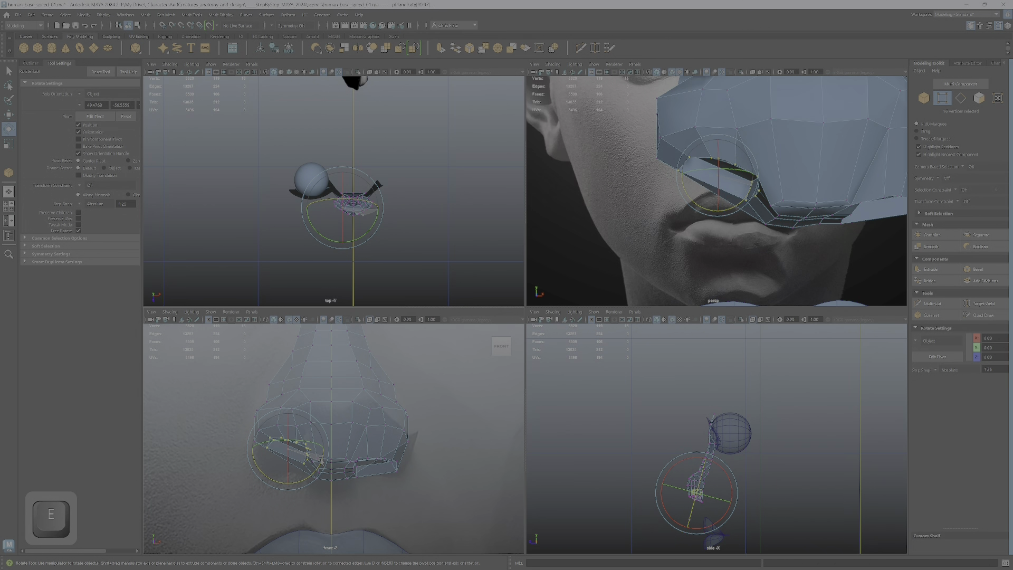
{"action": "key", "text": "w"}
{"action": "left_click_drag", "start_coordinate": [309, 423], "coordinate": [313, 420]}
Try raising the central vertices between the two nostrils.
{"action": "left_click_drag", "start_coordinate": [657, 276], "coordinate": [729, 235], "text": "alt"}
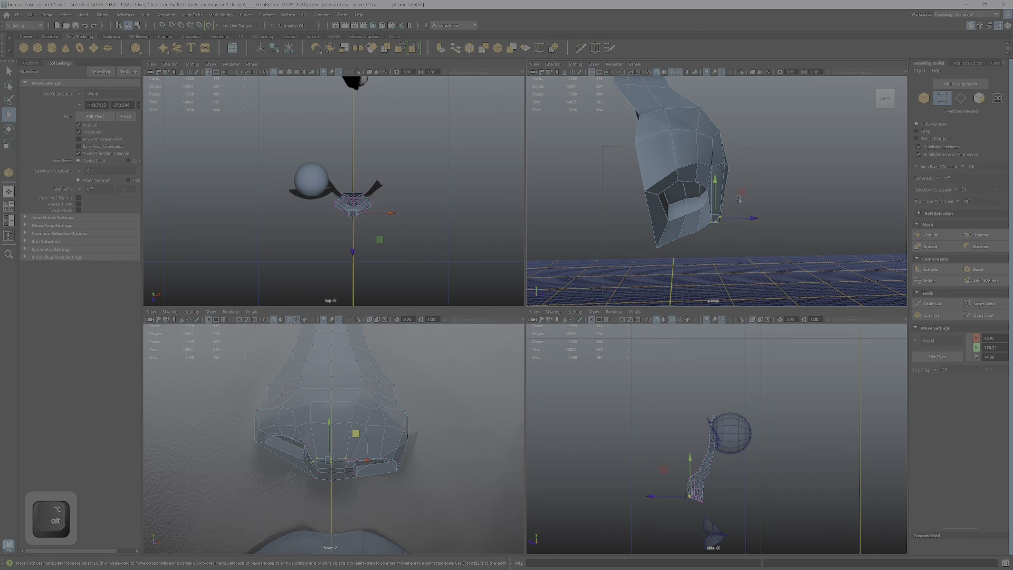
{"action": "left_click_drag", "start_coordinate": [741, 192], "coordinate": [746, 175]}
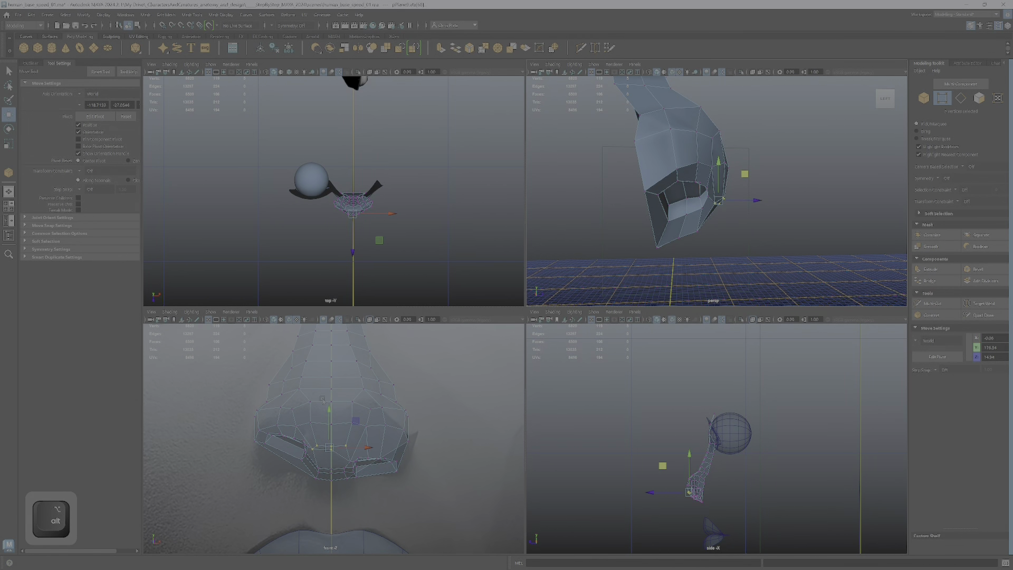
{"action": "right_click_drag", "start_coordinate": [323, 400], "coordinate": [211, 383], "text": "alt"}
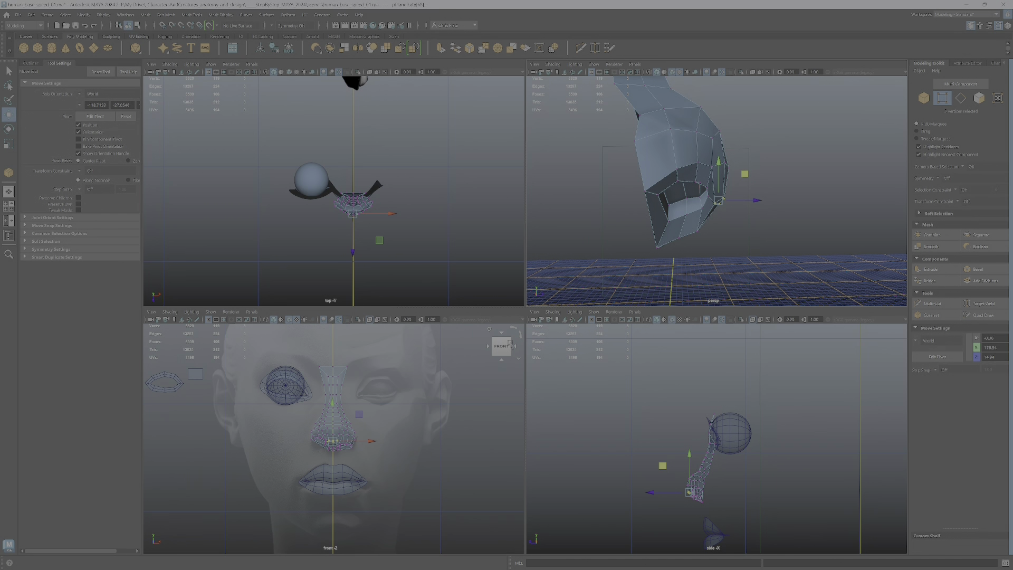
Turn off X-Ray shading in the front view and undo the last raise of the central vertices.
{"action": "left_click", "coordinate": [370, 319]}
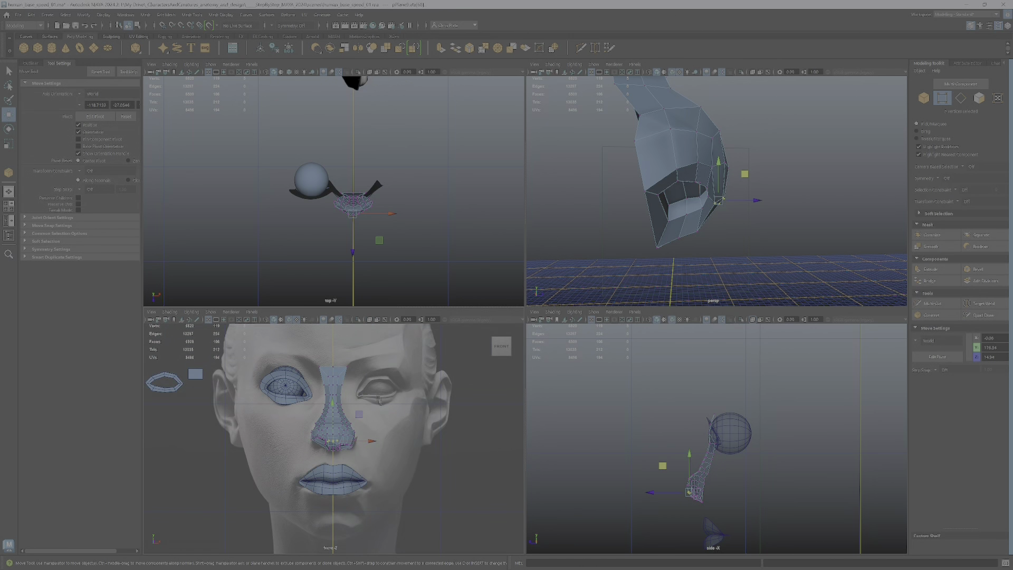
{"action": "right_click_drag", "start_coordinate": [781, 232], "coordinate": [712, 224], "text": "alt"}
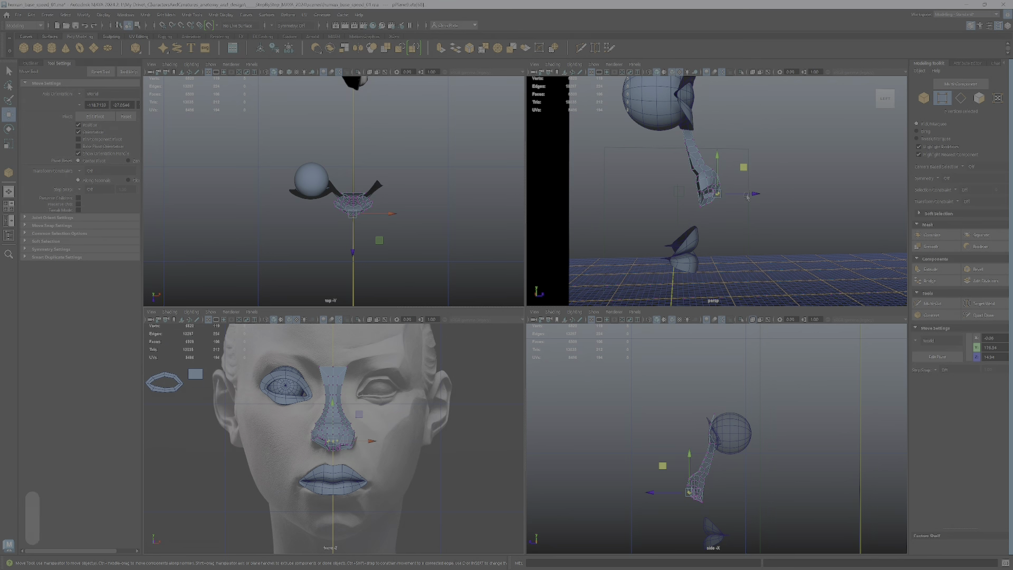
{"action": "left_click_drag", "start_coordinate": [688, 224], "coordinate": [623, 193], "text": "alt"}
{"action": "middle_click_drag", "start_coordinate": [622, 193], "coordinate": [694, 236], "text": "alt"}
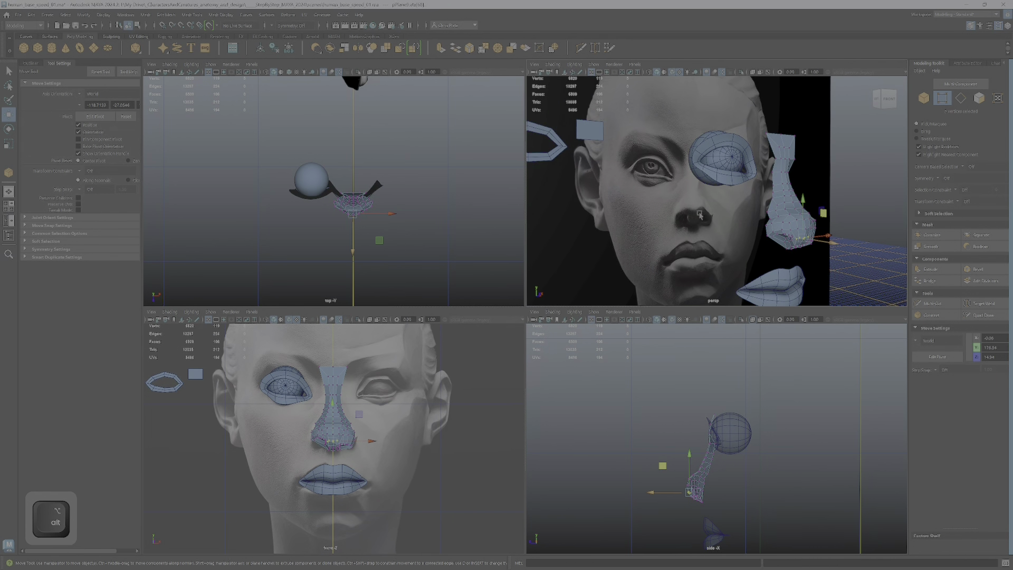
{"action": "key", "text": "ctrl+z"}
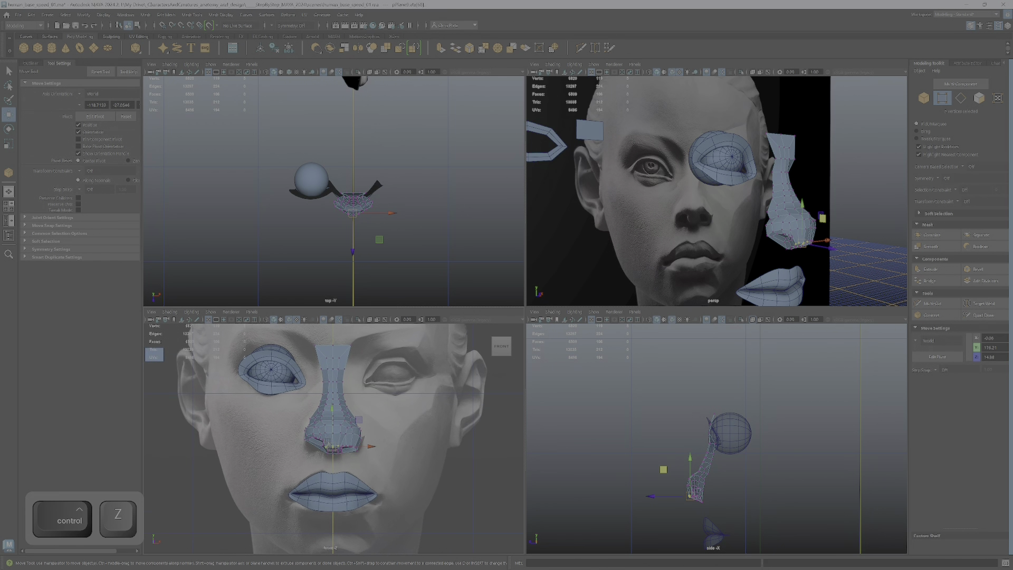
Delete the nose faces on the half opposite the reshaped nostril, up to the centre line.
{"action": "scroll", "coordinate": [326, 443], "scroll_direction": "up", "scroll_amount": 5}
{"action": "scroll", "coordinate": [407, 435], "scroll_direction": "down", "scroll_amount": 5}
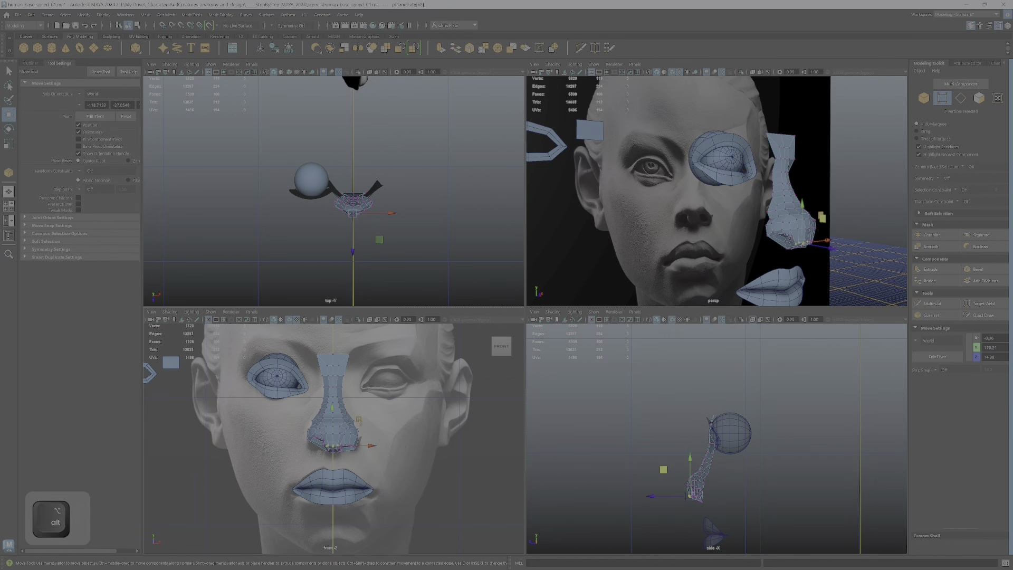
{"action": "middle_click_drag", "start_coordinate": [339, 376], "coordinate": [362, 418], "text": "alt"}
{"action": "scroll", "coordinate": [362, 418], "scroll_direction": "up", "scroll_amount": 3}
{"action": "scroll", "coordinate": [362, 418], "scroll_direction": "down", "scroll_amount": 3}
{"action": "right_click_drag", "start_coordinate": [362, 418], "coordinate": [422, 371]}
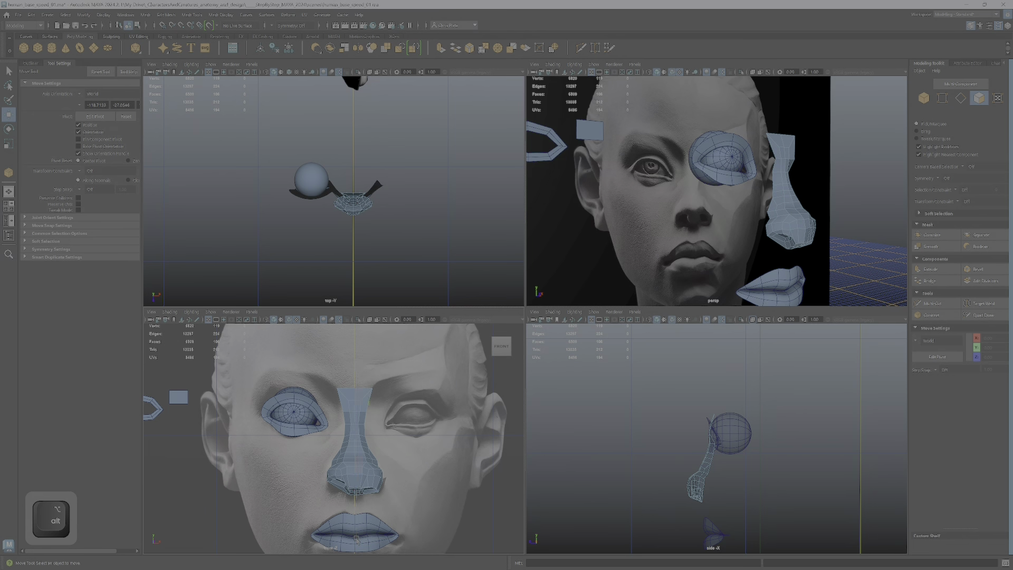
{"action": "left_click_drag", "start_coordinate": [356, 538], "coordinate": [384, 393]}
{"action": "key", "text": "Delete"}
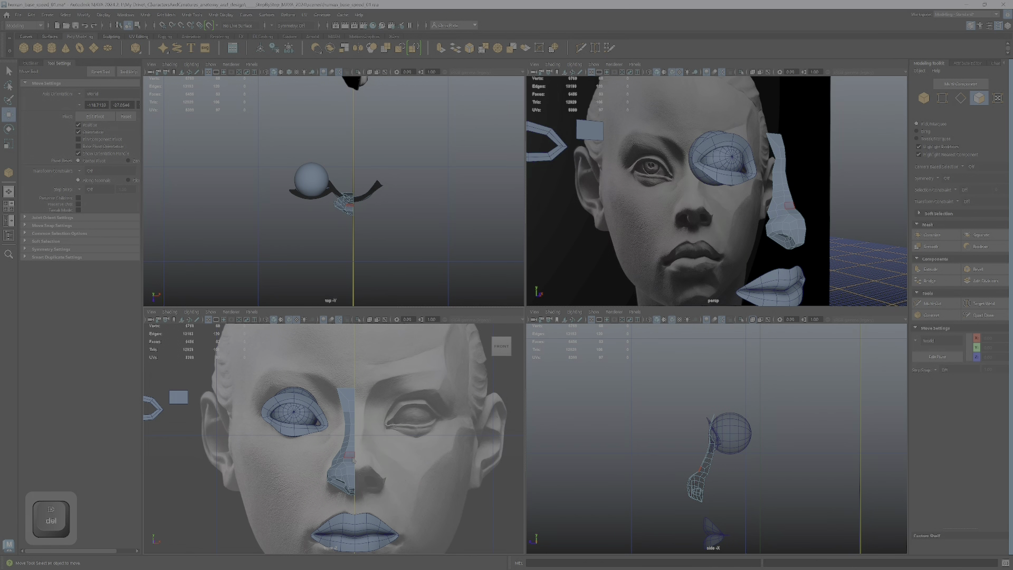
Mirror the remaining nose half across the centre with Duplicate Special and combine the two halves into one mesh.
{"action": "right_click_drag", "start_coordinate": [353, 461], "coordinate": [392, 335]}
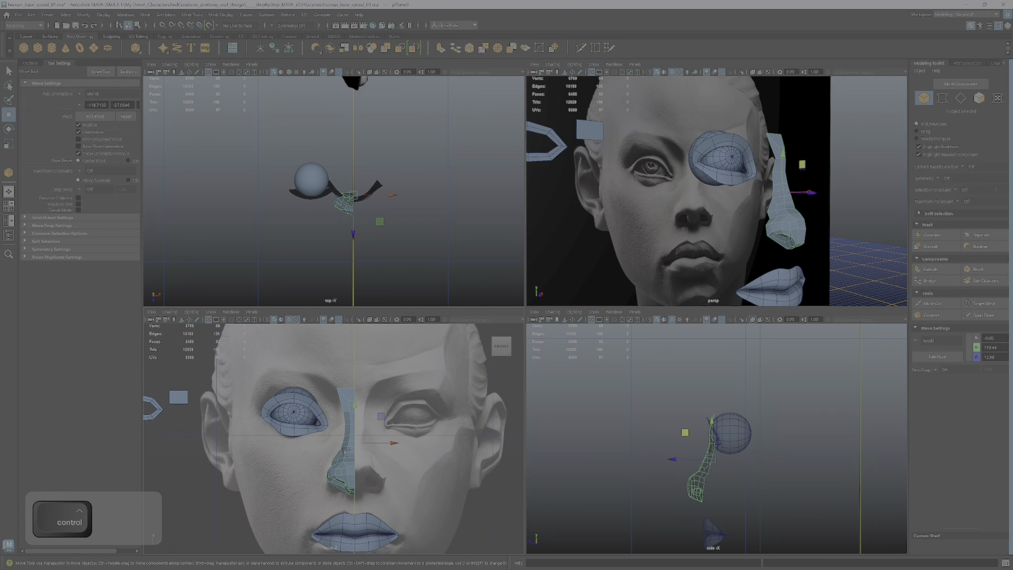
{"action": "key", "text": "ctrl+shift+d"}
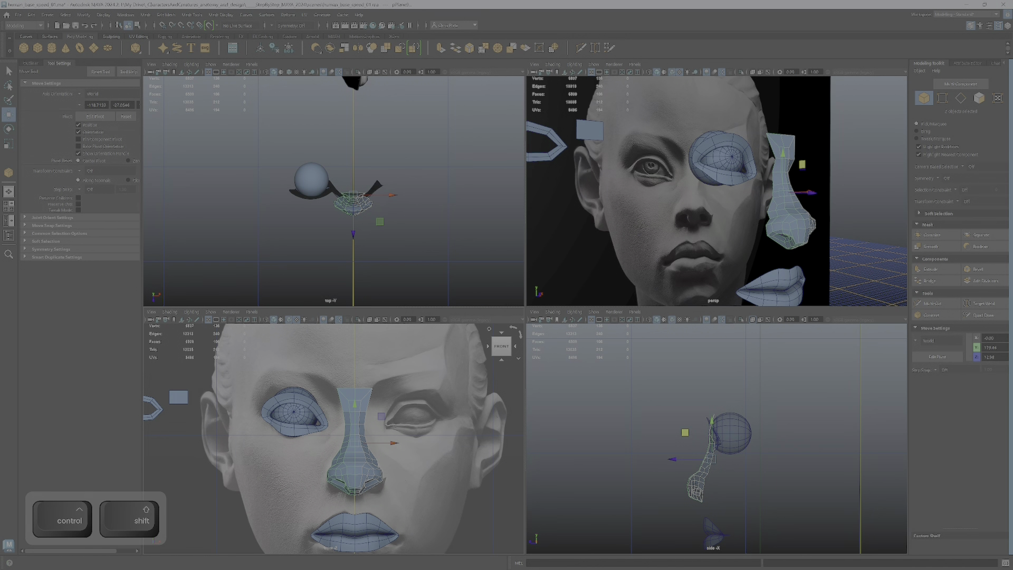
{"action": "left_click", "coordinate": [932, 235]}
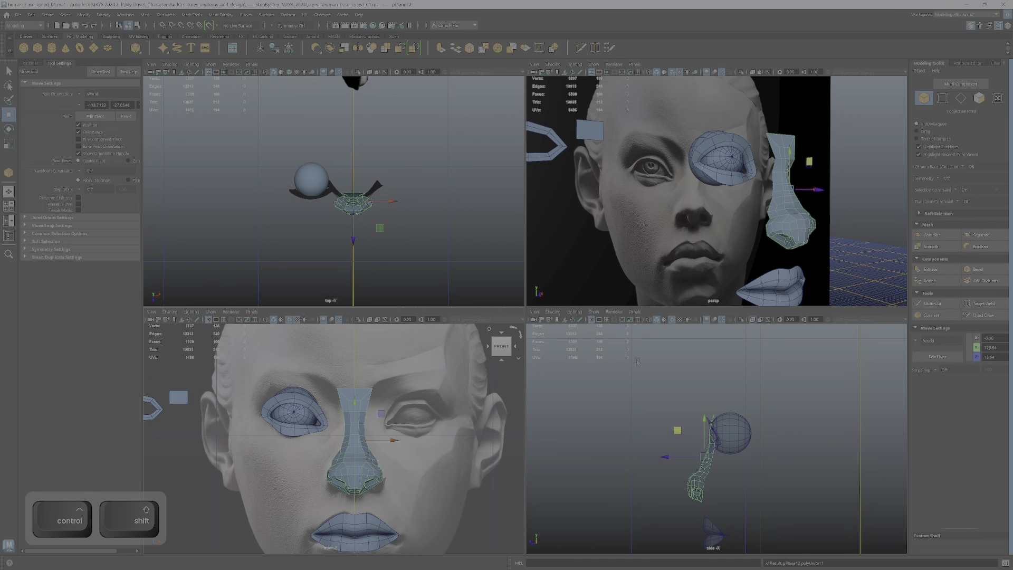
Select all vertices of the combined nose and merge them to weld the centre seam.
{"action": "middle_click_drag", "start_coordinate": [393, 448], "coordinate": [420, 425], "text": "alt"}
{"action": "right_click_drag", "start_coordinate": [420, 425], "coordinate": [474, 420], "text": "alt"}
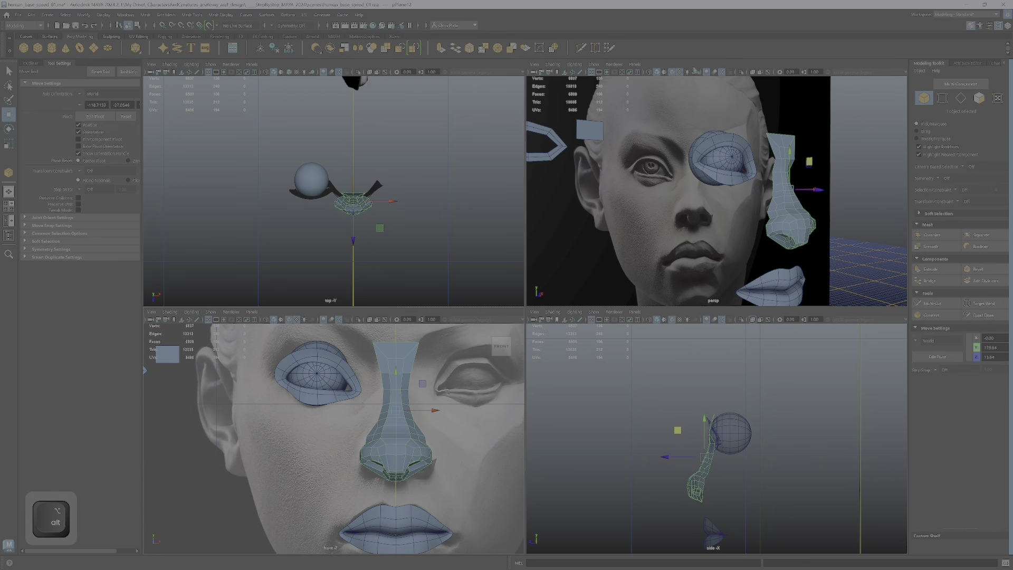
{"action": "right_click_drag", "start_coordinate": [369, 337], "coordinate": [401, 333], "text": "alt"}
{"action": "middle_click_drag", "start_coordinate": [401, 332], "coordinate": [387, 354], "text": "alt"}
{"action": "right_click_drag", "start_coordinate": [387, 348], "coordinate": [349, 347]}
{"action": "left_click_drag", "start_coordinate": [383, 335], "coordinate": [402, 372]}
{"action": "right_click_drag", "start_coordinate": [401, 369], "coordinate": [337, 356], "text": "alt"}
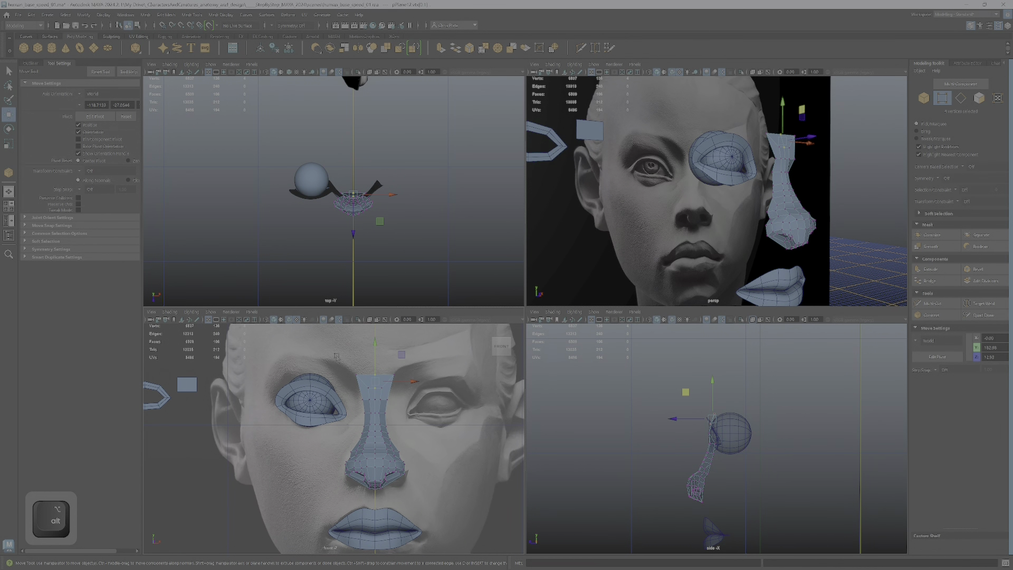
{"action": "left_click_drag", "start_coordinate": [445, 497], "coordinate": [446, 499]}
{"action": "mouse_move", "coordinate": [423, 462]}
{"action": "right_mouse_down", "text": "alt"}
{"action": "mouse_move", "coordinate": [519, 448]}
{"action": "mouse_move", "coordinate": [428, 455]}
{"action": "right_mouse_up", "text": "alt"}
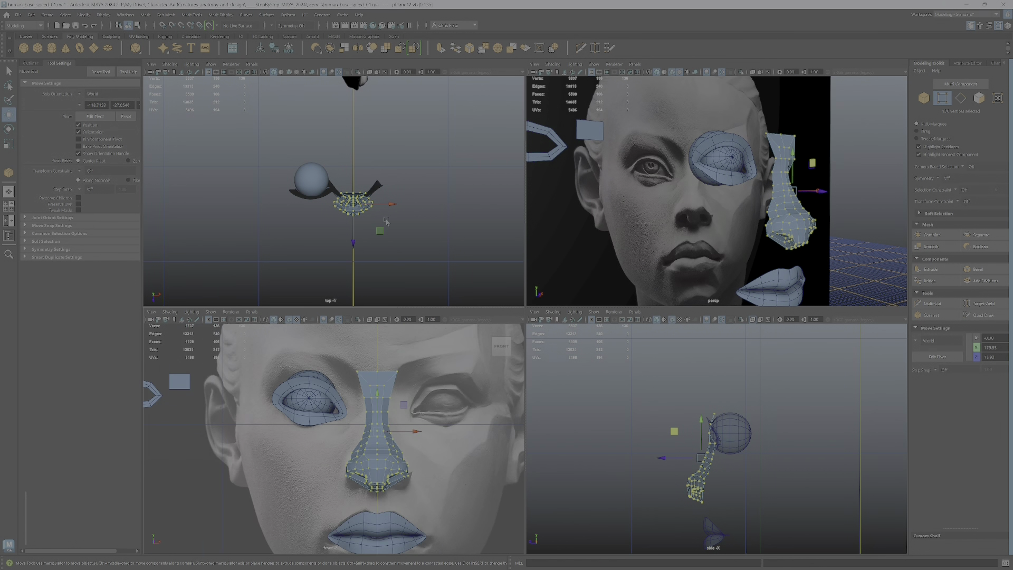
{"action": "left_click", "coordinate": [166, 15]}
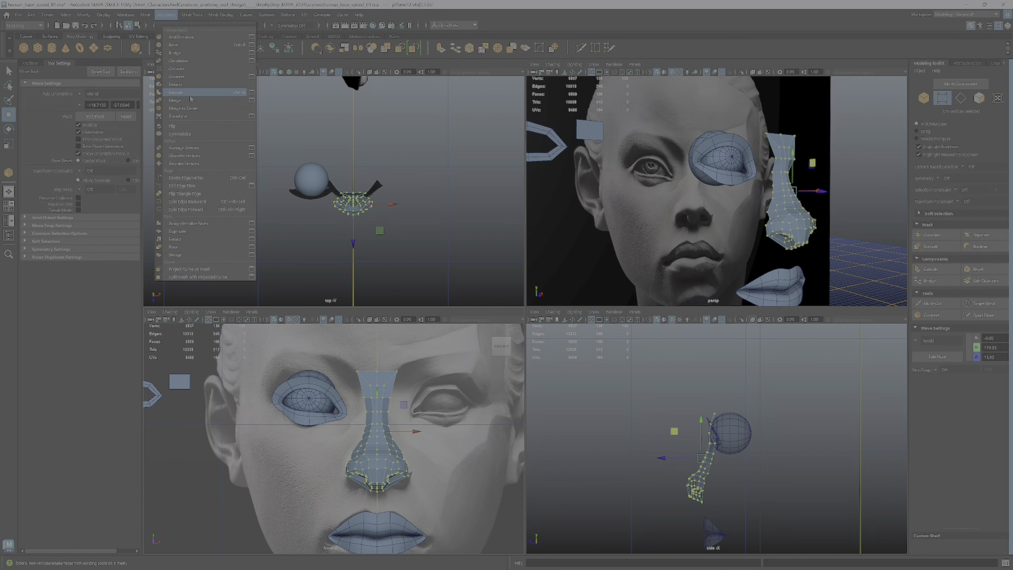
{"action": "left_click", "coordinate": [206, 100]}
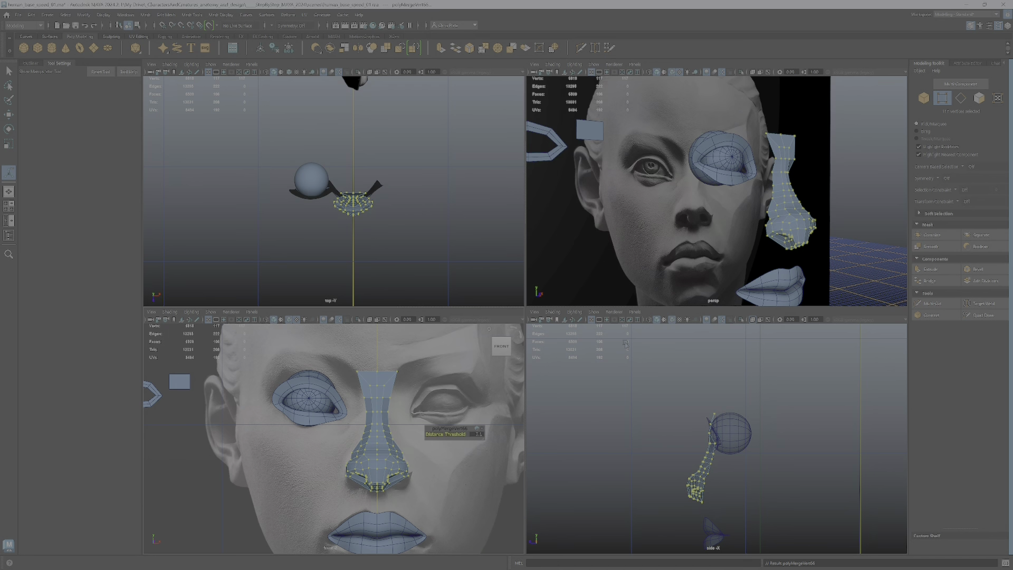
{"action": "middle_click_drag", "start_coordinate": [407, 401], "coordinate": [404, 394], "text": "alt"}
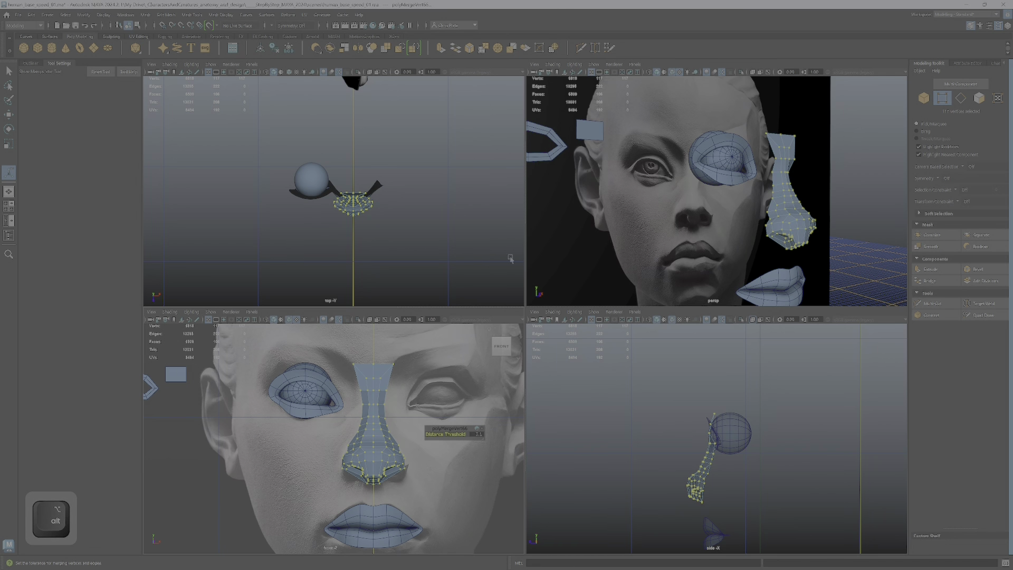
Shift the vertices at the upper end of the nose bridge in depth to refine its side profile.
{"action": "left_click_drag", "start_coordinate": [896, 271], "coordinate": [847, 264], "text": "alt"}
{"action": "right_click_drag", "start_coordinate": [792, 222], "coordinate": [855, 233], "text": "alt"}
{"action": "left_click_drag", "start_coordinate": [684, 151], "coordinate": [744, 177]}
{"action": "key", "text": "e"}
{"action": "key", "text": "w"}
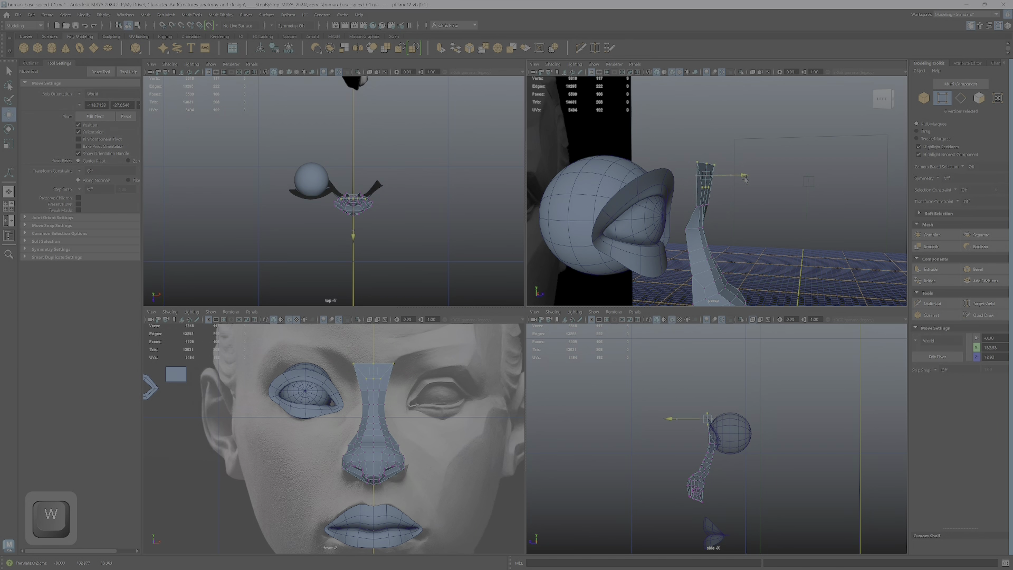
{"action": "left_click_drag", "start_coordinate": [730, 221], "coordinate": [700, 218]}
{"action": "scroll", "coordinate": [706, 205], "scroll_direction": "up", "scroll_amount": 3}
{"action": "left_click", "coordinate": [679, 218]}
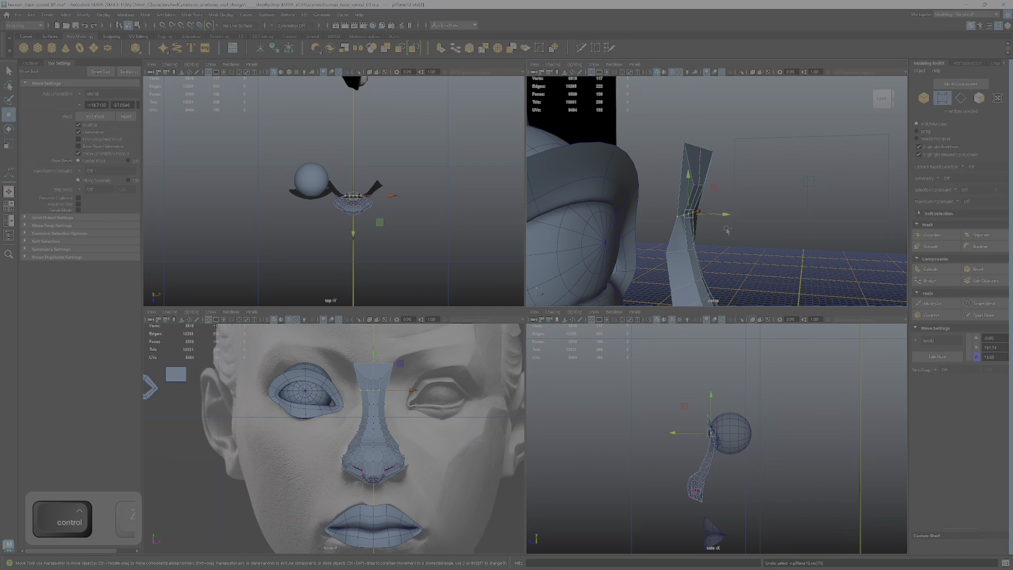
Turn on Object X symmetry and adjust the outer vertices at the top of the nose bridge beside the eye.
{"action": "left_click_drag", "start_coordinate": [752, 253], "coordinate": [855, 234], "text": "alt"}
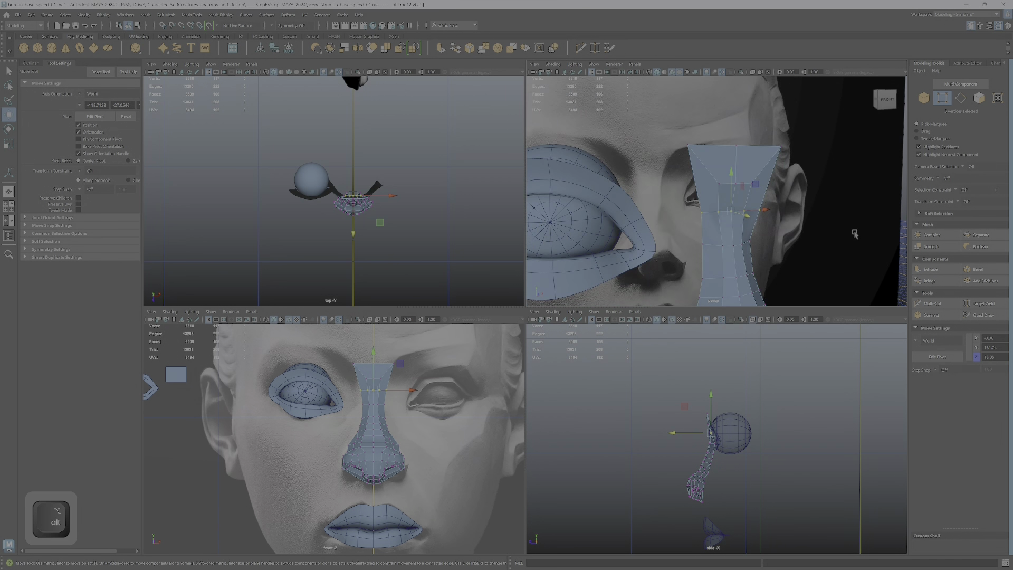
{"action": "left_click", "coordinate": [941, 180]}
{"action": "left_click", "coordinate": [952, 190]}
{"action": "left_click_drag", "start_coordinate": [766, 225], "coordinate": [672, 232], "text": "alt"}
{"action": "scroll", "coordinate": [712, 231], "scroll_direction": "up", "scroll_amount": 3}
{"action": "left_click", "coordinate": [660, 229]}
{"action": "left_click_drag", "start_coordinate": [705, 241], "coordinate": [690, 182], "text": "alt"}
{"action": "left_click", "coordinate": [732, 131]}
{"action": "key", "text": "ctrl+z"}
{"action": "left_click", "coordinate": [632, 166], "text": "ctrl+shift"}
{"action": "scroll", "coordinate": [705, 433], "scroll_direction": "up", "scroll_amount": 7}
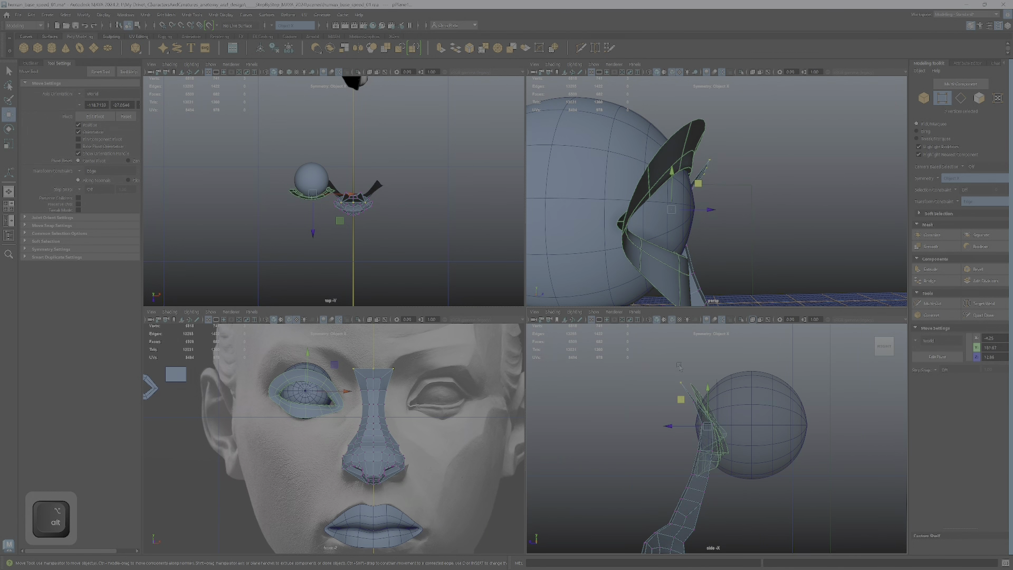
Examine how the nose sits against the eye and the face reference in the side, front and perspective views.
{"action": "left_click", "coordinate": [752, 321]}
{"action": "scroll", "coordinate": [717, 434], "scroll_direction": "down", "scroll_amount": 5}
{"action": "mouse_move", "coordinate": [716, 436]}
{"action": "middle_mouse_down", "text": "alt"}
{"action": "mouse_move", "coordinate": [687, 361]}
{"action": "mouse_move", "coordinate": [711, 458]}
{"action": "middle_mouse_up", "text": "alt"}
{"action": "scroll", "coordinate": [688, 362], "scroll_direction": "up", "scroll_amount": 2}
{"action": "scroll", "coordinate": [688, 361], "scroll_direction": "up", "scroll_amount": 1}
{"action": "left_click_drag", "start_coordinate": [823, 232], "coordinate": [686, 232], "text": "alt"}
{"action": "scroll", "coordinate": [715, 248], "scroll_direction": "down", "scroll_amount": 15}
{"action": "scroll", "coordinate": [326, 409], "scroll_direction": "down", "scroll_amount": 4}
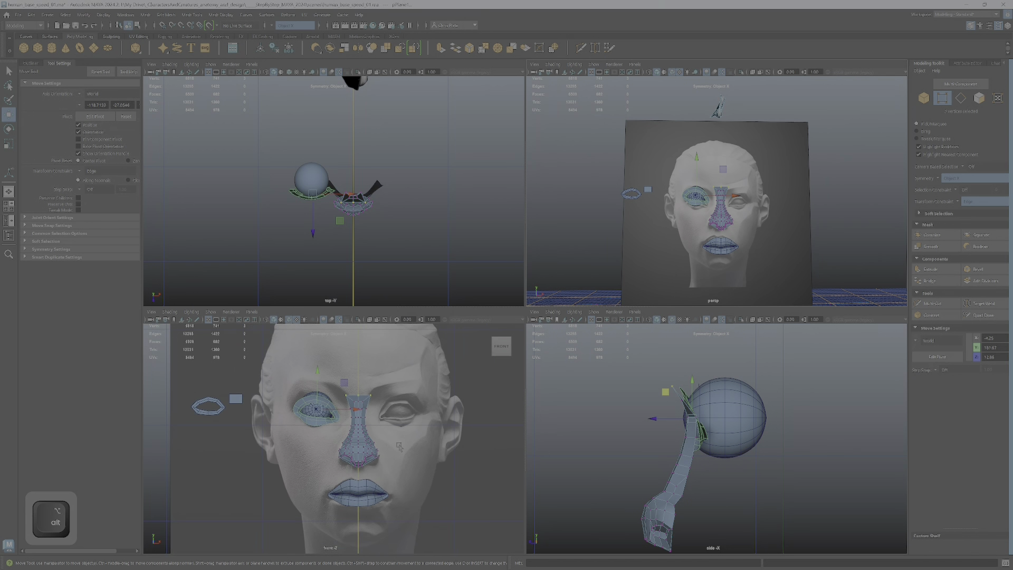
{"action": "scroll", "coordinate": [327, 409], "scroll_direction": "up", "scroll_amount": 3}
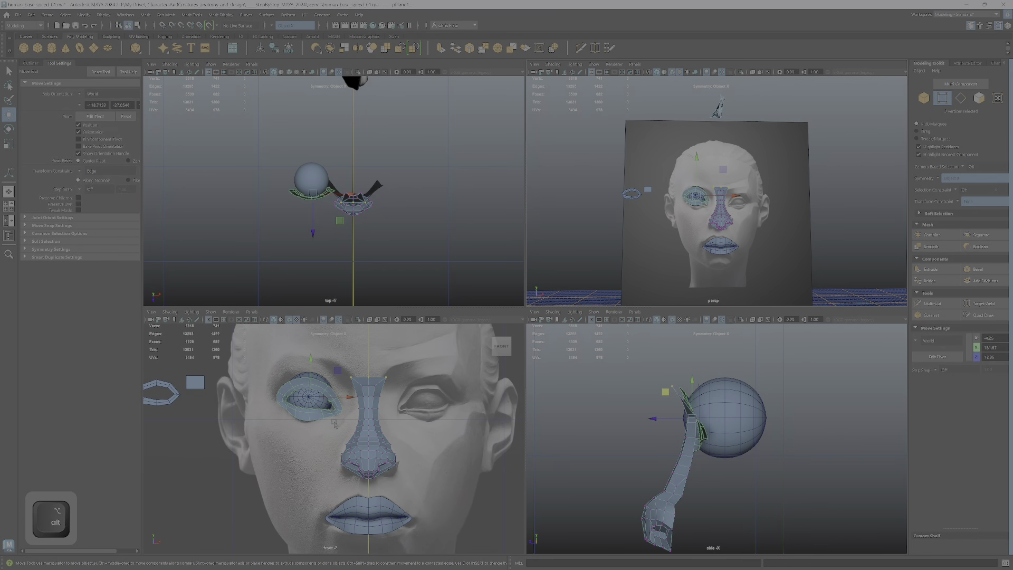
{"action": "right_click_drag", "start_coordinate": [323, 414], "coordinate": [338, 428], "text": "alt"}
{"action": "right_click_drag", "start_coordinate": [749, 211], "coordinate": [680, 211], "text": "alt"}
{"action": "right_click_drag", "start_coordinate": [417, 436], "coordinate": [374, 442], "text": "alt"}
{"action": "key", "text": "space"}
{"action": "right_click_drag", "start_coordinate": [623, 274], "coordinate": [696, 295], "text": "alt"}
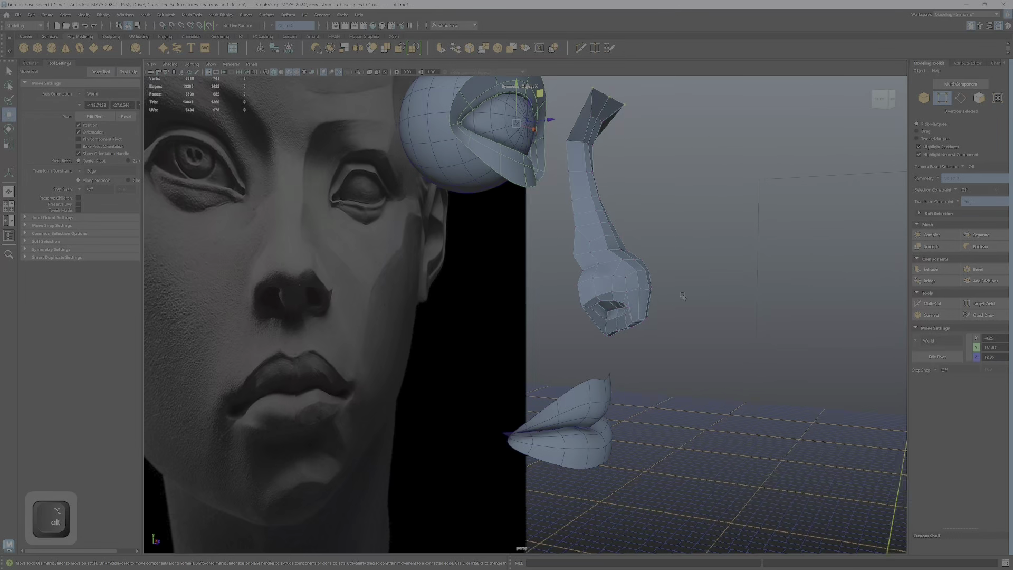
Move the vertices on the underside of the nose tip back toward the face.
{"action": "left_click_drag", "start_coordinate": [681, 296], "coordinate": [695, 301], "text": "alt"}
{"action": "middle_click_drag", "start_coordinate": [694, 301], "coordinate": [611, 285], "text": "alt"}
{"action": "left_click_drag", "start_coordinate": [610, 285], "coordinate": [520, 321], "text": "alt"}
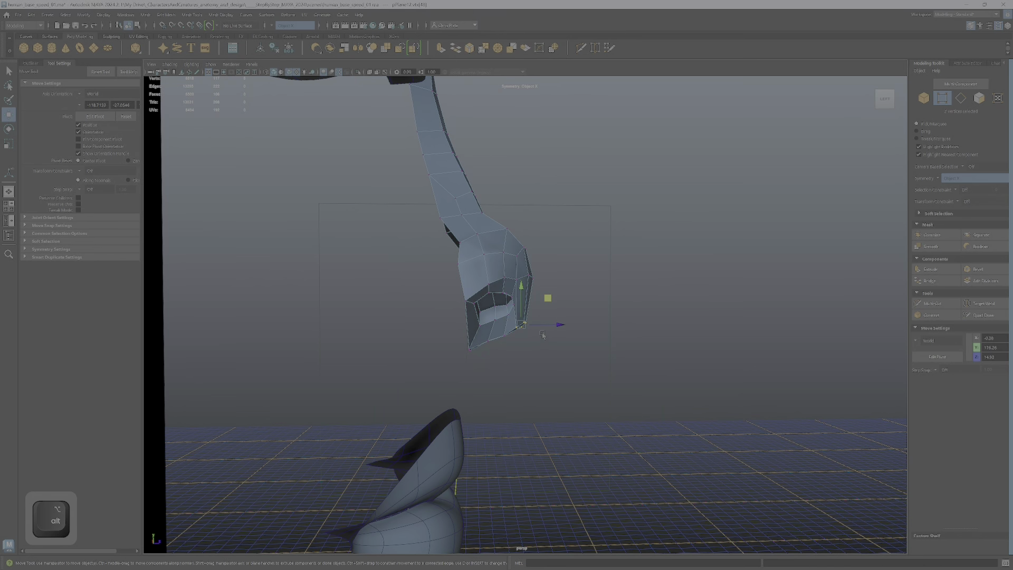
{"action": "right_click_drag", "start_coordinate": [545, 329], "coordinate": [533, 378], "text": "alt"}
{"action": "left_click_drag", "start_coordinate": [553, 301], "coordinate": [531, 301]}
{"action": "left_click", "coordinate": [557, 343]}
{"action": "key", "text": "f"}
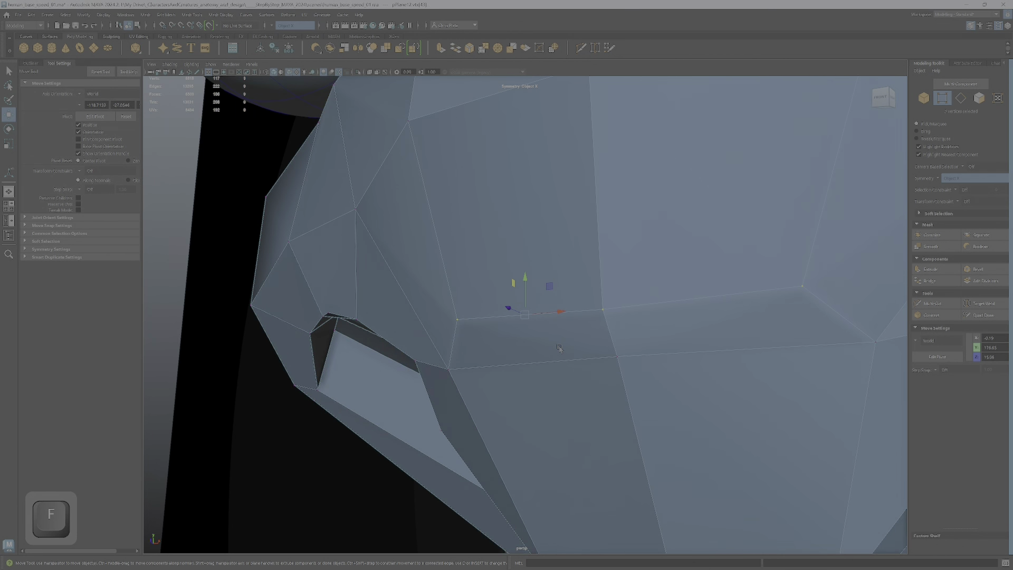
Reposition the vertex row across the lower front of the nose tip in profile.
{"action": "right_click_drag", "start_coordinate": [560, 349], "coordinate": [520, 343], "text": "alt"}
{"action": "left_click_drag", "start_coordinate": [520, 343], "coordinate": [686, 361], "text": "alt"}
{"action": "left_click_drag", "start_coordinate": [571, 293], "coordinate": [554, 283], "text": "alt"}
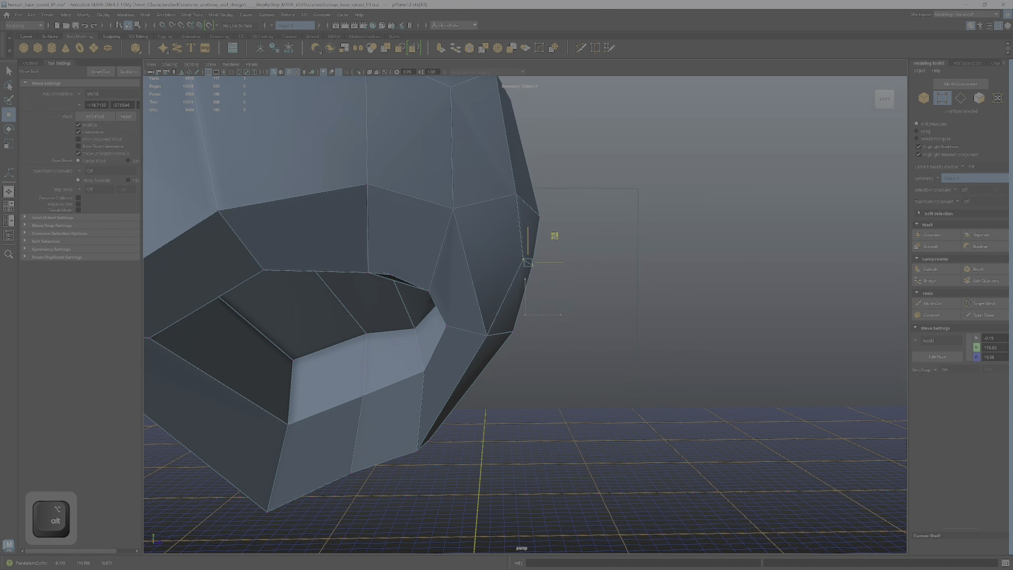
{"action": "mouse_move", "coordinate": [554, 236]}
{"action": "left_mouse_down", "text": "alt"}
{"action": "mouse_move", "coordinate": [538, 233]}
{"action": "mouse_move", "coordinate": [548, 227]}
{"action": "left_mouse_up", "text": "alt"}
Select the vertex rows at the front of the nose tip, undo the last change, and reposition them in profile.
{"action": "left_click", "coordinate": [455, 210], "text": "ctrl+shift"}
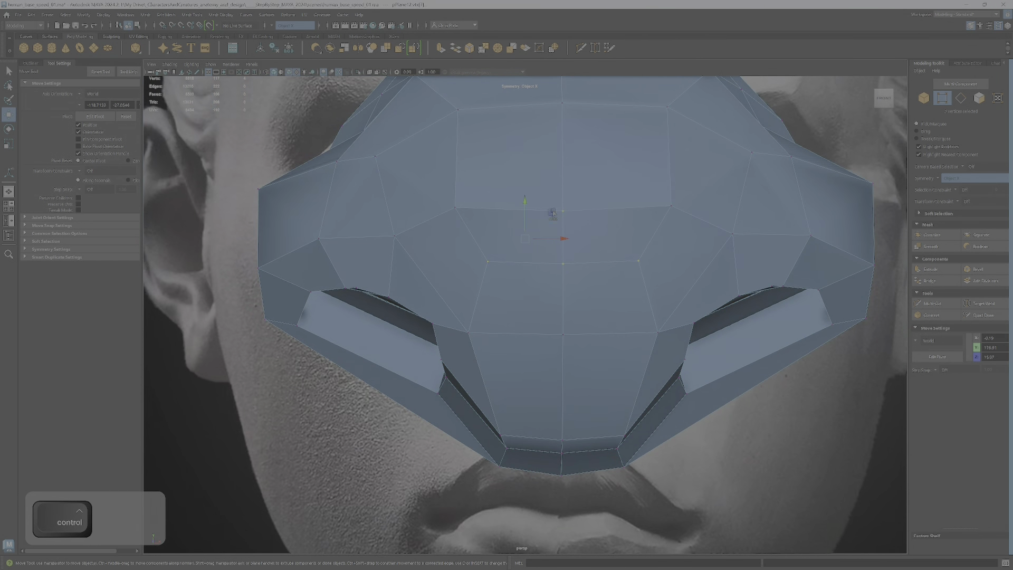
{"action": "left_click", "coordinate": [455, 210], "text": "ctrl+shift"}
{"action": "scroll", "coordinate": [465, 232], "scroll_direction": "down", "scroll_amount": 3}
{"action": "left_click_drag", "start_coordinate": [480, 269], "coordinate": [591, 297], "text": "alt"}
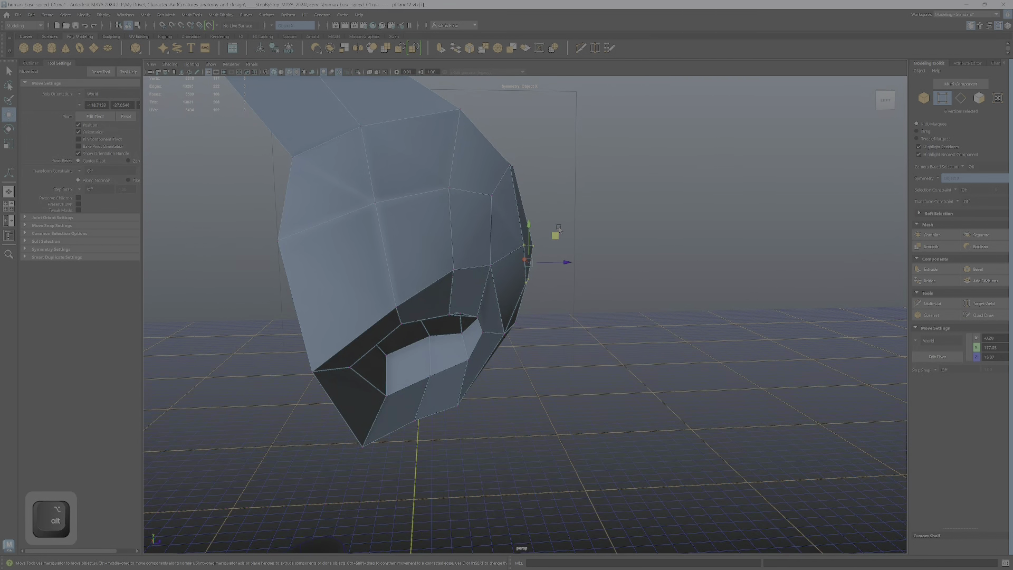
{"action": "key", "text": "ctrl+z"}
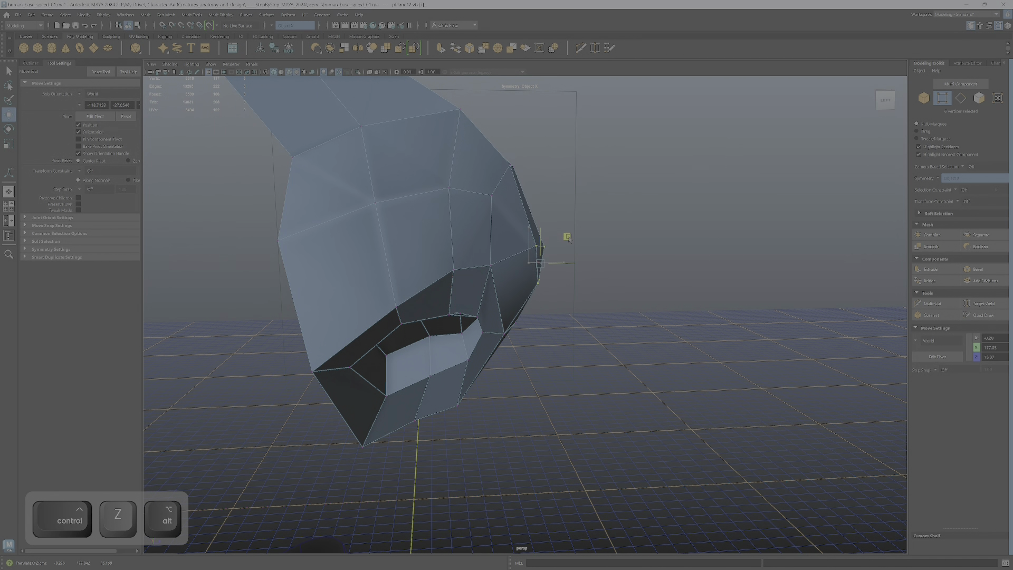
{"action": "middle_click_drag", "start_coordinate": [568, 238], "coordinate": [562, 252]}
Pull the vertex row at the upper edge of the nose tip forward and slightly up to round the profile.
{"action": "left_click_drag", "start_coordinate": [562, 258], "coordinate": [532, 186], "text": "alt"}
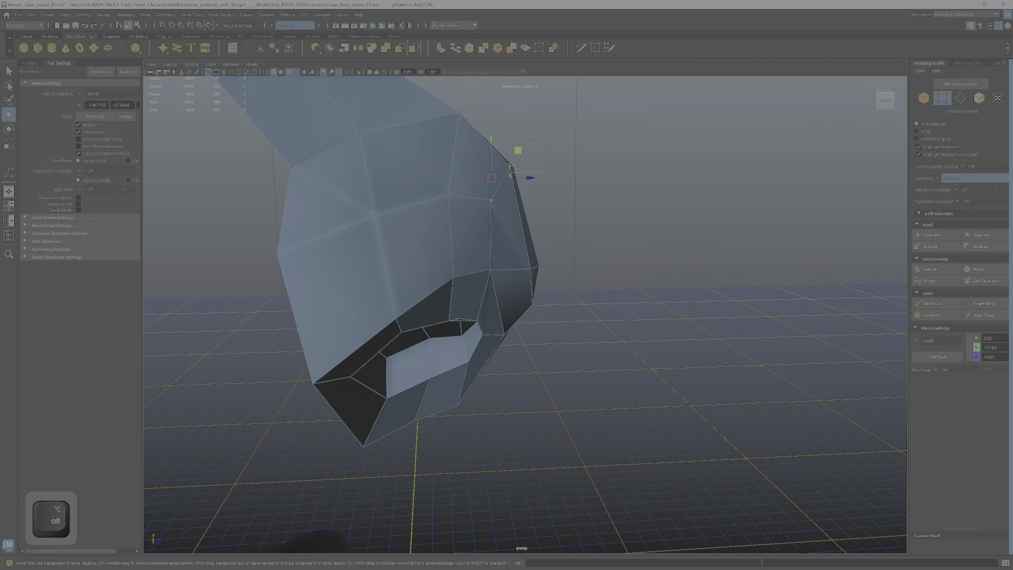
{"action": "middle_click_drag", "start_coordinate": [525, 155], "coordinate": [550, 148]}
{"action": "left_click_drag", "start_coordinate": [552, 158], "coordinate": [530, 154], "text": "alt"}
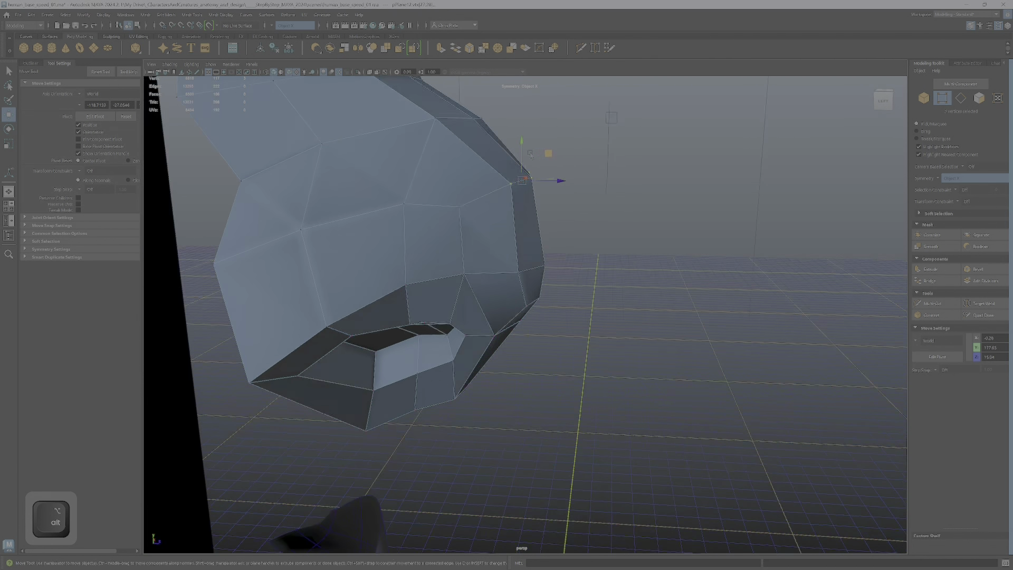
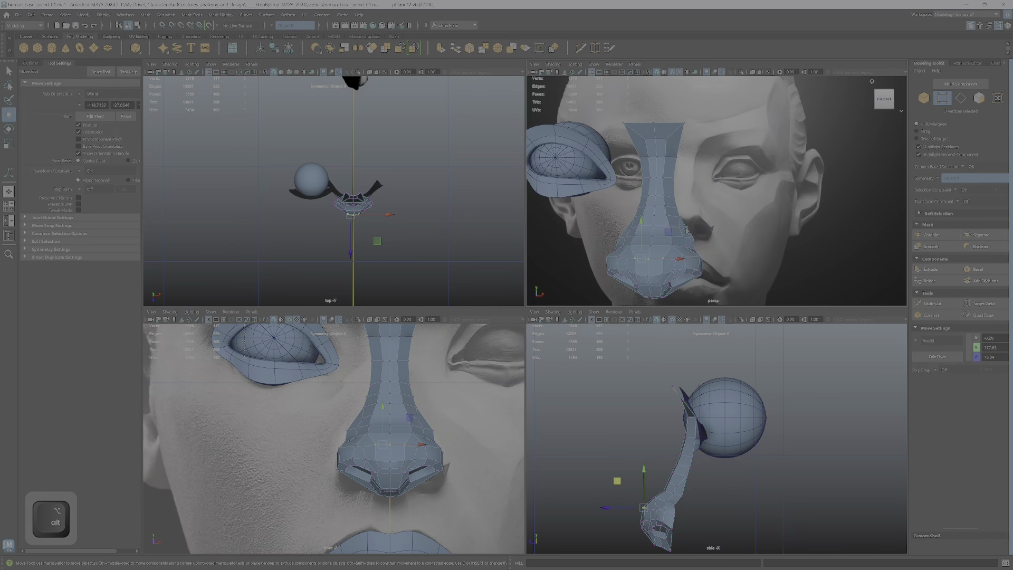
Adjust the height of the vertices where the lower bridge meets the nose tip.
{"action": "left_click_drag", "start_coordinate": [712, 190], "coordinate": [691, 185], "text": "alt"}
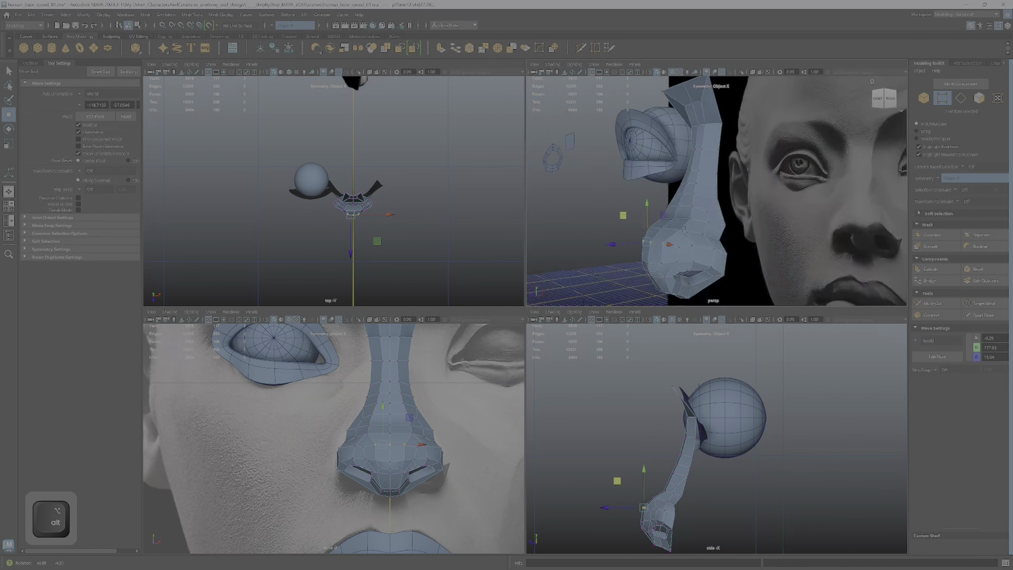
{"action": "left_click_drag", "start_coordinate": [683, 229], "coordinate": [792, 227], "text": "alt"}
{"action": "scroll", "coordinate": [412, 420], "scroll_direction": "up", "scroll_amount": 5}
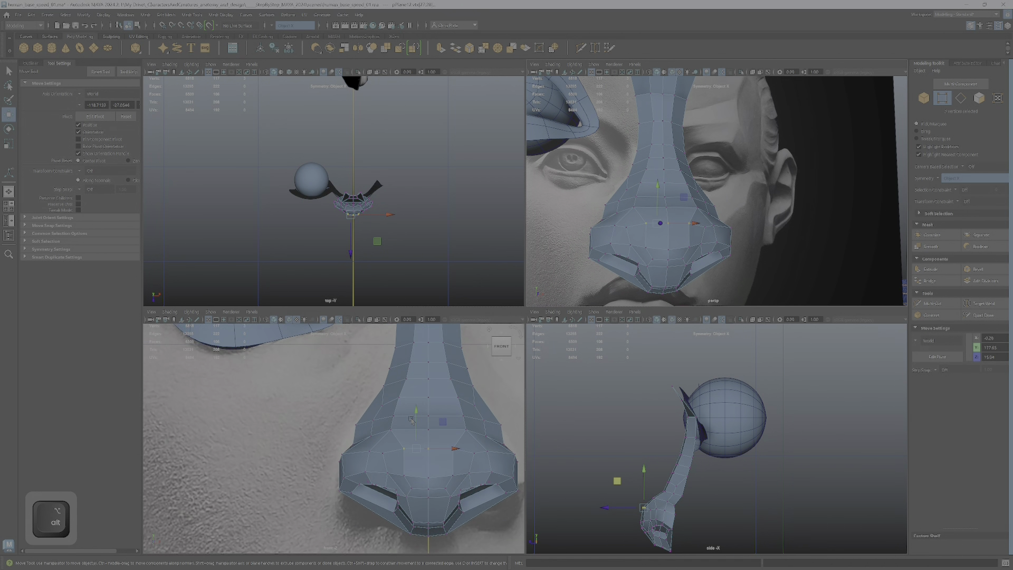
{"action": "scroll", "coordinate": [412, 420], "scroll_direction": "down", "scroll_amount": 3}
{"action": "scroll", "coordinate": [412, 420], "scroll_direction": "up", "scroll_amount": 2}
{"action": "left_click_drag", "start_coordinate": [644, 232], "coordinate": [676, 237], "text": "alt"}
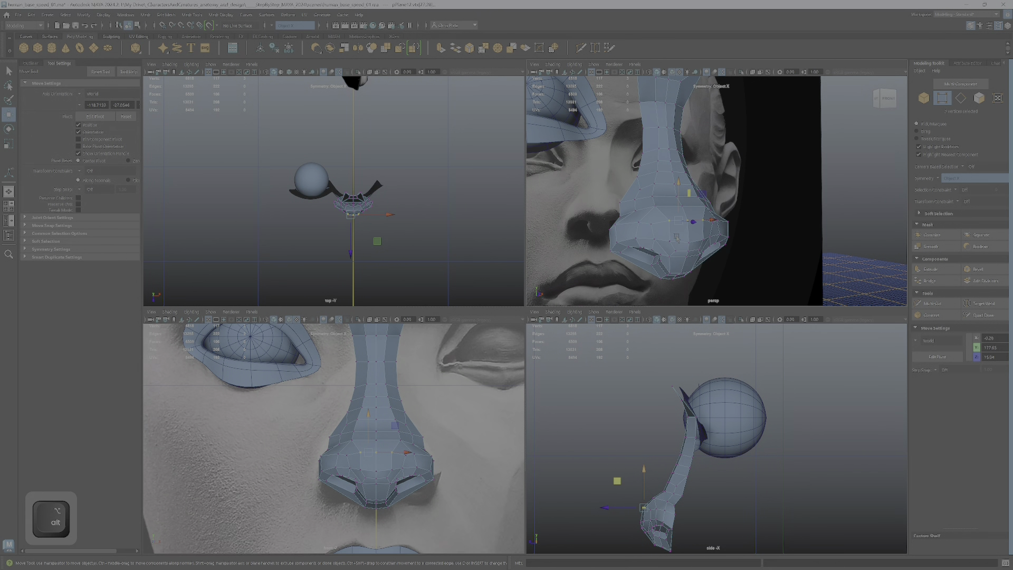
{"action": "left_click_drag", "start_coordinate": [653, 203], "coordinate": [652, 206], "text": "ctrl+shift"}
{"action": "left_click", "coordinate": [653, 196], "text": "ctrl+shift"}
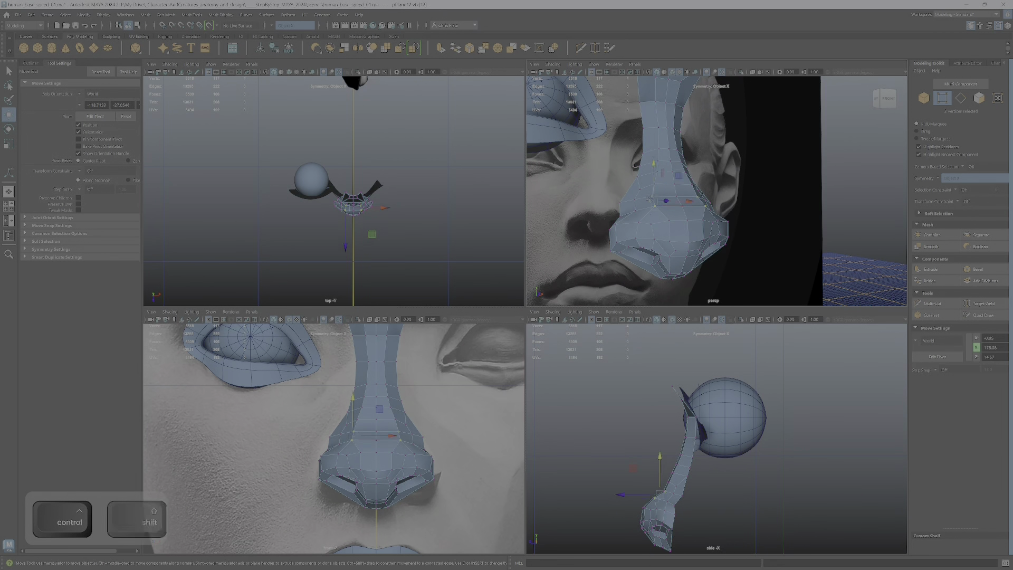
{"action": "scroll", "coordinate": [375, 431], "scroll_direction": "up", "scroll_amount": 2}
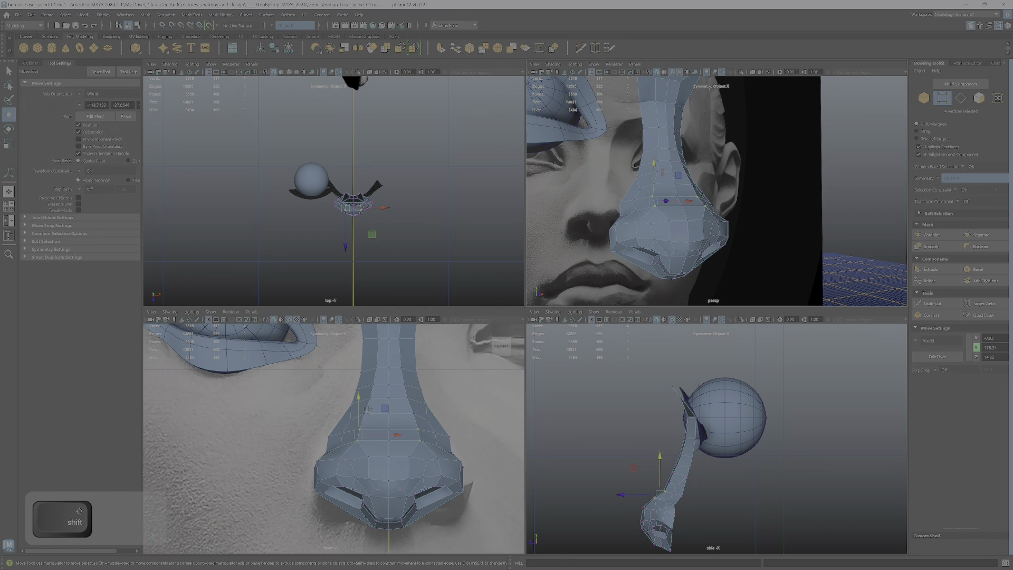
Shift the vertices along both sides of the lower nose bridge sideways to even out its width in the front view.
{"action": "left_click", "coordinate": [381, 409], "text": "ctrl+shift"}
{"action": "left_click_drag", "start_coordinate": [385, 425], "coordinate": [387, 414], "text": "ctrl+shift"}
{"action": "left_click", "coordinate": [370, 398], "text": "ctrl+shift"}
{"action": "left_click", "coordinate": [389, 402], "text": "ctrl+shift"}
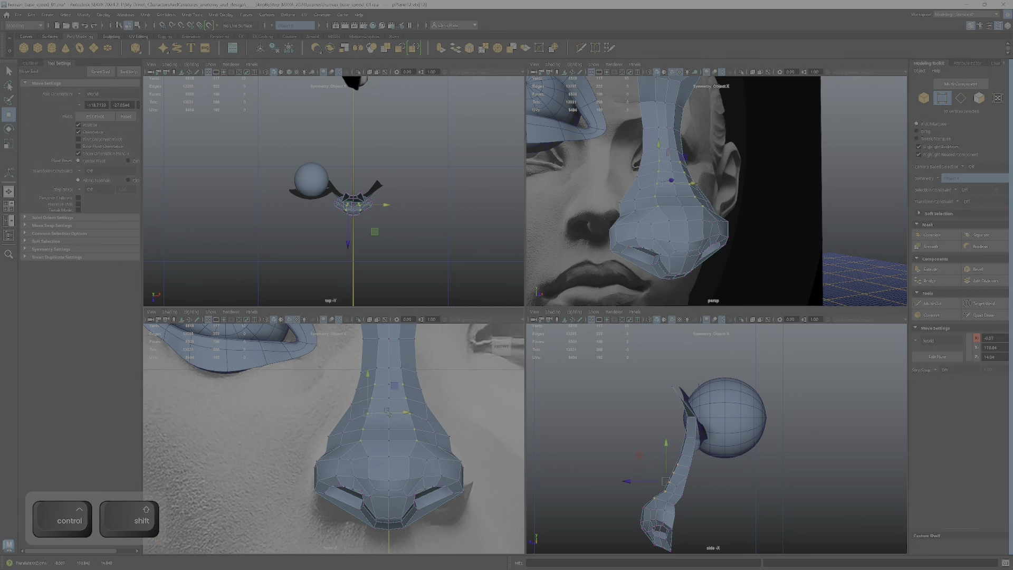
{"action": "left_click", "coordinate": [399, 405], "text": "ctrl+shift"}
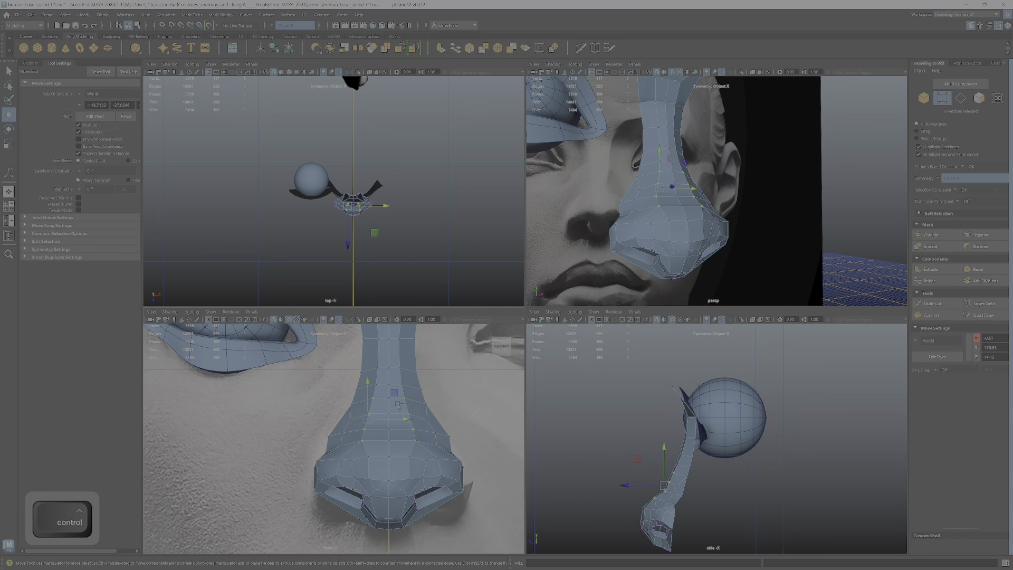
{"action": "left_click_drag", "start_coordinate": [387, 422], "coordinate": [388, 421], "text": "ctrl"}
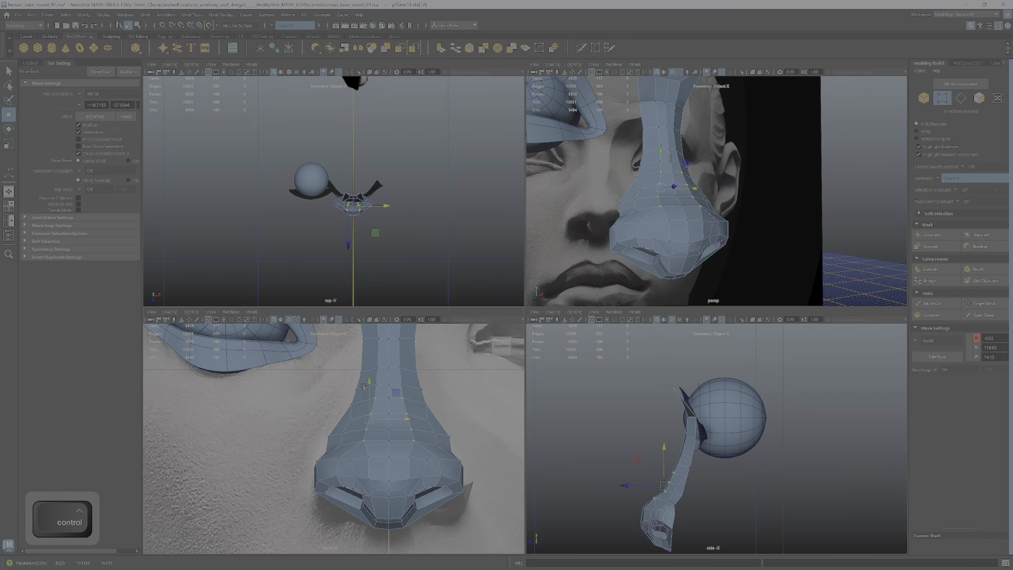
{"action": "left_click_drag", "start_coordinate": [392, 389], "coordinate": [393, 385], "text": "ctrl"}
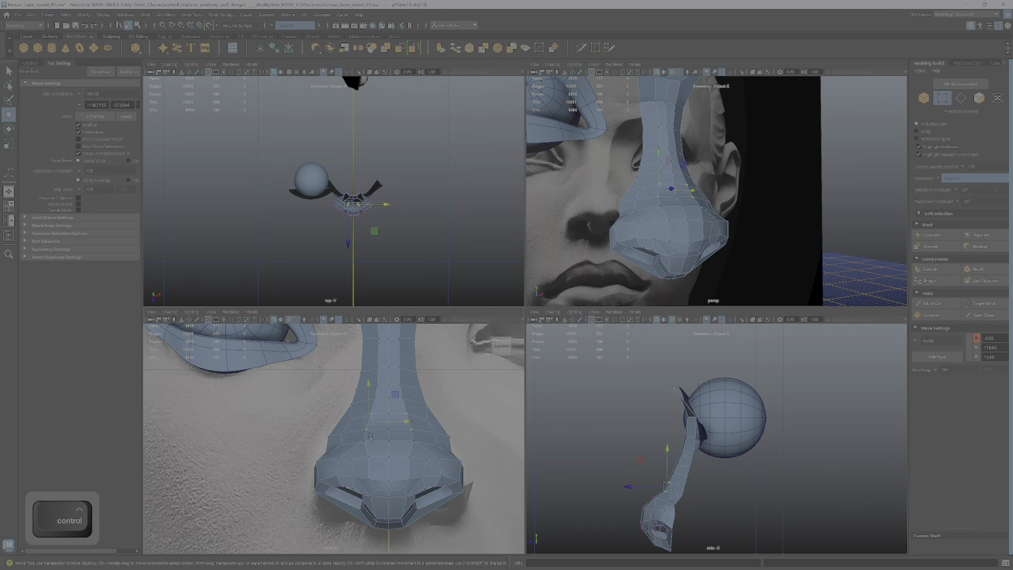
{"action": "left_click", "coordinate": [391, 428], "text": "ctrl+shift"}
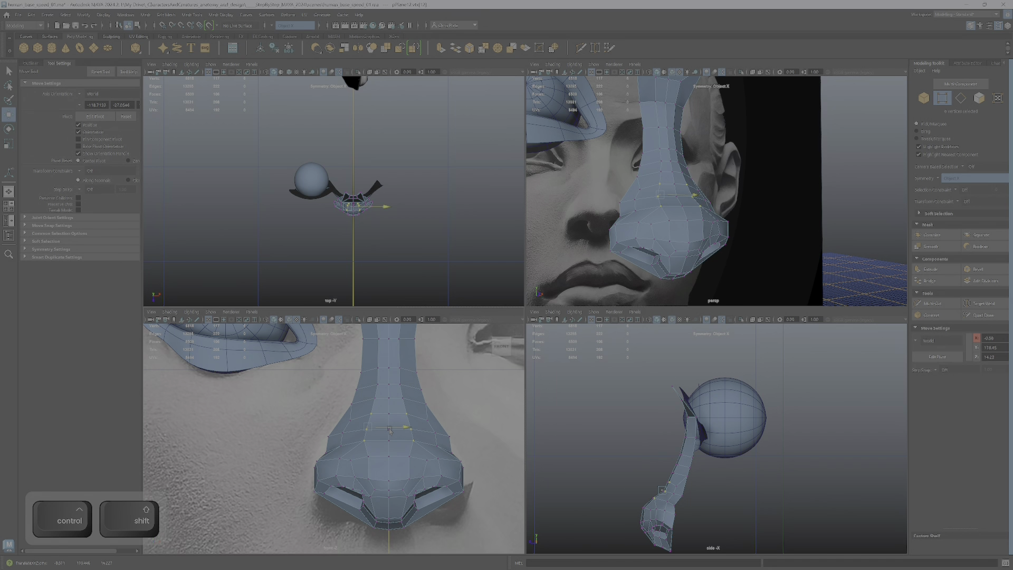
Reposition the centre-line vertex of the lower nose bridge just above the tip in profile.
{"action": "left_click_drag", "start_coordinate": [694, 280], "coordinate": [666, 264], "text": "alt"}
{"action": "right_click_drag", "start_coordinate": [666, 232], "coordinate": [707, 227], "text": "alt"}
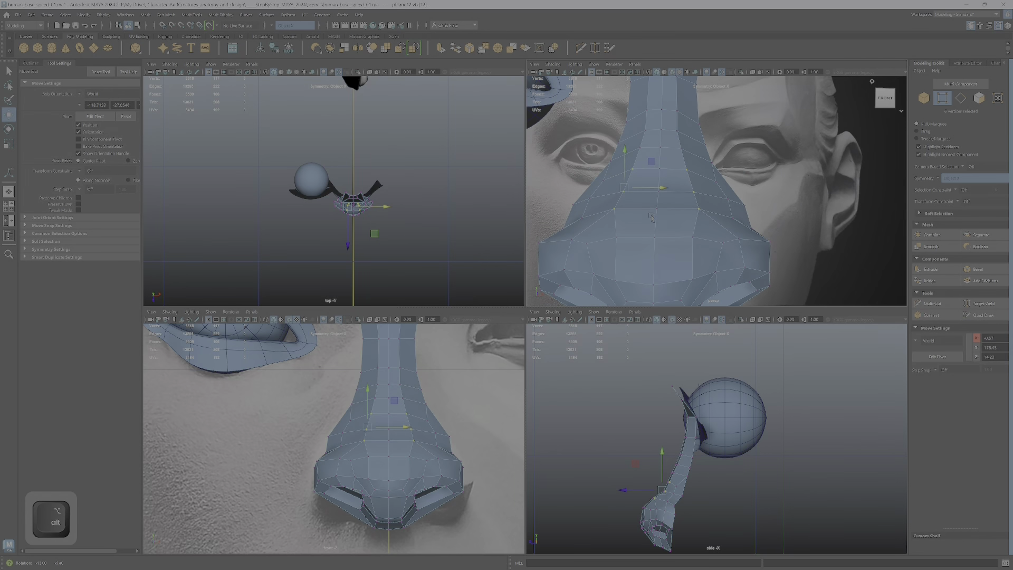
{"action": "left_click_drag", "start_coordinate": [696, 228], "coordinate": [781, 209], "text": "alt"}
{"action": "left_click_drag", "start_coordinate": [740, 300], "coordinate": [808, 250], "text": "alt"}
{"action": "left_click", "coordinate": [721, 161]}
{"action": "left_click_drag", "start_coordinate": [749, 138], "coordinate": [761, 159]}
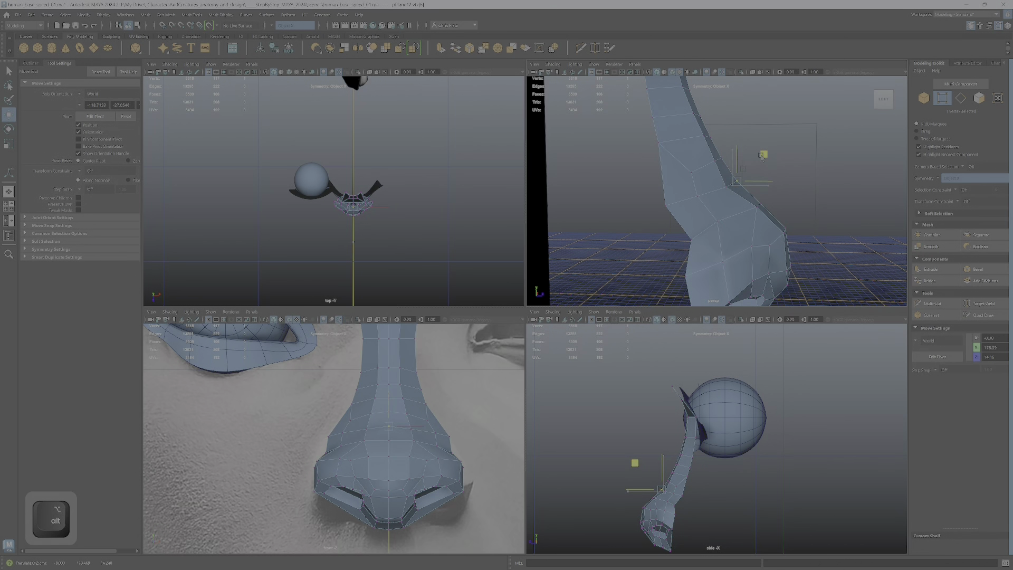
Nudge the paired vertices beside the lower bridge's centre line slightly forward and up.
{"action": "left_click", "coordinate": [771, 188]}
{"action": "left_click", "coordinate": [762, 201]}
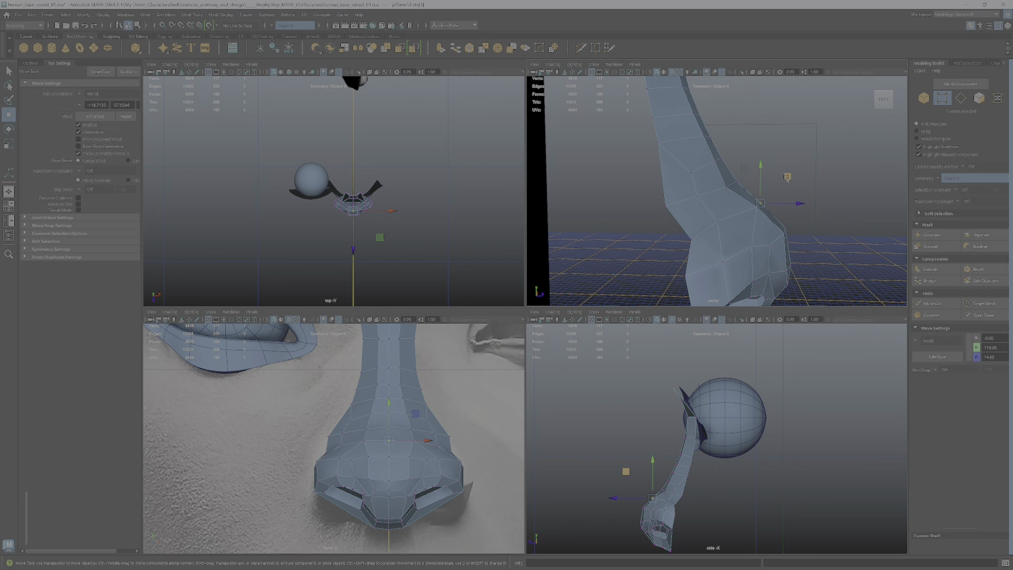
{"action": "left_click", "coordinate": [728, 188]}
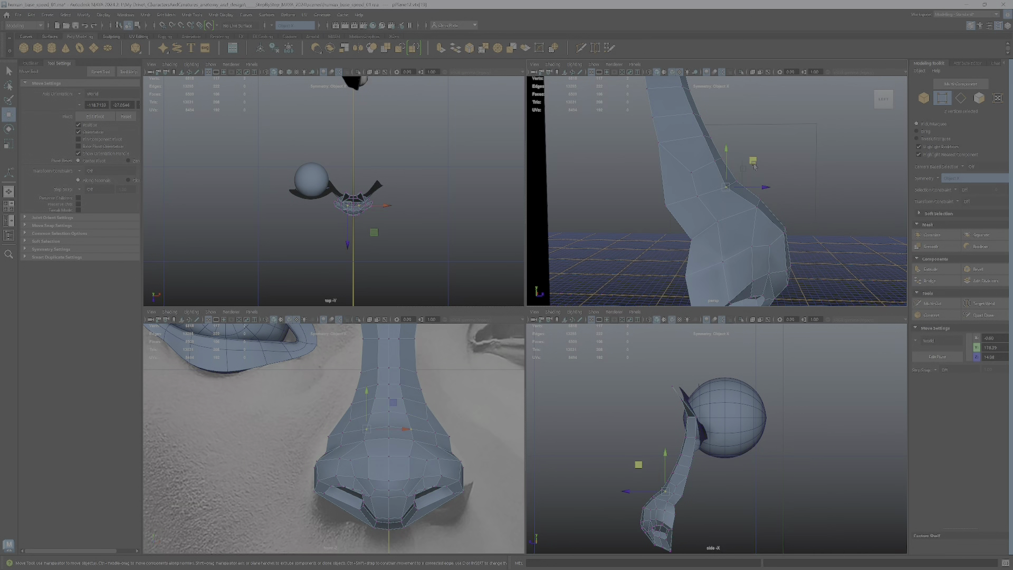
{"action": "left_click_drag", "start_coordinate": [754, 162], "coordinate": [758, 159]}
Select the front vertices of the nose tip in the top view and pull them forward.
{"action": "left_click_drag", "start_coordinate": [776, 251], "coordinate": [669, 423], "text": "alt"}
{"action": "scroll", "coordinate": [777, 236], "scroll_direction": "up", "scroll_amount": 3}
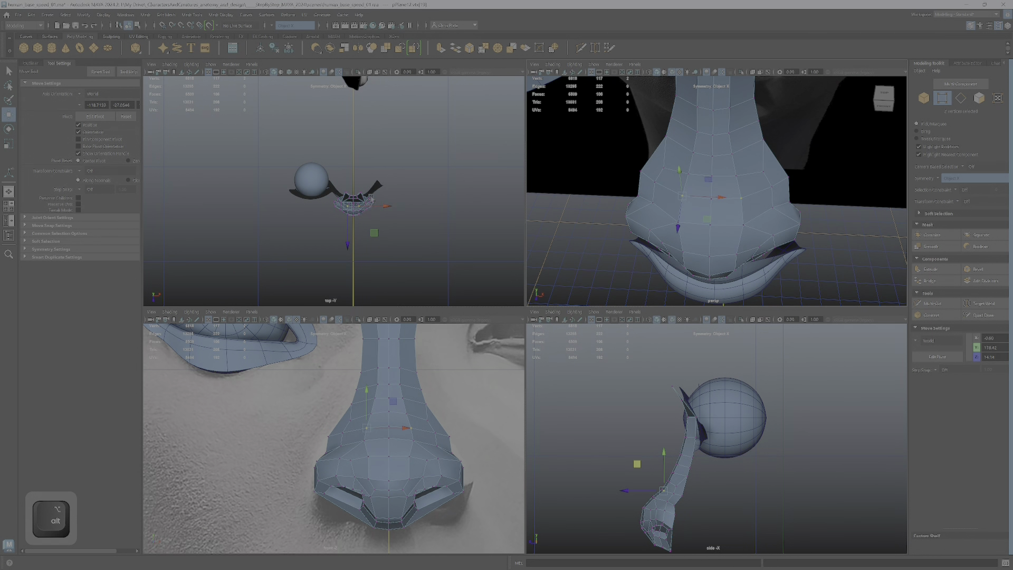
{"action": "scroll", "coordinate": [372, 200], "scroll_direction": "down", "scroll_amount": 1}
{"action": "scroll", "coordinate": [372, 206], "scroll_direction": "up", "scroll_amount": 7}
{"action": "scroll", "coordinate": [372, 219], "scroll_direction": "down", "scroll_amount": 2}
{"action": "middle_click_drag", "start_coordinate": [405, 234], "coordinate": [404, 190], "text": "alt"}
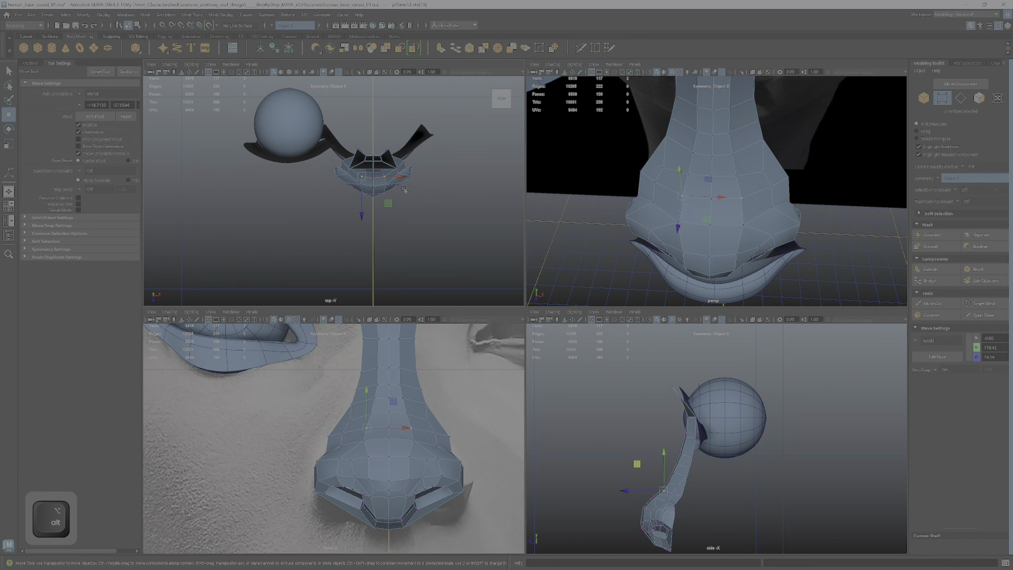
{"action": "right_click_drag", "start_coordinate": [404, 189], "coordinate": [412, 209], "text": "alt"}
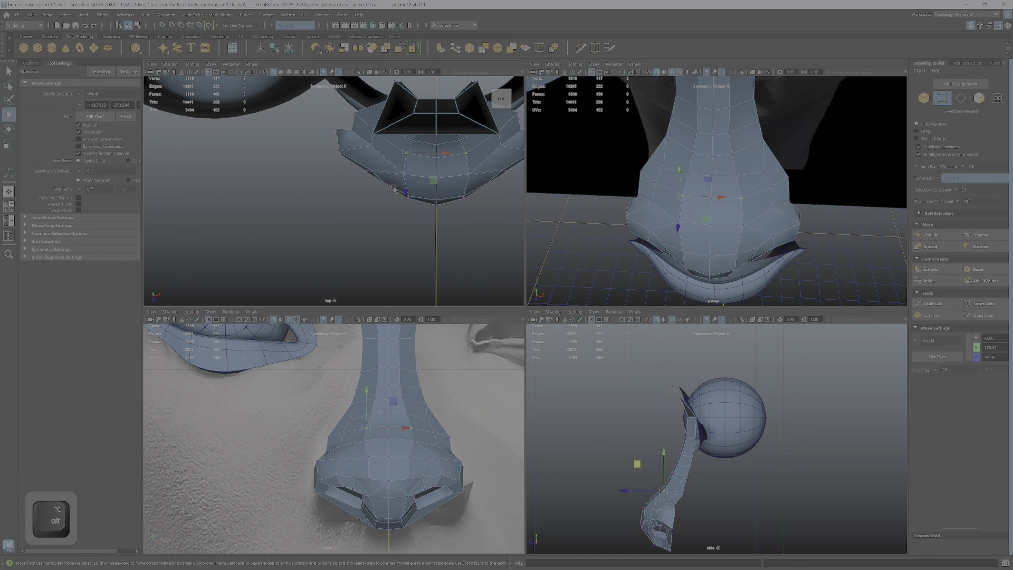
{"action": "left_click_drag", "start_coordinate": [393, 189], "coordinate": [455, 227]}
{"action": "right_click_drag", "start_coordinate": [420, 231], "coordinate": [382, 223], "text": "alt"}
{"action": "left_click_drag", "start_coordinate": [380, 220], "coordinate": [385, 242]}
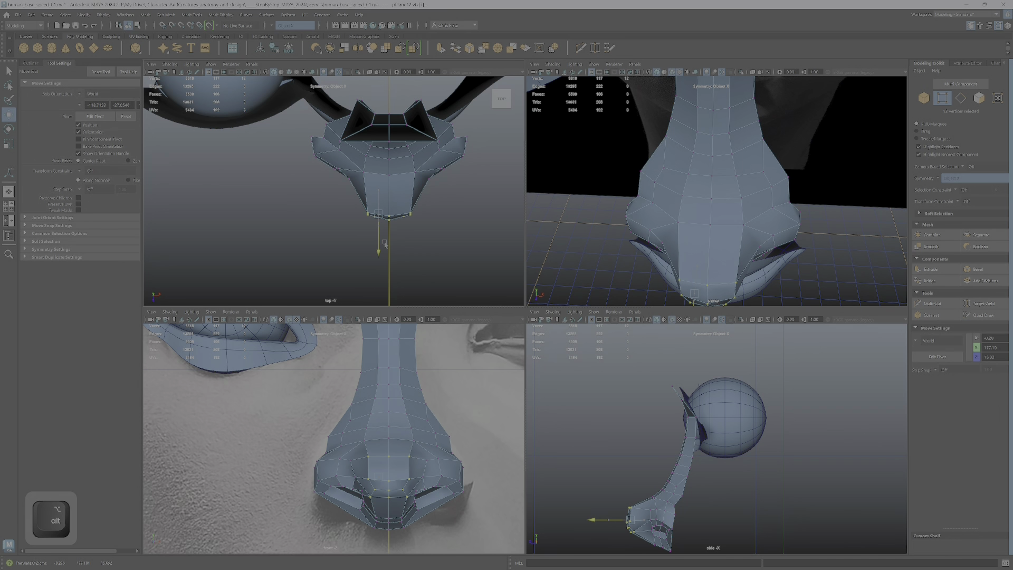
Check the nose tip from the front and undo the last adjustment to its front vertices.
{"action": "left_click_drag", "start_coordinate": [739, 200], "coordinate": [442, 209], "text": "alt"}
{"action": "left_click", "coordinate": [775, 216]}
{"action": "key", "text": "ctrl+z"}
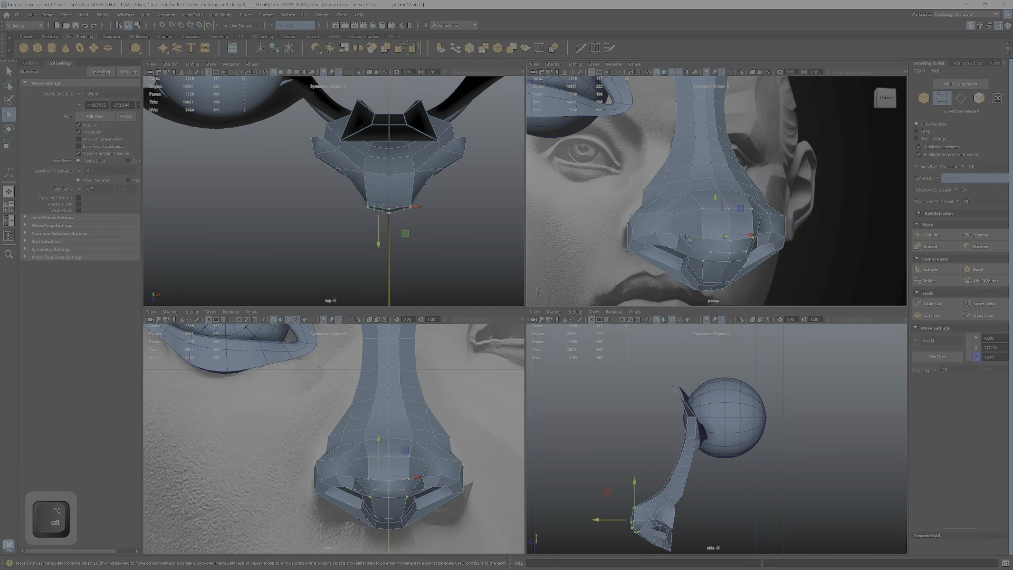
Select the paired vertices at the sides of the nose tip and move them to round the tip's outline seen from above.
{"action": "left_click_drag", "start_coordinate": [687, 239], "coordinate": [640, 196], "text": "alt"}
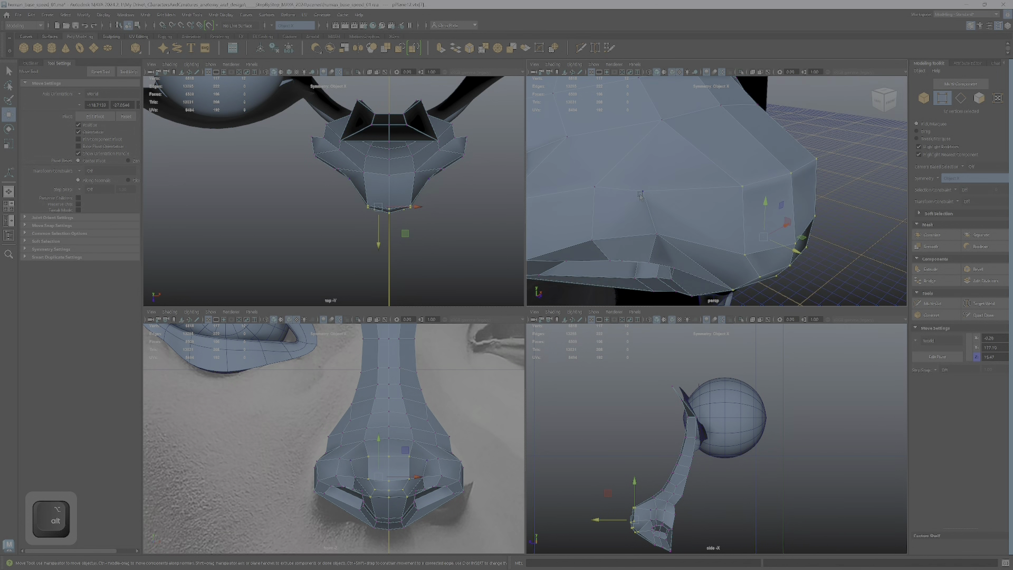
{"action": "left_click", "coordinate": [642, 193]}
{"action": "left_click", "coordinate": [657, 234], "text": "shift"}
{"action": "left_click_drag", "start_coordinate": [669, 237], "coordinate": [651, 283], "text": "alt"}
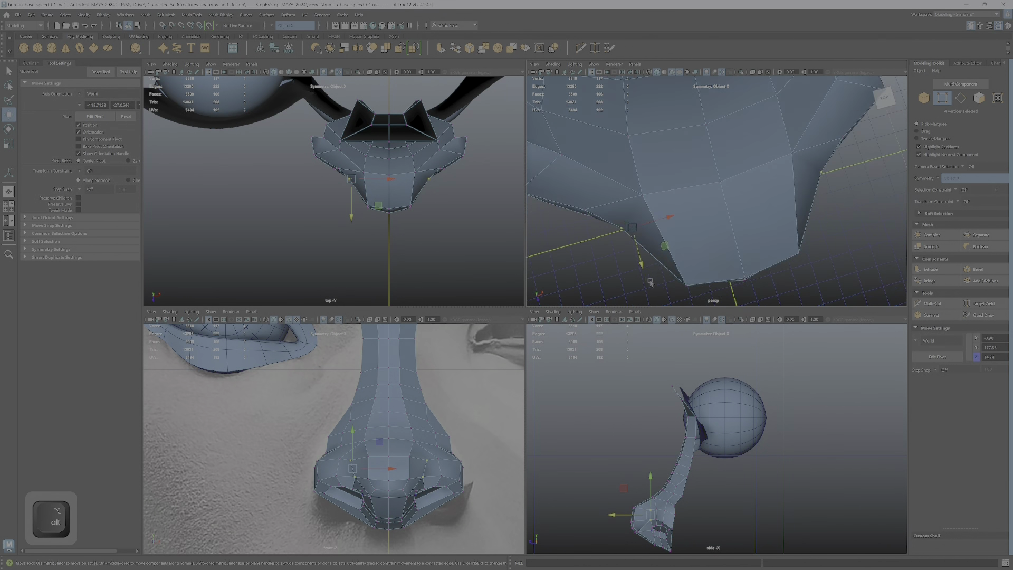
{"action": "left_click_drag", "start_coordinate": [613, 222], "coordinate": [733, 167], "text": "alt"}
{"action": "right_click_drag", "start_coordinate": [749, 170], "coordinate": [803, 164], "text": "alt"}
{"action": "left_click", "coordinate": [840, 100]}
{"action": "left_click_drag", "start_coordinate": [840, 100], "coordinate": [755, 220], "text": "alt"}
Select the paired edges across the underside of the columella and adjust their position slightly.
{"action": "right_click", "coordinate": [755, 220]}
{"action": "left_click", "coordinate": [756, 197]}
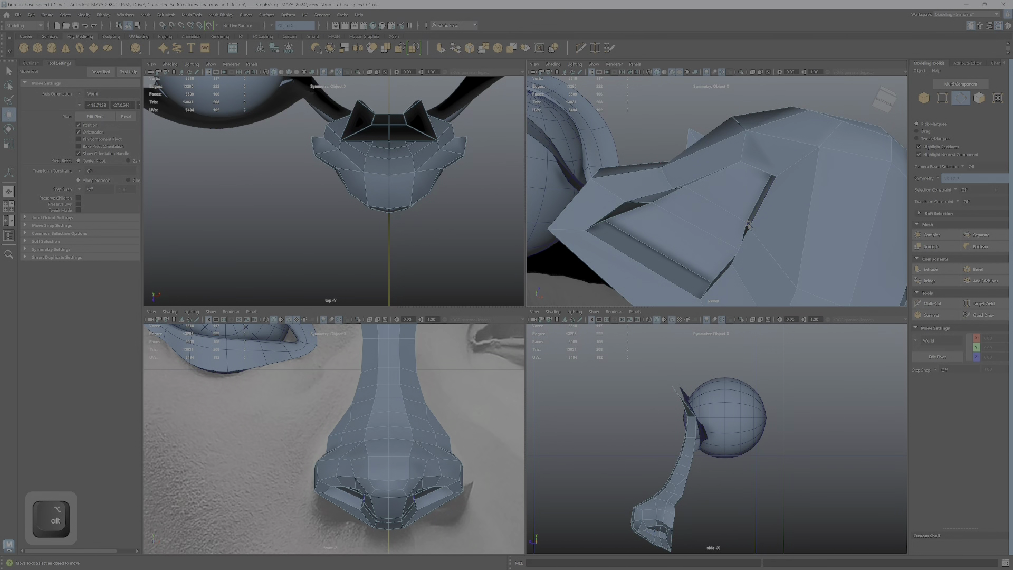
{"action": "left_click", "coordinate": [748, 226]}
{"action": "left_click_drag", "start_coordinate": [782, 224], "coordinate": [727, 162], "text": "alt"}
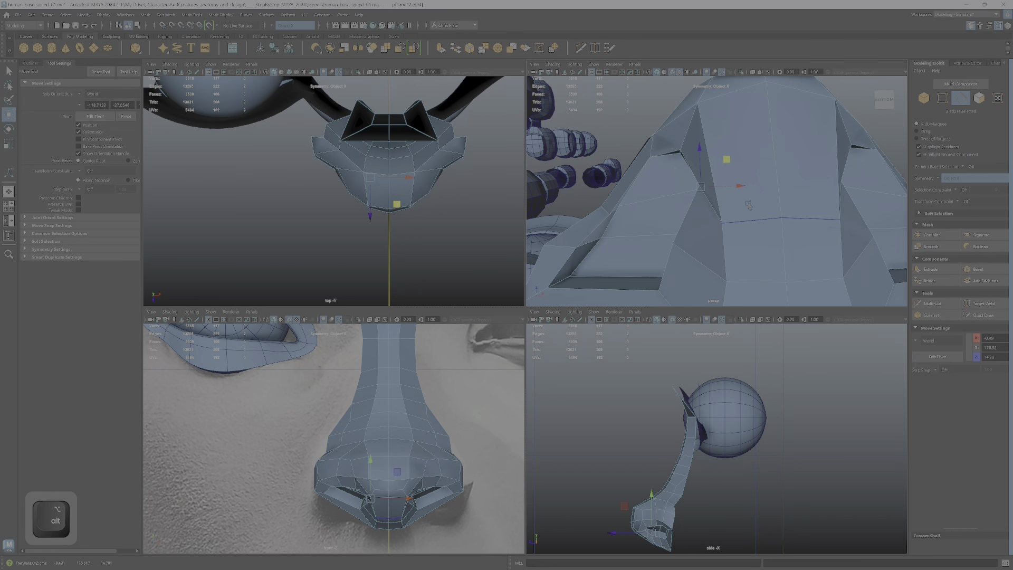
{"action": "left_click", "coordinate": [754, 219]}
{"action": "left_click_drag", "start_coordinate": [755, 224], "coordinate": [760, 214], "text": "alt"}
{"action": "left_click_drag", "start_coordinate": [752, 176], "coordinate": [752, 174]}
{"action": "mouse_move", "coordinate": [753, 174]}
{"action": "left_mouse_down", "text": "alt"}
{"action": "mouse_move", "coordinate": [748, 221]}
{"action": "mouse_move", "coordinate": [758, 235]}
{"action": "mouse_move", "coordinate": [765, 219]}
{"action": "mouse_move", "coordinate": [734, 227]}
{"action": "mouse_move", "coordinate": [718, 207]}
{"action": "mouse_move", "coordinate": [753, 187]}
{"action": "left_mouse_up", "text": "alt"}
{"action": "scroll", "coordinate": [747, 221], "scroll_direction": "down", "scroll_amount": 5}
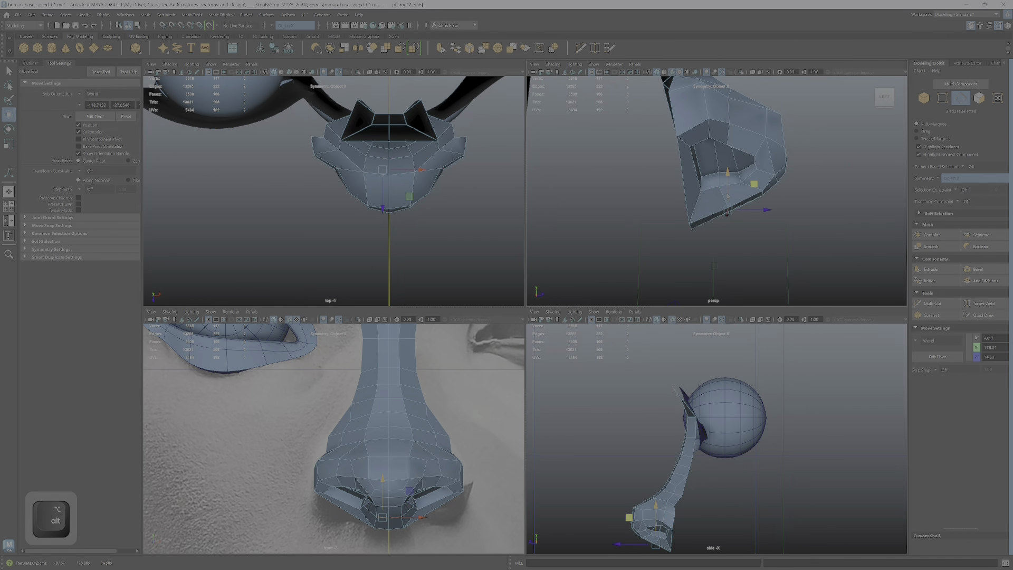
Reposition the paired nostril-rim vertices beside the columella to shape the inner side of the nostril openings.
{"action": "right_click_drag", "start_coordinate": [727, 195], "coordinate": [698, 193]}
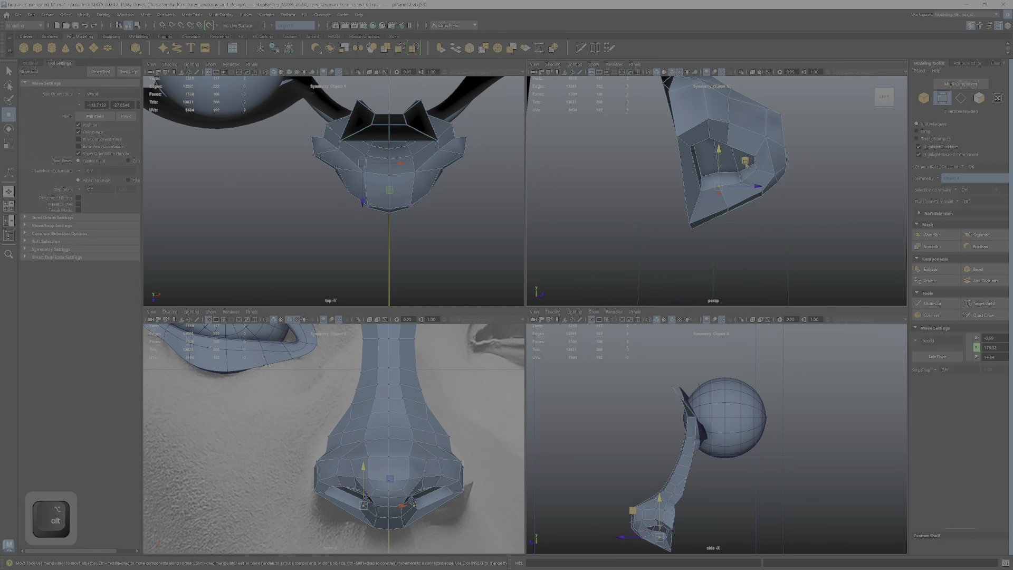
{"action": "left_click_drag", "start_coordinate": [745, 161], "coordinate": [722, 185]}
{"action": "right_click_drag", "start_coordinate": [722, 185], "coordinate": [730, 182], "text": "alt"}
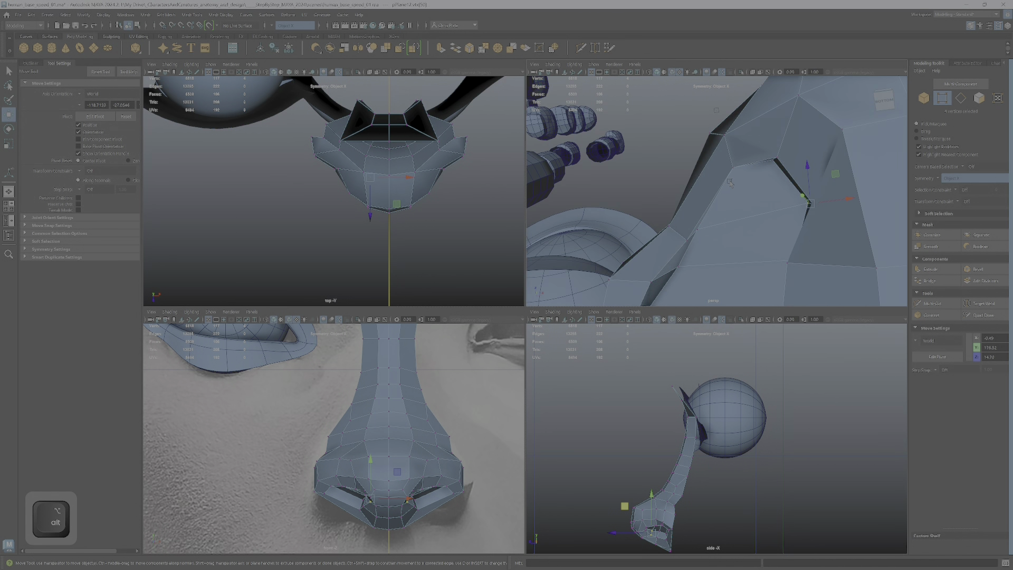
{"action": "left_click_drag", "start_coordinate": [731, 183], "coordinate": [745, 204], "text": "alt"}
Reposition the paired vertices along the upper inner rim of the nostrils.
{"action": "left_click", "coordinate": [725, 208]}
{"action": "left_click", "coordinate": [750, 227]}
{"action": "left_click", "coordinate": [741, 214]}
{"action": "left_click_drag", "start_coordinate": [690, 184], "coordinate": [644, 194], "text": "alt"}
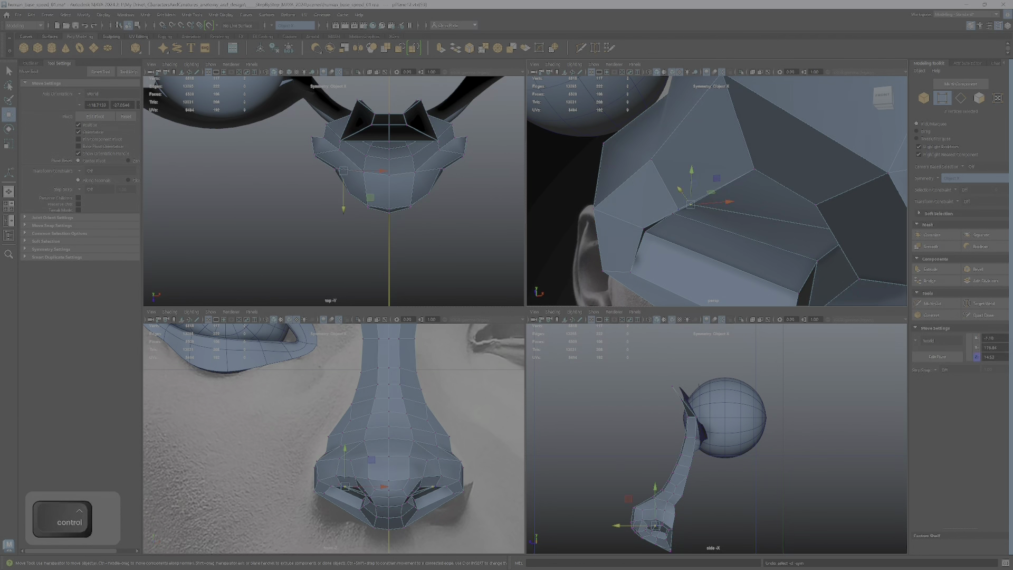
{"action": "left_click_drag", "start_coordinate": [695, 176], "coordinate": [678, 175], "text": "alt"}
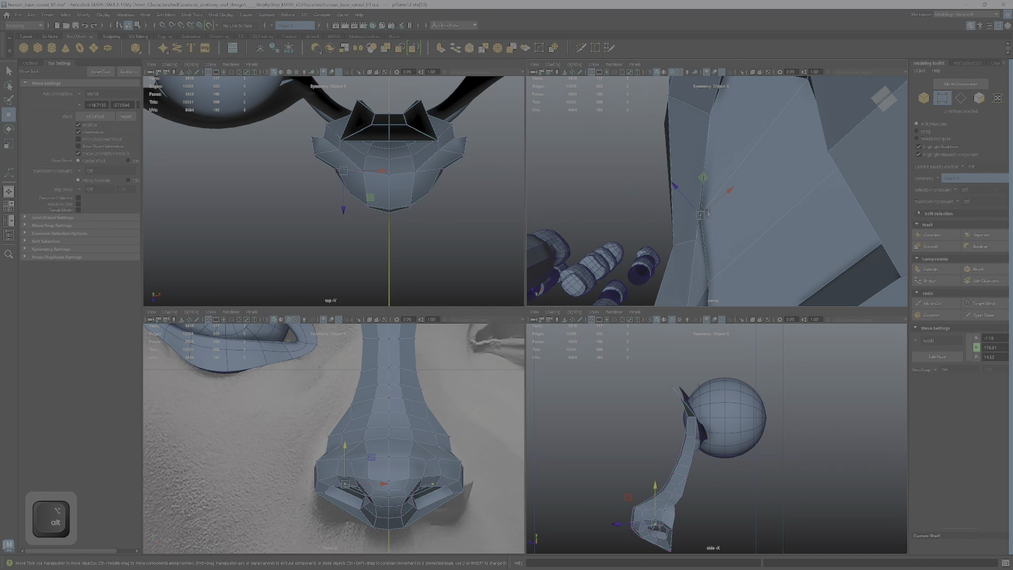
{"action": "mouse_move", "coordinate": [701, 215]}
{"action": "left_mouse_down"}
{"action": "mouse_move", "coordinate": [709, 221]}
{"action": "mouse_move", "coordinate": [660, 202]}
{"action": "mouse_move", "coordinate": [674, 192]}
{"action": "mouse_move", "coordinate": [707, 228]}
{"action": "left_mouse_up"}
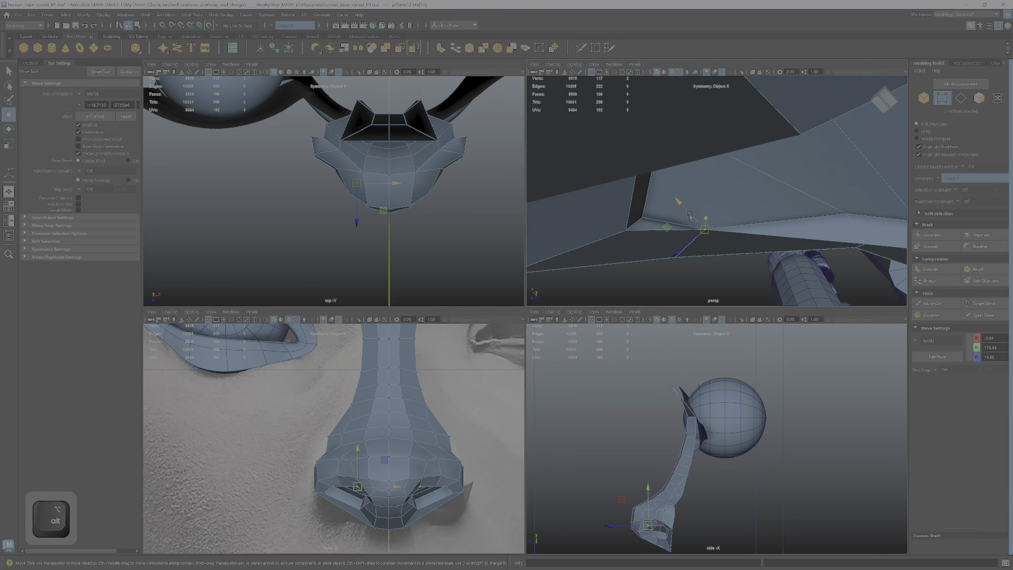
{"action": "left_click_drag", "start_coordinate": [690, 216], "coordinate": [722, 222], "text": "alt"}
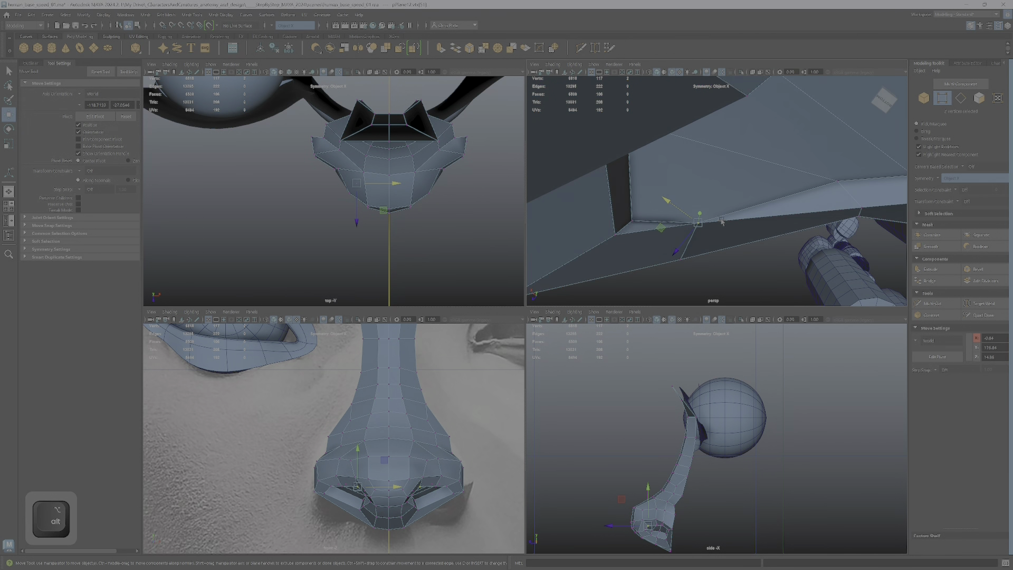
Delete the misaligned edges along the nostrils' inner rim and recut them with Multi-Cut from the inner corner along the rim.
{"action": "right_click_drag", "start_coordinate": [722, 222], "coordinate": [718, 214]}
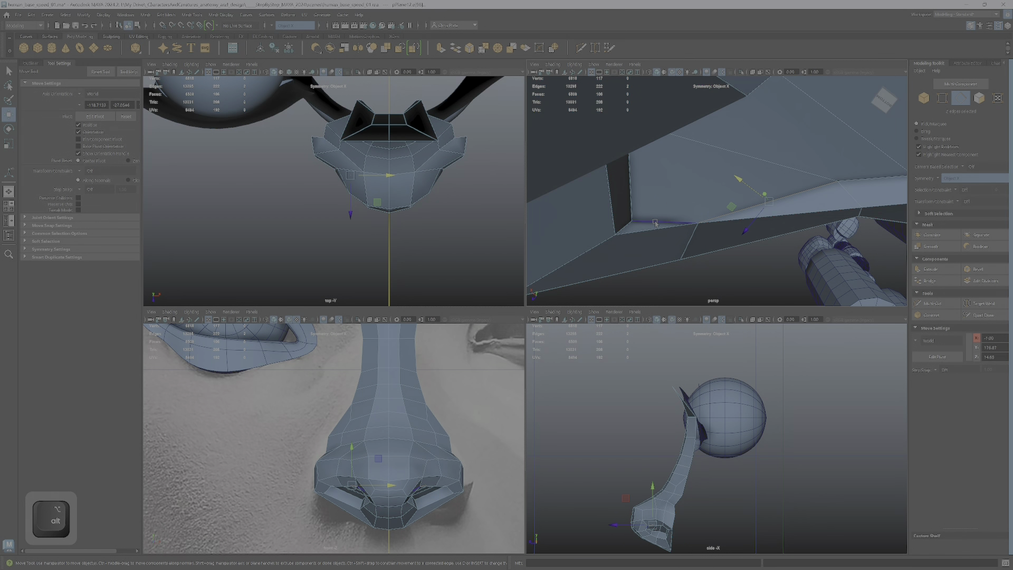
{"action": "key", "text": "Delete"}
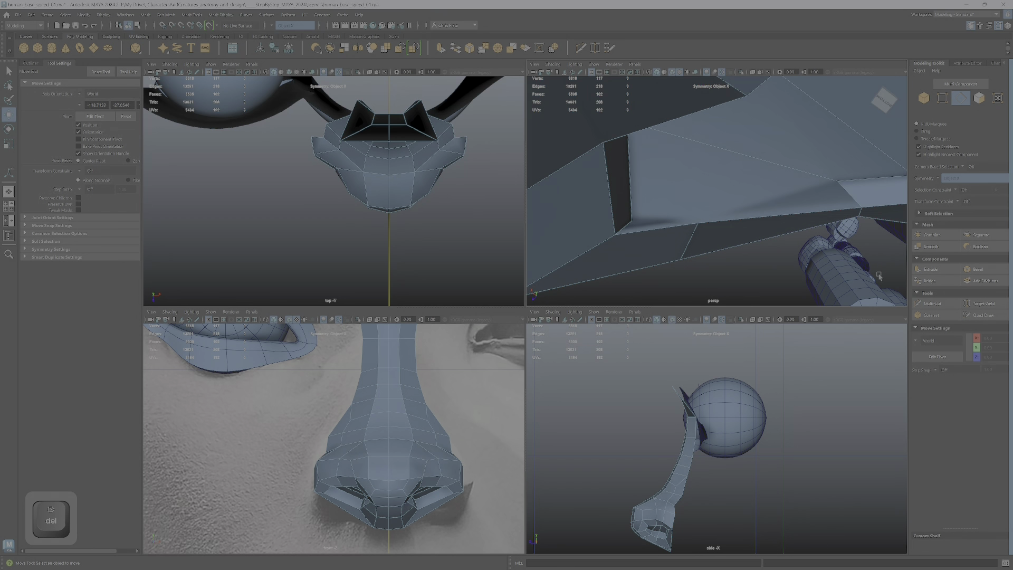
{"action": "left_click", "coordinate": [938, 305]}
{"action": "left_click", "coordinate": [614, 234]}
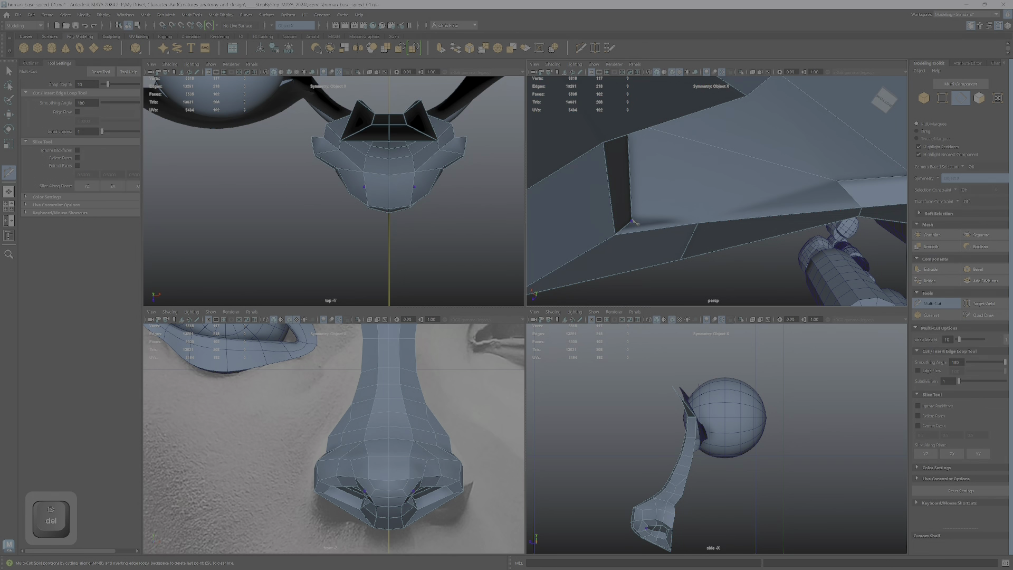
{"action": "left_click", "coordinate": [701, 215]}
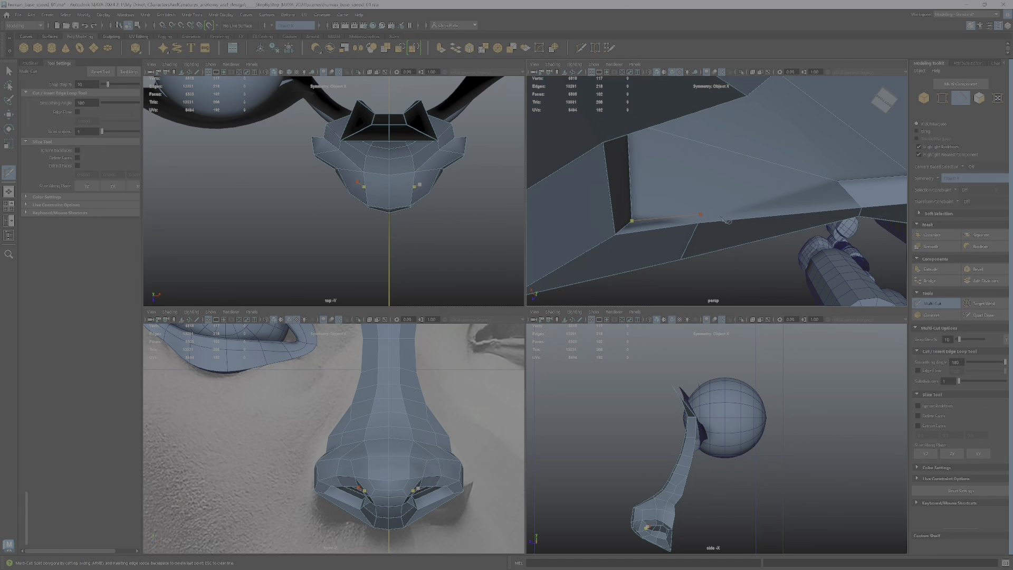
{"action": "left_click", "coordinate": [839, 182]}
{"action": "key", "text": "Return"}
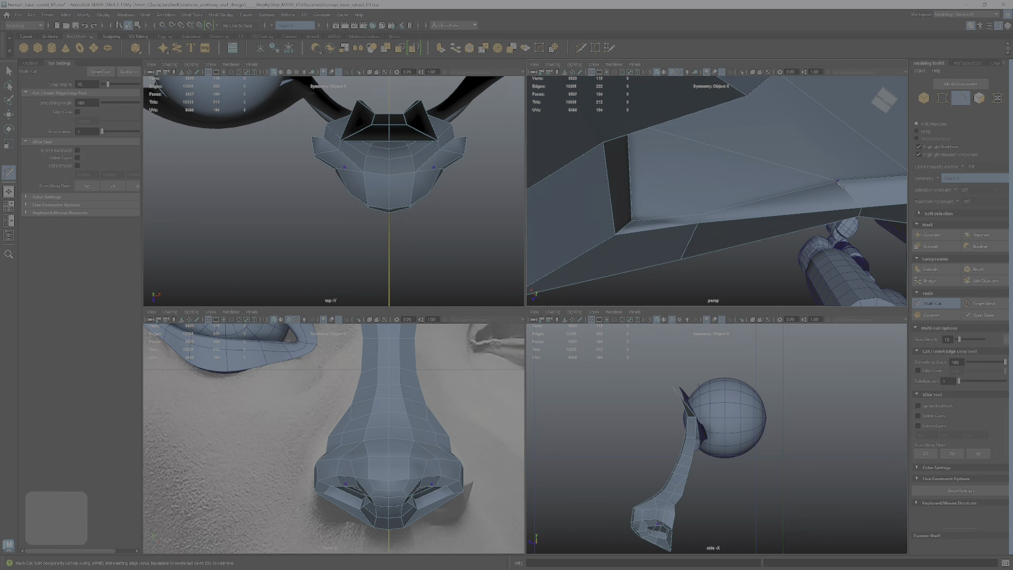
{"action": "key", "text": "Return"}
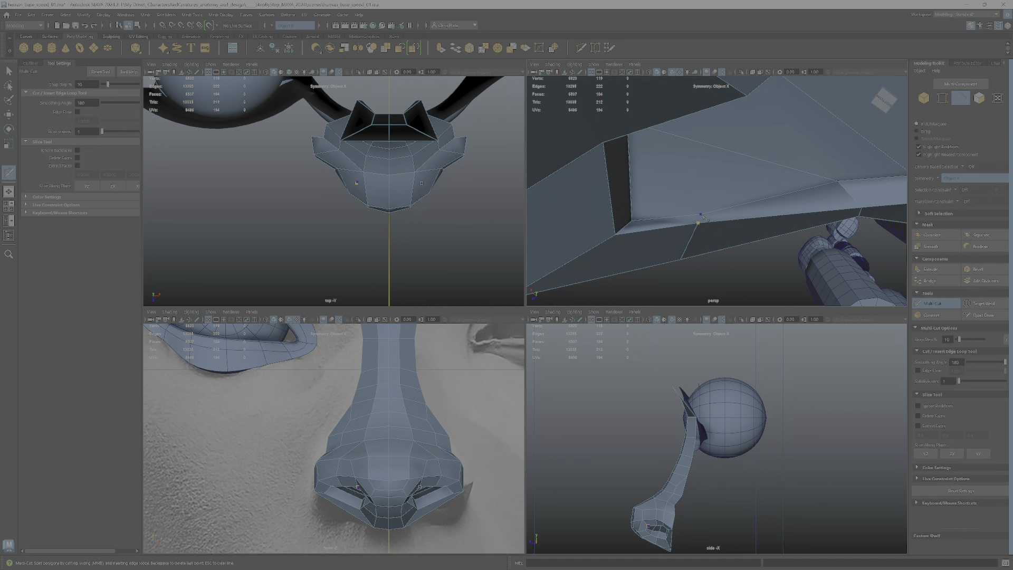
Adjust the paired vertices of the new cut so the nostril's inner rim runs evenly.
{"action": "key", "text": "w"}
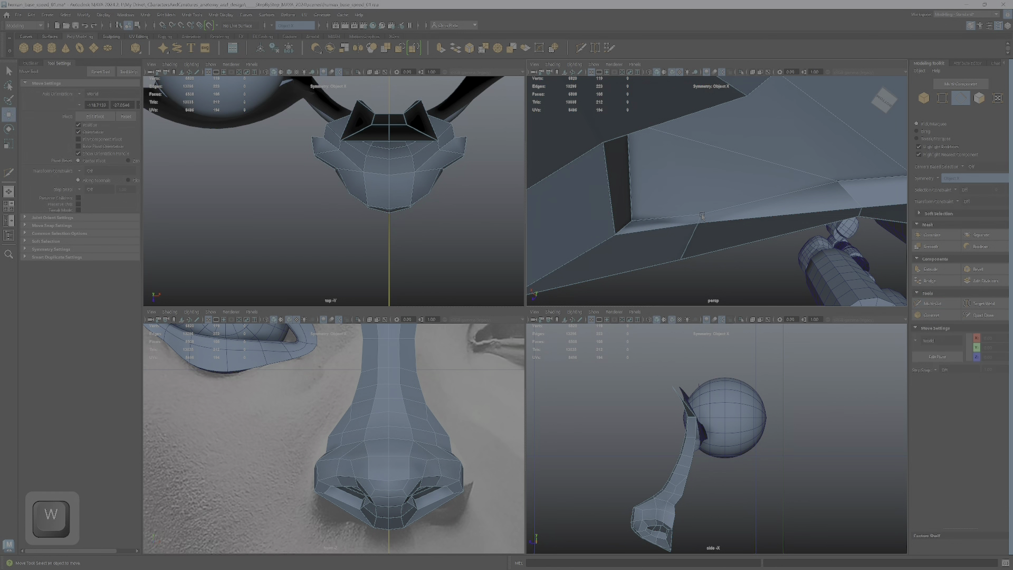
{"action": "right_click_drag", "start_coordinate": [695, 205], "coordinate": [660, 205]}
{"action": "mouse_move", "coordinate": [736, 231]}
{"action": "left_mouse_down", "text": "alt"}
{"action": "mouse_move", "coordinate": [708, 242]}
{"action": "mouse_move", "coordinate": [720, 227]}
{"action": "mouse_move", "coordinate": [721, 236]}
{"action": "left_mouse_up", "text": "alt"}
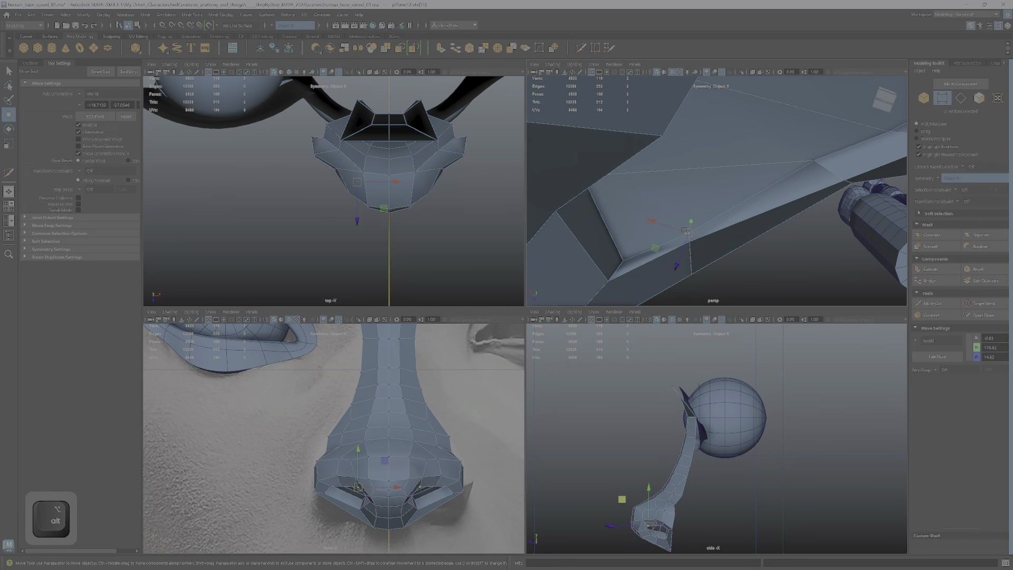
{"action": "left_click_drag", "start_coordinate": [680, 232], "coordinate": [717, 95]}
{"action": "left_click", "coordinate": [676, 218]}
{"action": "right_click_drag", "start_coordinate": [591, 213], "coordinate": [774, 157], "text": "alt"}
{"action": "mouse_move", "coordinate": [774, 156]}
{"action": "left_mouse_down", "text": "alt"}
{"action": "mouse_move", "coordinate": [769, 166]}
{"action": "mouse_move", "coordinate": [803, 127]}
{"action": "mouse_move", "coordinate": [727, 126]}
{"action": "mouse_move", "coordinate": [817, 139]}
{"action": "mouse_move", "coordinate": [800, 178]}
{"action": "mouse_move", "coordinate": [834, 155]}
{"action": "mouse_move", "coordinate": [790, 160]}
{"action": "left_mouse_up", "text": "alt"}
{"action": "left_click", "coordinate": [768, 172]}
{"action": "left_click", "coordinate": [803, 127]}
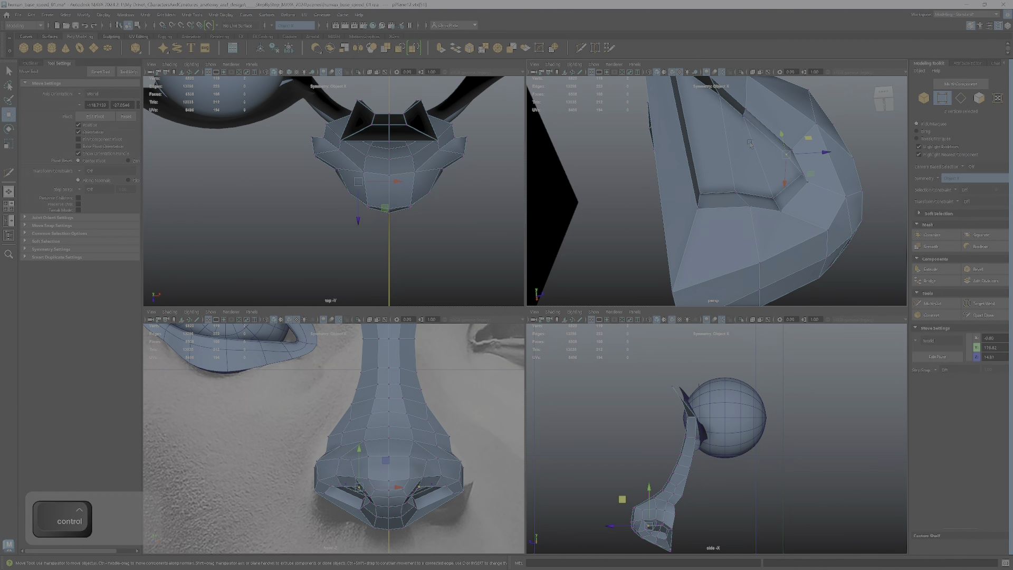
Select the paired faces inside both nostrils and push them upward to deepen the openings.
{"action": "right_click_drag", "start_coordinate": [749, 160], "coordinate": [749, 180]}
{"action": "left_click", "coordinate": [750, 171]}
{"action": "left_click", "coordinate": [777, 166], "text": "ctrl+shift"}
{"action": "left_click", "coordinate": [713, 152], "text": "ctrl+shift"}
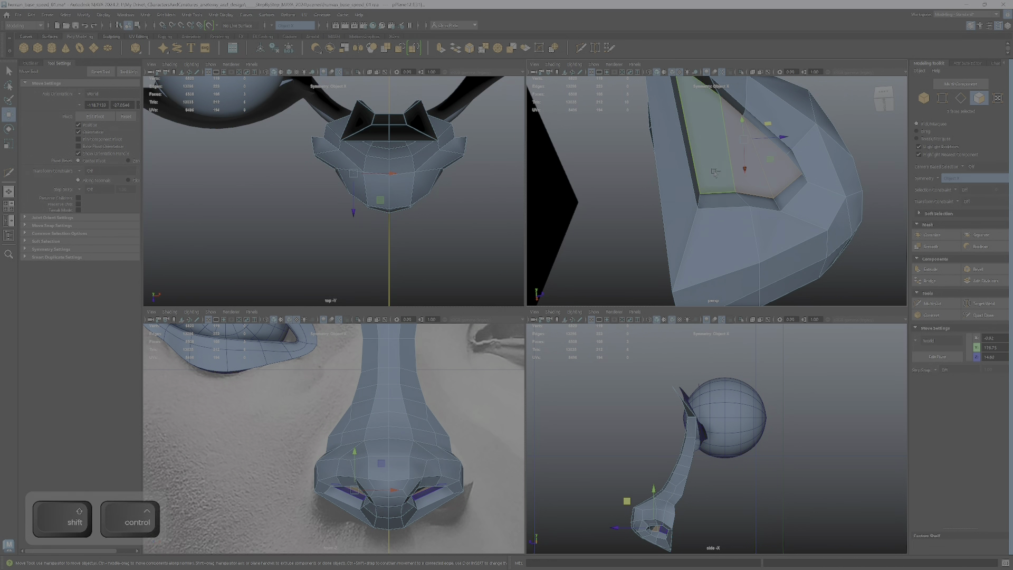
{"action": "left_click_drag", "start_coordinate": [739, 150], "coordinate": [766, 255], "text": "alt"}
Preview the nose smoothed and examine it from the front and sides against the face reference.
{"action": "key", "text": "3"}
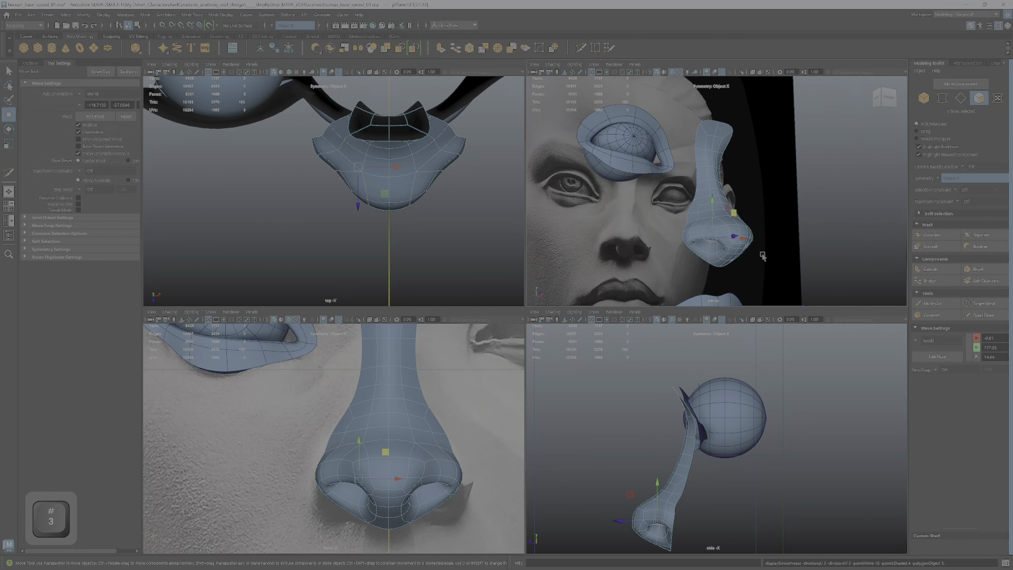
{"action": "right_click_drag", "start_coordinate": [761, 252], "coordinate": [737, 238], "text": "alt"}
{"action": "left_click_drag", "start_coordinate": [737, 239], "coordinate": [728, 213], "text": "alt"}
{"action": "right_click_drag", "start_coordinate": [728, 213], "coordinate": [749, 217], "text": "alt"}
{"action": "mouse_move", "coordinate": [749, 218]}
{"action": "left_mouse_down", "text": "alt"}
{"action": "mouse_move", "coordinate": [794, 256]}
{"action": "mouse_move", "coordinate": [744, 227]}
{"action": "left_mouse_up", "text": "alt"}
{"action": "right_click_drag", "start_coordinate": [744, 227], "coordinate": [738, 242], "text": "alt"}
{"action": "left_click_drag", "start_coordinate": [739, 242], "coordinate": [743, 243], "text": "alt"}
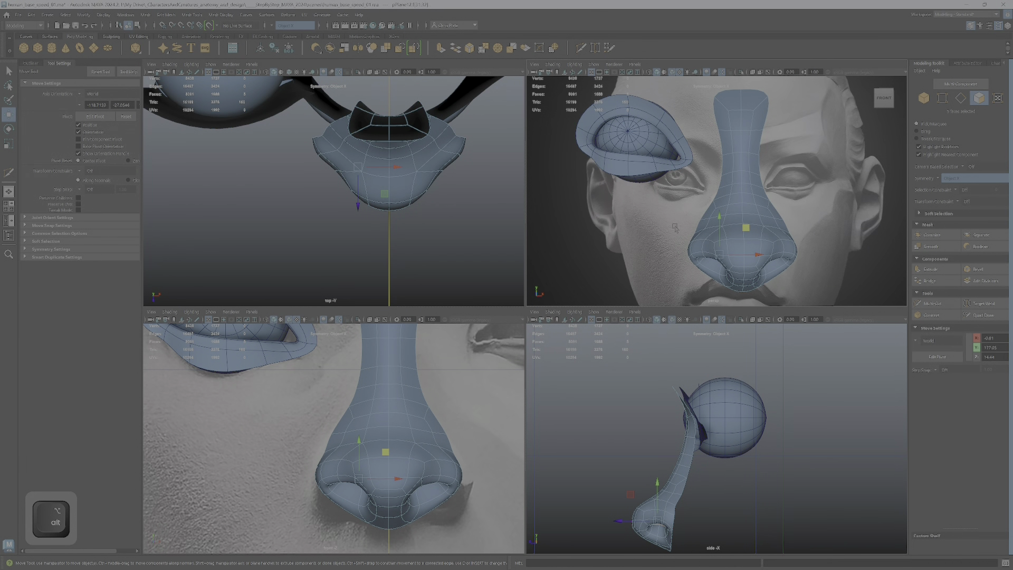
{"action": "left_click_drag", "start_coordinate": [676, 228], "coordinate": [702, 182], "text": "alt"}
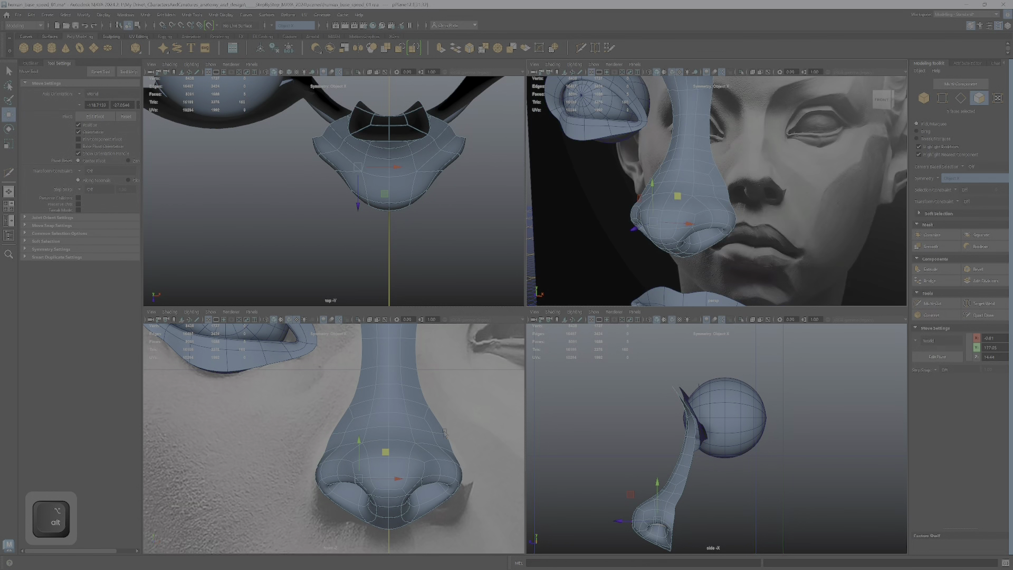
Make the meshes see-through in the front view and frame the nose over the face reference.
{"action": "scroll", "coordinate": [445, 434], "scroll_direction": "down", "scroll_amount": 6}
{"action": "middle_click_drag", "start_coordinate": [445, 434], "coordinate": [427, 414], "text": "alt"}
{"action": "scroll", "coordinate": [404, 439], "scroll_direction": "up", "scroll_amount": 3}
{"action": "left_click", "coordinate": [382, 431], "text": "alt"}
{"action": "scroll", "coordinate": [380, 418], "scroll_direction": "up", "scroll_amount": 3}
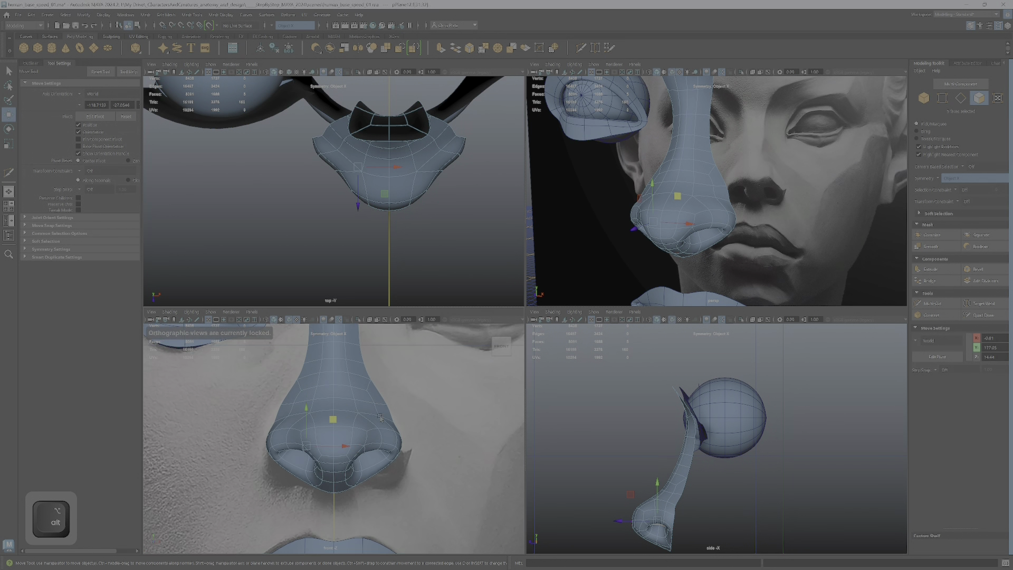
{"action": "scroll", "coordinate": [380, 418], "scroll_direction": "down", "scroll_amount": 3}
{"action": "left_click", "coordinate": [370, 321]}
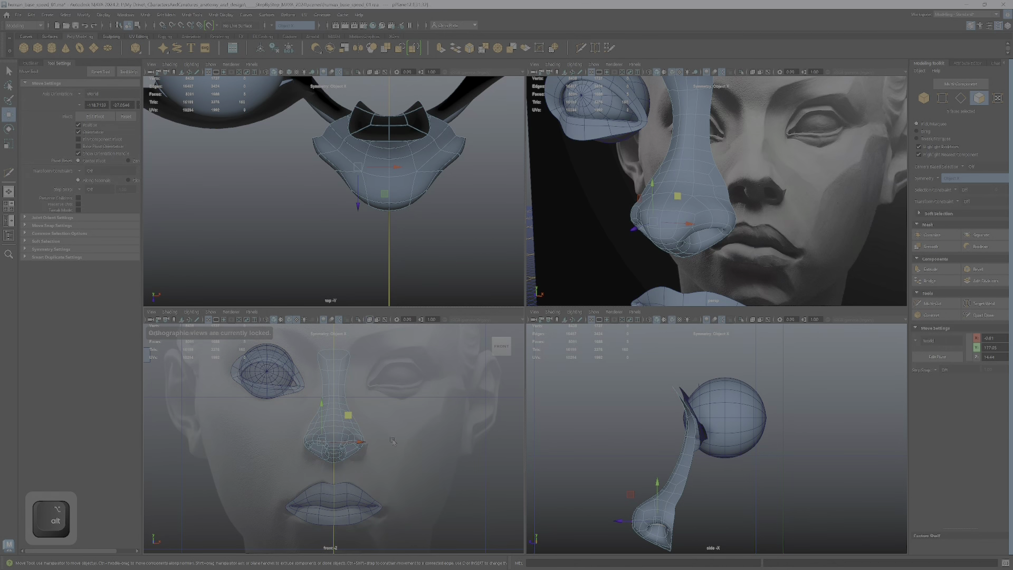
{"action": "scroll", "coordinate": [365, 422], "scroll_direction": "up", "scroll_amount": 4}
{"action": "middle_click_drag", "start_coordinate": [364, 422], "coordinate": [369, 451], "text": "alt"}
Return the nose to unsmoothed display and adjust the paired side vertices above the nostril wings.
{"action": "left_click_drag", "start_coordinate": [708, 229], "coordinate": [707, 174], "text": "alt"}
{"action": "right_click_drag", "start_coordinate": [707, 174], "coordinate": [704, 175]}
{"action": "key", "text": "1"}
{"action": "mouse_move", "coordinate": [704, 175]}
{"action": "left_mouse_down", "text": "alt"}
{"action": "mouse_move", "coordinate": [686, 163]}
{"action": "mouse_move", "coordinate": [696, 169]}
{"action": "left_mouse_up", "text": "alt"}
{"action": "left_click", "coordinate": [706, 184], "text": "ctrl+shift"}
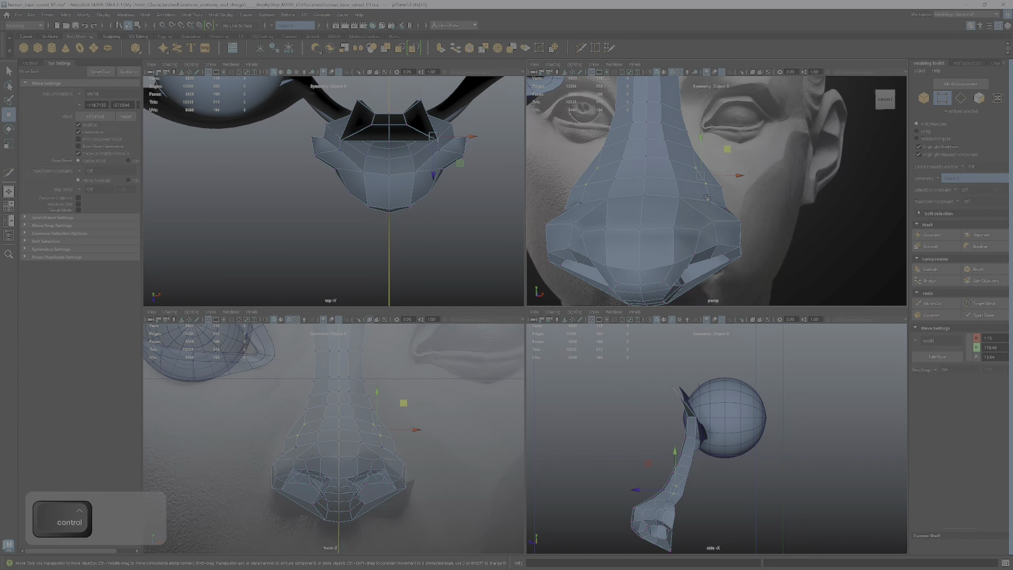
{"action": "left_click", "coordinate": [710, 201], "text": "ctrl+shift"}
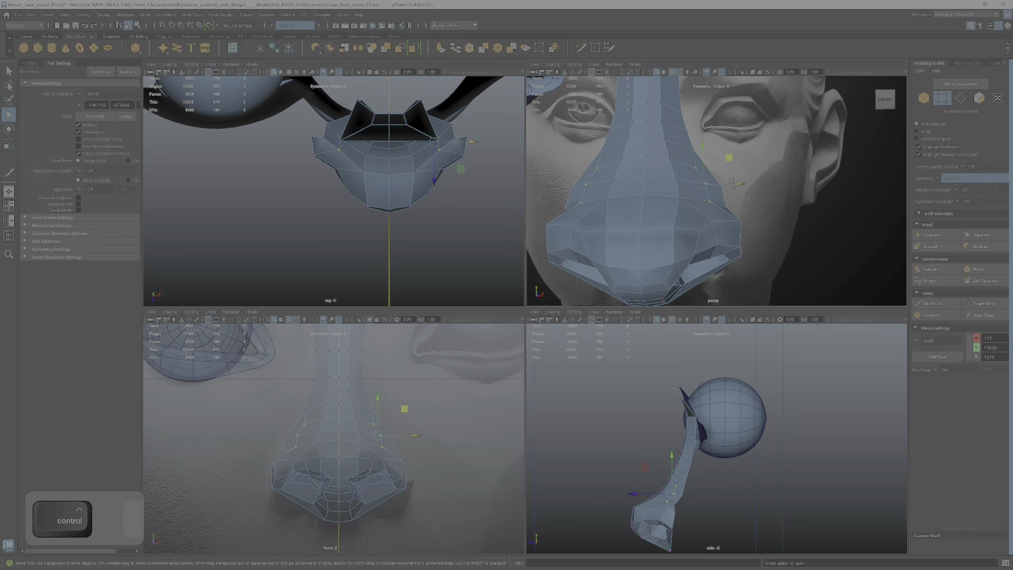
{"action": "key", "text": "ctrl+z"}
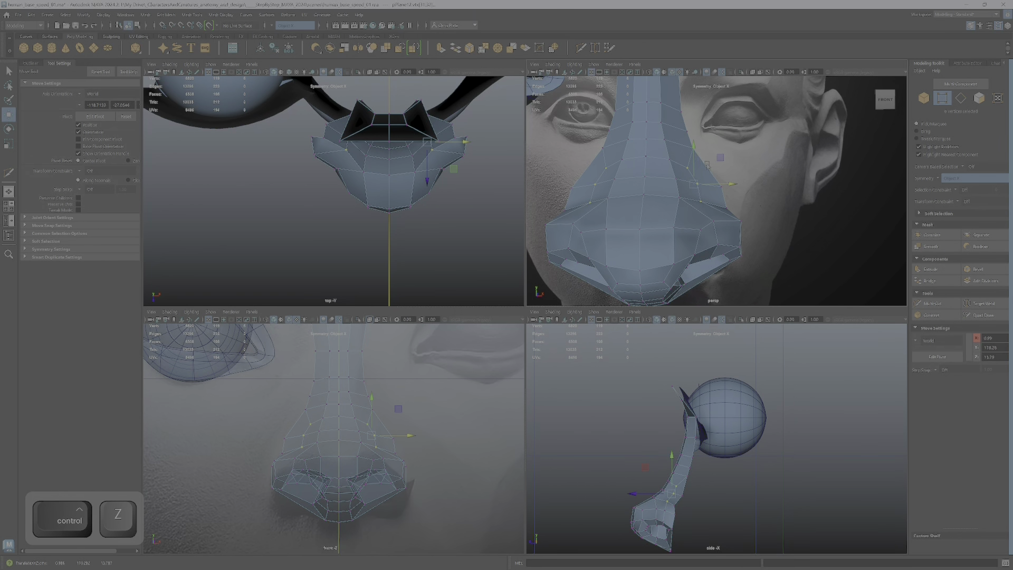
{"action": "key", "text": "ctrl+z"}
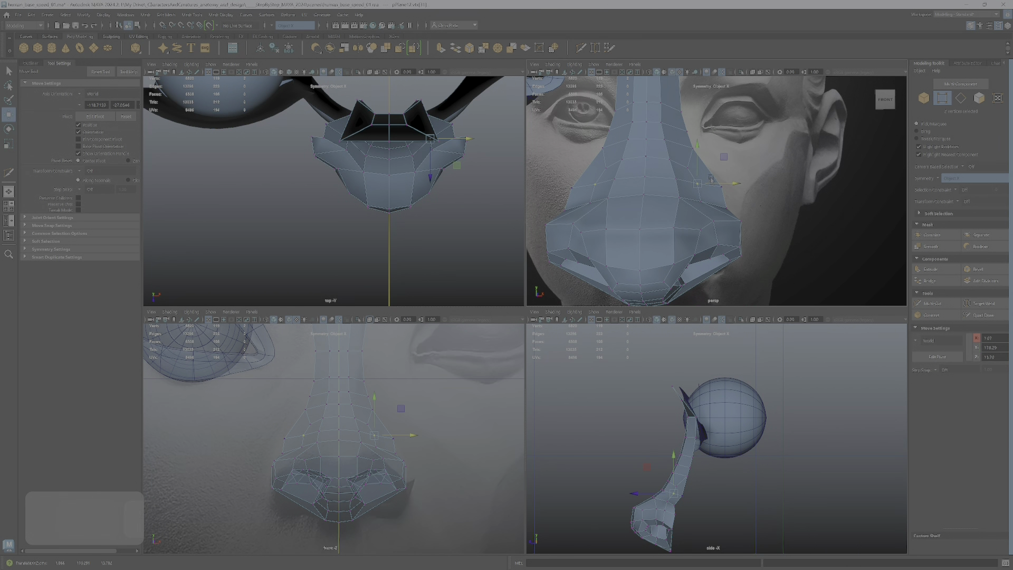
Move the paired outer border vertices above the wings outward and back, and refine the width of the vertices beside them.
{"action": "left_click_drag", "start_coordinate": [723, 191], "coordinate": [713, 180], "text": "alt"}
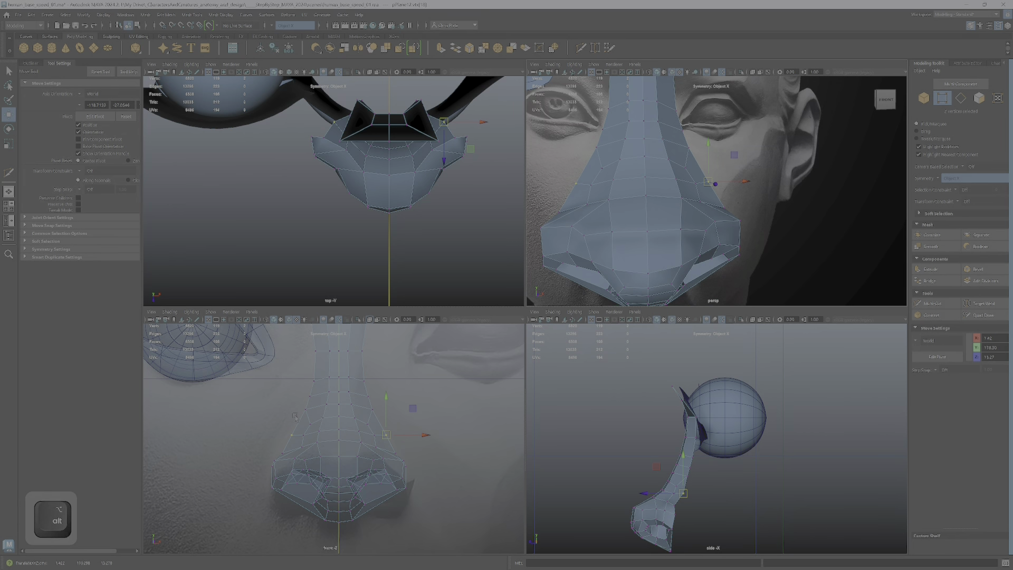
{"action": "left_click_drag", "start_coordinate": [746, 250], "coordinate": [916, 200], "text": "alt"}
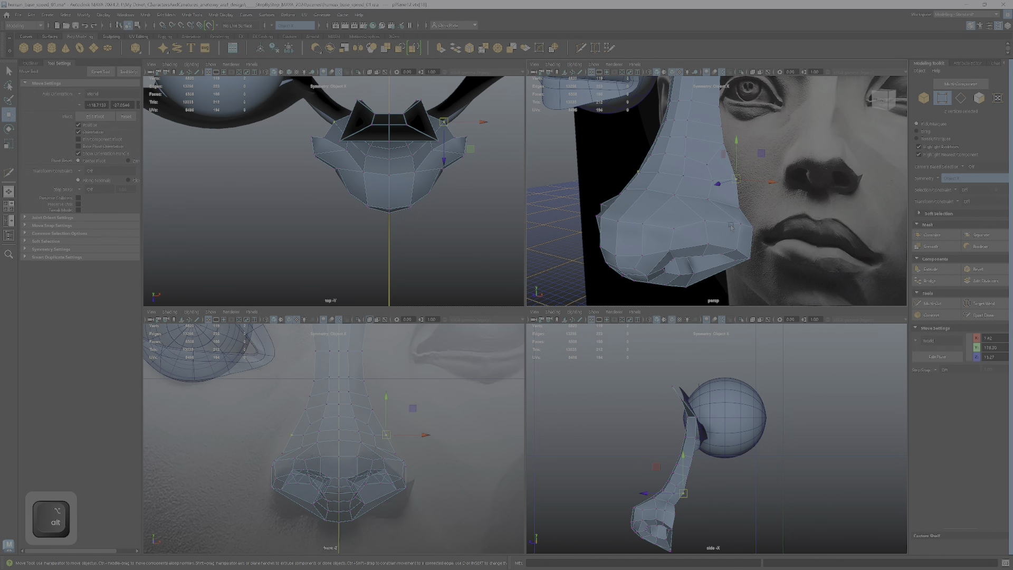
{"action": "left_click_drag", "start_coordinate": [731, 226], "coordinate": [738, 195], "text": "alt"}
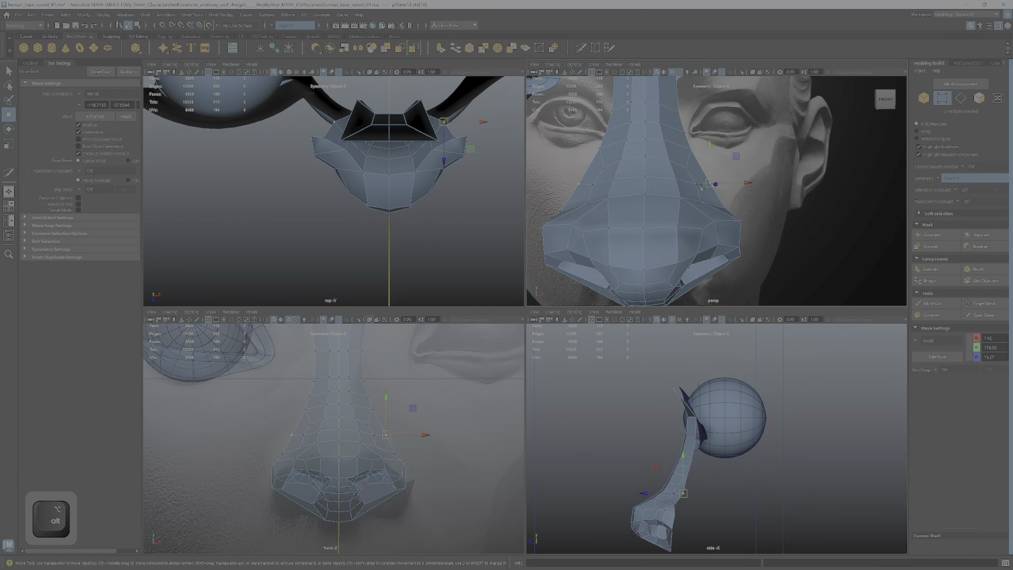
{"action": "left_click", "coordinate": [717, 185]}
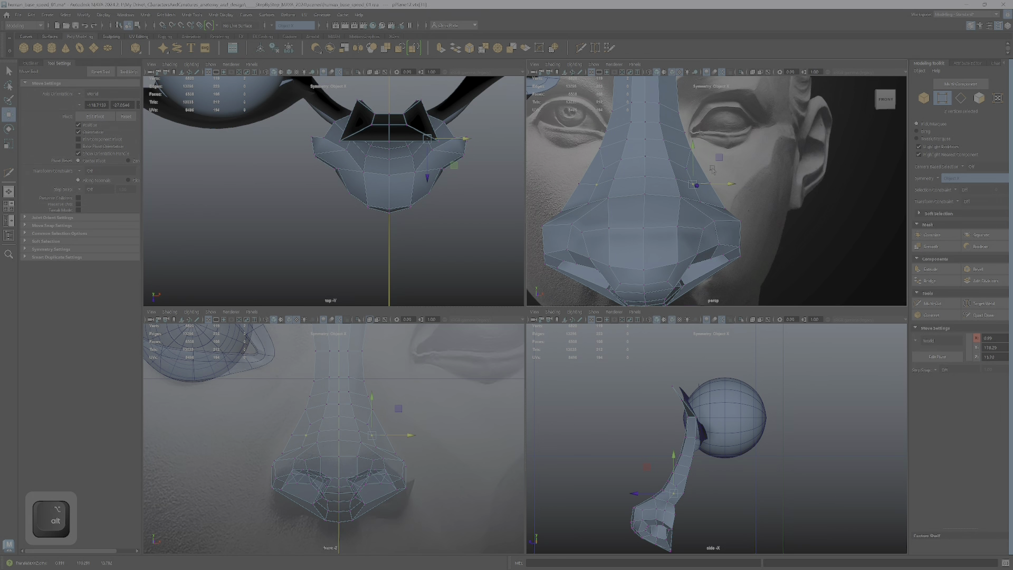
{"action": "left_click_drag", "start_coordinate": [712, 169], "coordinate": [679, 166], "text": "alt"}
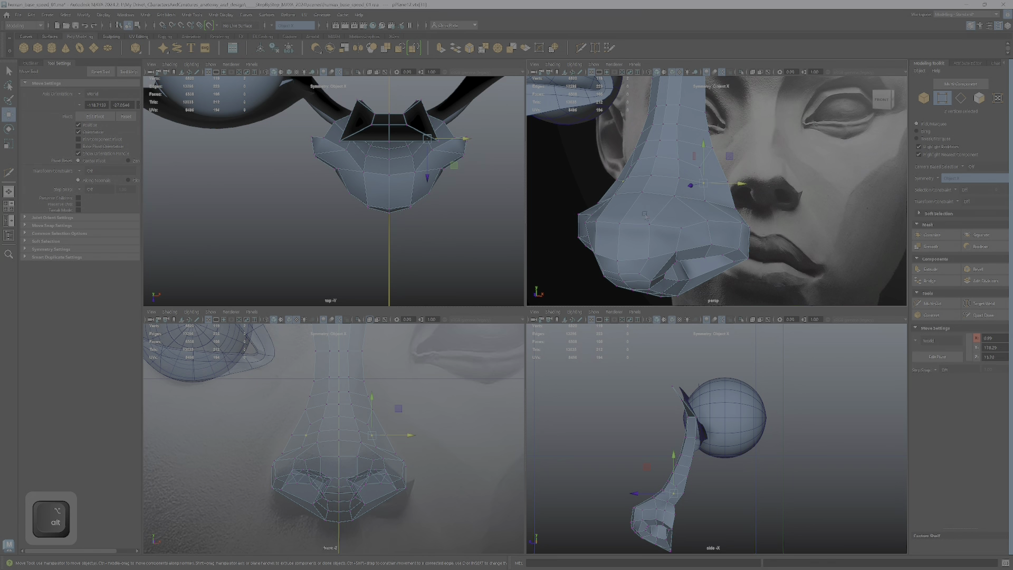
Refine the width and placement of the paired vertices just above the nose tip.
{"action": "left_click_drag", "start_coordinate": [613, 246], "coordinate": [637, 214], "text": "alt"}
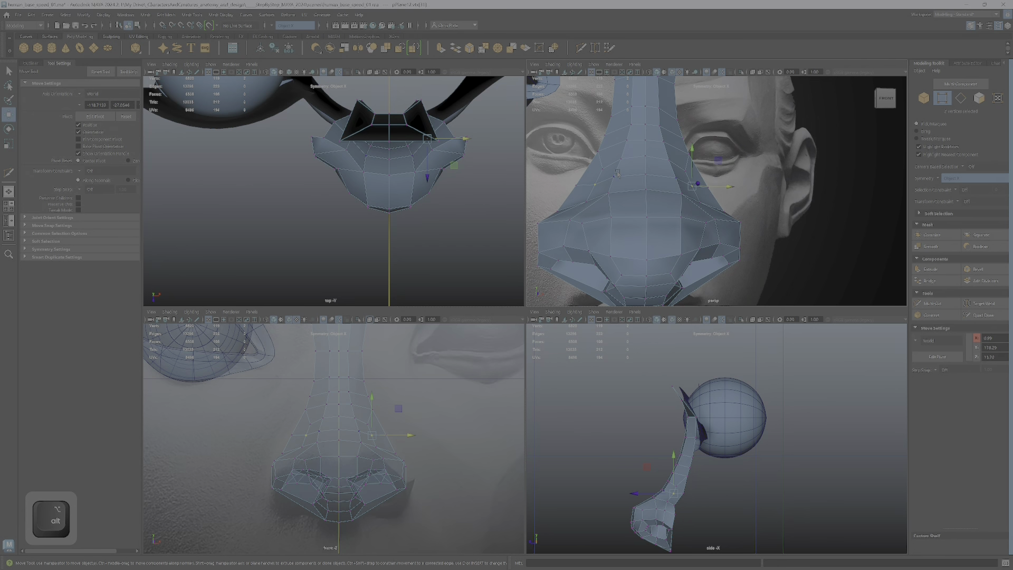
{"action": "right_click_drag", "start_coordinate": [658, 207], "coordinate": [607, 237], "text": "alt"}
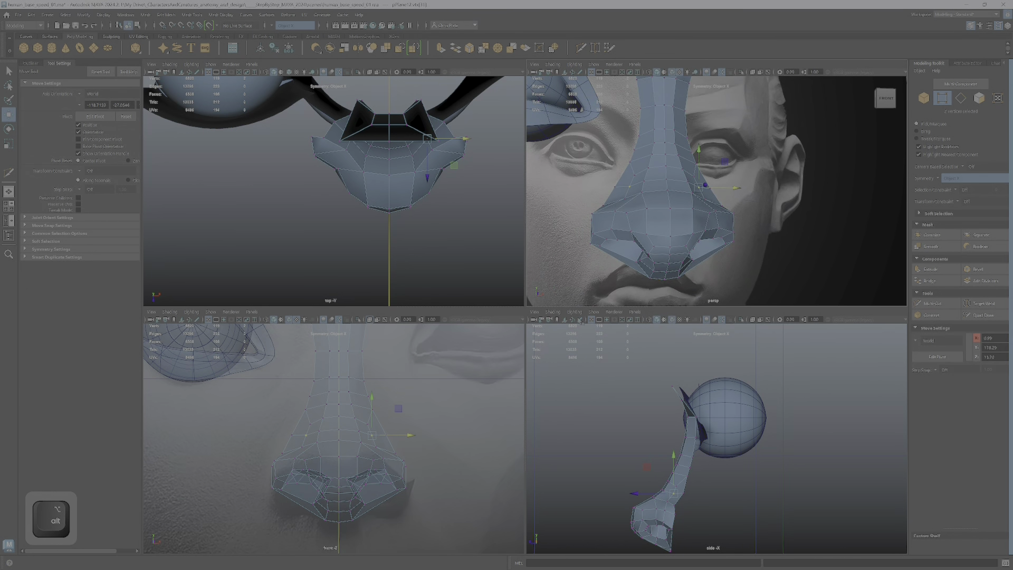
{"action": "left_click_drag", "start_coordinate": [642, 175], "coordinate": [634, 174], "text": "alt"}
{"action": "left_click", "coordinate": [644, 201], "text": "ctrl+shift"}
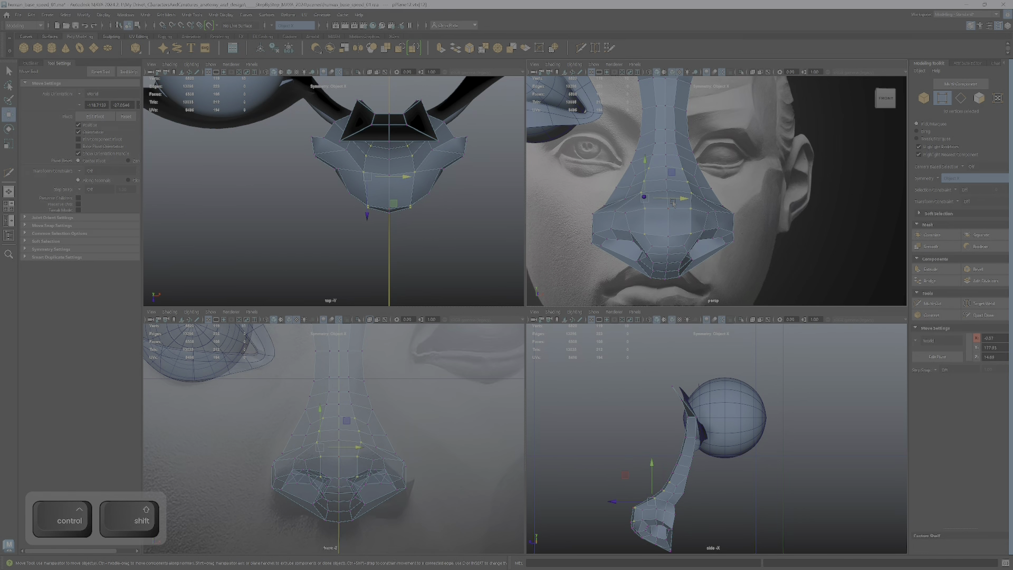
{"action": "left_click_drag", "start_coordinate": [672, 202], "coordinate": [672, 198], "text": "ctrl+shift"}
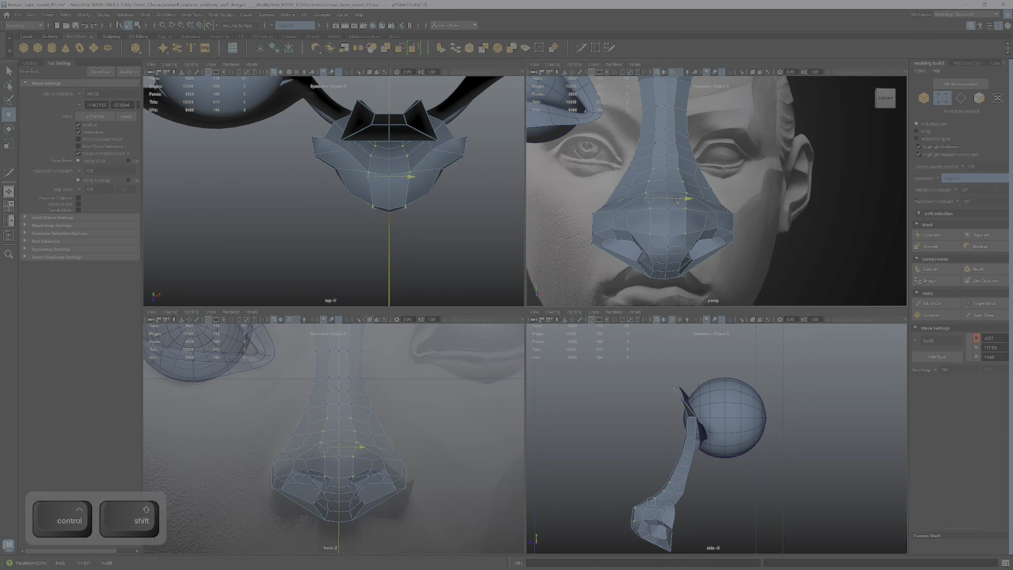
{"action": "left_click_drag", "start_coordinate": [676, 203], "coordinate": [675, 204], "text": "ctrl+shift"}
Lower the paired vertices on the front of the nose tip, using the face reference in the front view.
{"action": "left_click", "coordinate": [667, 237]}
{"action": "left_click", "coordinate": [651, 234], "text": "ctrl+shift"}
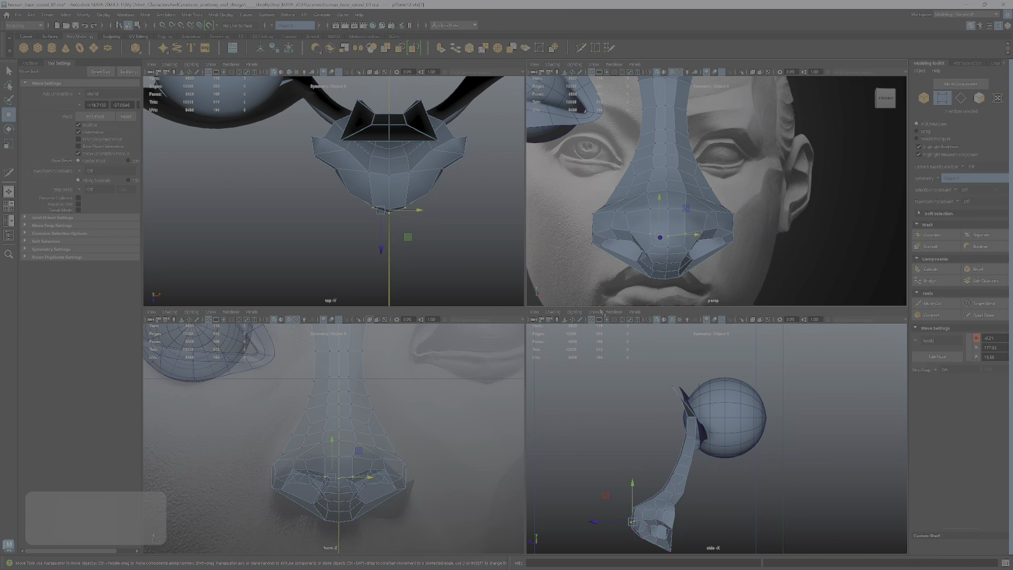
{"action": "middle_click_drag", "start_coordinate": [332, 465], "coordinate": [367, 401], "text": "alt"}
{"action": "right_click_drag", "start_coordinate": [368, 401], "coordinate": [420, 395], "text": "alt"}
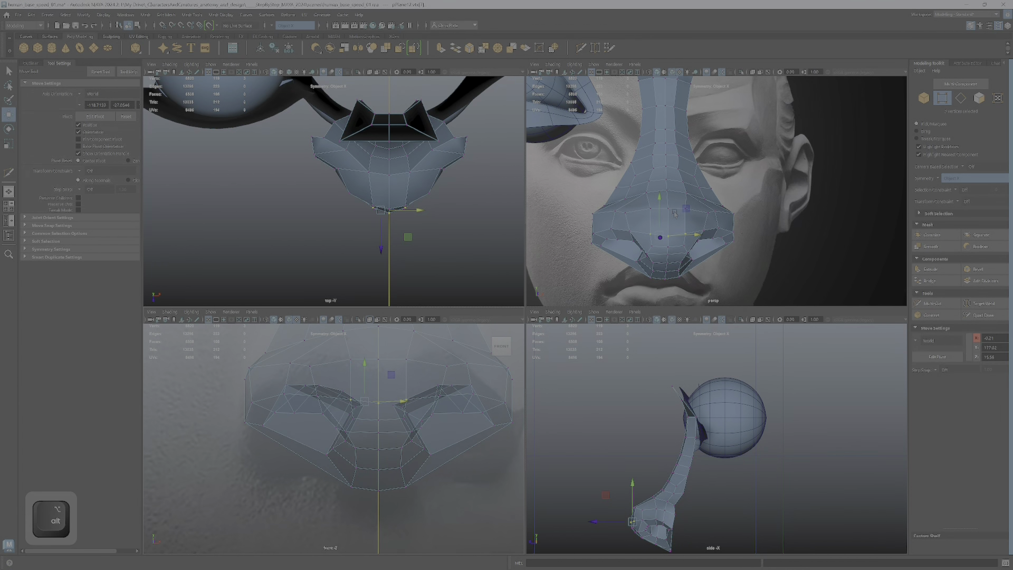
{"action": "left_click_drag", "start_coordinate": [662, 218], "coordinate": [661, 228]}
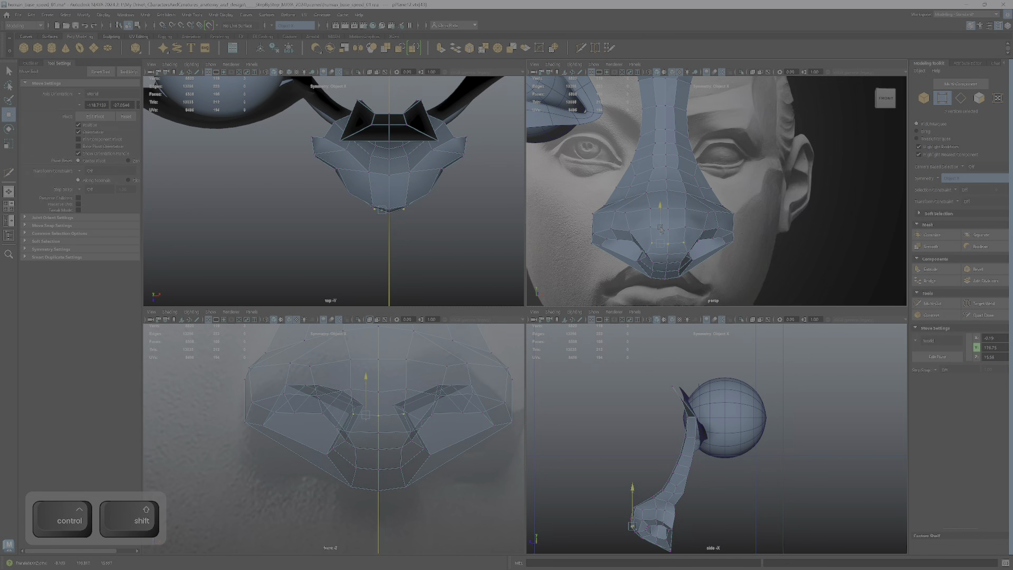
Adjust the height of the paired vertices on the lower part of the nose tip and clear the selection.
{"action": "left_click", "coordinate": [668, 255]}
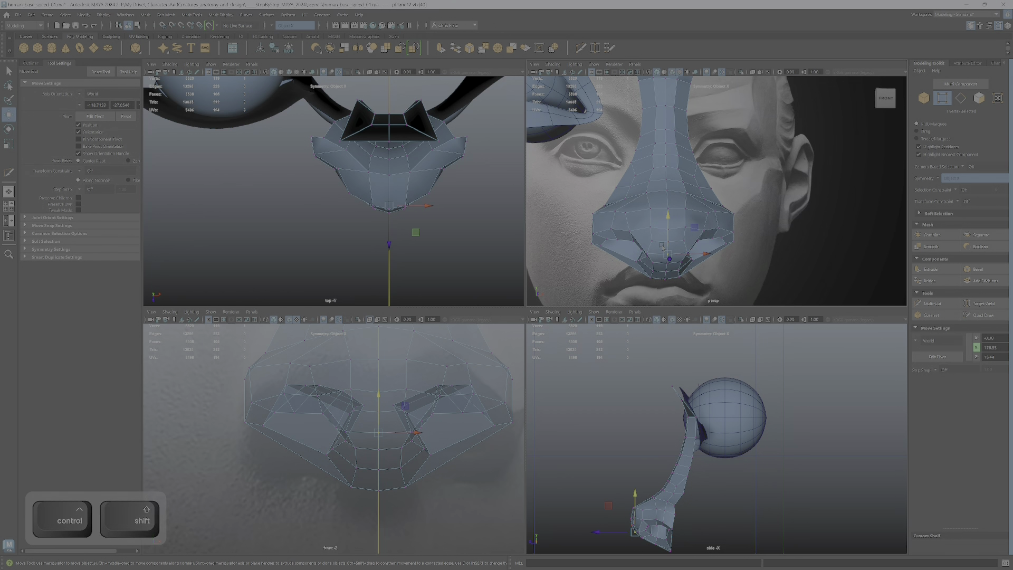
{"action": "left_click", "coordinate": [649, 254], "text": "ctrl+shift"}
{"action": "mouse_move", "coordinate": [658, 241]}
{"action": "left_mouse_down", "text": "ctrl+shift"}
{"action": "mouse_move", "coordinate": [658, 200]}
{"action": "mouse_move", "coordinate": [661, 246]}
{"action": "left_mouse_up", "text": "ctrl+shift"}
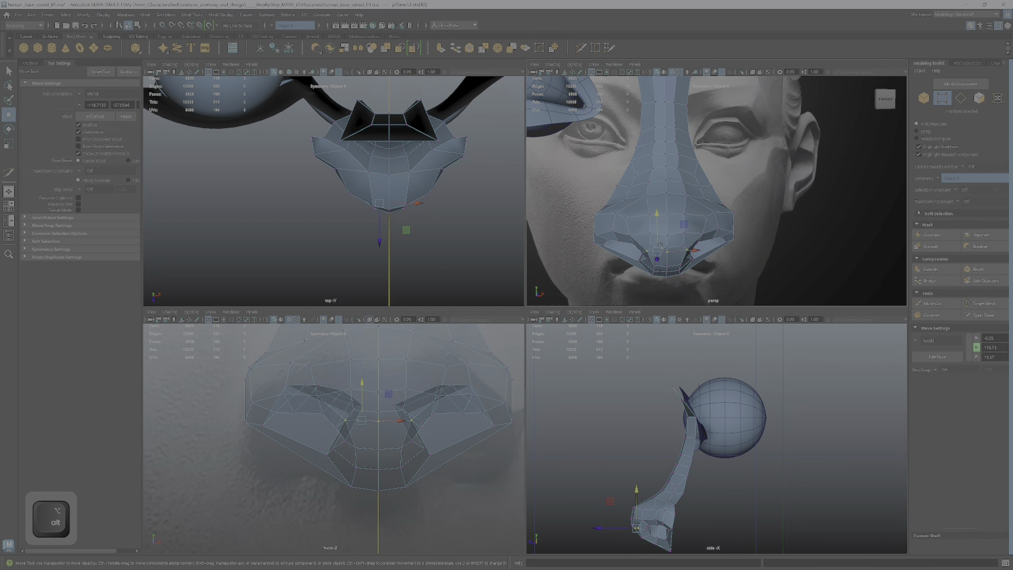
{"action": "left_click", "coordinate": [652, 238]}
{"action": "left_click", "coordinate": [665, 255]}
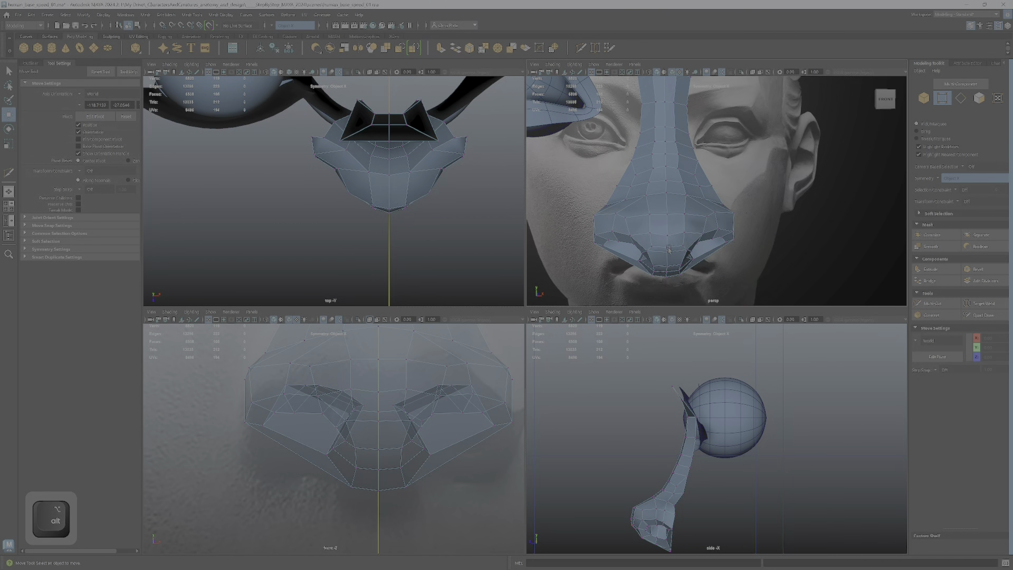
{"action": "left_click", "coordinate": [668, 248]}
Move the paired vertices on the lower nose bridge slightly outward to match the face reference.
{"action": "left_click_drag", "start_coordinate": [668, 248], "coordinate": [662, 188], "text": "alt"}
{"action": "right_click_drag", "start_coordinate": [488, 369], "coordinate": [429, 397], "text": "alt"}
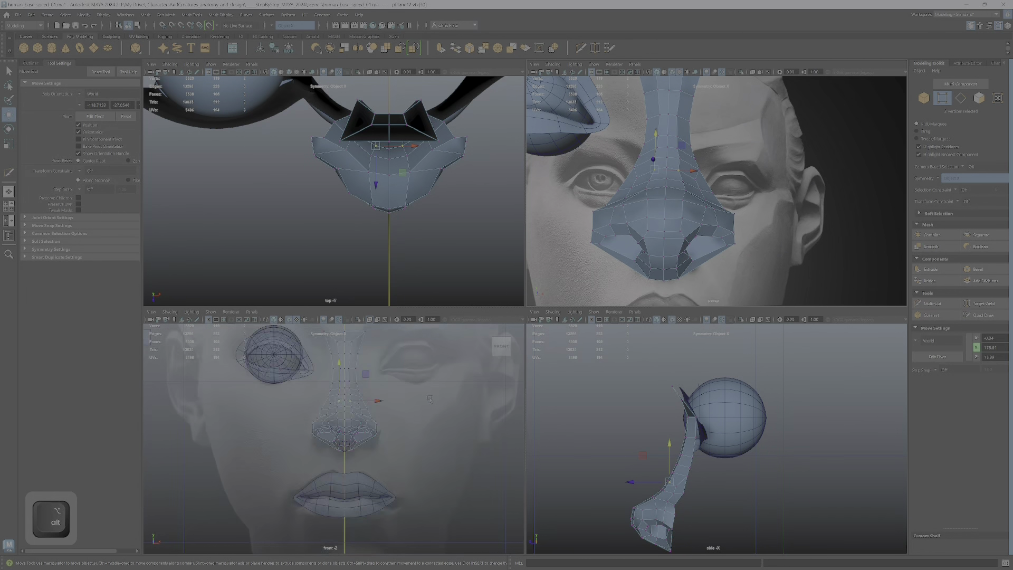
{"action": "middle_click_drag", "start_coordinate": [429, 397], "coordinate": [441, 410], "text": "alt"}
{"action": "right_click_drag", "start_coordinate": [441, 410], "coordinate": [509, 330], "text": "alt"}
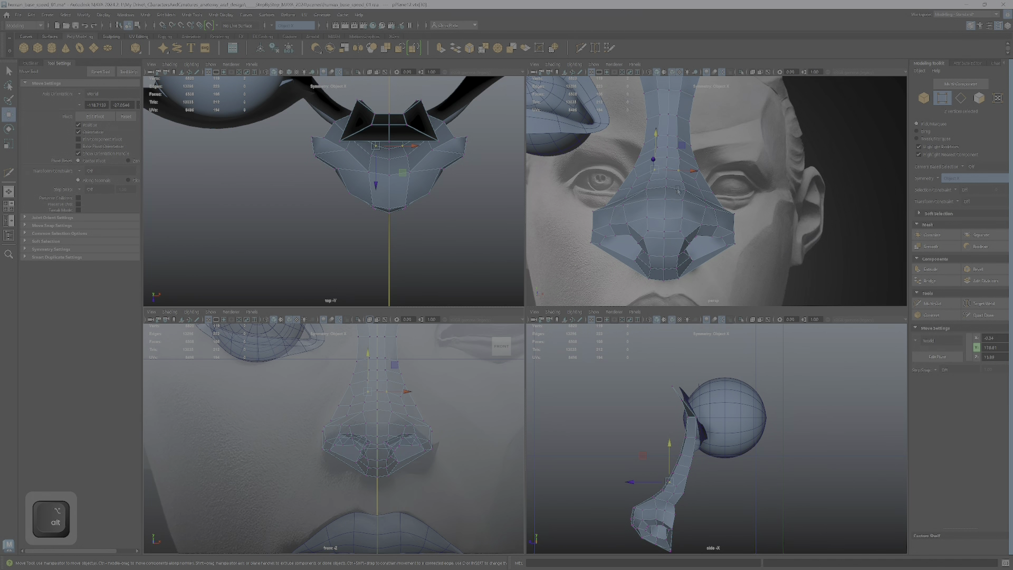
{"action": "mouse_move", "coordinate": [683, 172]}
{"action": "left_mouse_down"}
{"action": "mouse_move", "coordinate": [786, 215]}
{"action": "mouse_move", "coordinate": [681, 190]}
{"action": "left_mouse_up"}
Preview the nose smoothed, leave vertex editing and examine it together with the eye and lips.
{"action": "right_click_drag", "start_coordinate": [760, 192], "coordinate": [724, 195], "text": "alt"}
{"action": "left_click_drag", "start_coordinate": [724, 195], "coordinate": [699, 195], "text": "alt"}
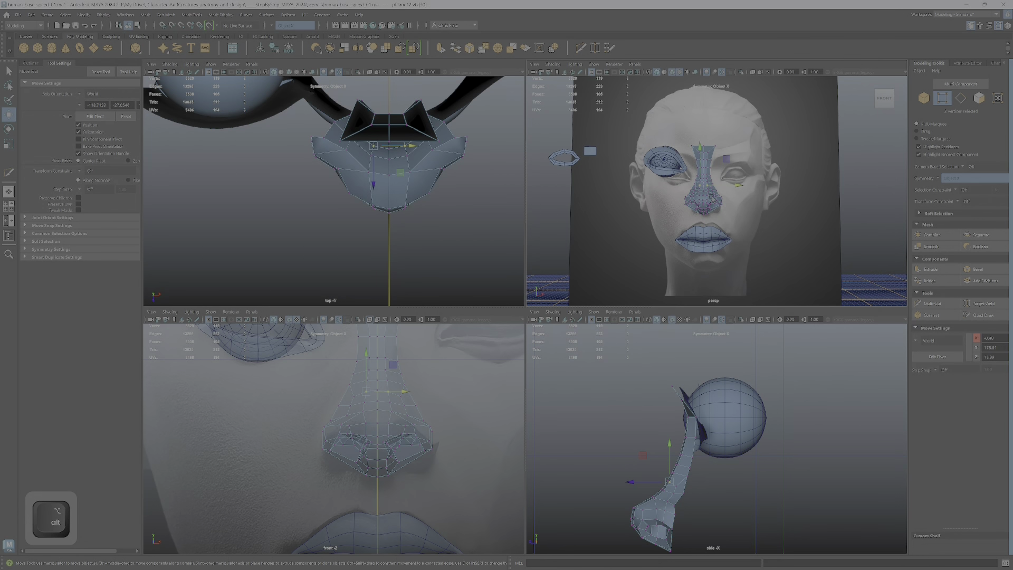
{"action": "right_click_drag", "start_coordinate": [700, 196], "coordinate": [715, 199], "text": "alt"}
{"action": "key", "text": "3"}
{"action": "scroll", "coordinate": [714, 200], "scroll_direction": "down", "scroll_amount": 5}
{"action": "left_click_drag", "start_coordinate": [714, 200], "coordinate": [750, 207], "text": "alt"}
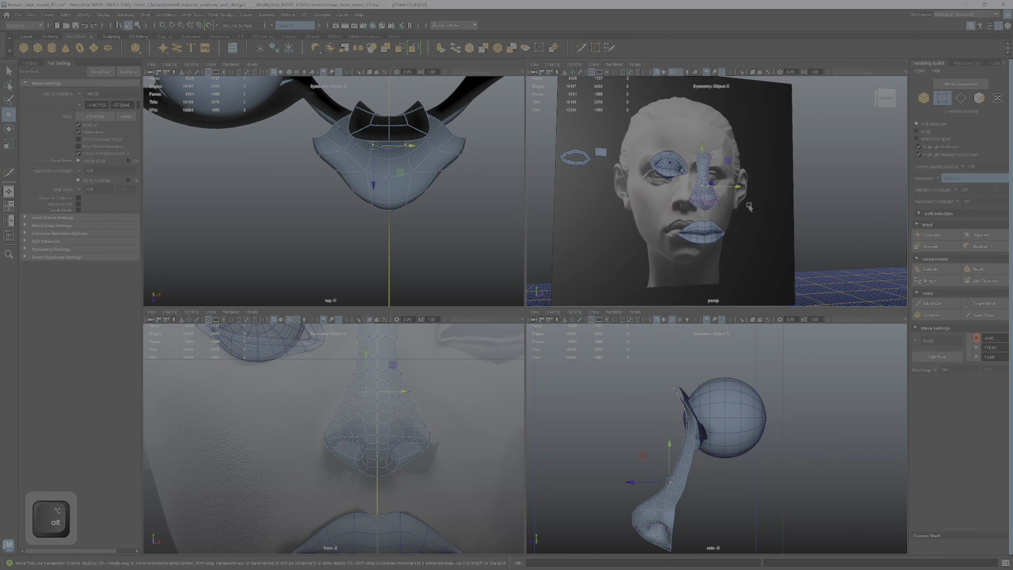
{"action": "right_click_drag", "start_coordinate": [700, 199], "coordinate": [736, 182]}
{"action": "right_click_drag", "start_coordinate": [692, 232], "coordinate": [679, 262], "text": "alt"}
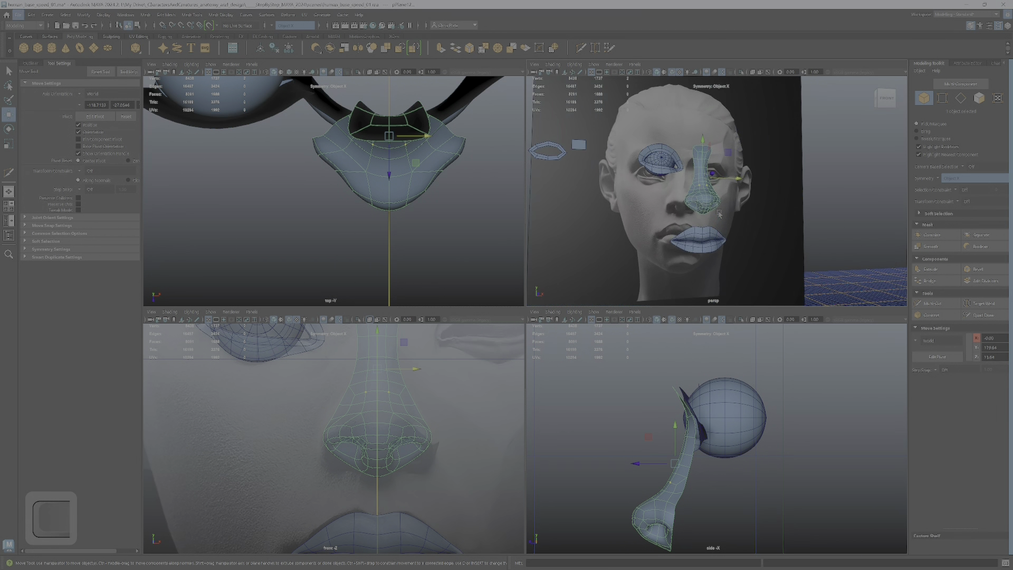
Enlarge the perspective view, show the nose from the side and return it to unsmoothed display.
{"action": "key", "text": "space"}
{"action": "left_click_drag", "start_coordinate": [801, 246], "coordinate": [730, 231], "text": "alt"}
{"action": "key", "text": "space"}
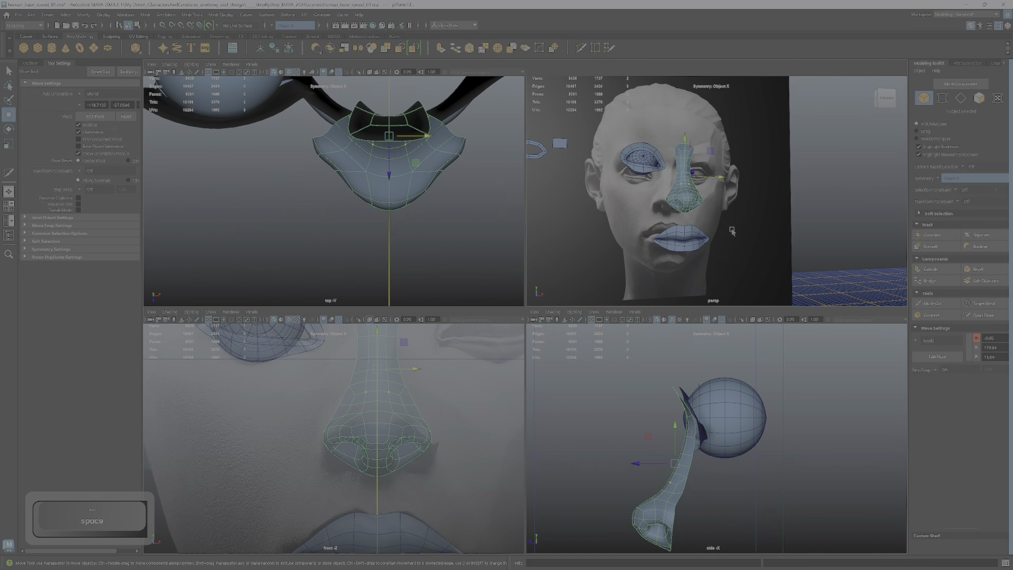
{"action": "left_click_drag", "start_coordinate": [702, 275], "coordinate": [673, 317], "text": "alt"}
{"action": "right_click_drag", "start_coordinate": [474, 332], "coordinate": [576, 286], "text": "alt"}
{"action": "scroll", "coordinate": [575, 285], "scroll_direction": "up", "scroll_amount": 2}
{"action": "key", "text": "1"}
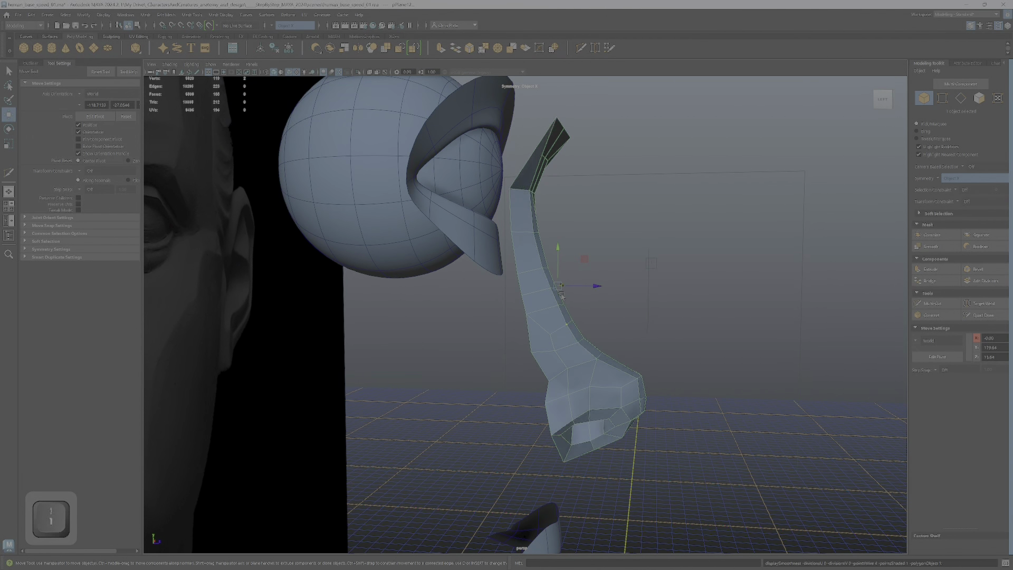
Select the faces along the front of the nose bridge and adjust their height and depth in profile.
{"action": "scroll", "coordinate": [559, 269], "scroll_direction": "down", "scroll_amount": 2}
{"action": "scroll", "coordinate": [557, 267], "scroll_direction": "up", "scroll_amount": 3}
{"action": "right_click", "coordinate": [543, 248]}
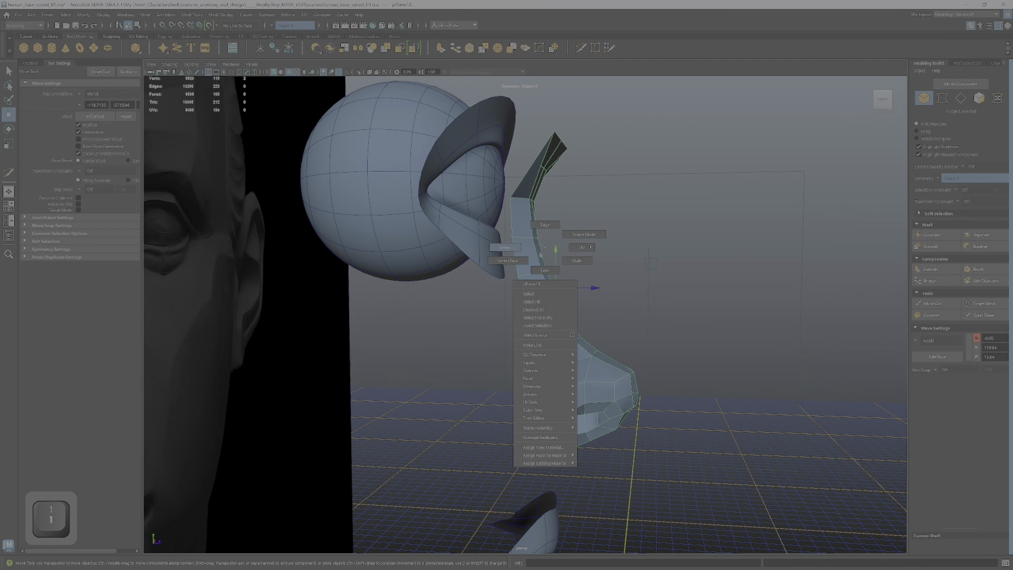
{"action": "right_click_drag", "start_coordinate": [548, 264], "coordinate": [548, 267]}
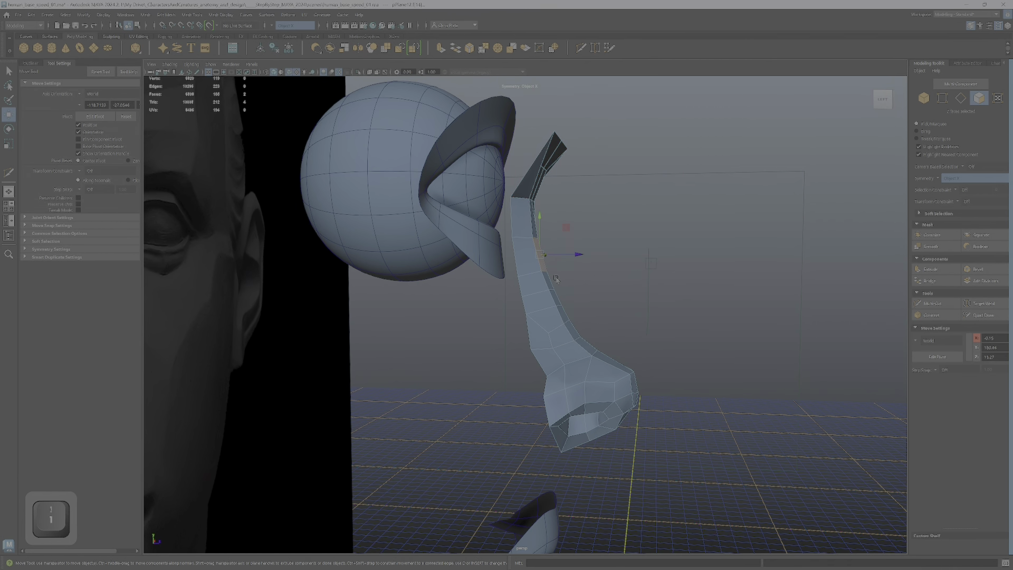
{"action": "key", "text": "q"}
{"action": "left_click_drag", "start_coordinate": [560, 270], "coordinate": [552, 280], "text": "ctrl+shift"}
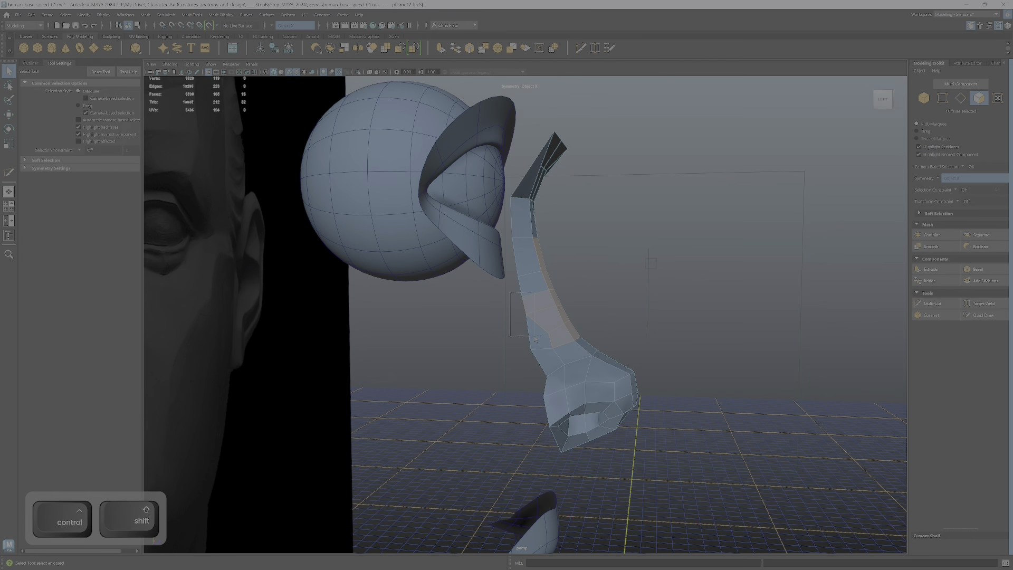
{"action": "left_click_drag", "start_coordinate": [623, 319], "coordinate": [654, 300], "text": "alt"}
{"action": "key", "text": "w"}
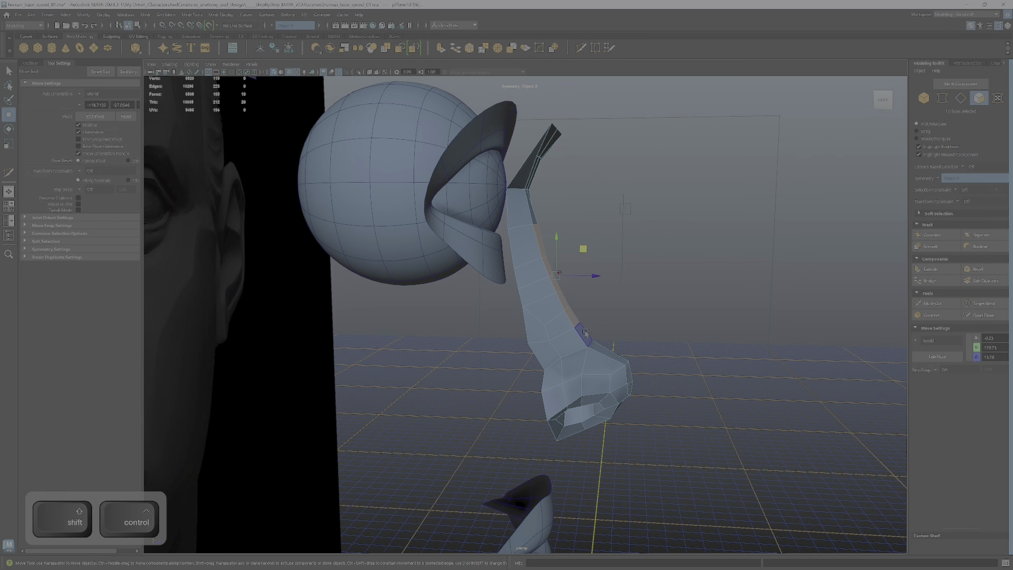
{"action": "left_click_drag", "start_coordinate": [580, 333], "coordinate": [631, 333], "text": "alt"}
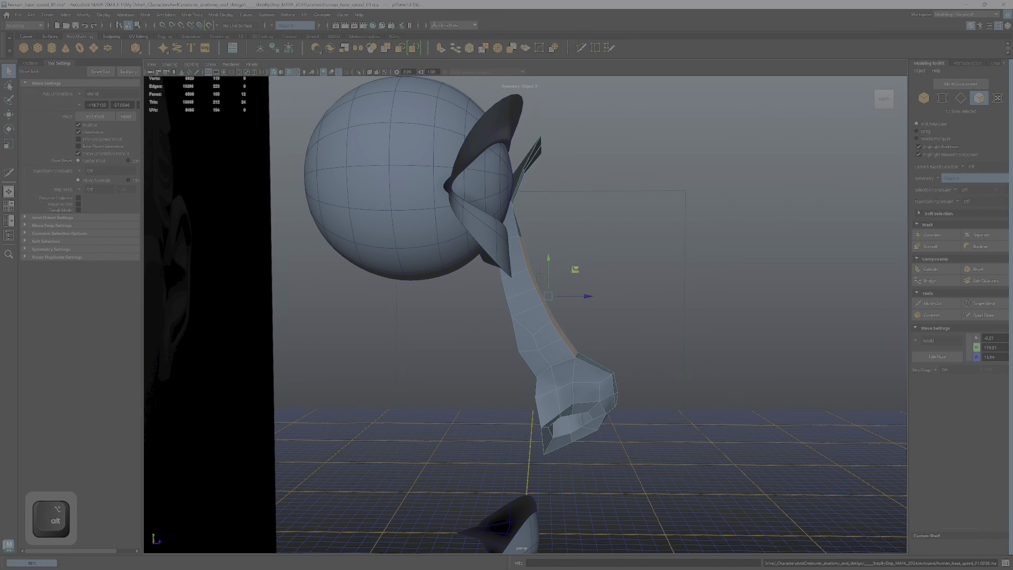
{"action": "left_click_drag", "start_coordinate": [583, 266], "coordinate": [620, 352], "text": "alt"}
Switch to vertex editing and adjust the vertices at the root of the nose where it bends toward the brow.
{"action": "right_click_drag", "start_coordinate": [616, 336], "coordinate": [584, 338]}
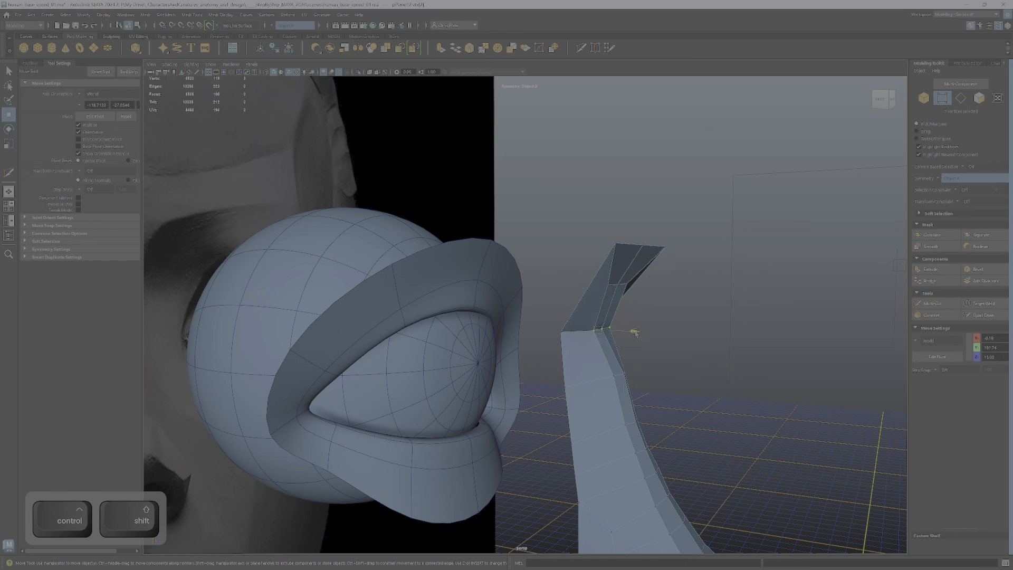
{"action": "left_click_drag", "start_coordinate": [655, 342], "coordinate": [656, 305], "text": "alt"}
{"action": "left_click", "coordinate": [585, 286]}
{"action": "scroll", "coordinate": [657, 305], "scroll_direction": "up", "scroll_amount": 4}
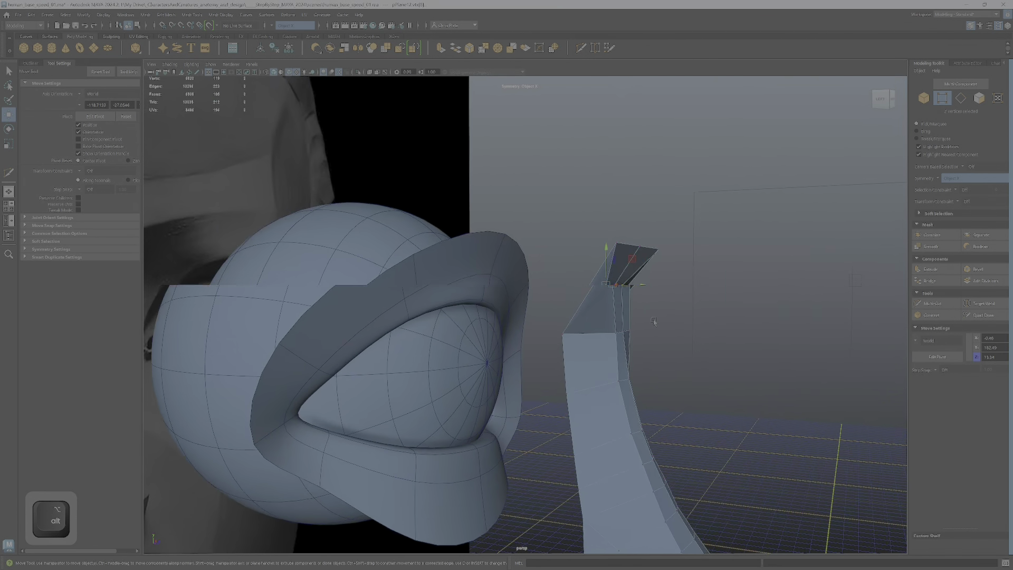
{"action": "left_click", "coordinate": [623, 274], "text": "ctrl+shift"}
Inspect the nose root beside the eyelid and return the eyelid and nose meshes to unsmoothed display.
{"action": "left_click_drag", "start_coordinate": [623, 274], "coordinate": [496, 311], "text": "alt"}
{"action": "left_click_drag", "start_coordinate": [511, 232], "coordinate": [606, 344], "text": "alt"}
{"action": "scroll", "coordinate": [586, 335], "scroll_direction": "up", "scroll_amount": 5, "text": "alt"}
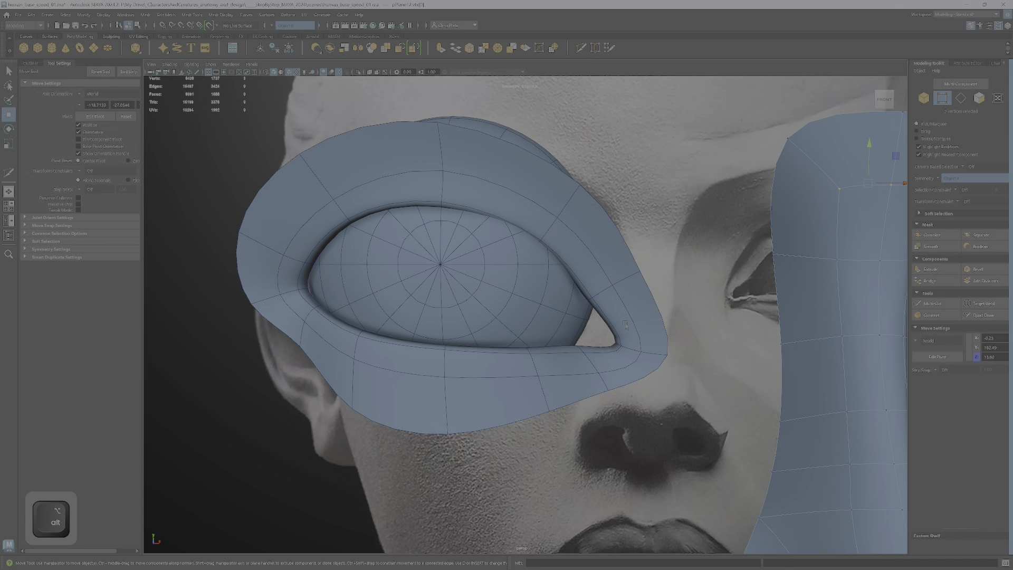
{"action": "left_click_drag", "start_coordinate": [634, 319], "coordinate": [647, 340], "text": "alt"}
{"action": "key", "text": "1"}
{"action": "right_click_drag", "start_coordinate": [647, 341], "coordinate": [678, 354], "text": "alt"}
{"action": "middle_click_drag", "start_coordinate": [679, 354], "coordinate": [623, 336], "text": "alt"}
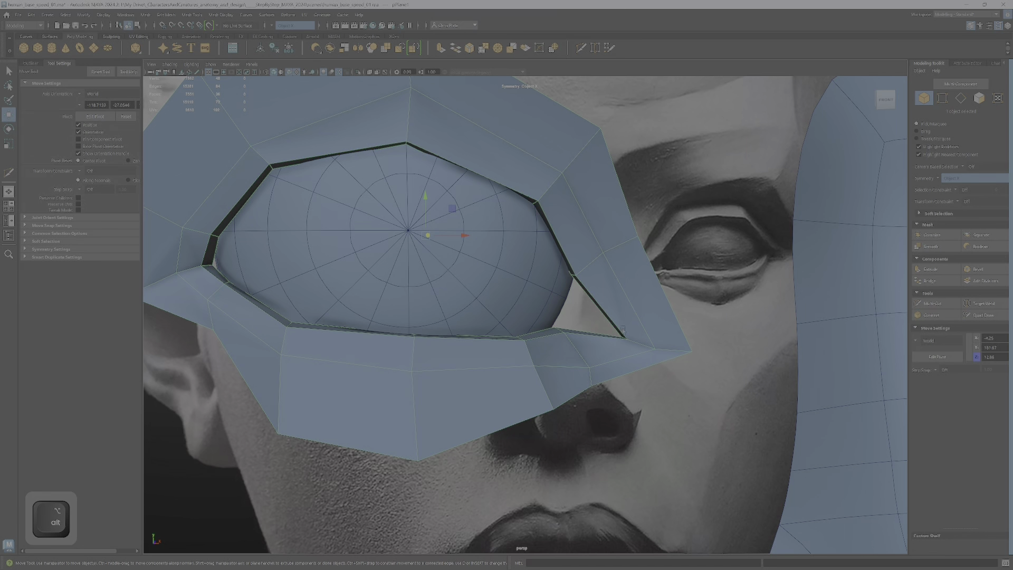
{"action": "right_click_drag", "start_coordinate": [641, 307], "coordinate": [557, 364], "text": "alt"}
{"action": "left_click_drag", "start_coordinate": [557, 370], "coordinate": [519, 377], "text": "alt"}
{"action": "right_click_drag", "start_coordinate": [520, 377], "coordinate": [552, 376], "text": "alt"}
{"action": "left_click_drag", "start_coordinate": [449, 370], "coordinate": [561, 324], "text": "alt"}
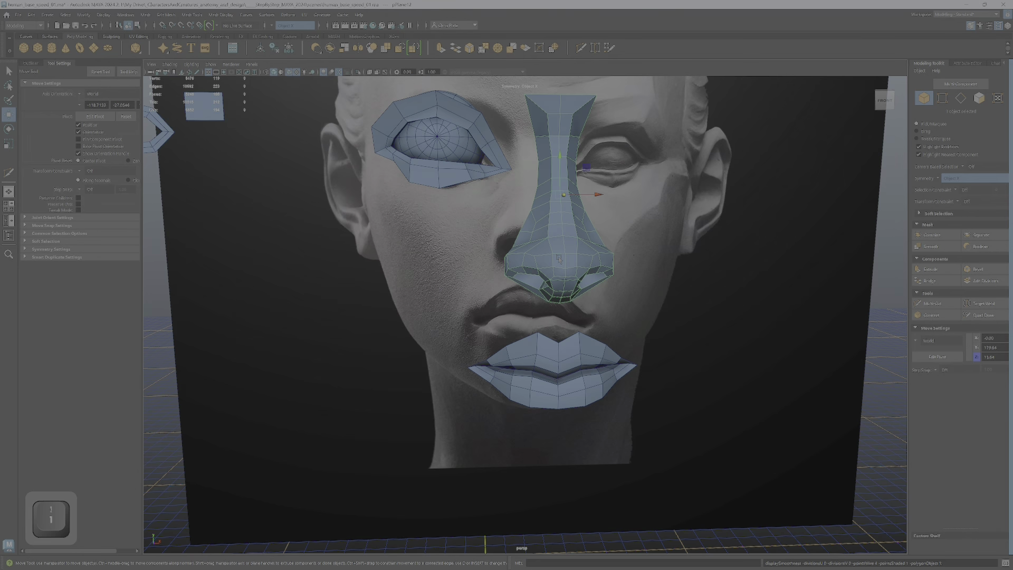
Examine the low-poly eye, nose and lips together from above, from the side and from the front.
{"action": "scroll", "coordinate": [559, 259], "scroll_direction": "down", "scroll_amount": 4}
{"action": "middle_click_drag", "start_coordinate": [547, 299], "coordinate": [584, 271], "text": "alt"}
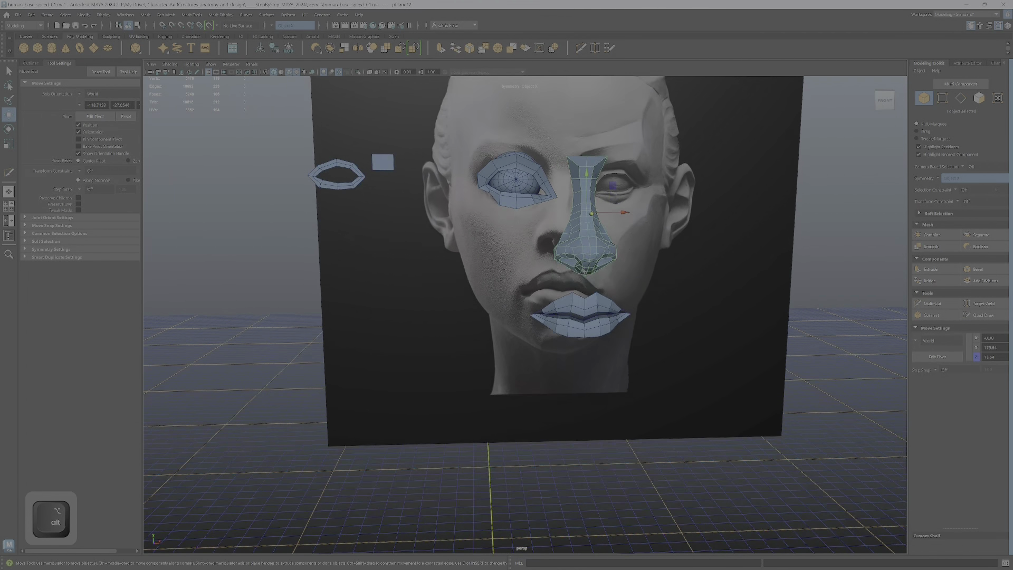
{"action": "left_click_drag", "start_coordinate": [591, 266], "coordinate": [534, 255], "text": "alt"}
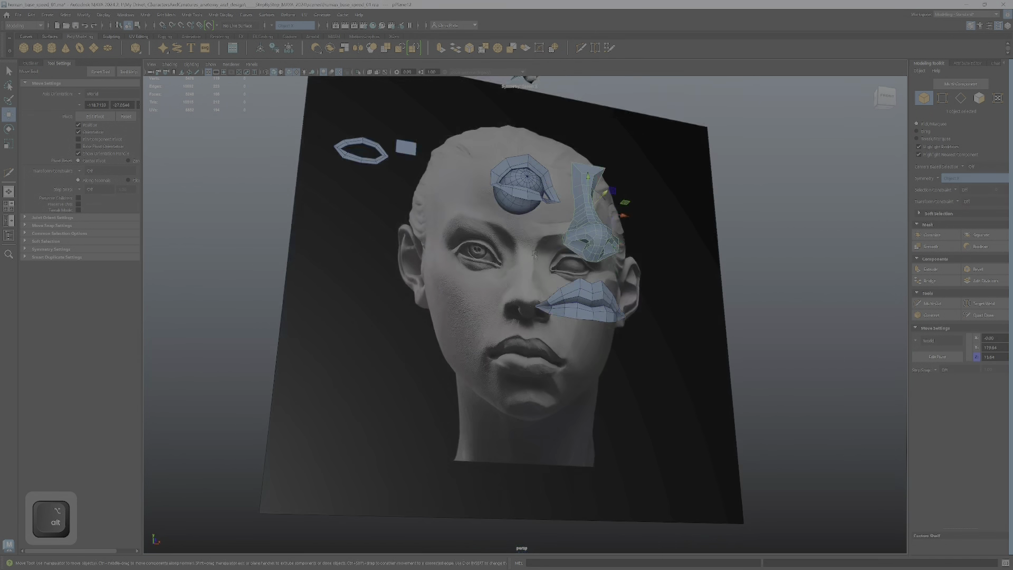
{"action": "left_click_drag", "start_coordinate": [615, 374], "coordinate": [605, 324], "text": "alt"}
{"action": "left_click_drag", "start_coordinate": [393, 372], "coordinate": [258, 369], "text": "alt"}
{"action": "middle_click_drag", "start_coordinate": [628, 438], "coordinate": [628, 376], "text": "alt"}
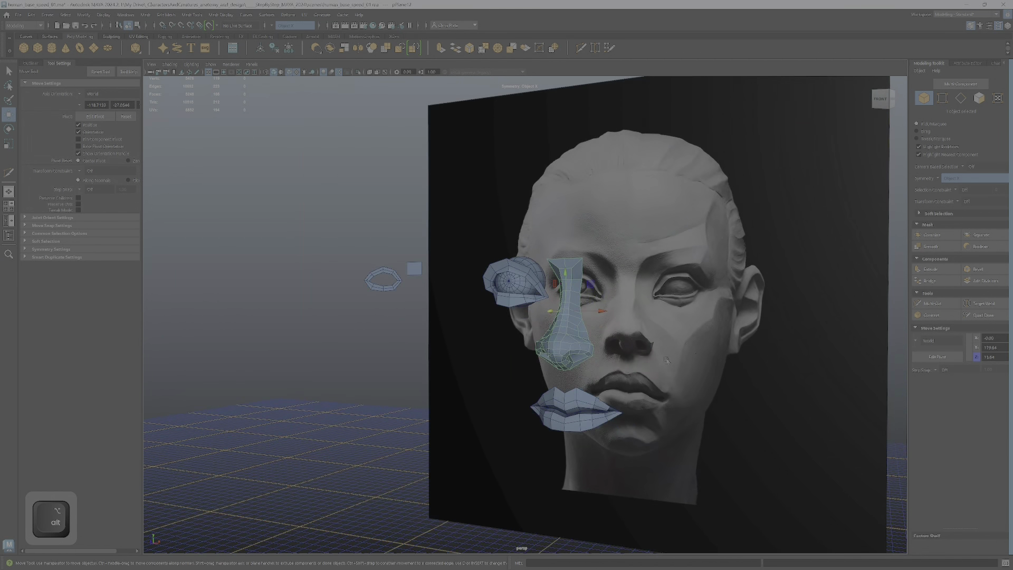
{"action": "left_click_drag", "start_coordinate": [628, 377], "coordinate": [690, 358], "text": "alt"}
{"action": "right_click_drag", "start_coordinate": [690, 357], "coordinate": [696, 366], "text": "alt"}
{"action": "middle_click_drag", "start_coordinate": [658, 343], "coordinate": [613, 309], "text": "alt"}
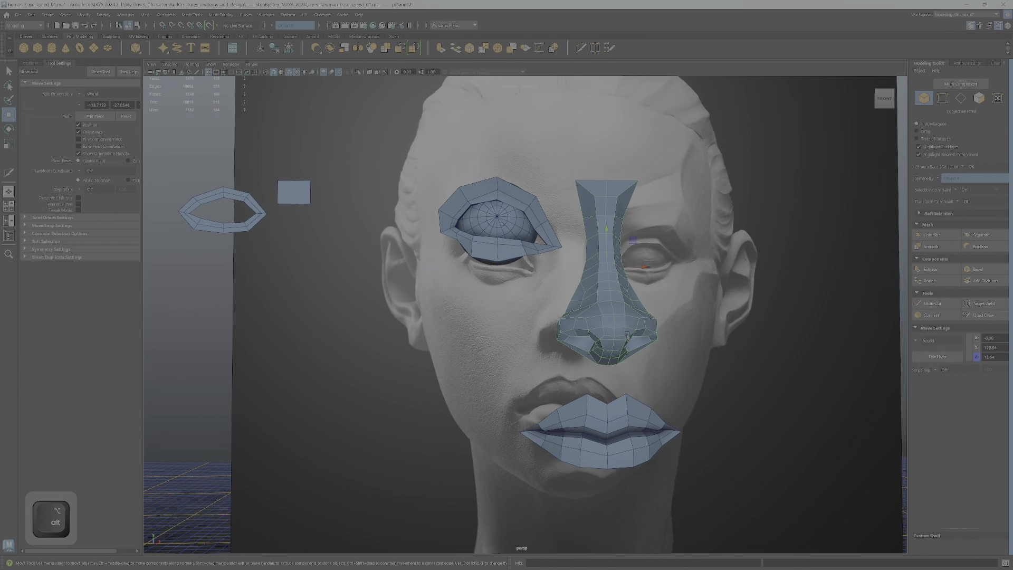